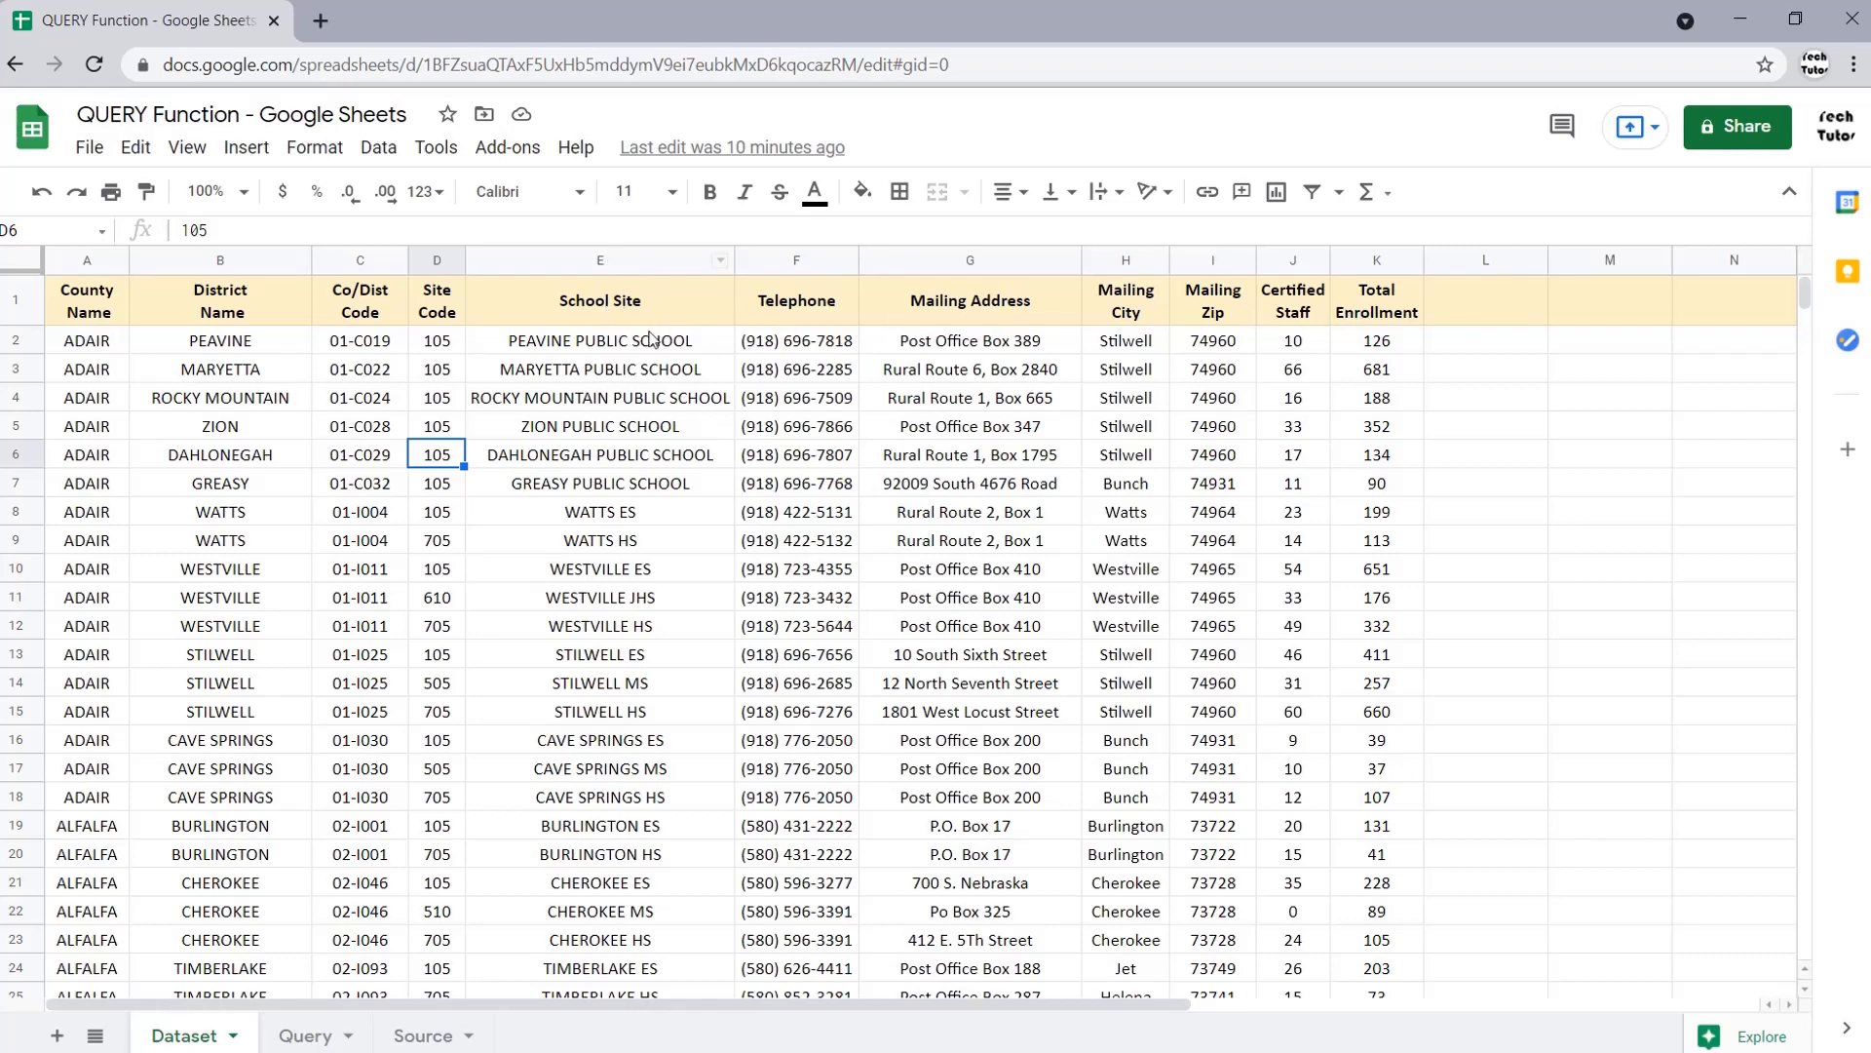
pyautogui.moveTo(624, 304); pyautogui.dragTo(1379, 714)
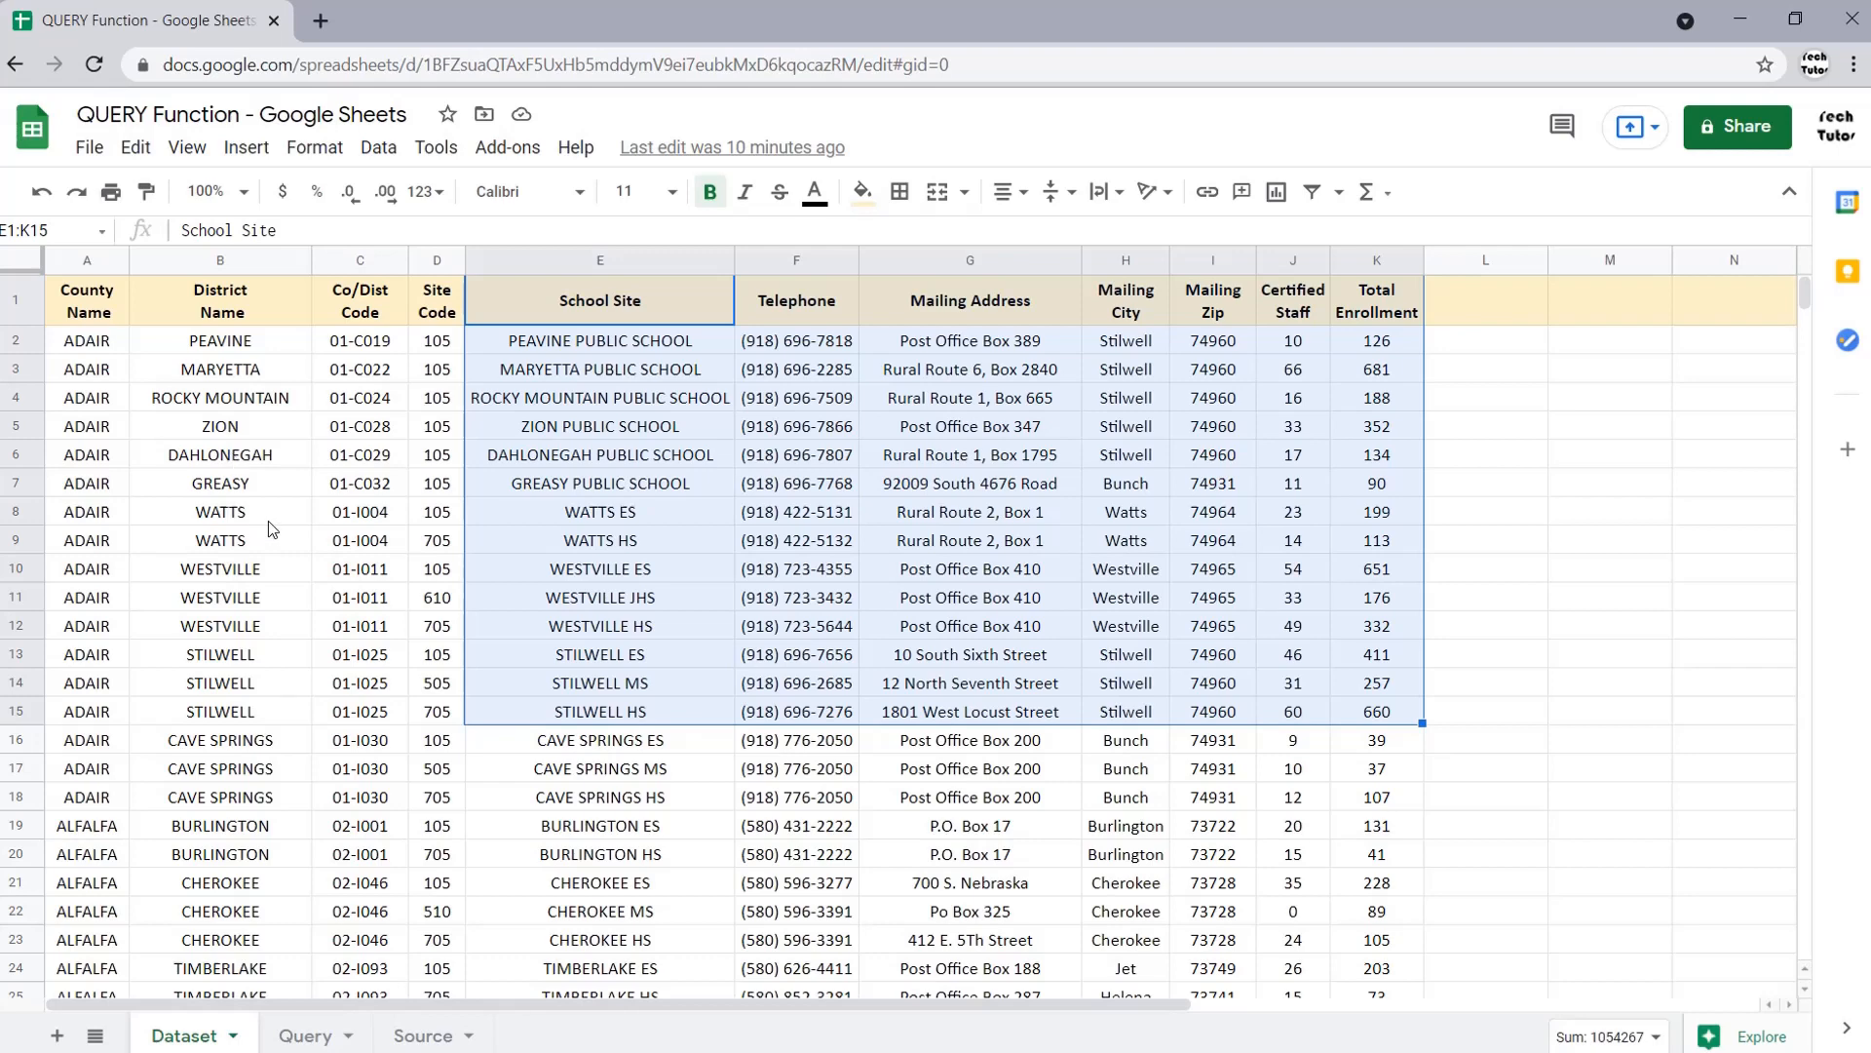
pyautogui.click(345, 514)
pyautogui.click(306, 1038)
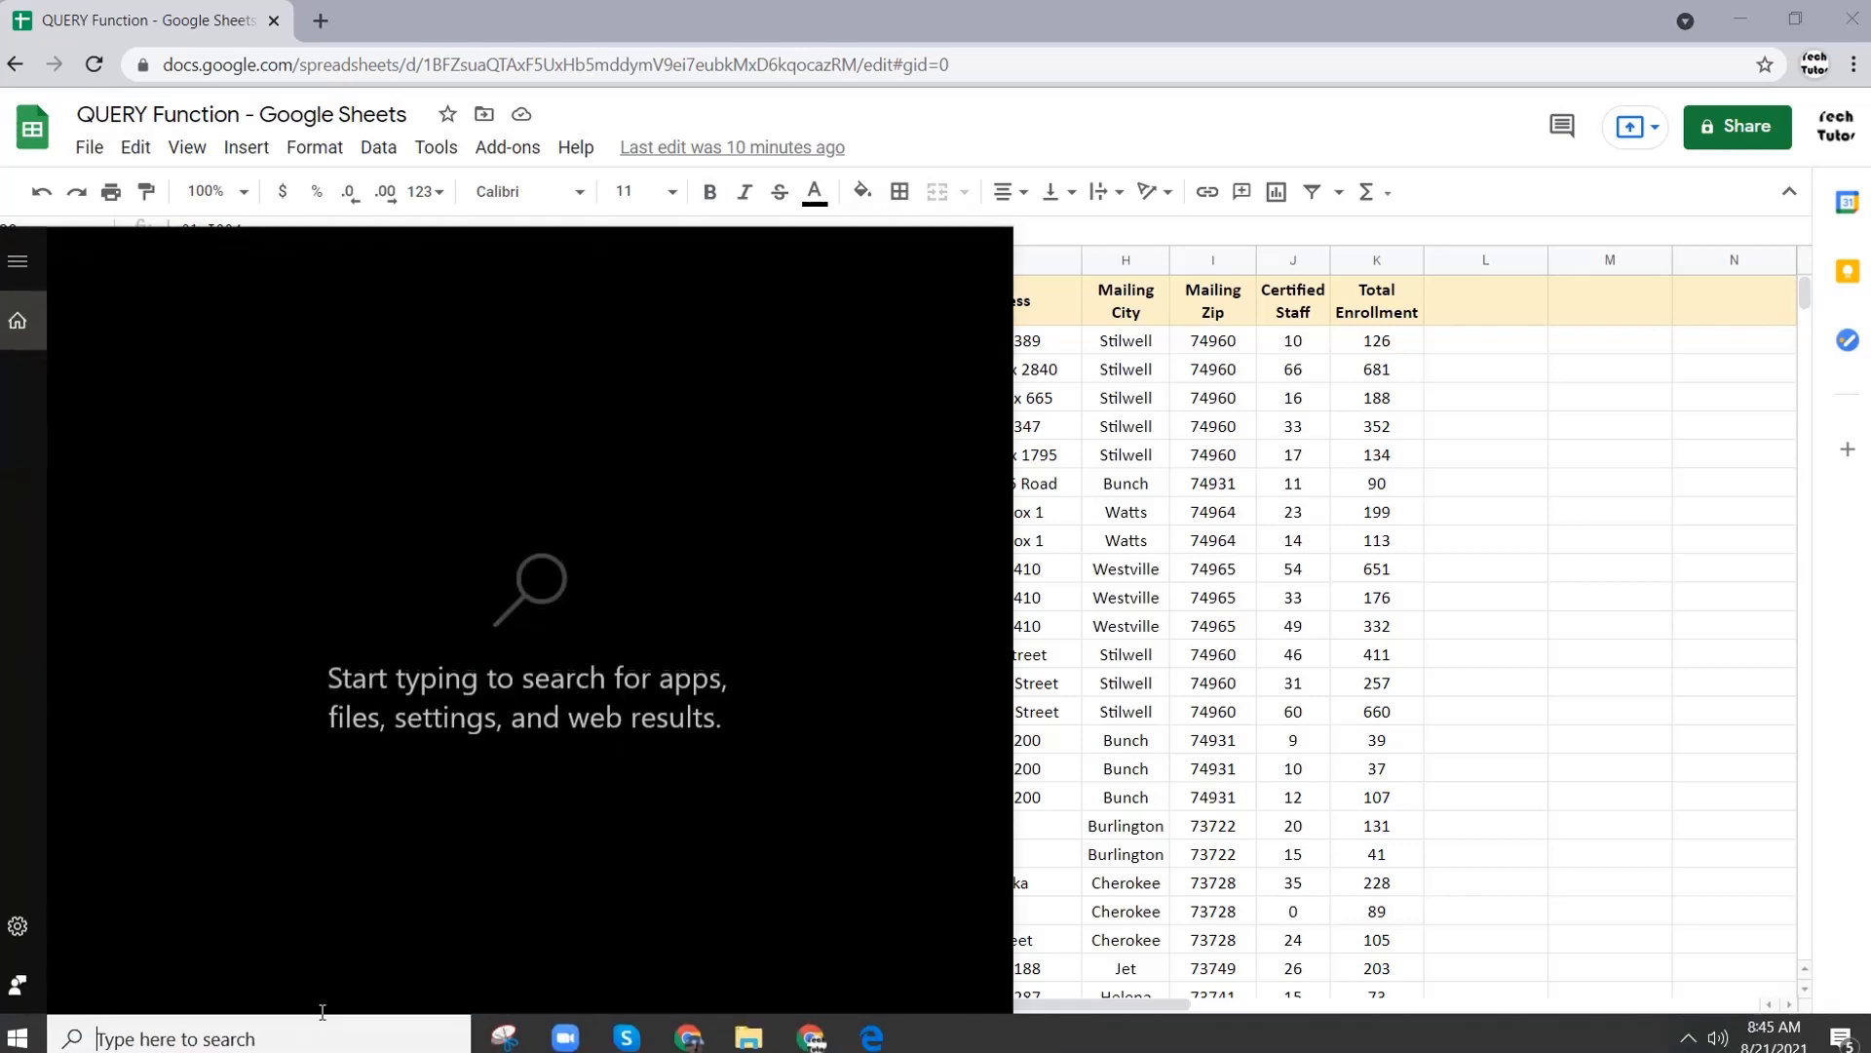
pyautogui.click(1059, 775)
# - Start a QUERY formula in cell A6 of the Query sheet with Dataset!A1:K1835 as the data range
pyautogui.click(298, 1036)
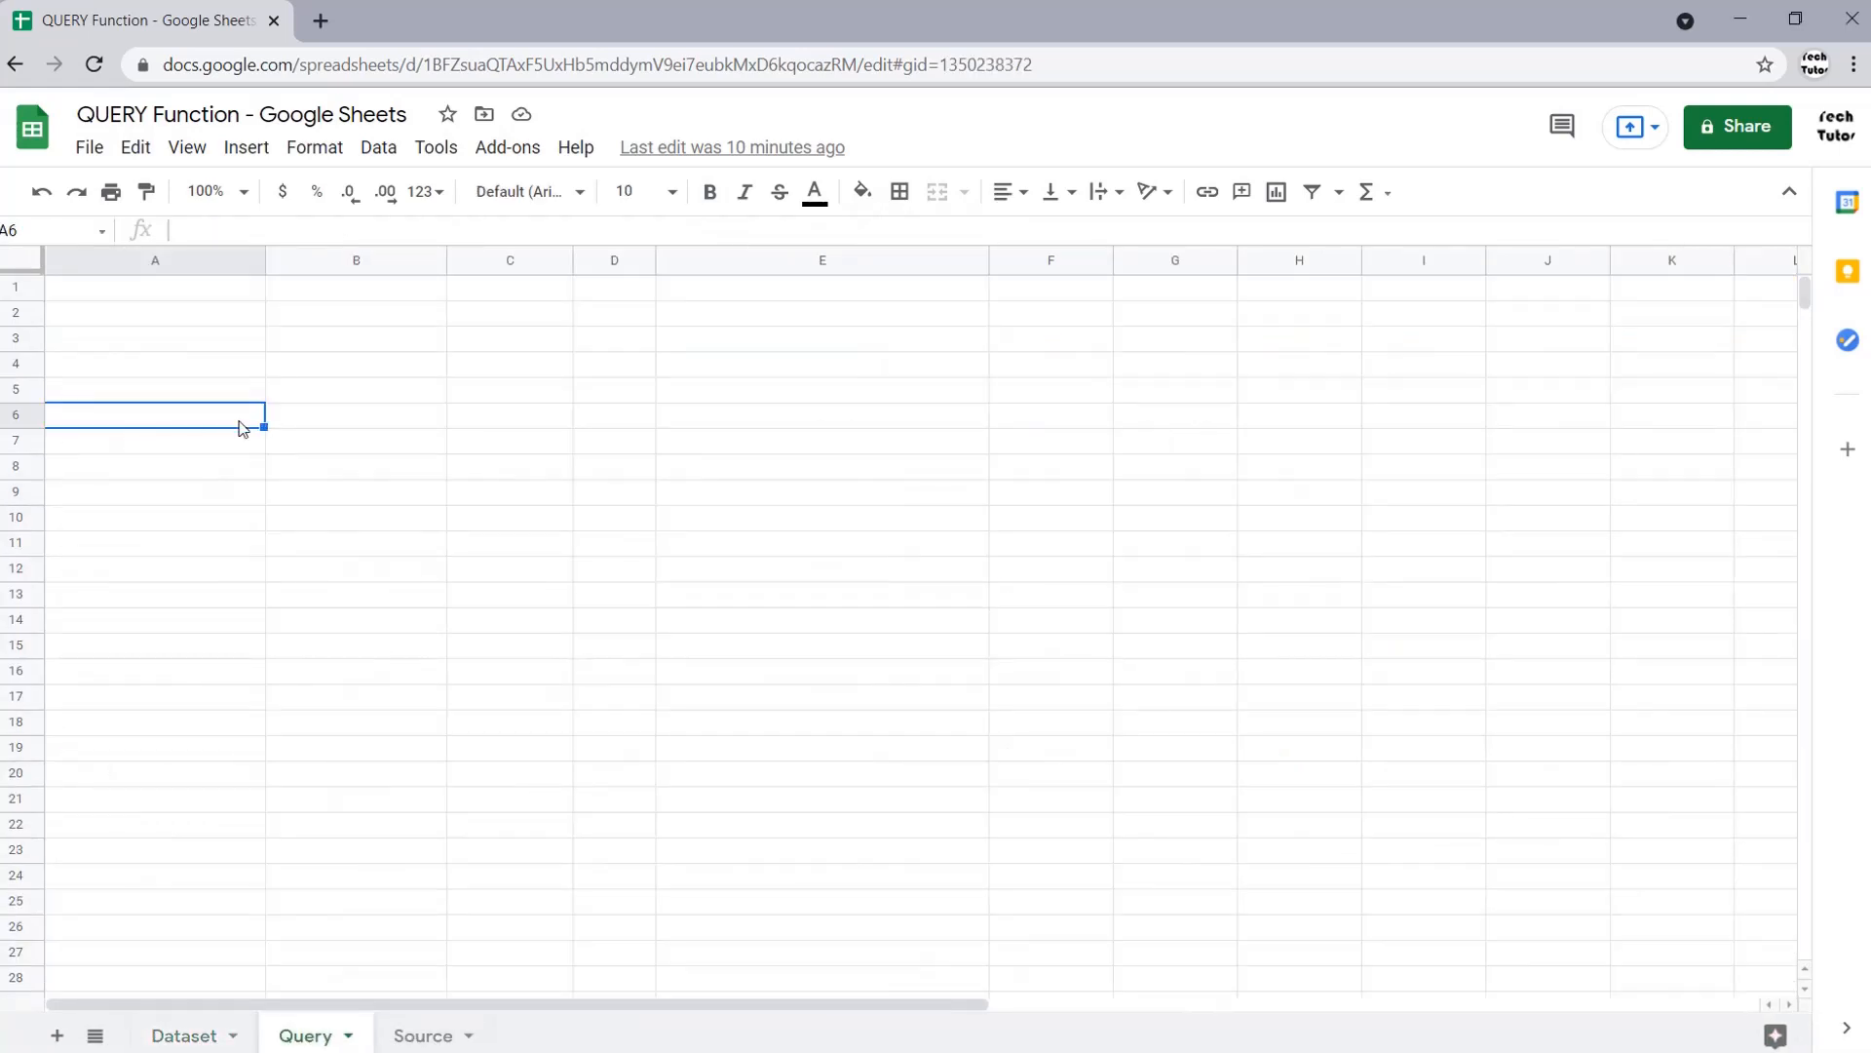
pyautogui.write('=Quer')
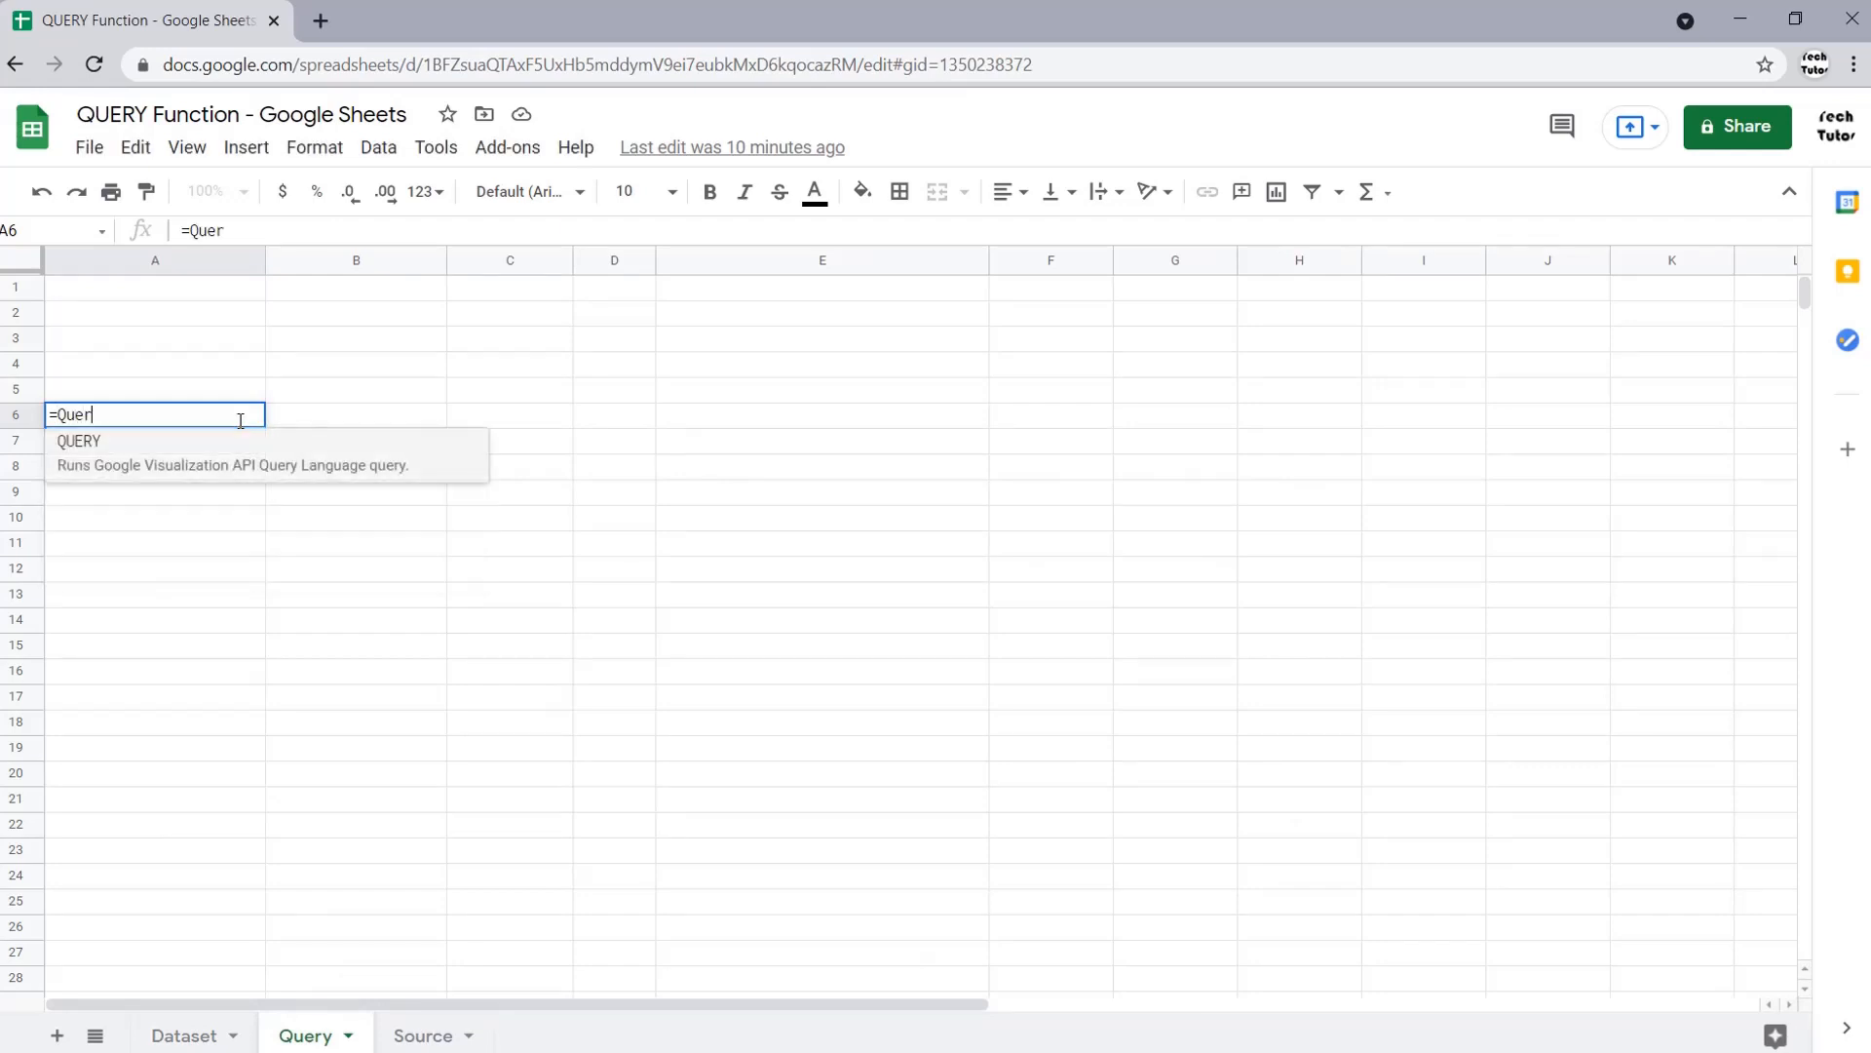
pyautogui.write('y(')
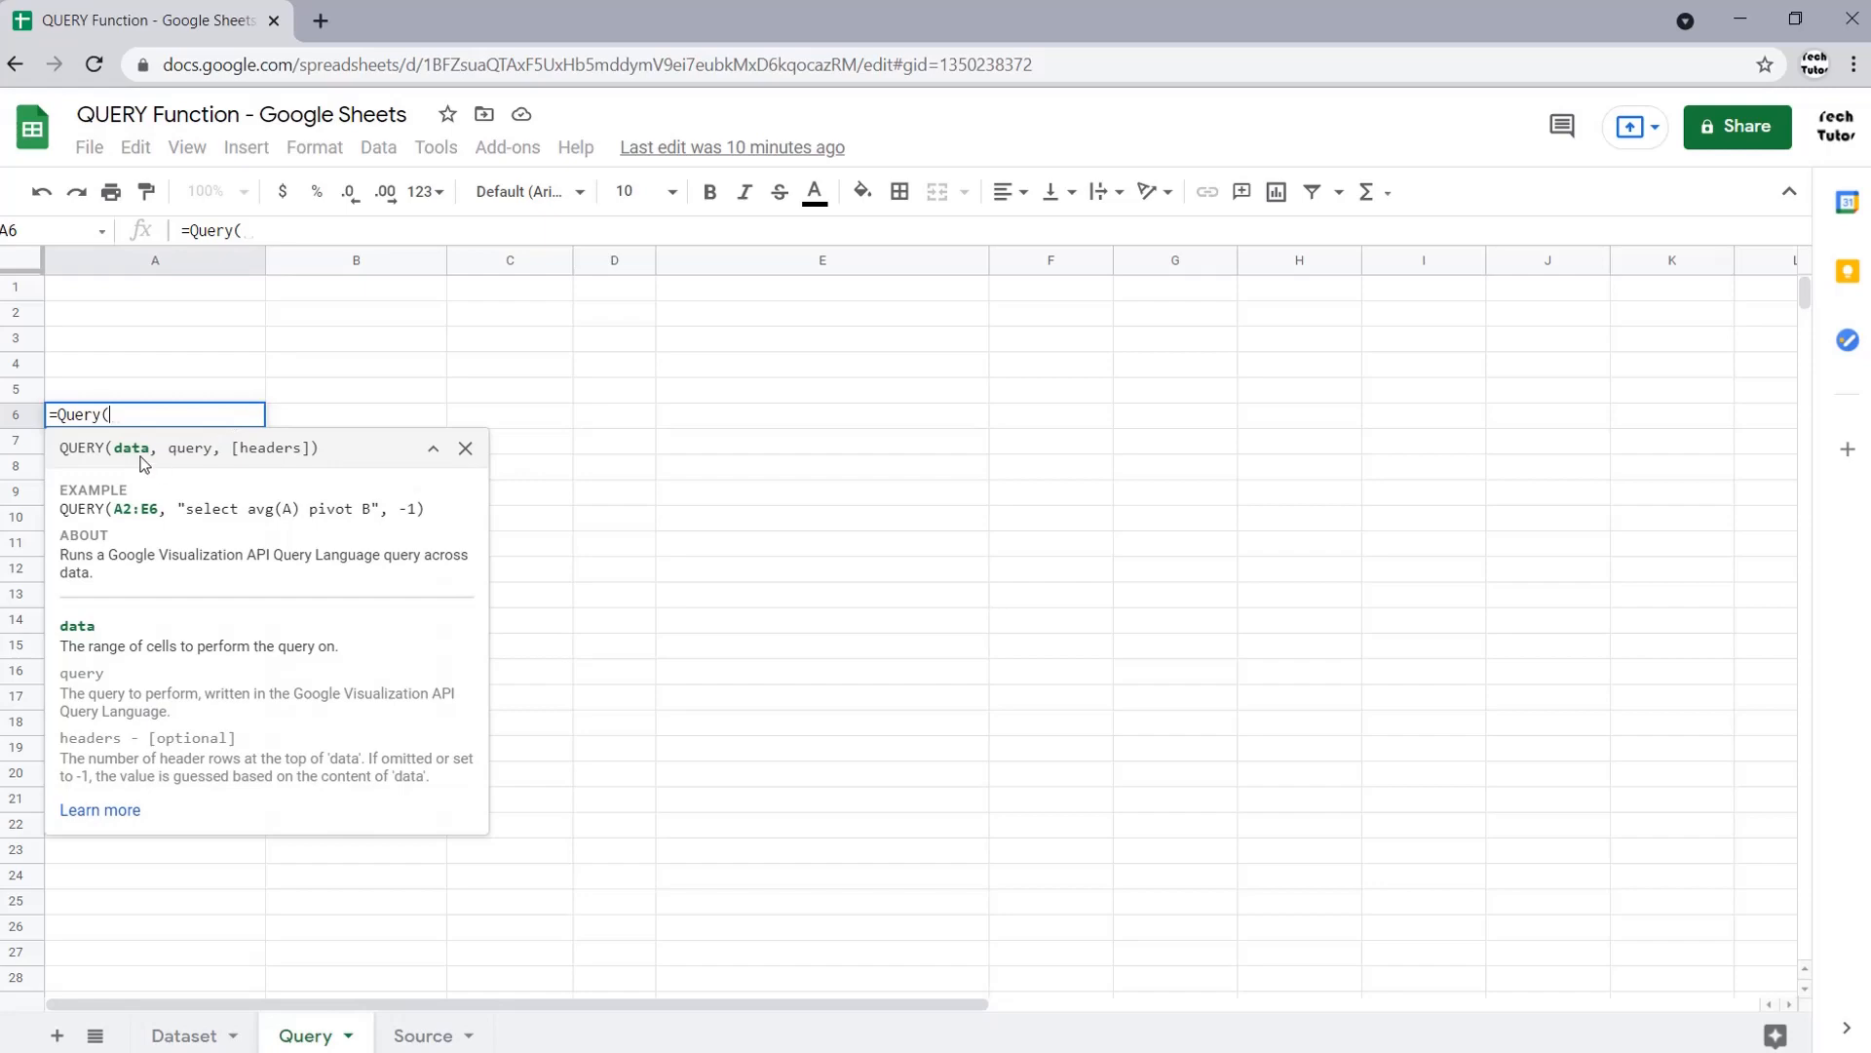
pyautogui.click(190, 1035)
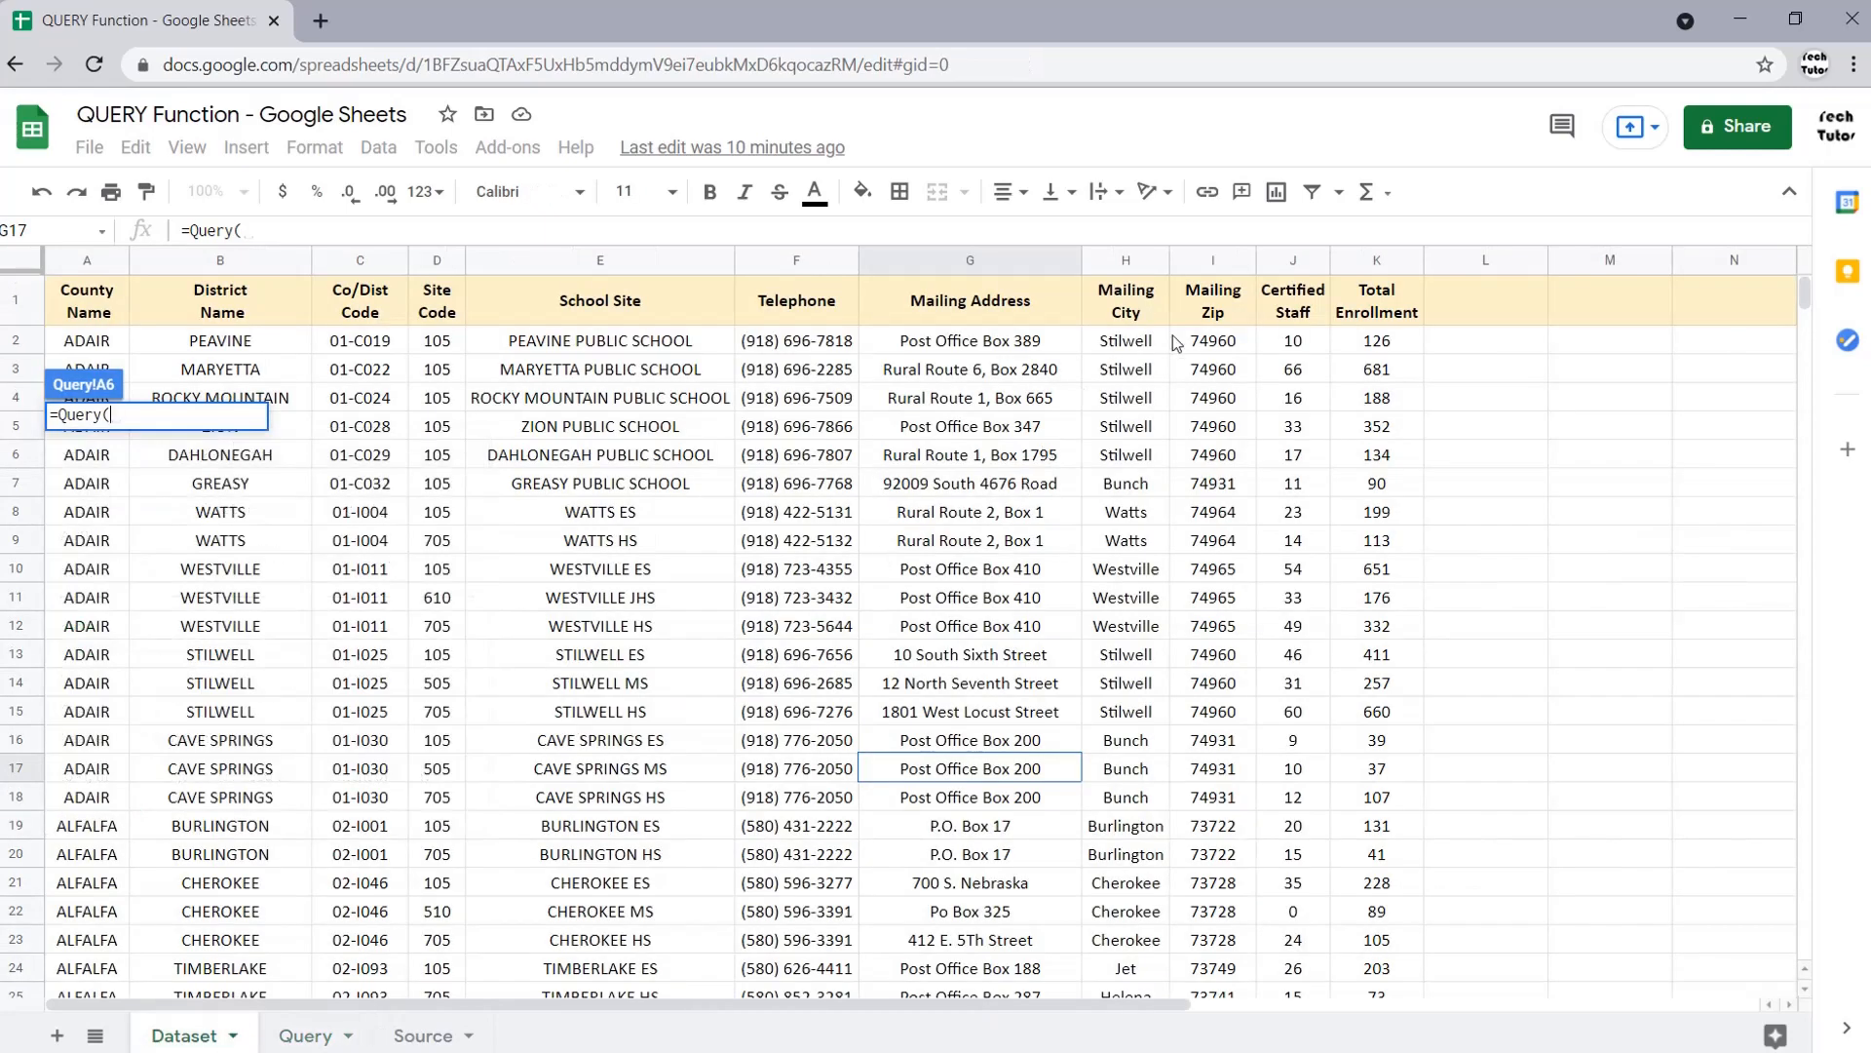
pyautogui.click(76, 314)
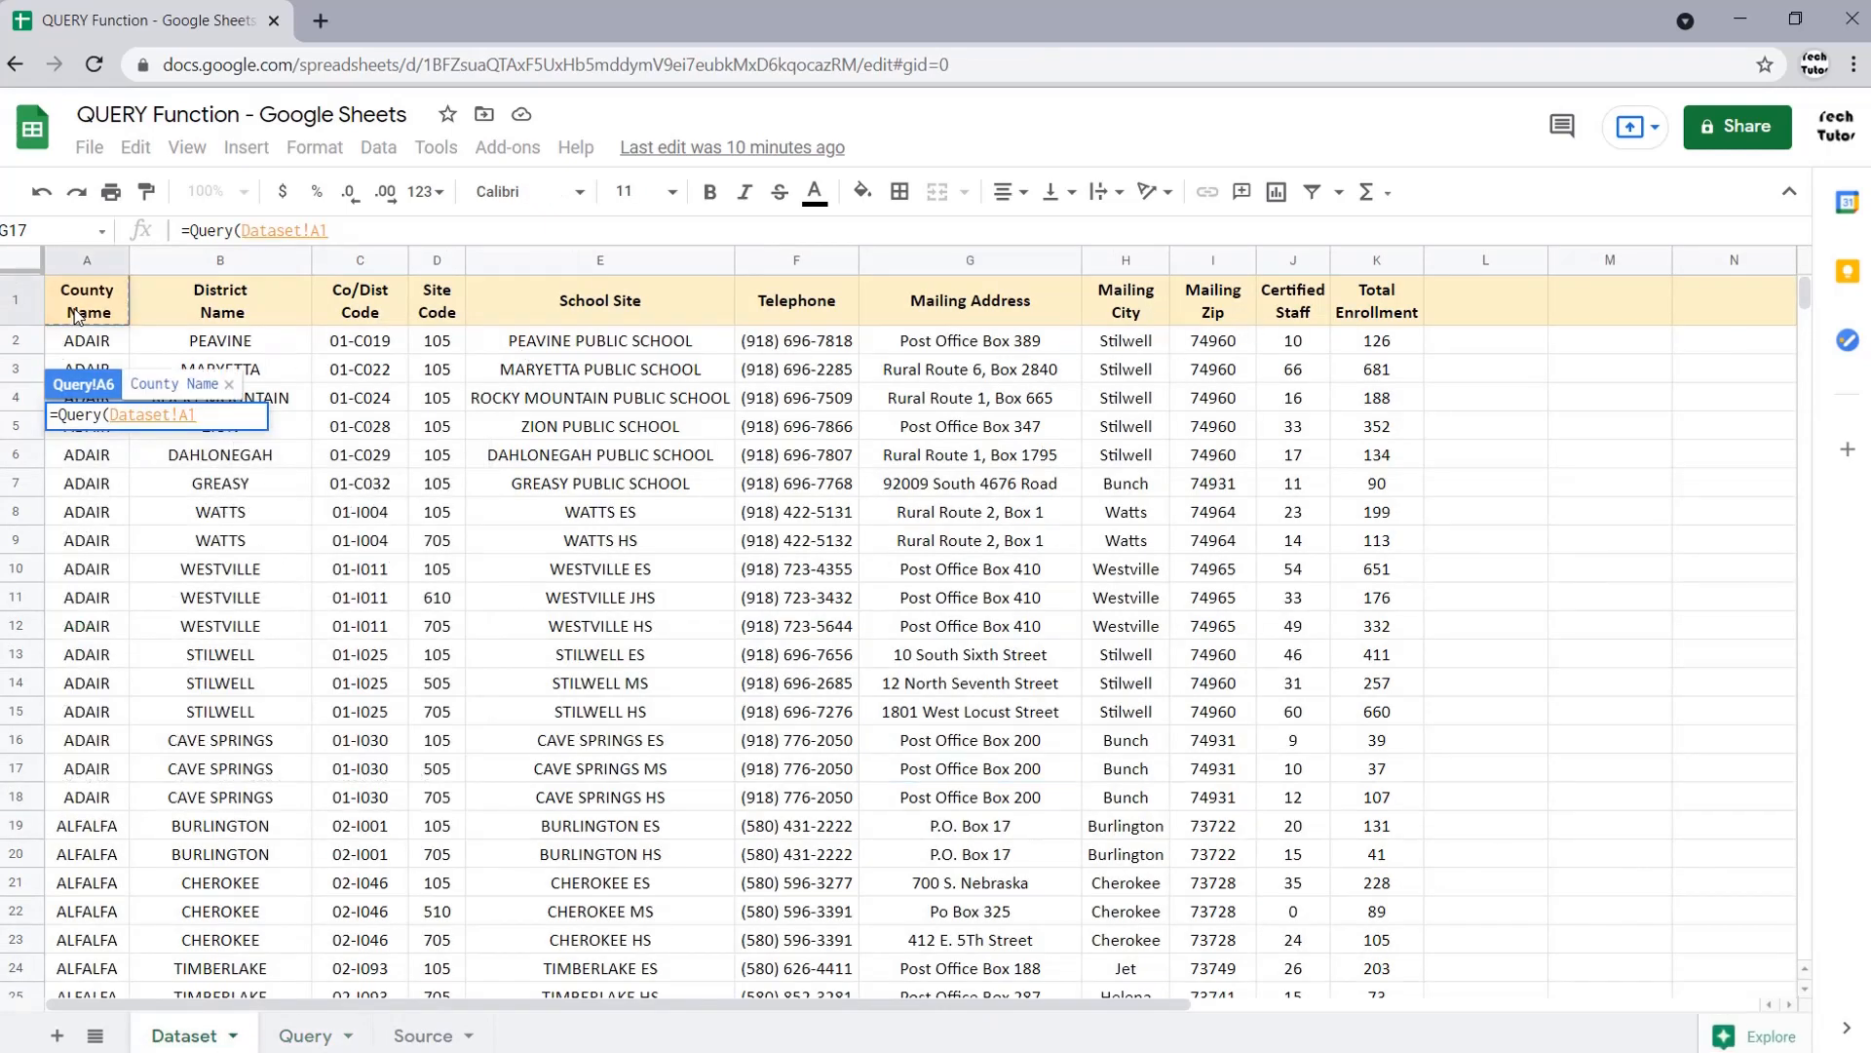
pyautogui.hotkey('ctrl', 'shift', 'Right')
pyautogui.hotkey('ctrl', 'shift', 'Down')
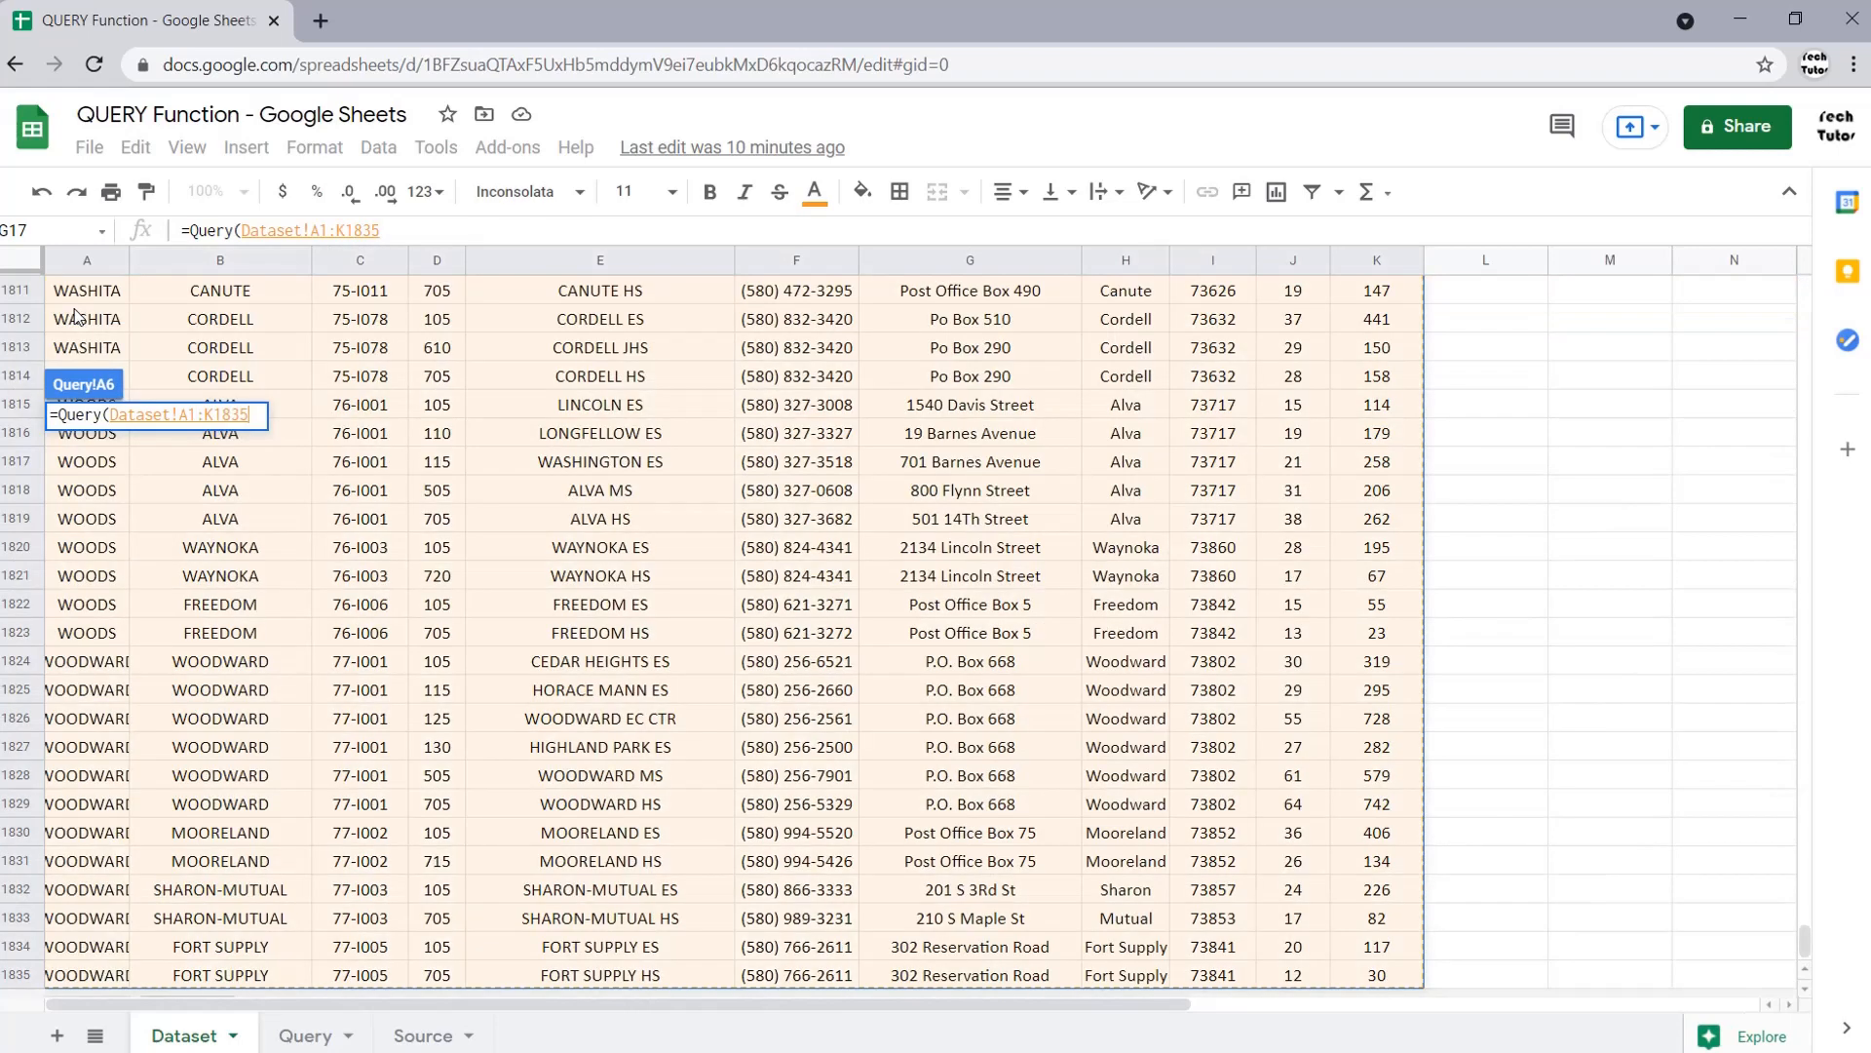
# - Add "Select SUM(K)" as the query argument to total column K of the dataset
pyautogui.write(',')
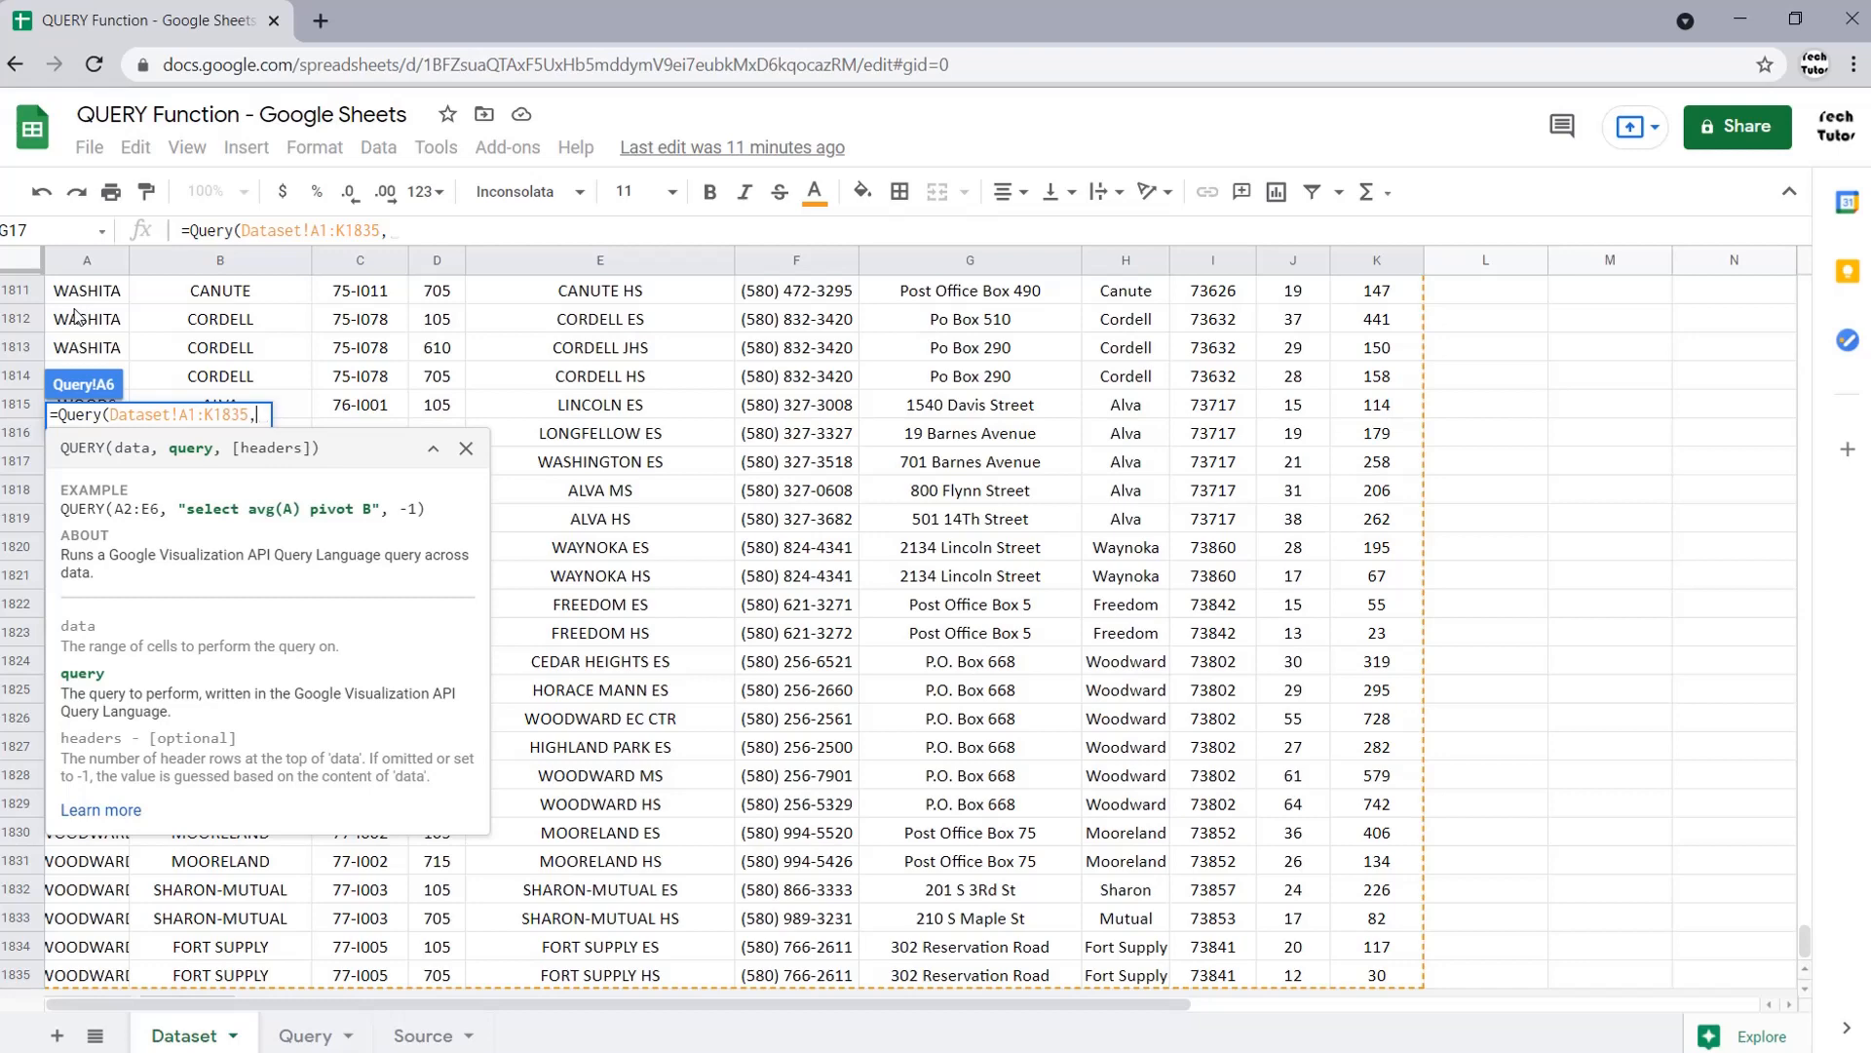
pyautogui.write('""')
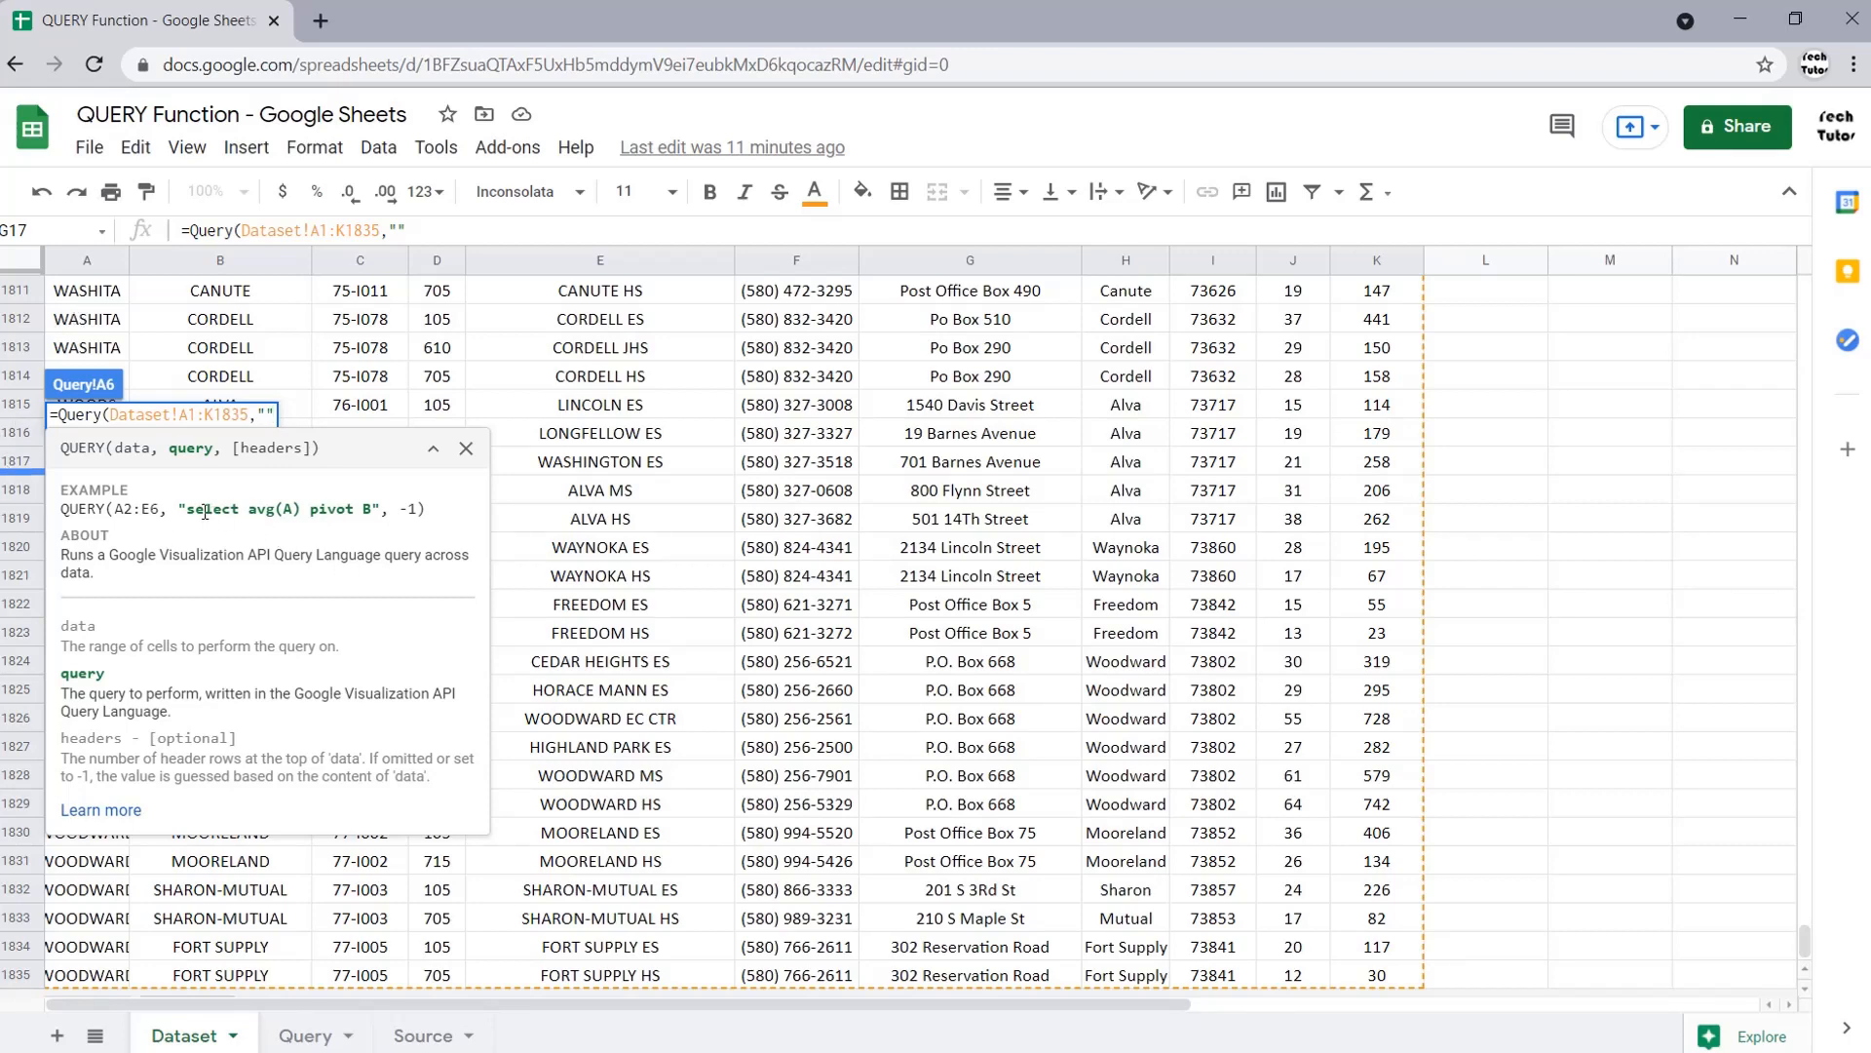
pyautogui.press('BackSpace')
pyautogui.write('SelectS')
pyautogui.press('BackSpace')
pyautogui.write('SUM')
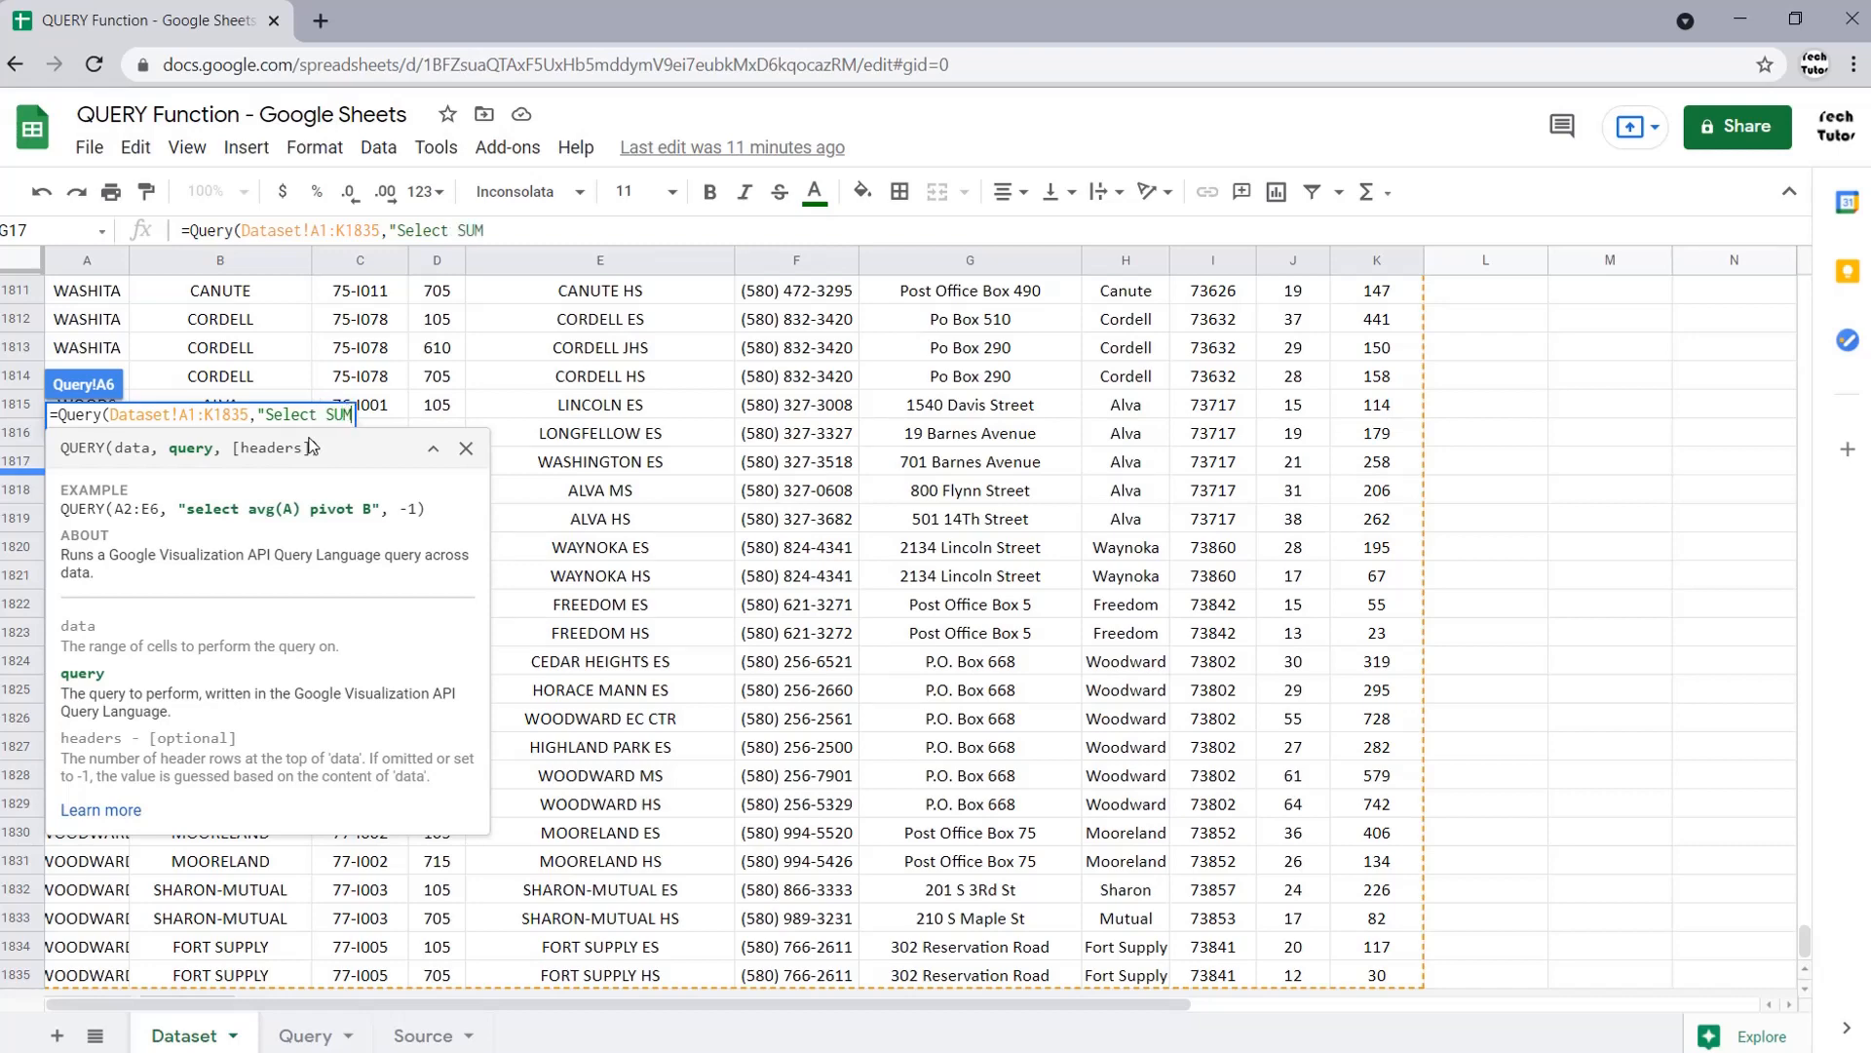
pyautogui.write('(K)",')
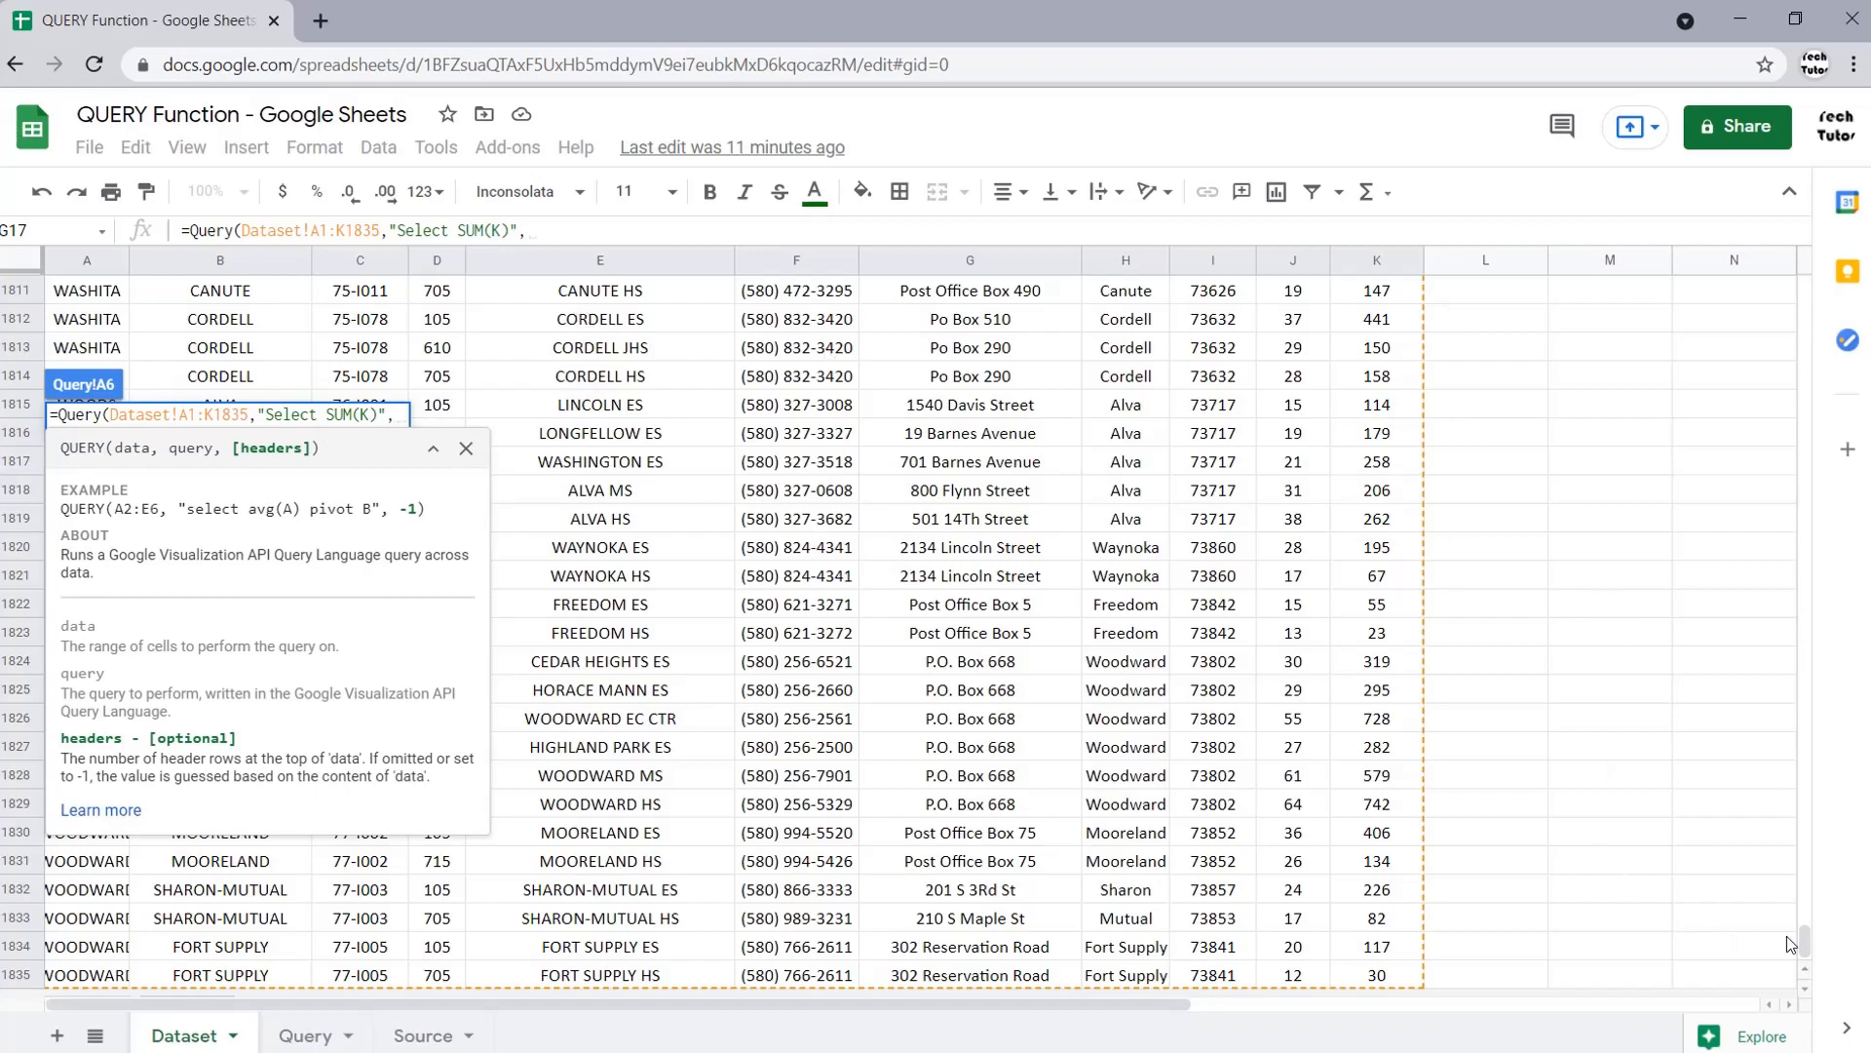
# - Set the headers argument to 1 and complete the QUERY formula
pyautogui.moveTo(1803, 940); pyautogui.dragTo(1801, 291)
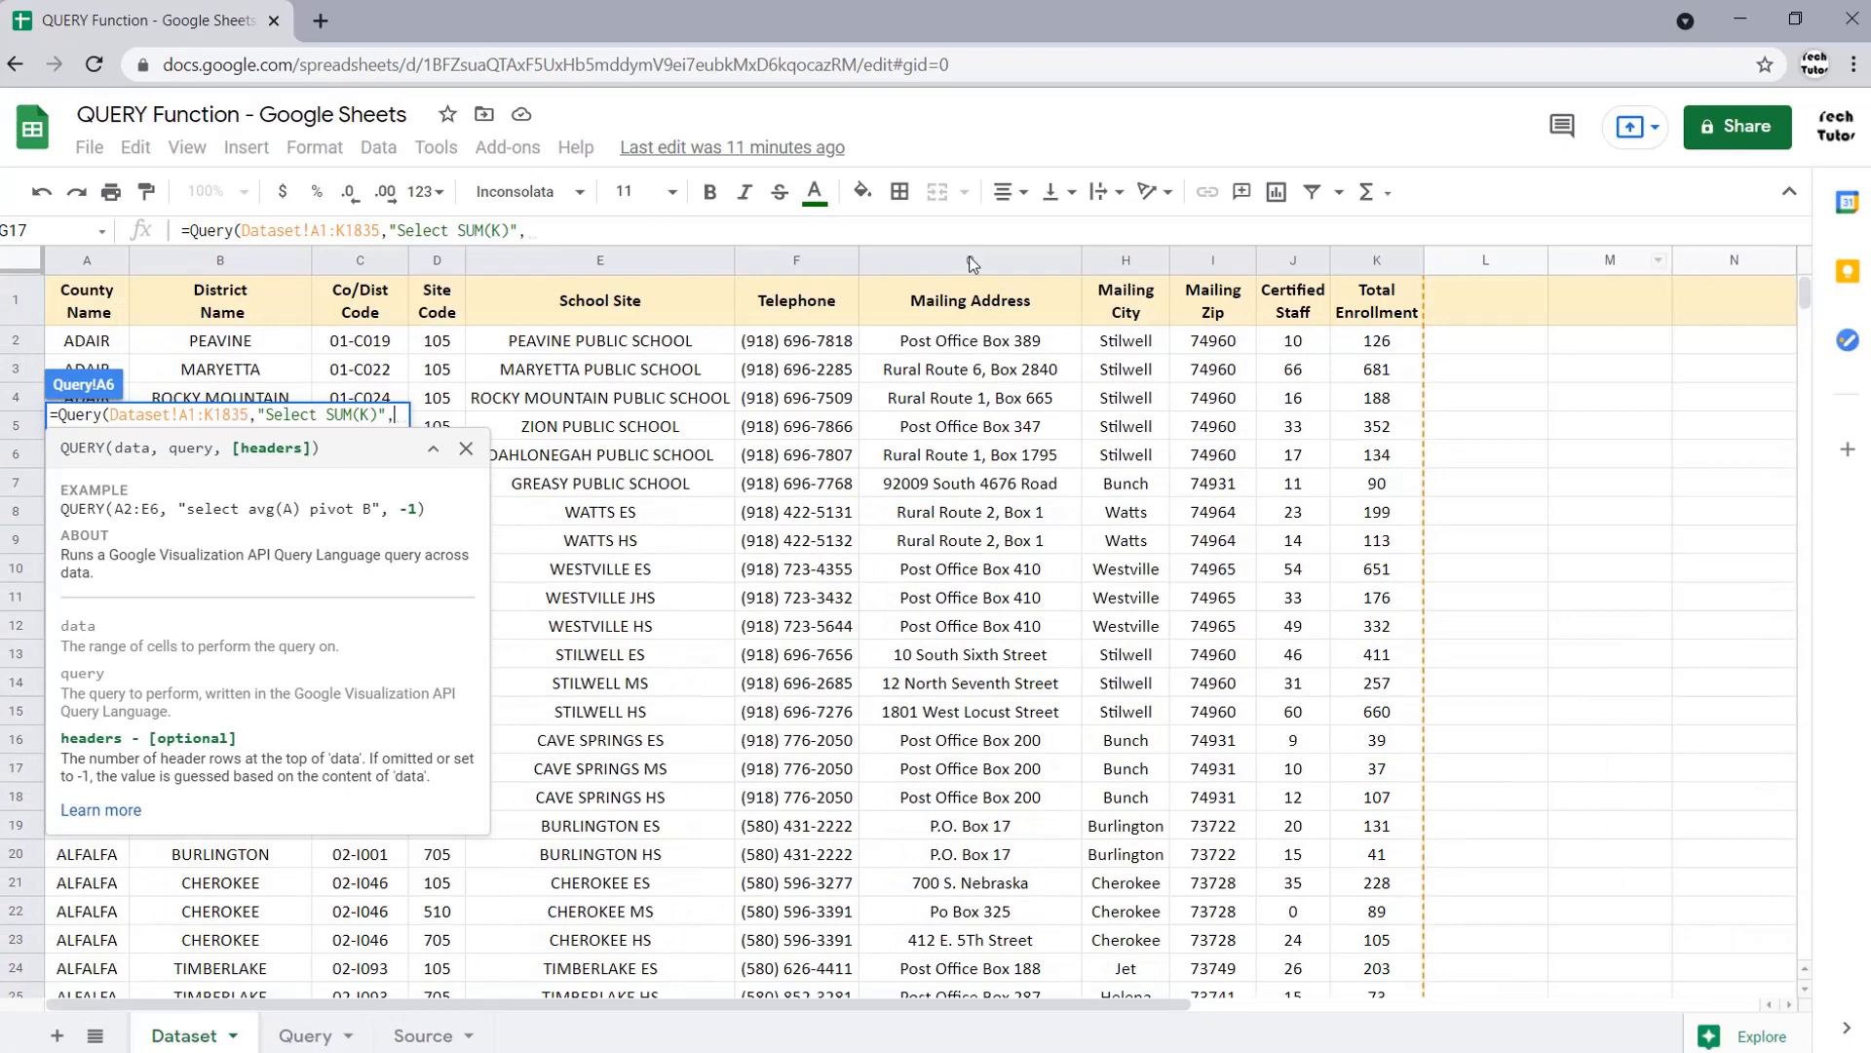
pyautogui.click(670, 223)
pyautogui.write('1')
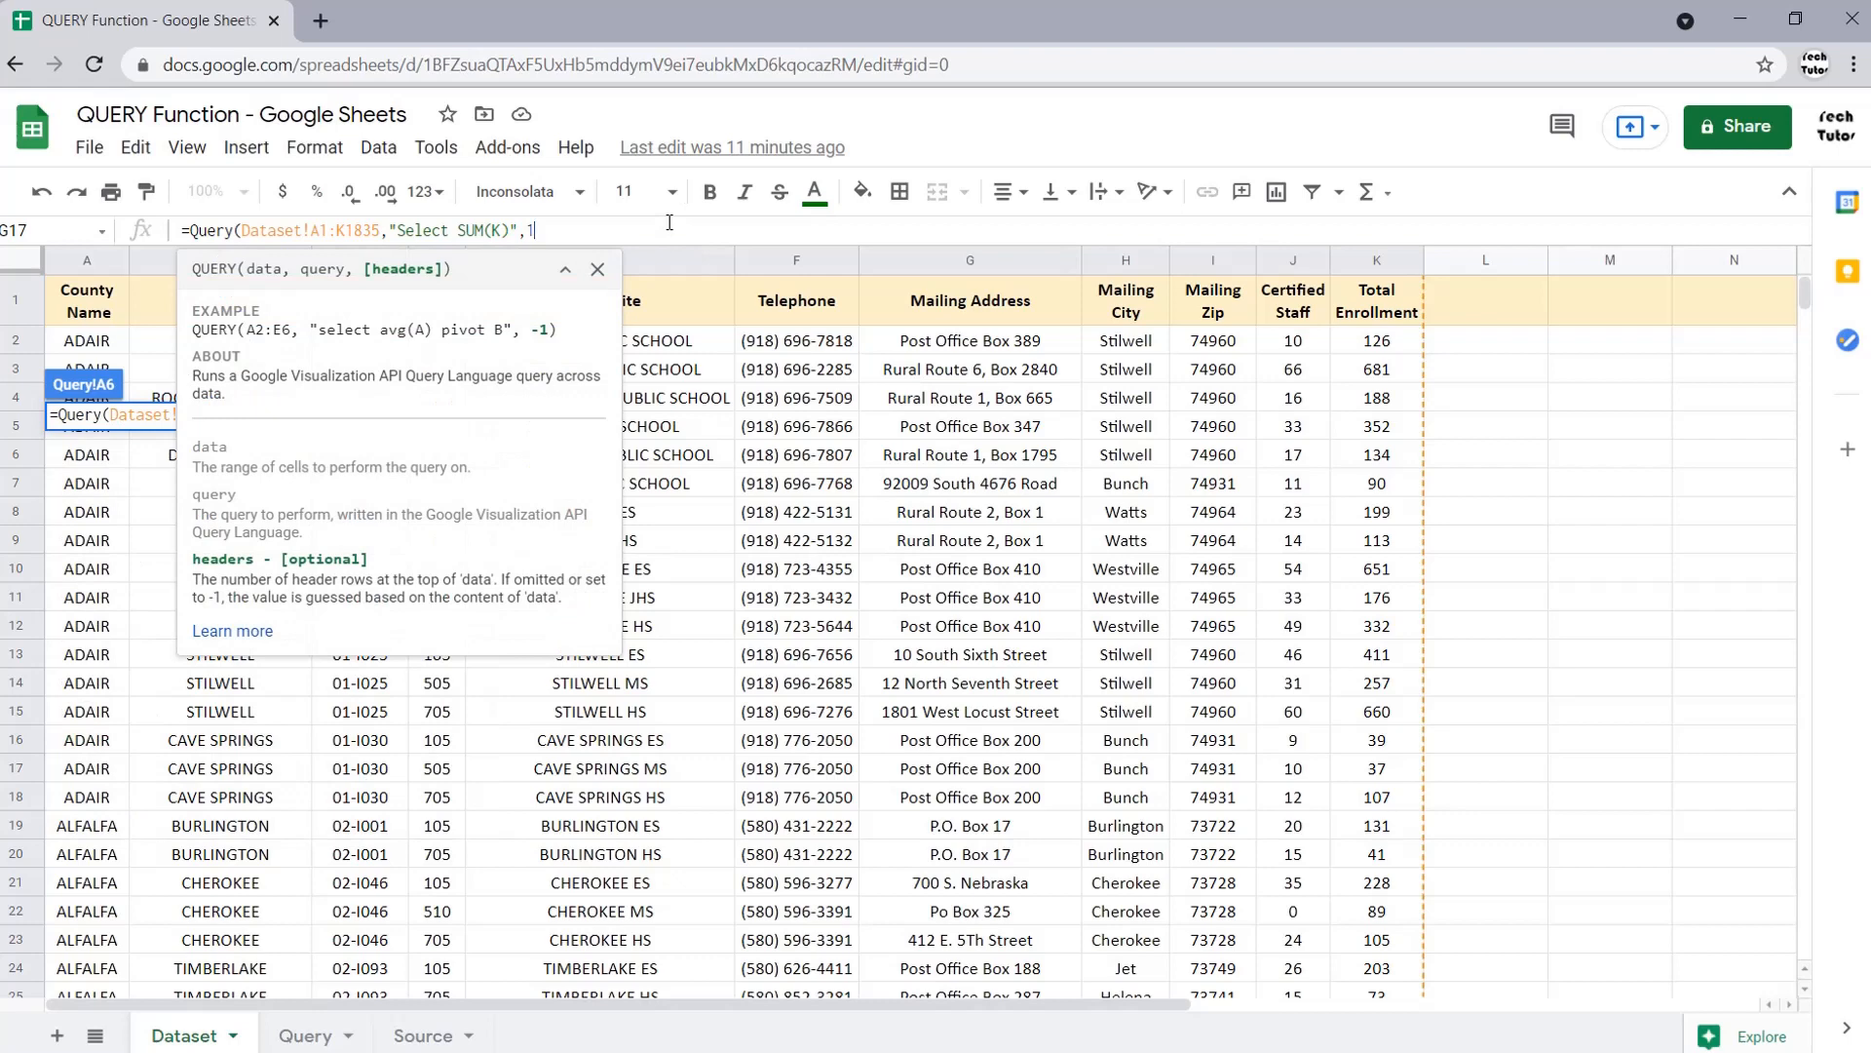
pyautogui.write(')')
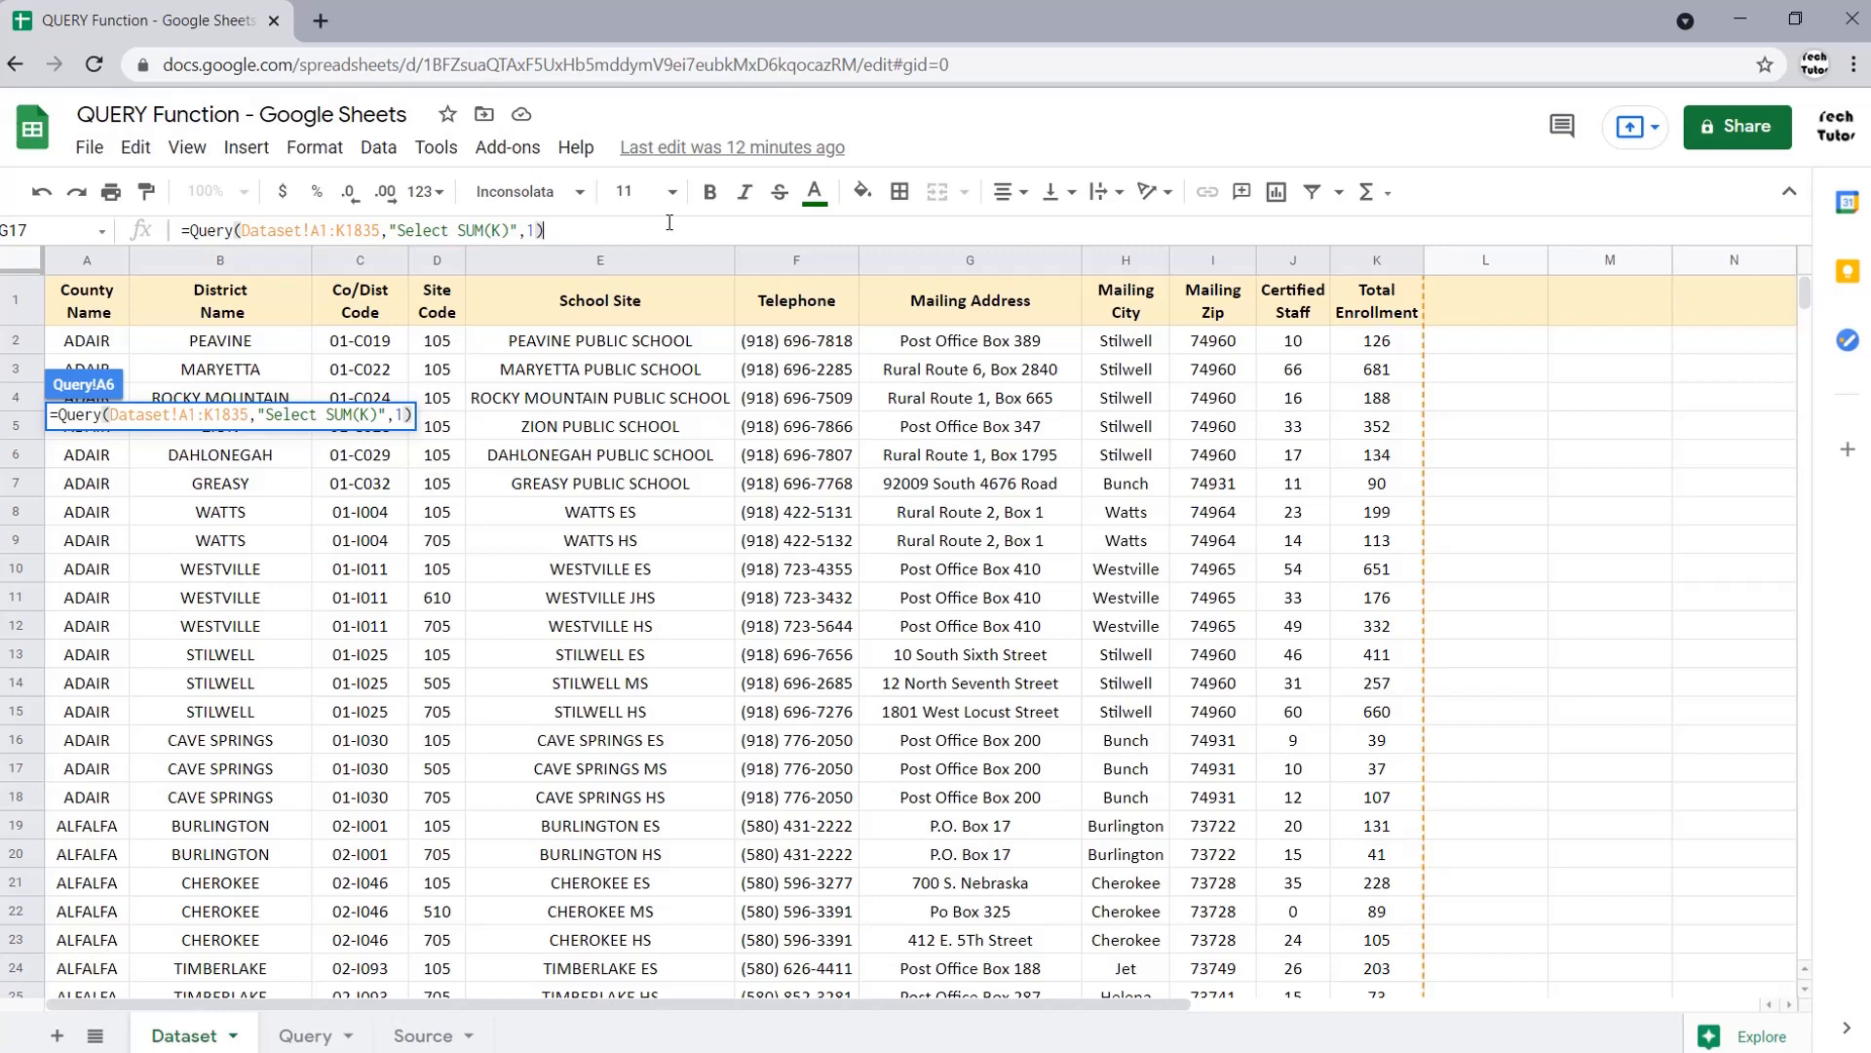
pyautogui.press('Return')
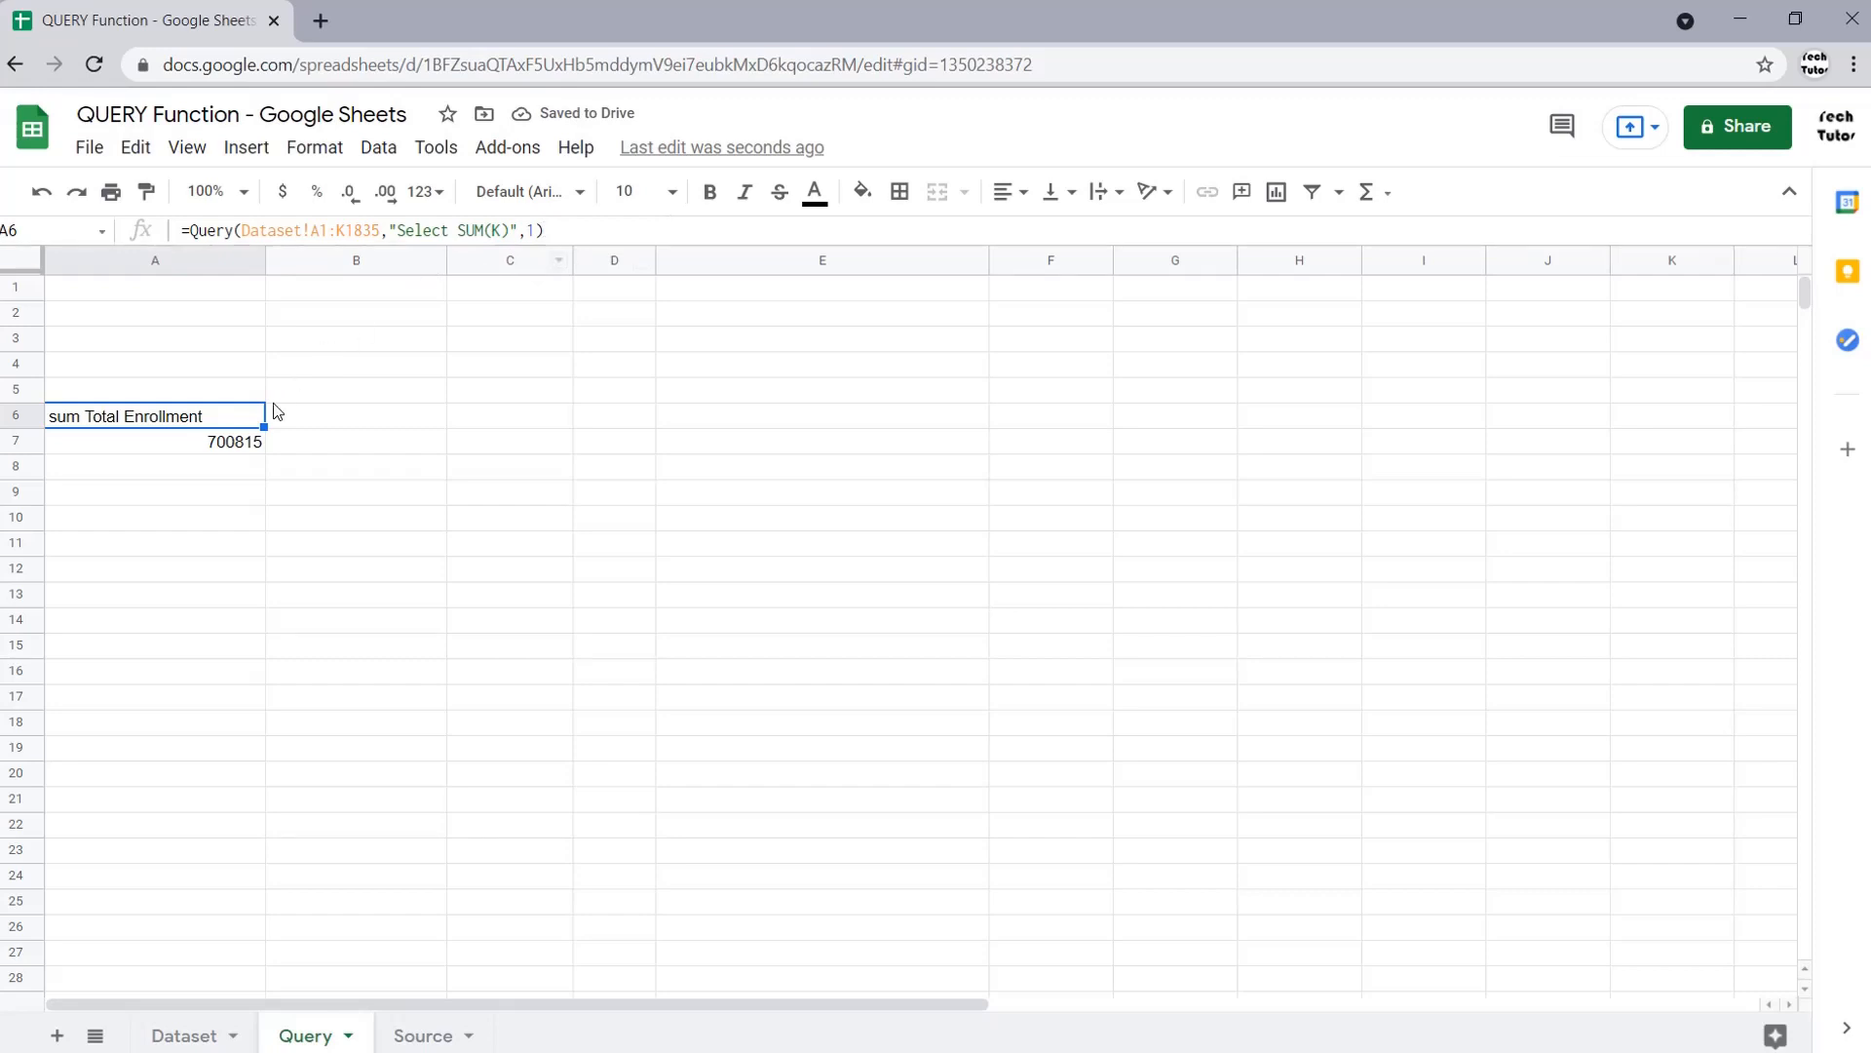
# - Change the A6 query to average column K instead, using "Select avg(K)"
pyautogui.click(243, 447)
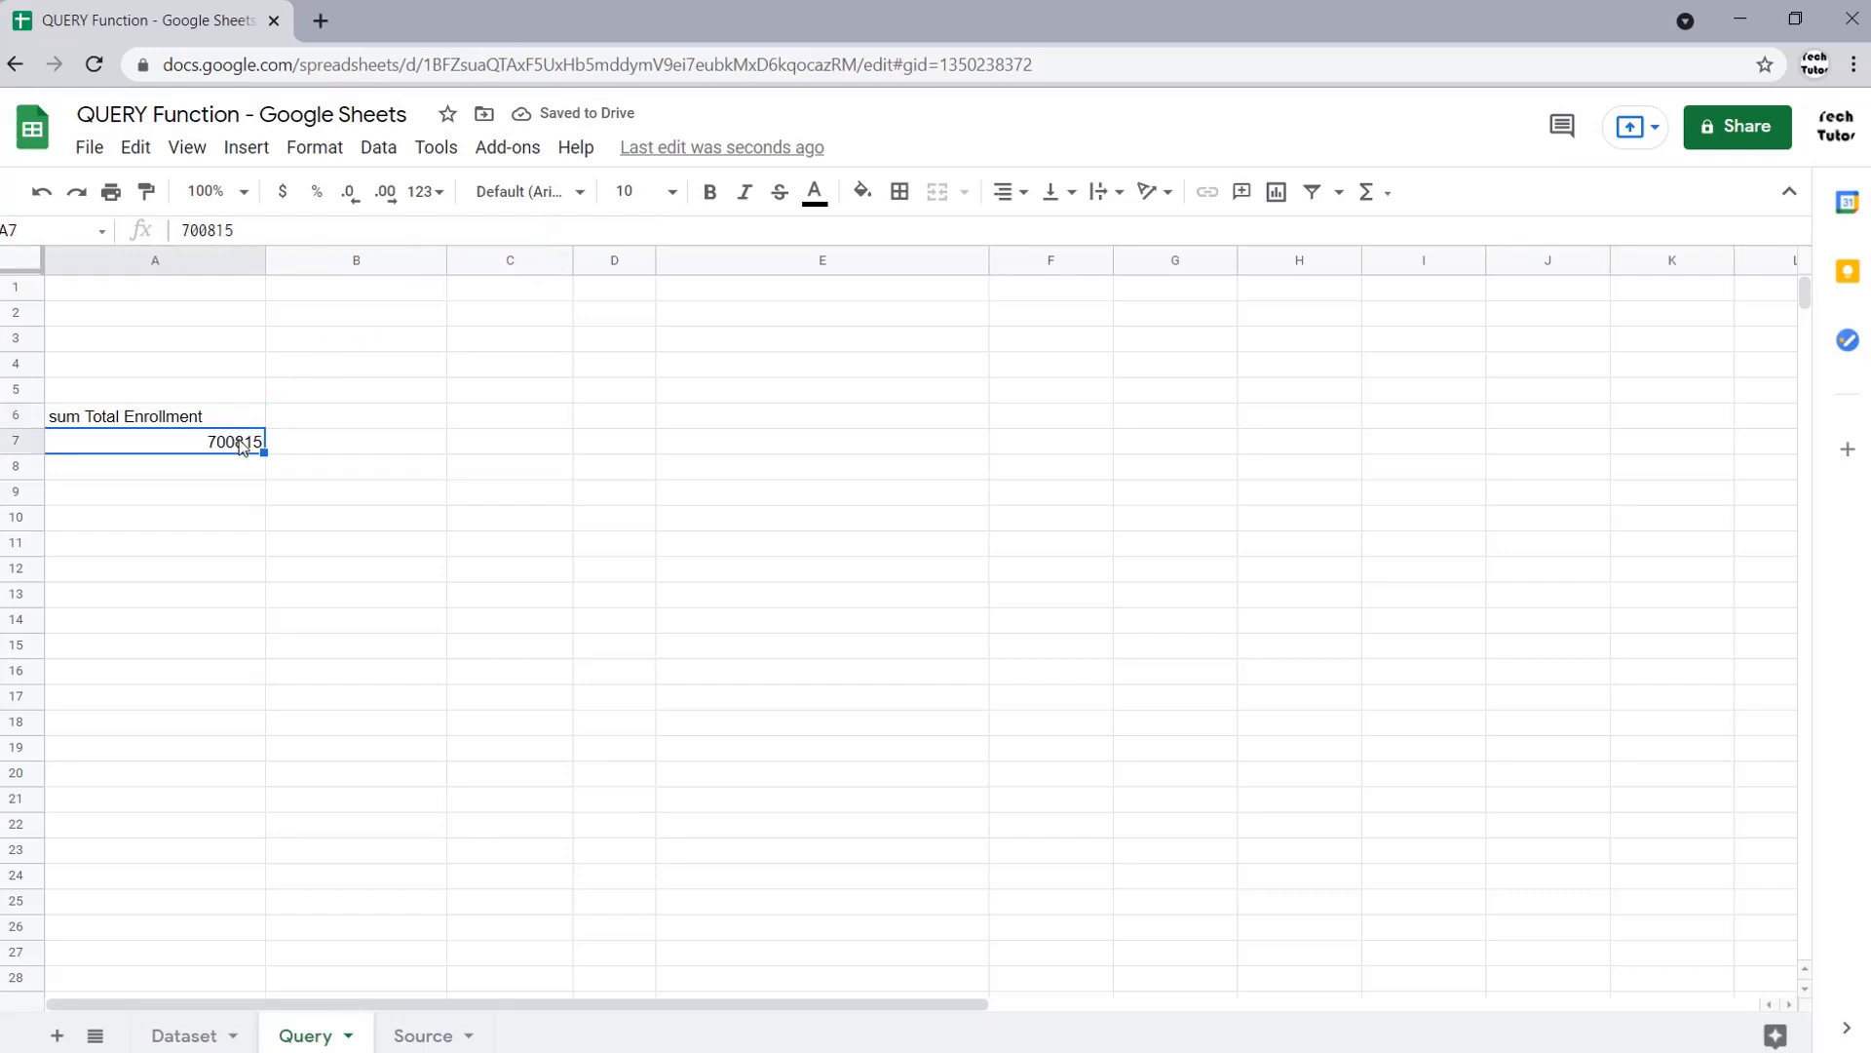
pyautogui.click(179, 421)
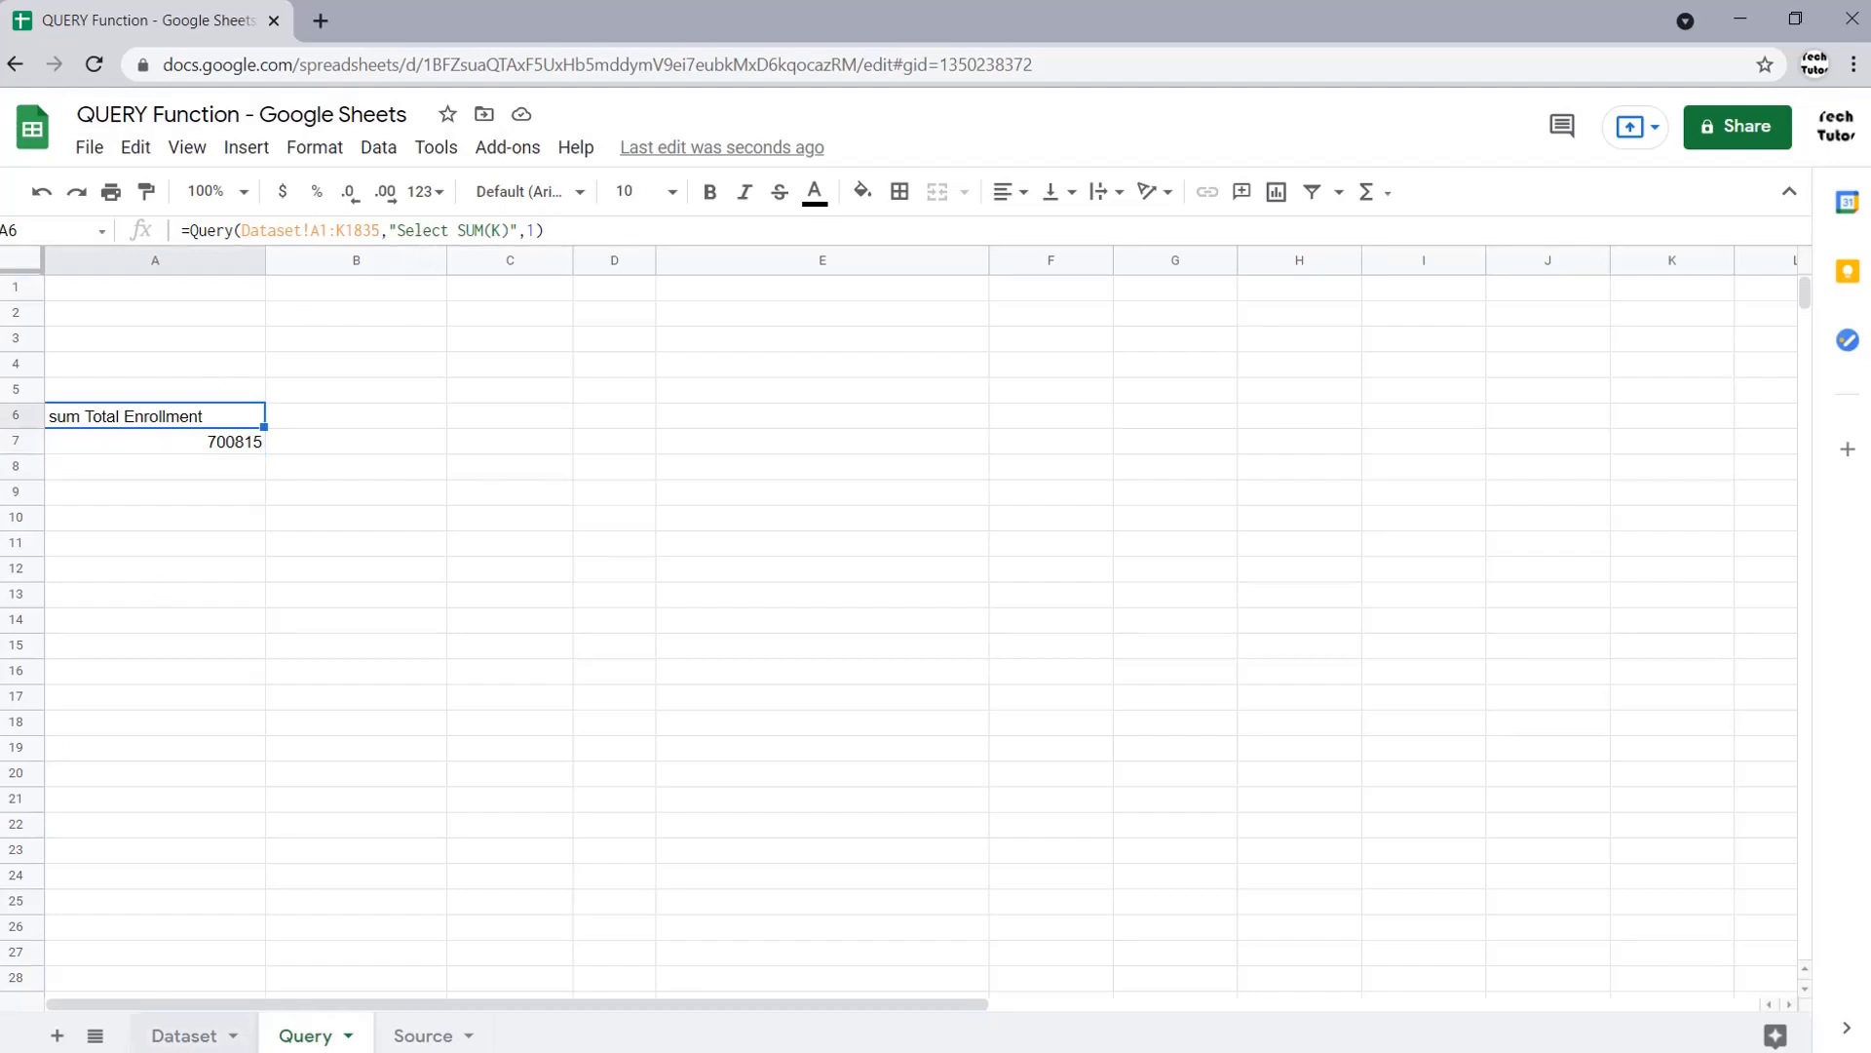
pyautogui.click(185, 1036)
pyautogui.click(311, 1039)
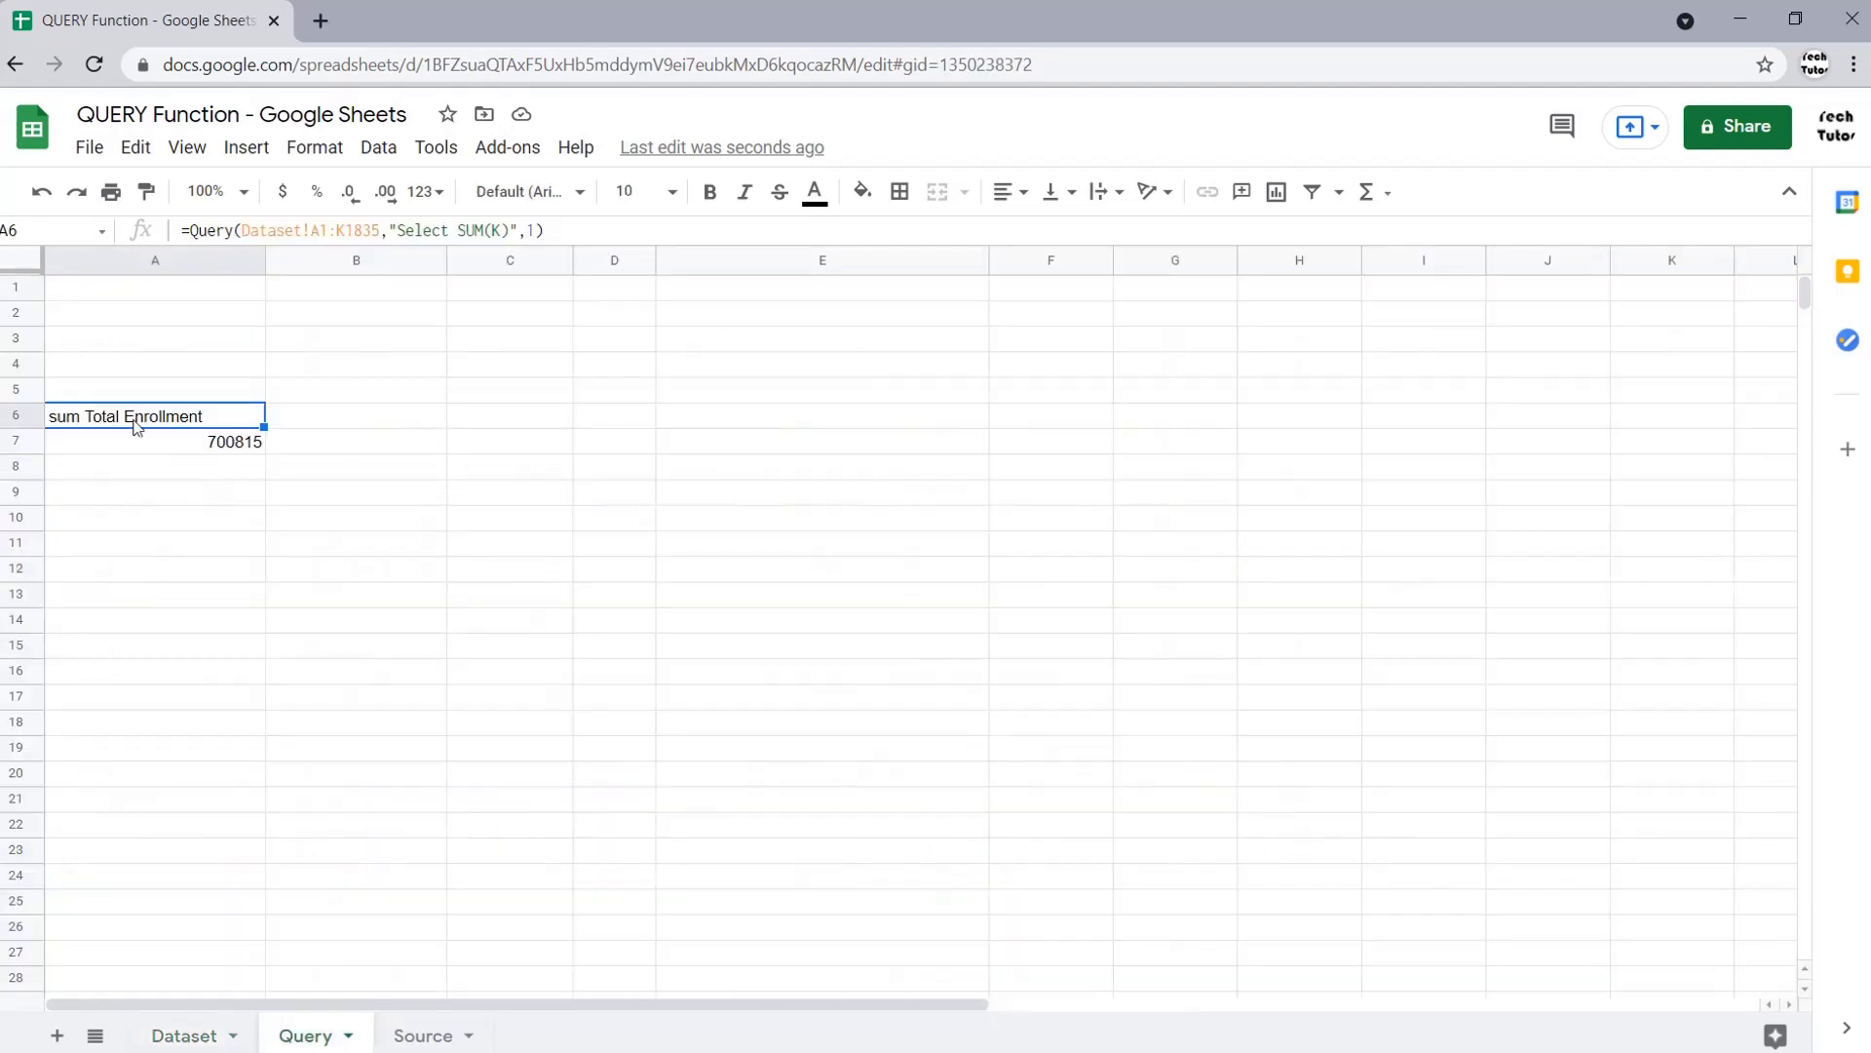
pyautogui.click(483, 231)
pyautogui.moveTo(482, 231); pyautogui.dragTo(459, 231)
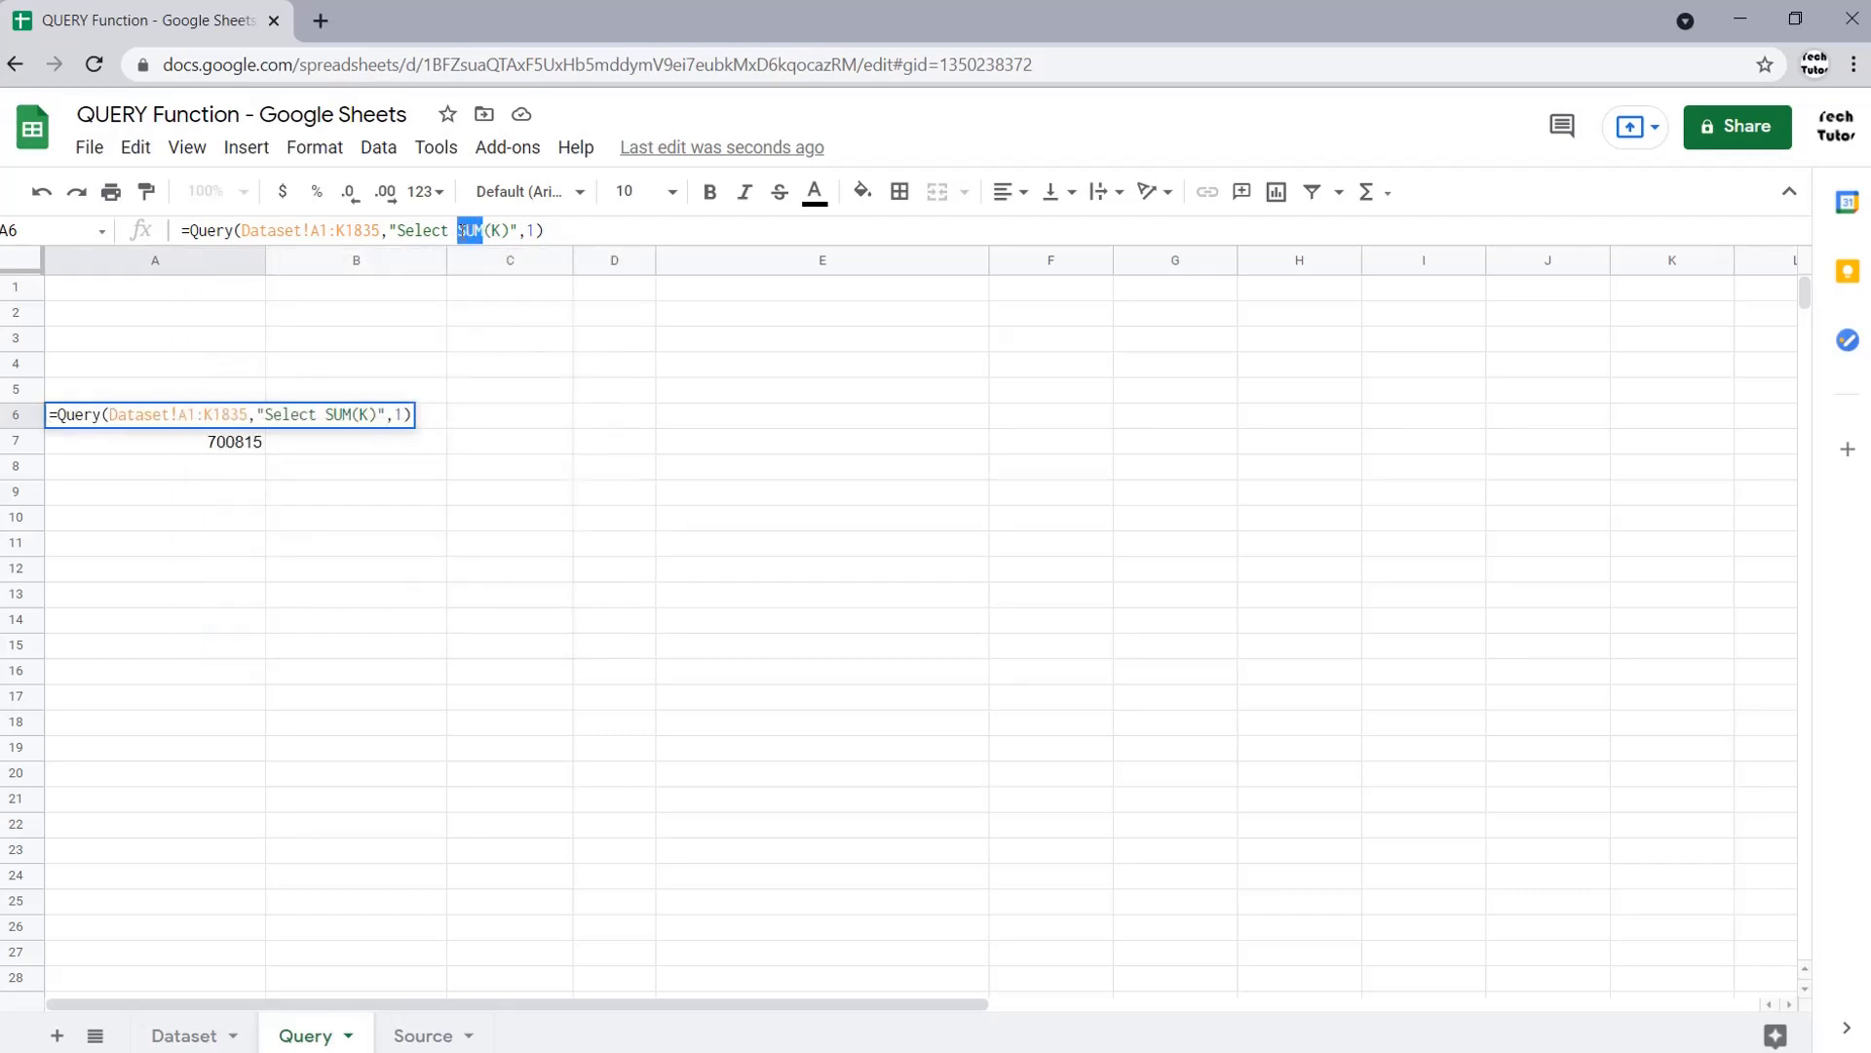
pyautogui.write('avg')
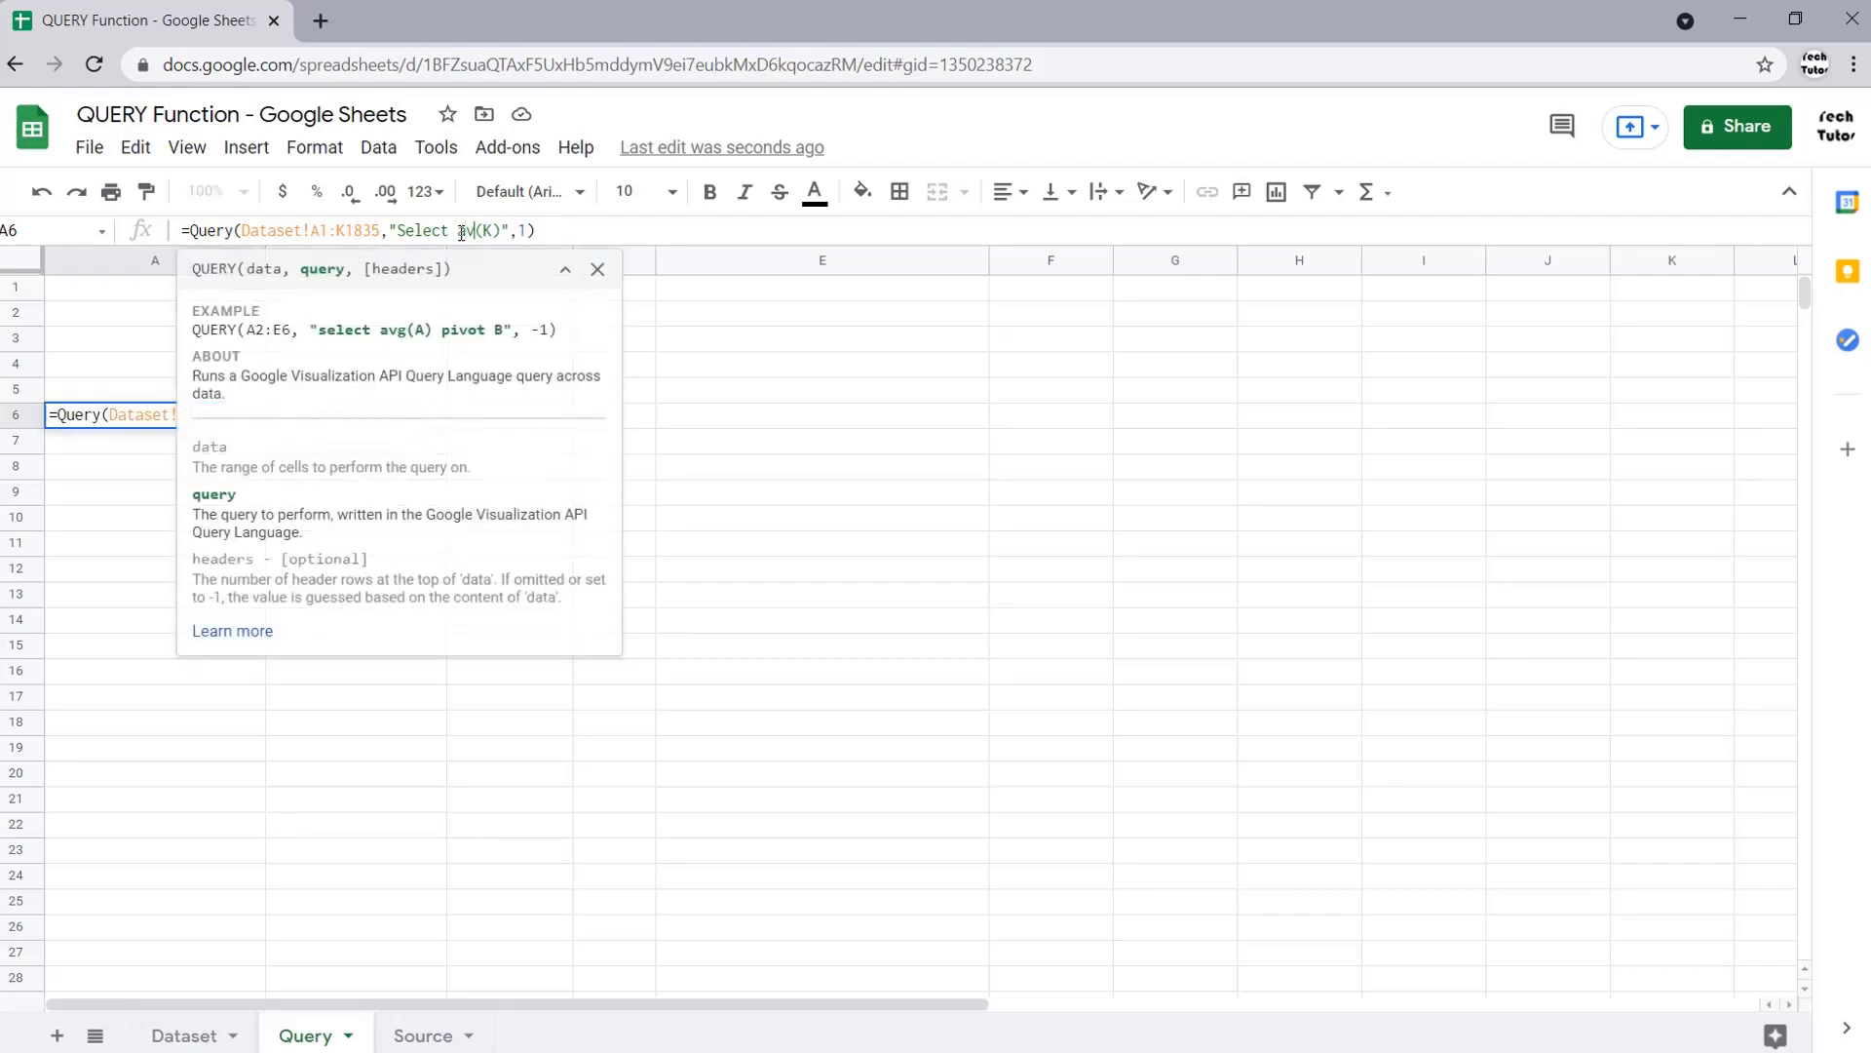
pyautogui.press('Return')
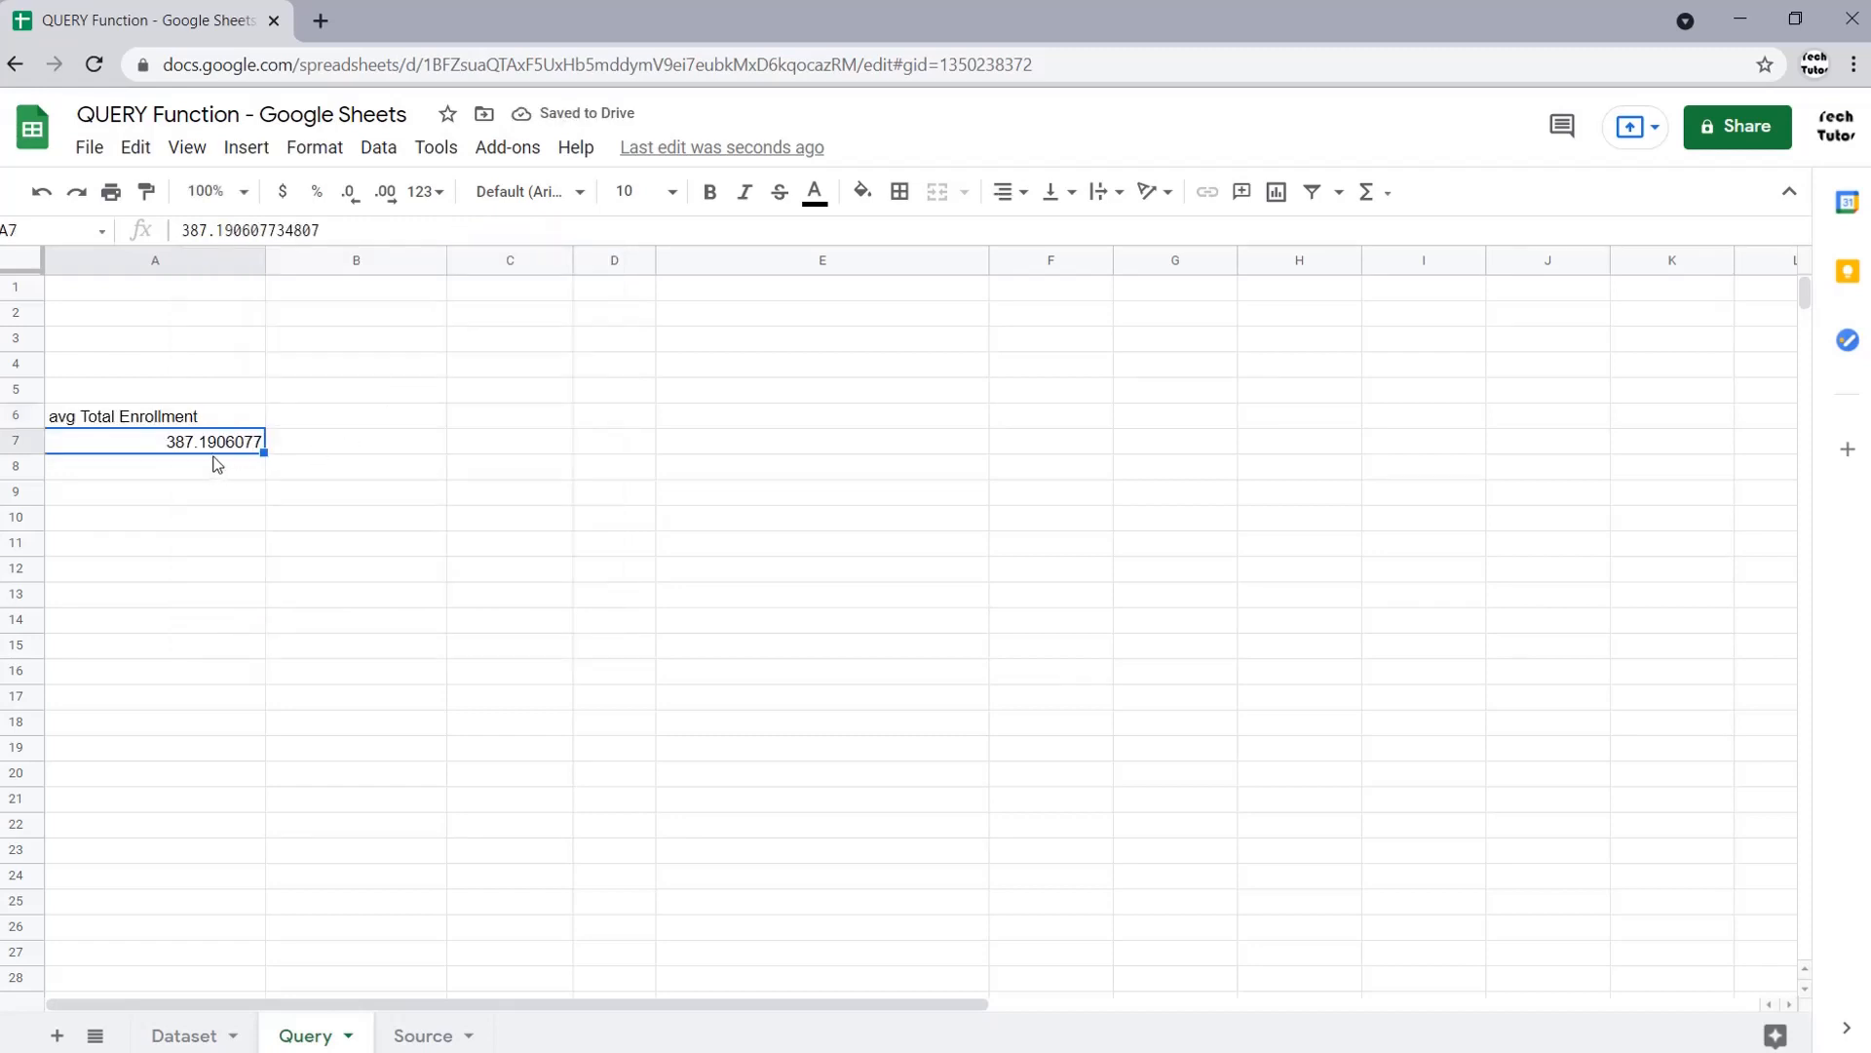
# - Replace the aggregate in the A6 query with columns A,B,C,D,J,K and apply the formula
pyautogui.click(206, 423)
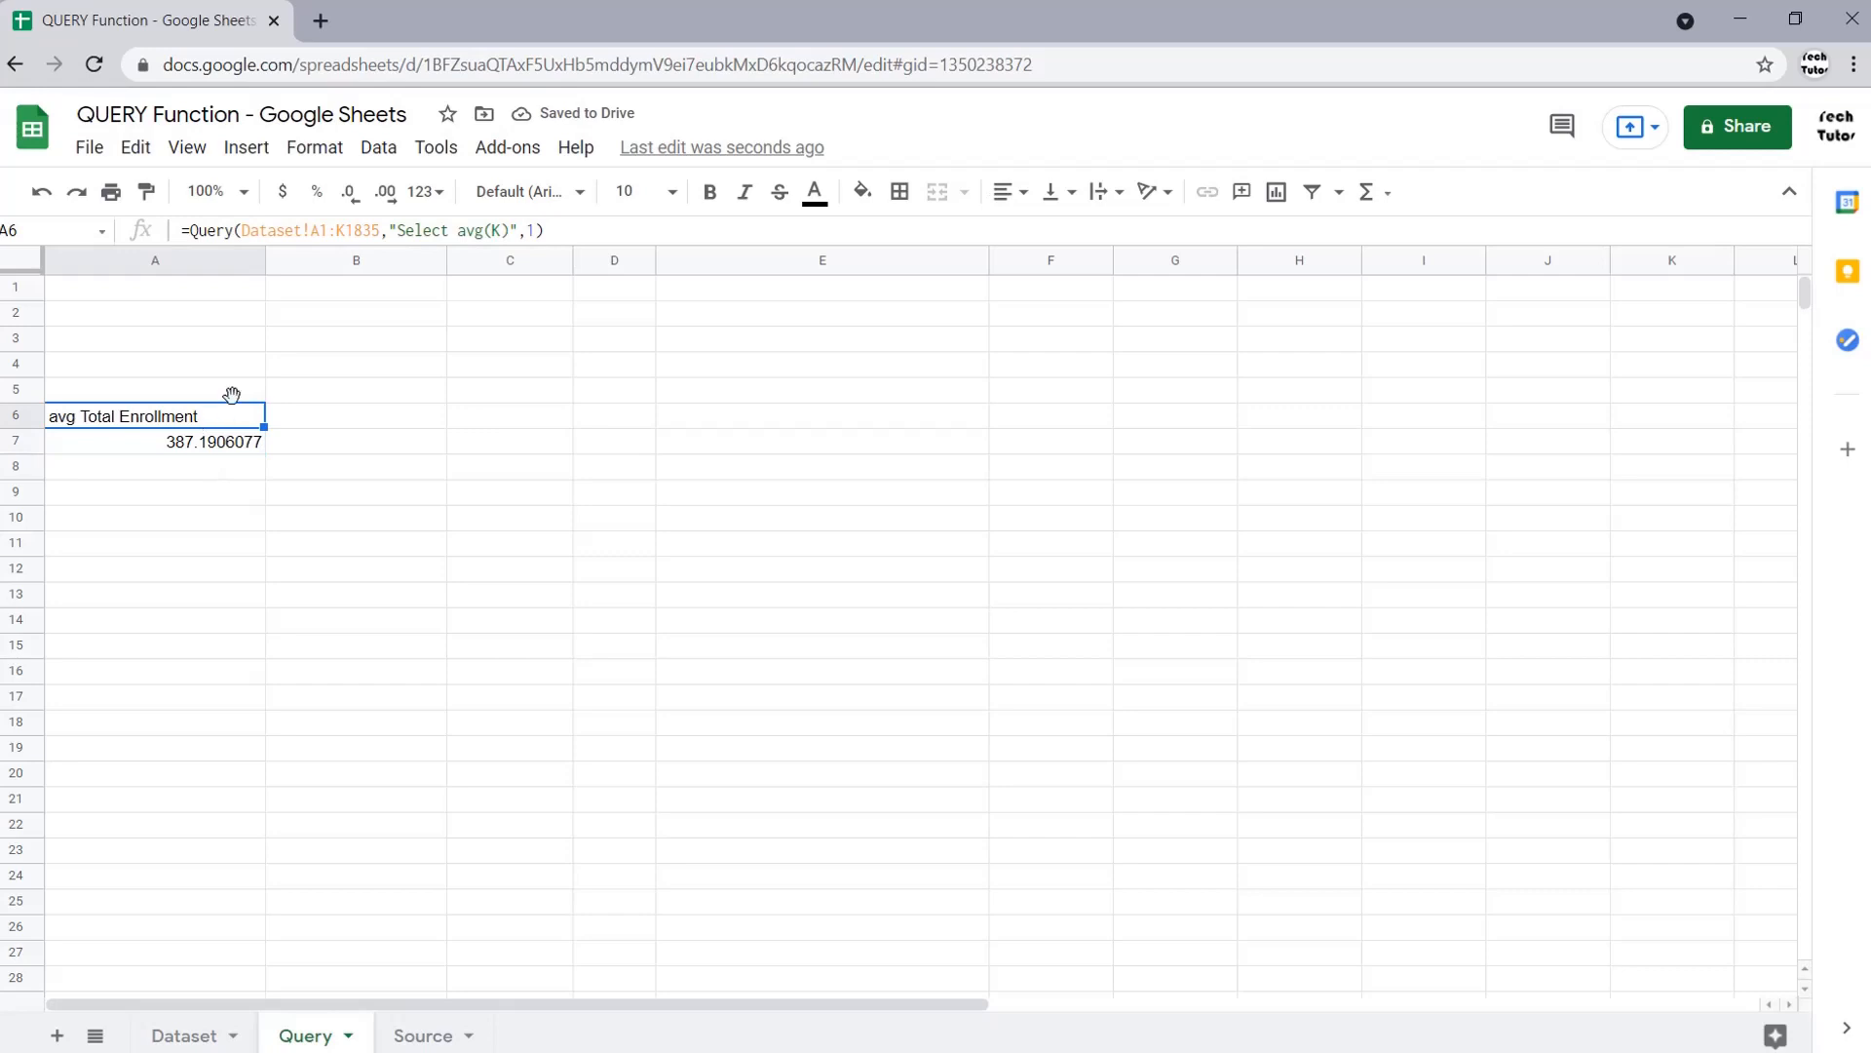
pyautogui.moveTo(458, 230); pyautogui.dragTo(508, 231)
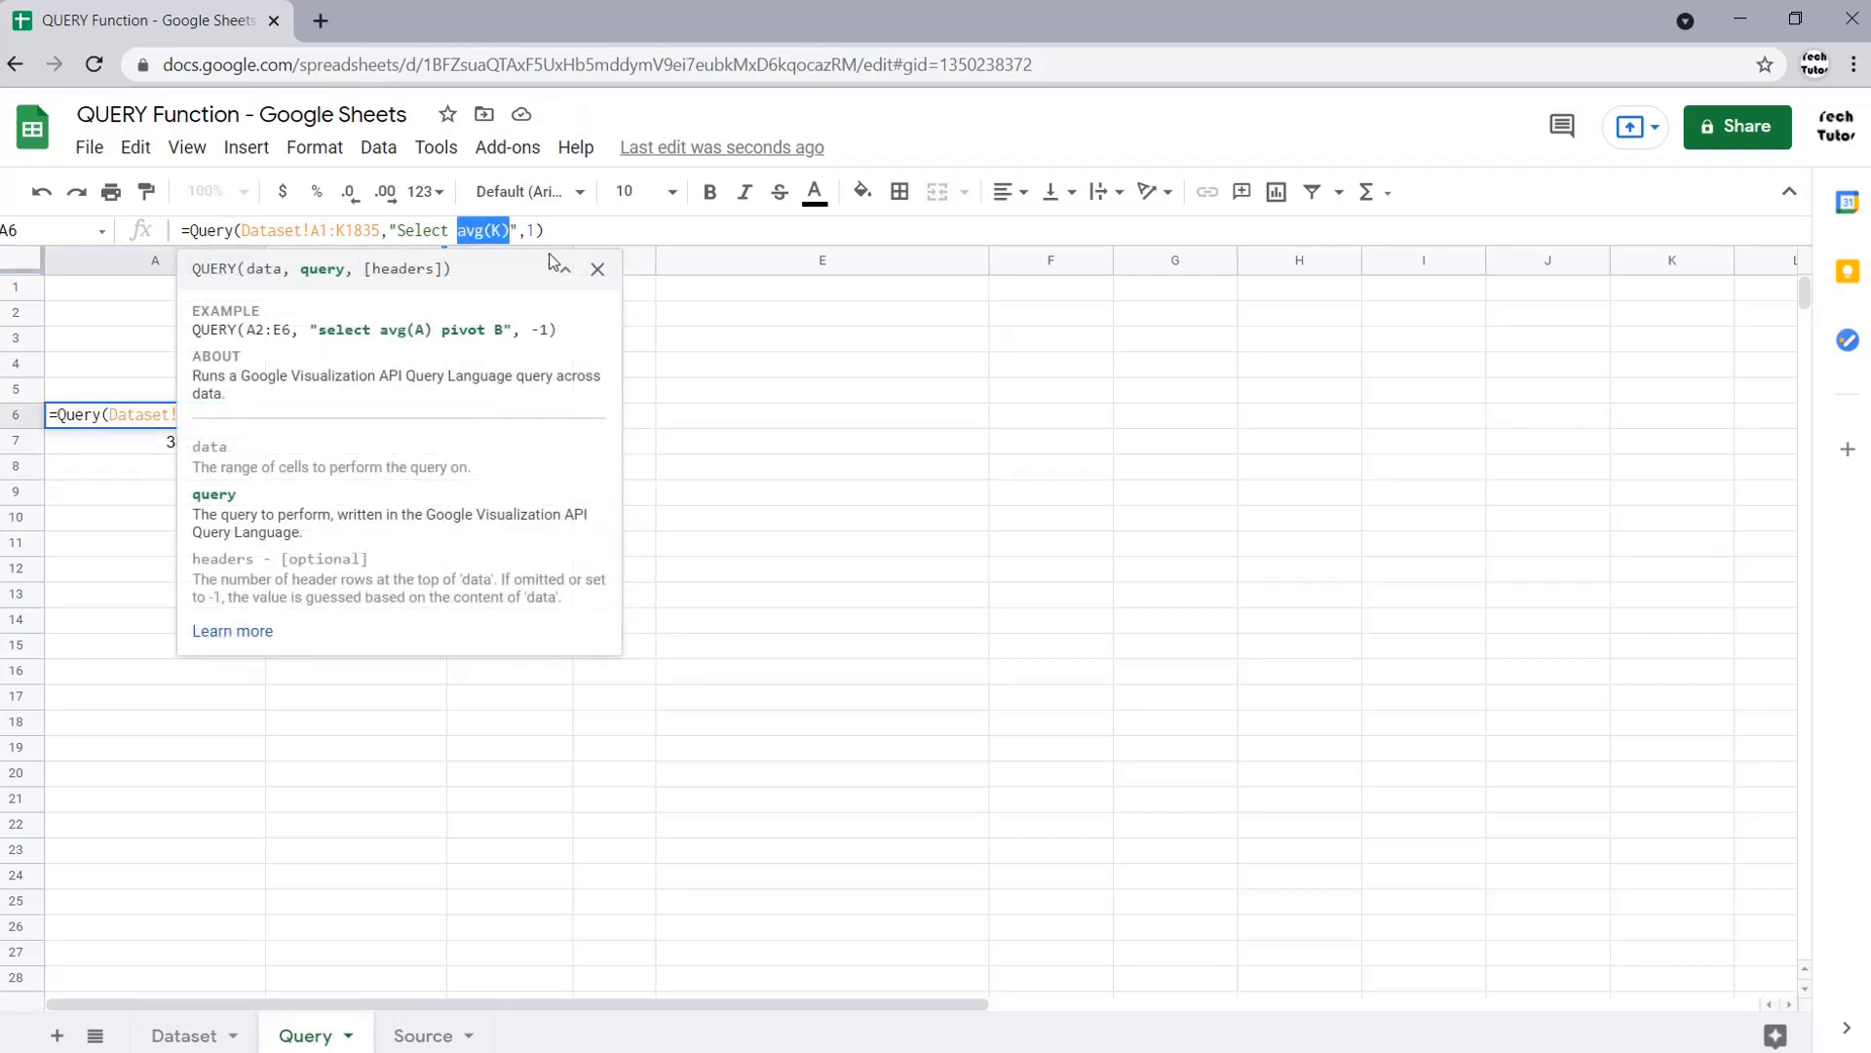
pyautogui.write('A')
pyautogui.write(',B')
pyautogui.write('C,D,J,K')
pyautogui.press('Return')
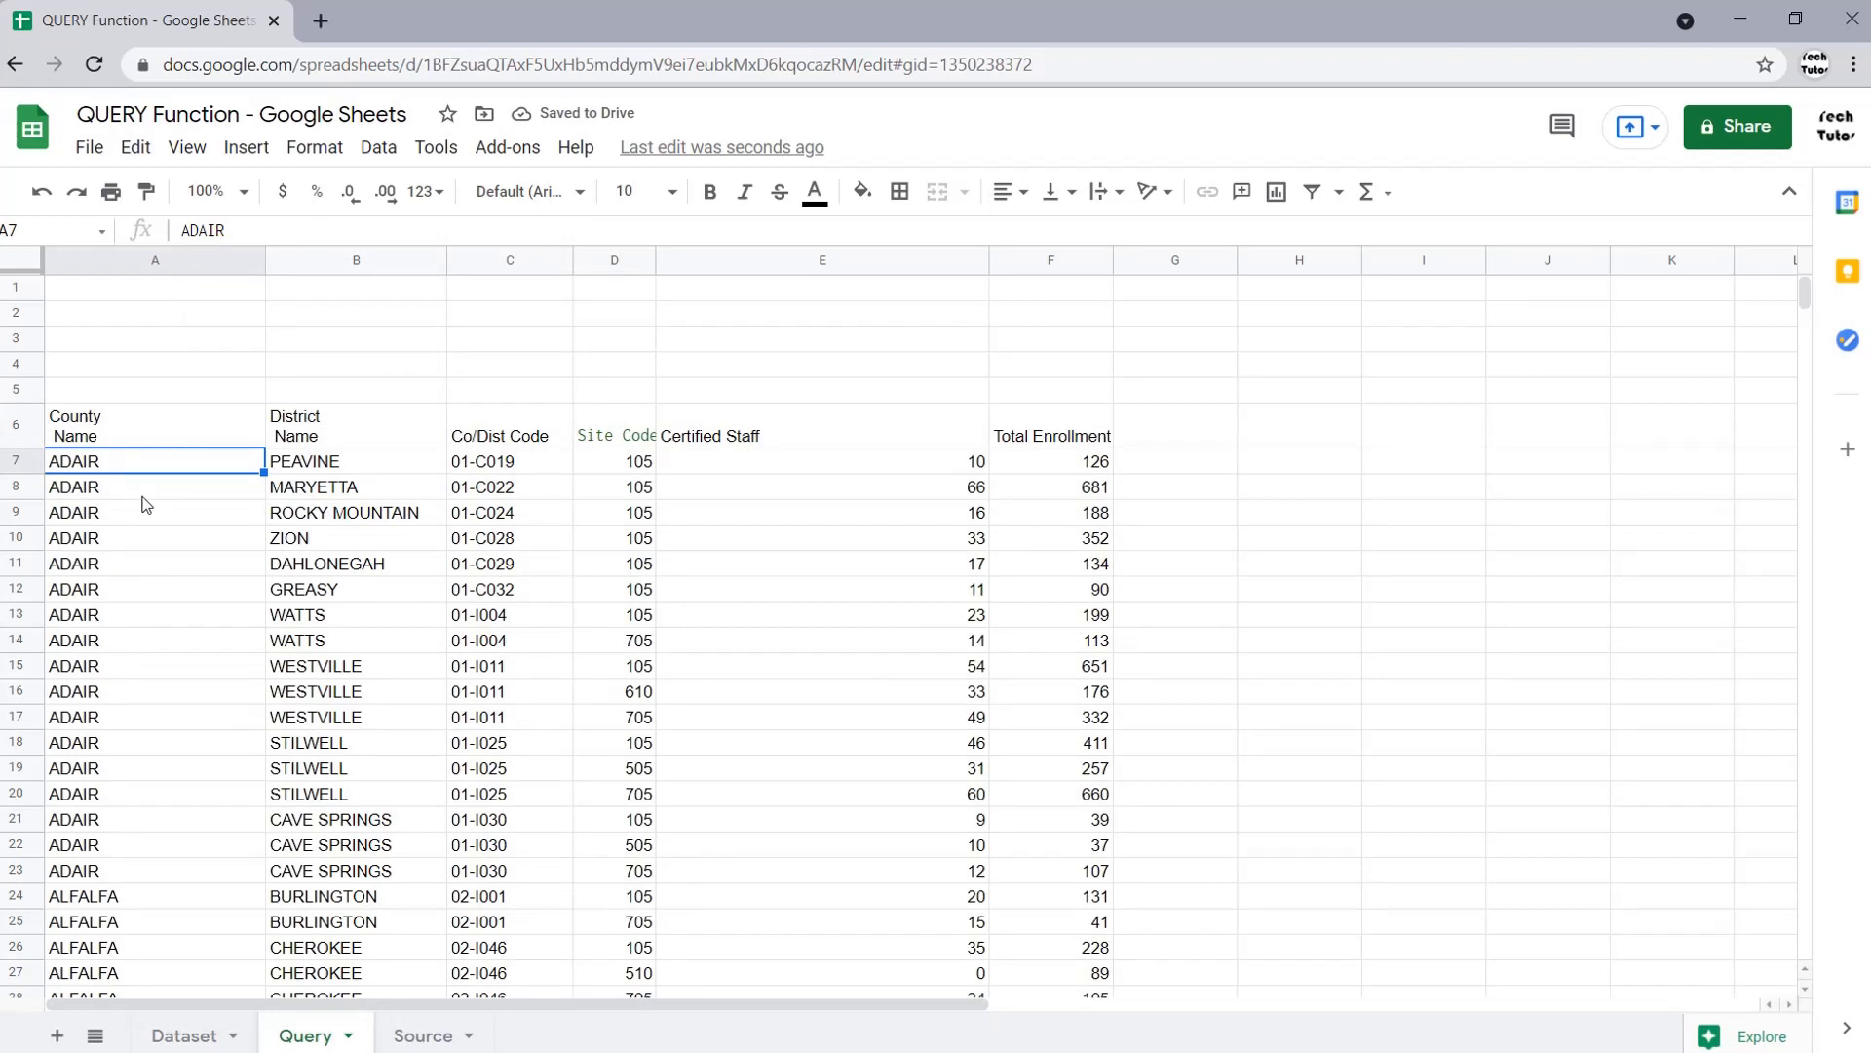
# - Add the condition WHERE D = 105 to the A6 query to filter the rows by site code
pyautogui.click(157, 444)
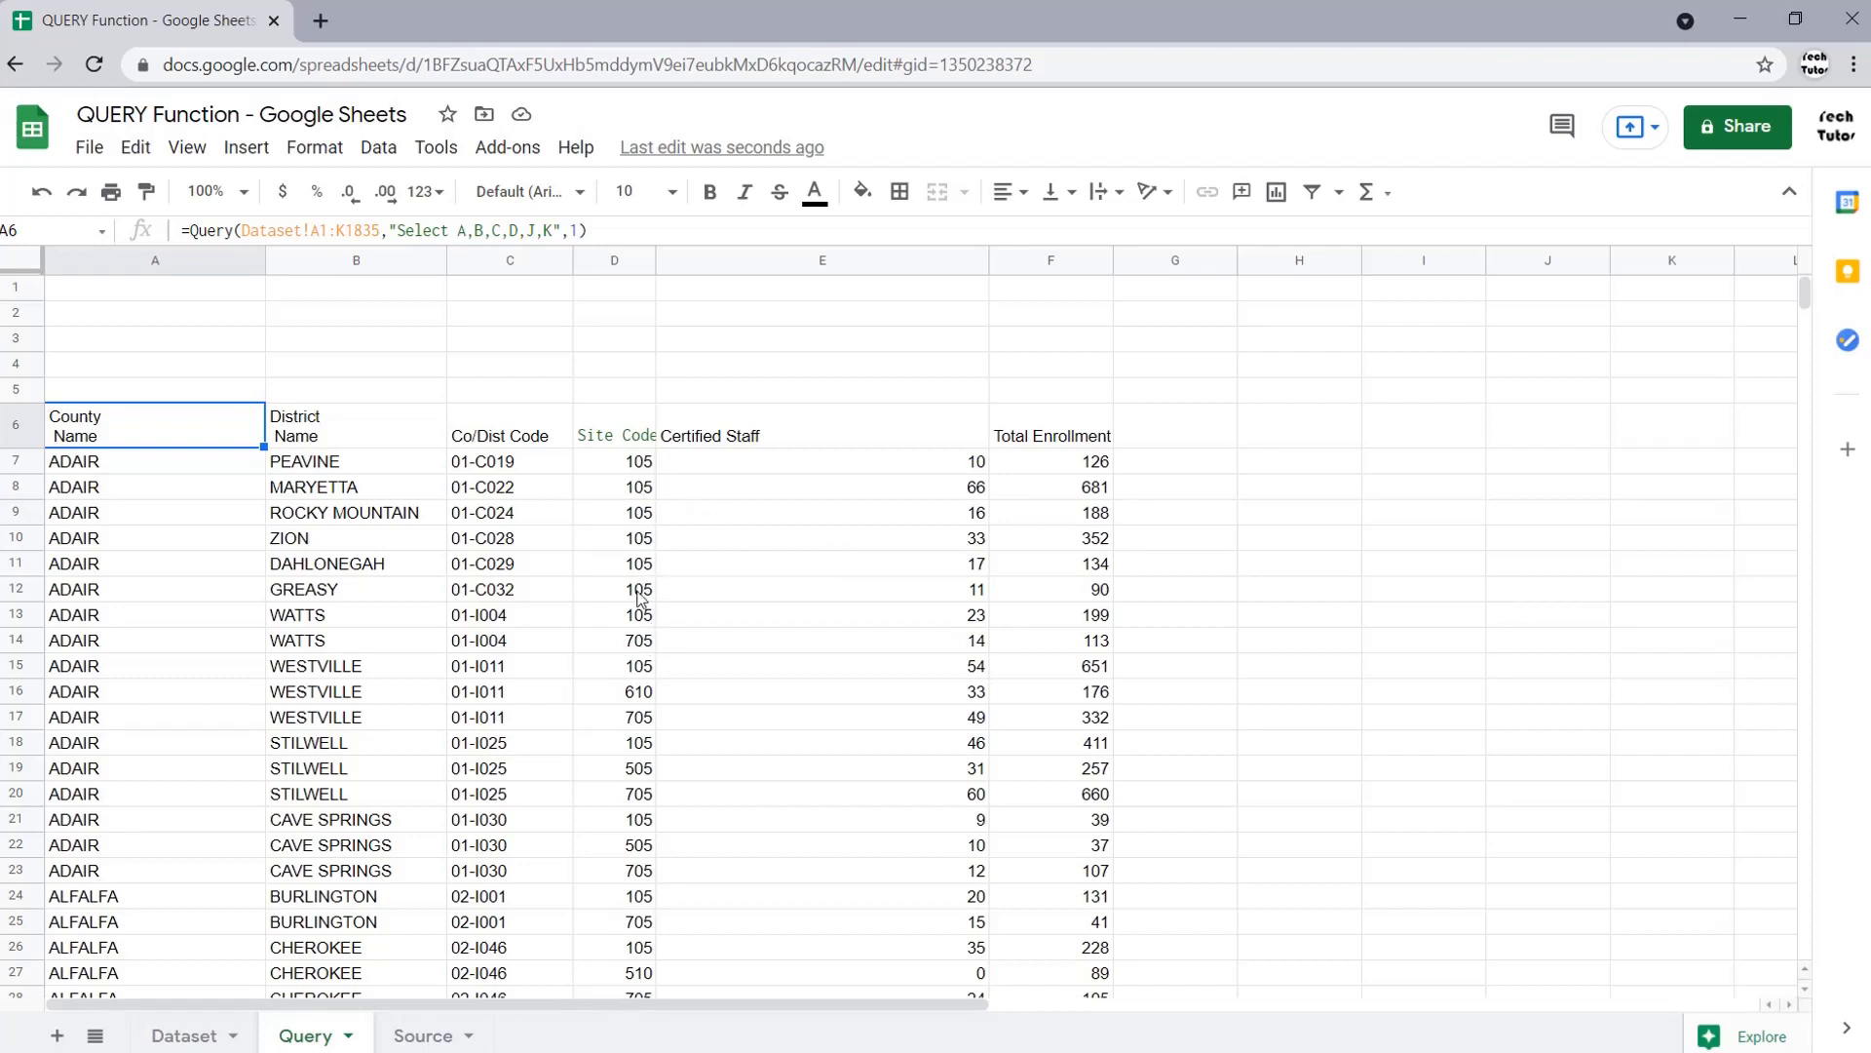
pyautogui.click(553, 230)
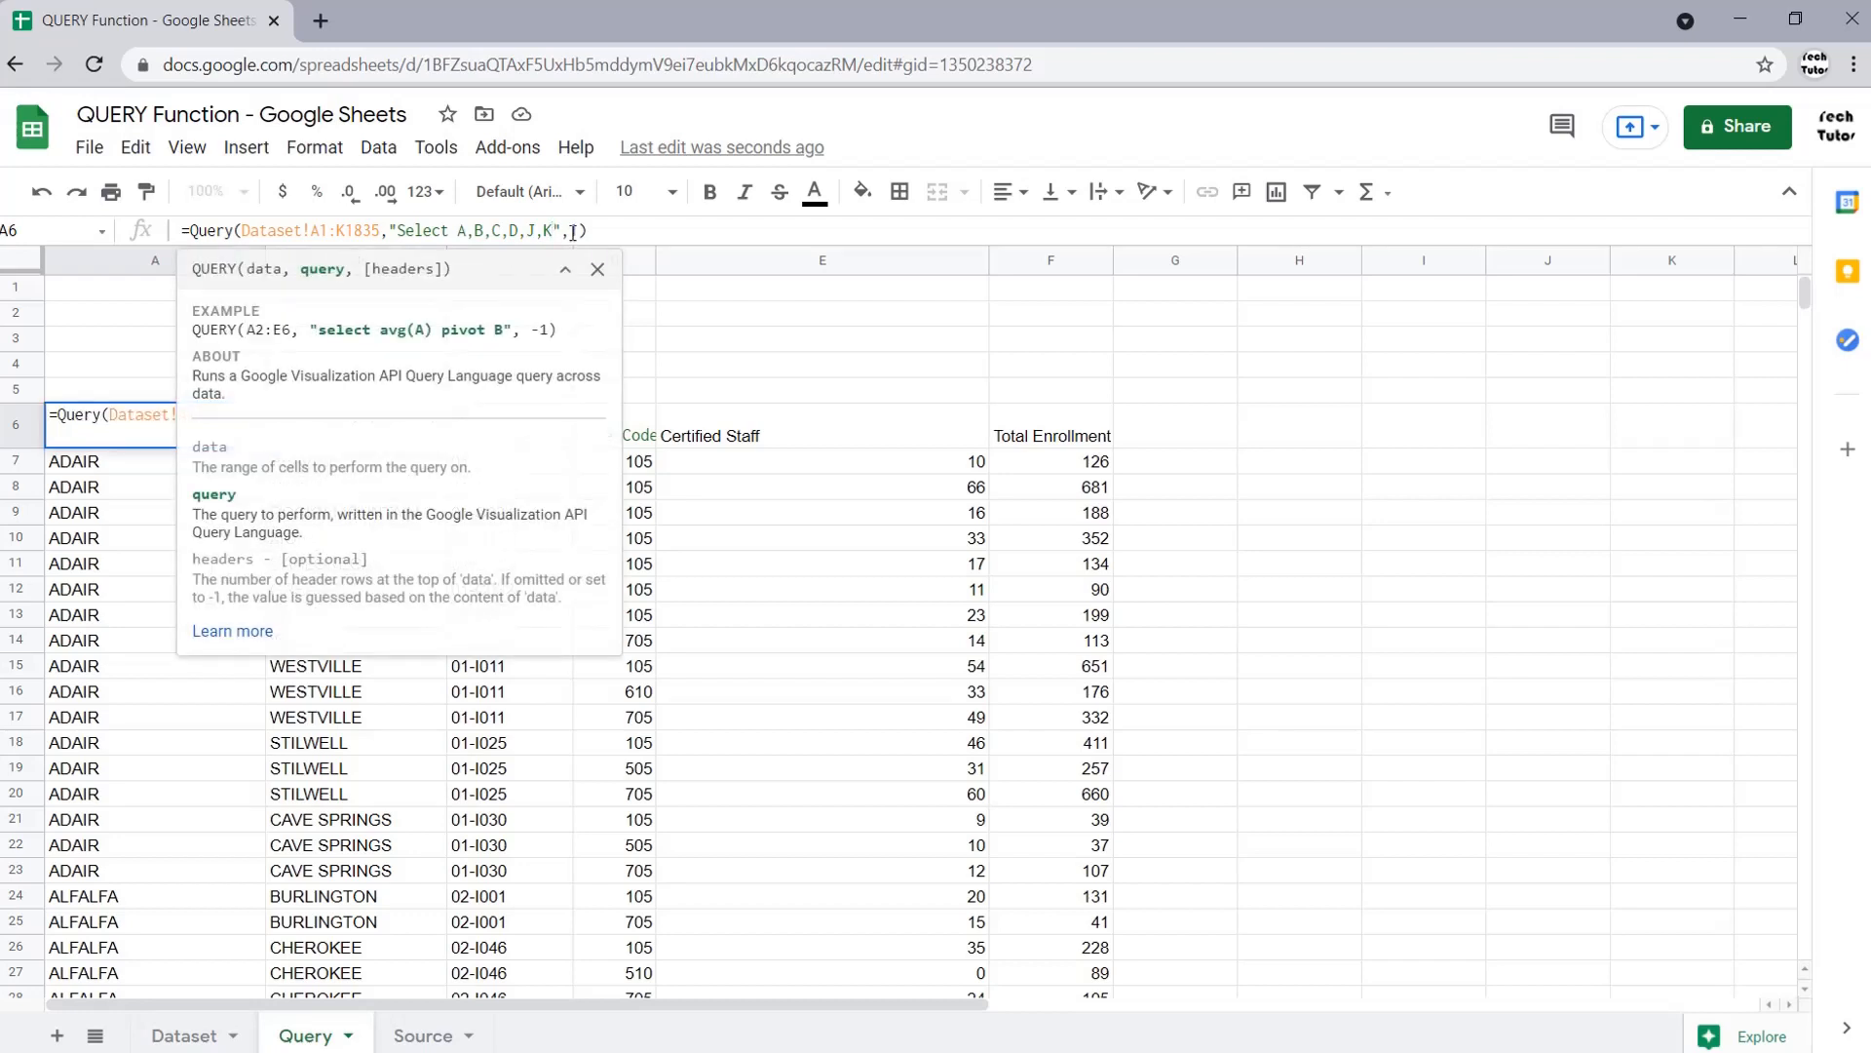
pyautogui.write('WHEE')
pyautogui.press('BackSpace')
pyautogui.write('RE ')
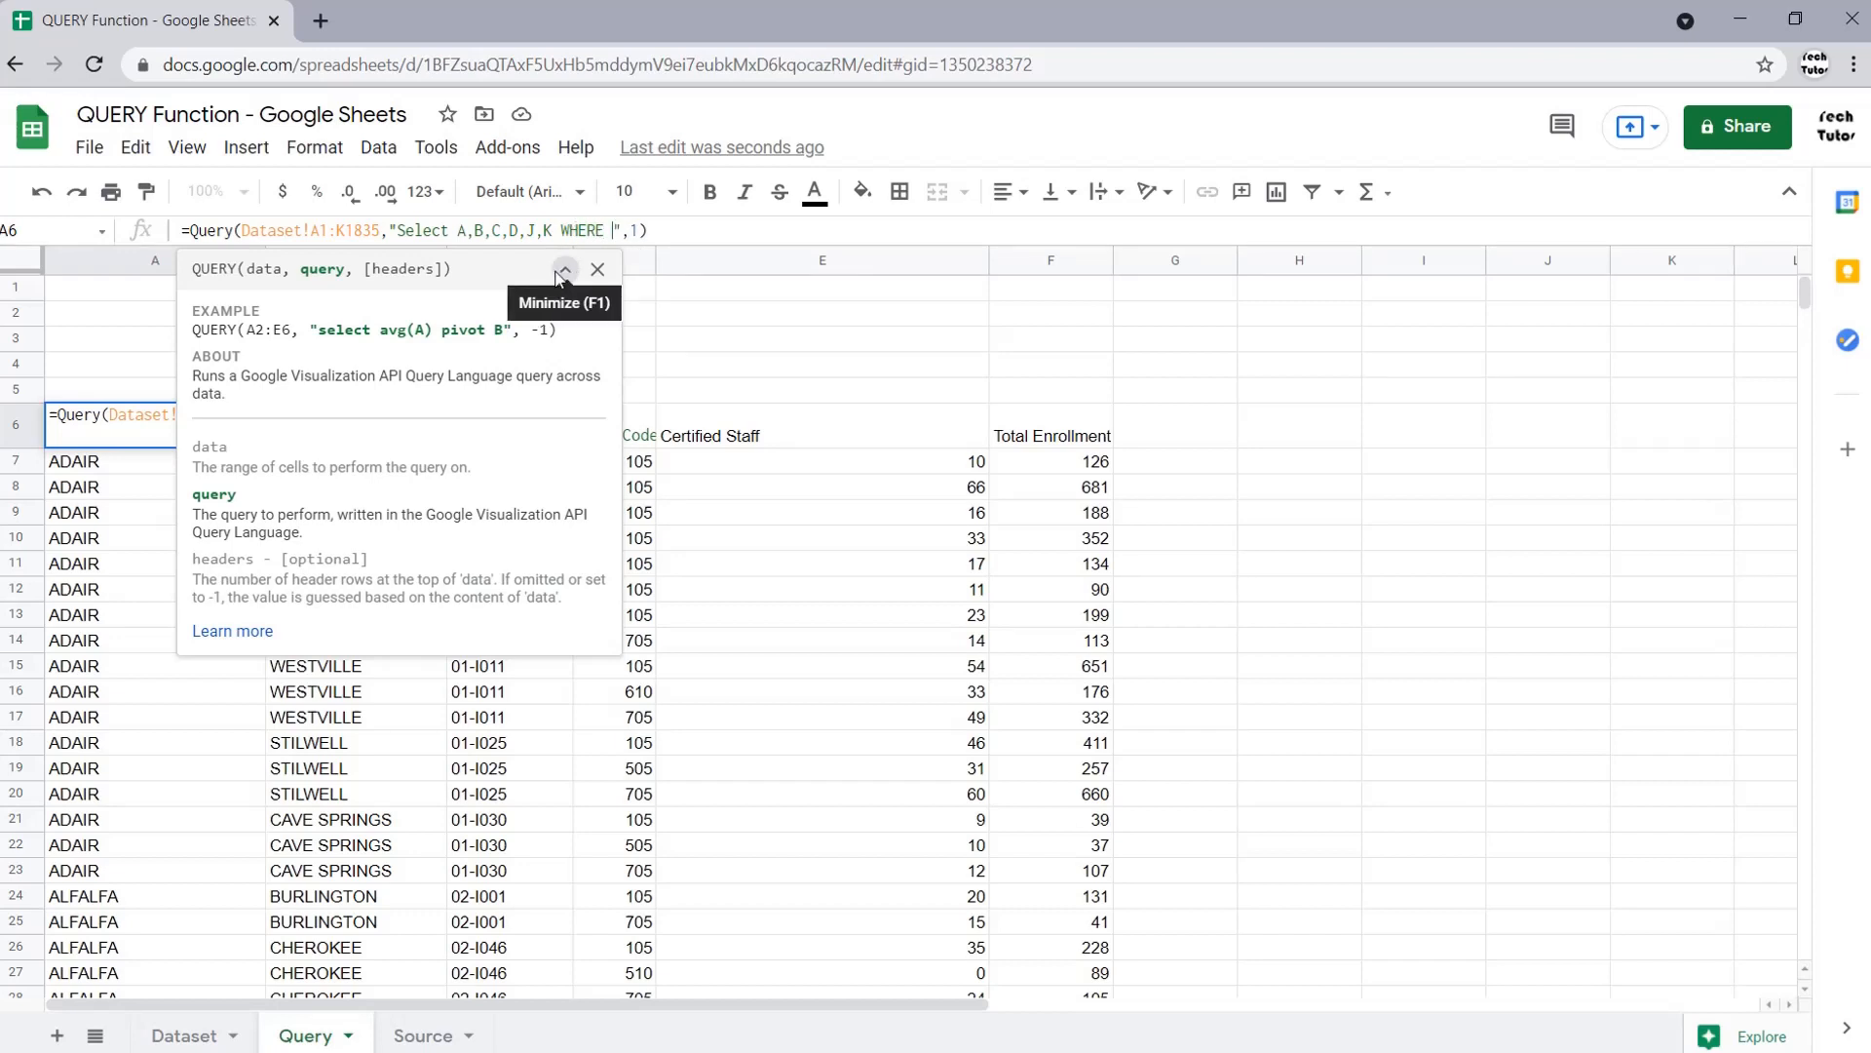
pyautogui.write('D')
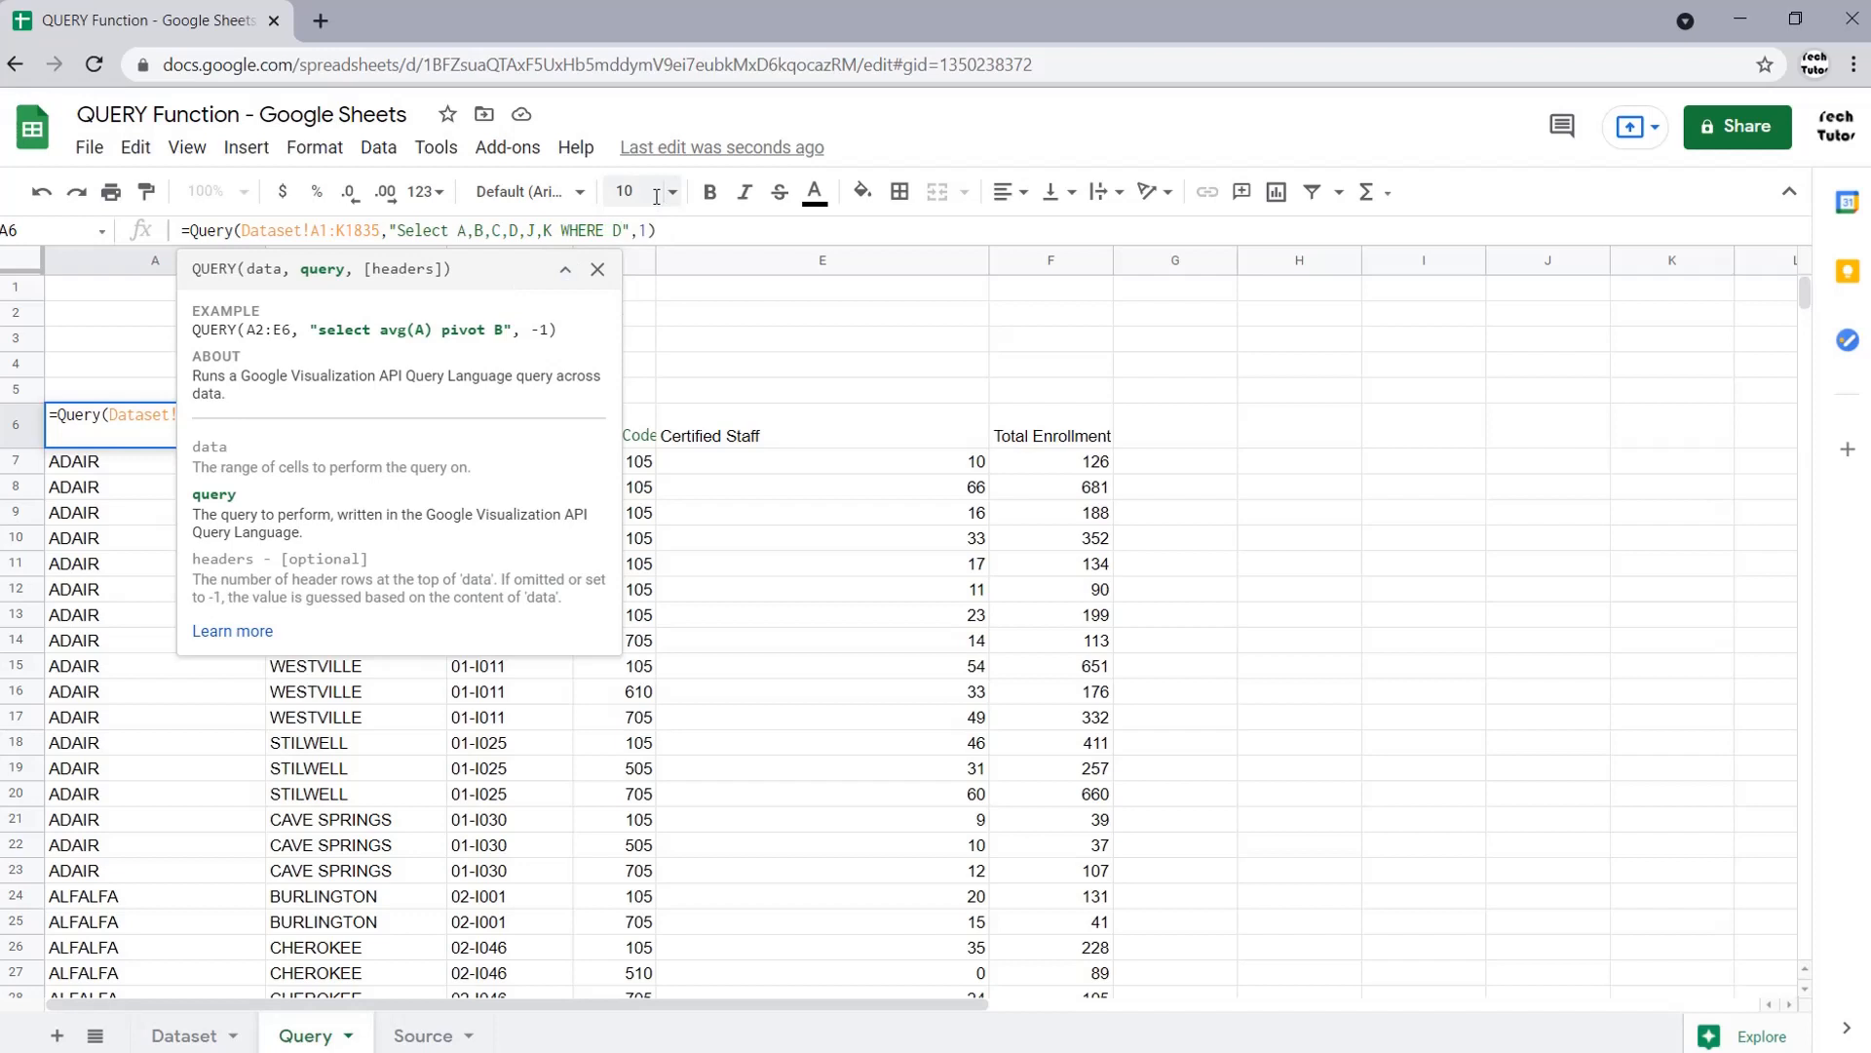
pyautogui.write(" = '")
pyautogui.write('105')
pyautogui.press('Return')
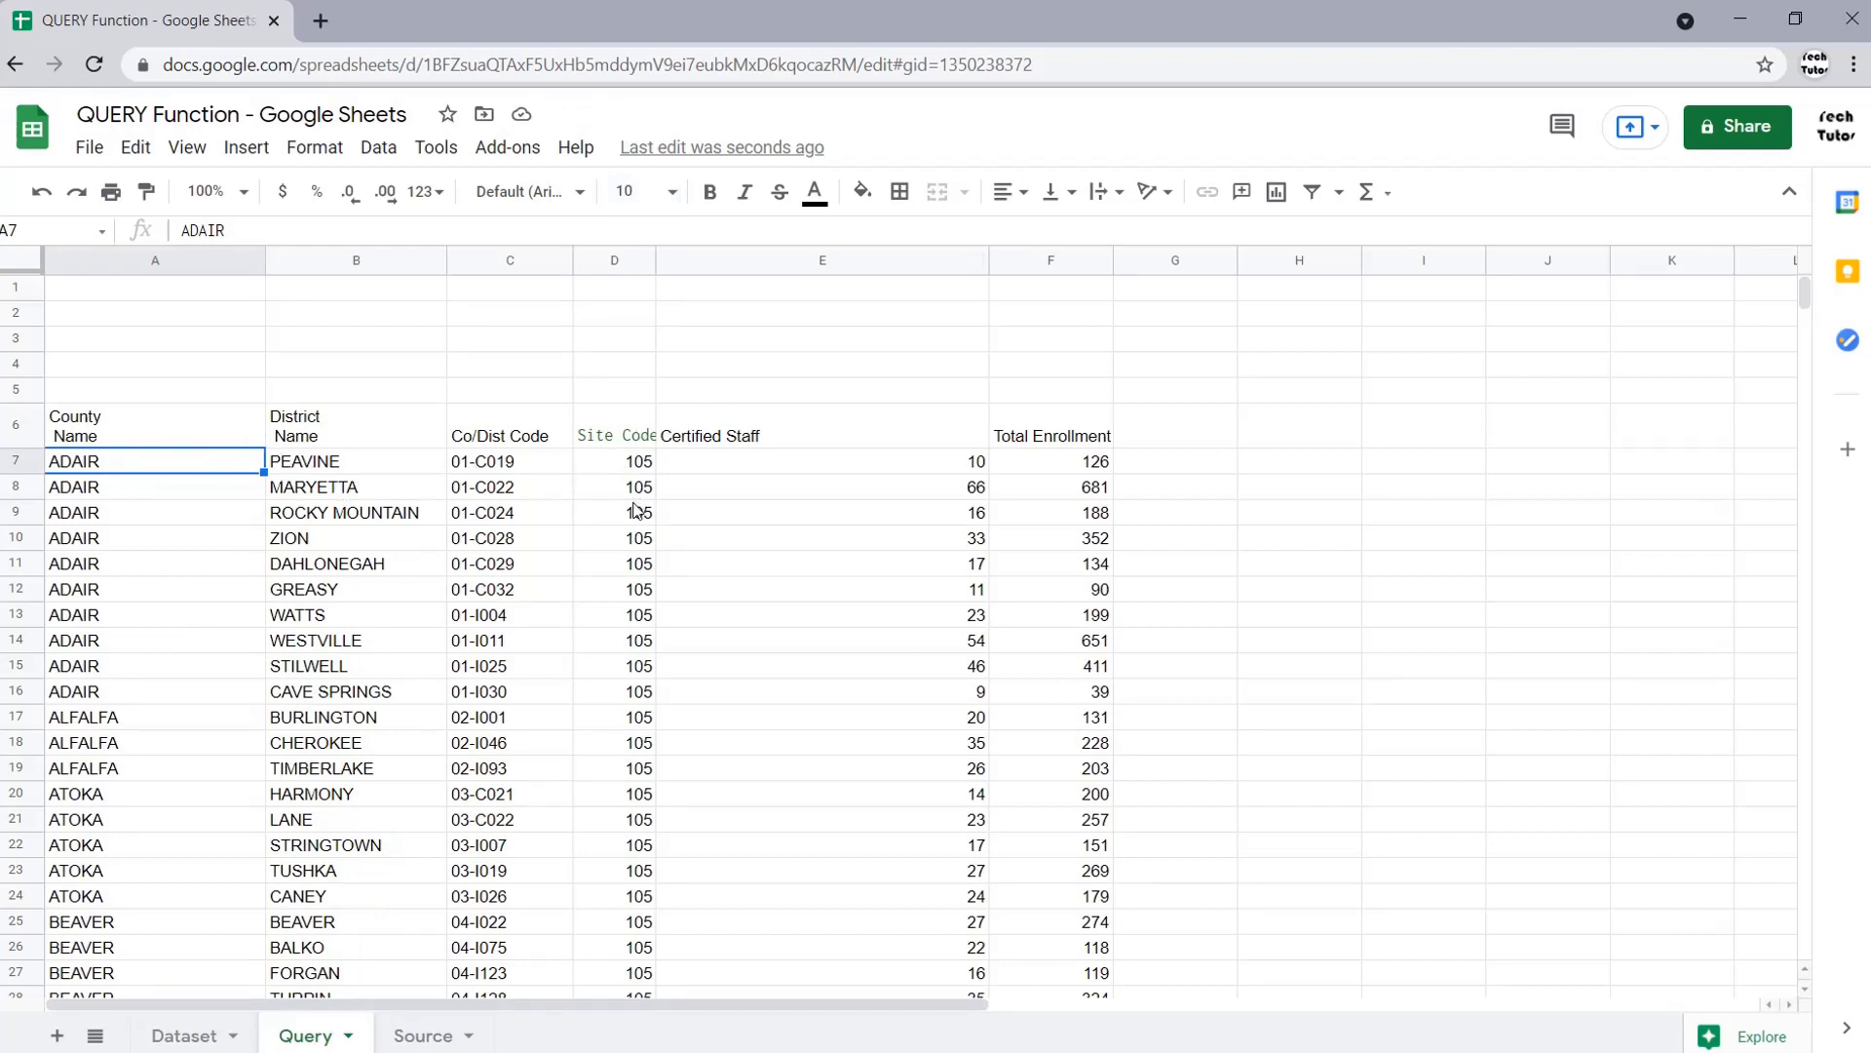
# - Extend the A6 query's filter with OR D = 505 OR D = 705 and apply the formula
pyautogui.click(226, 425)
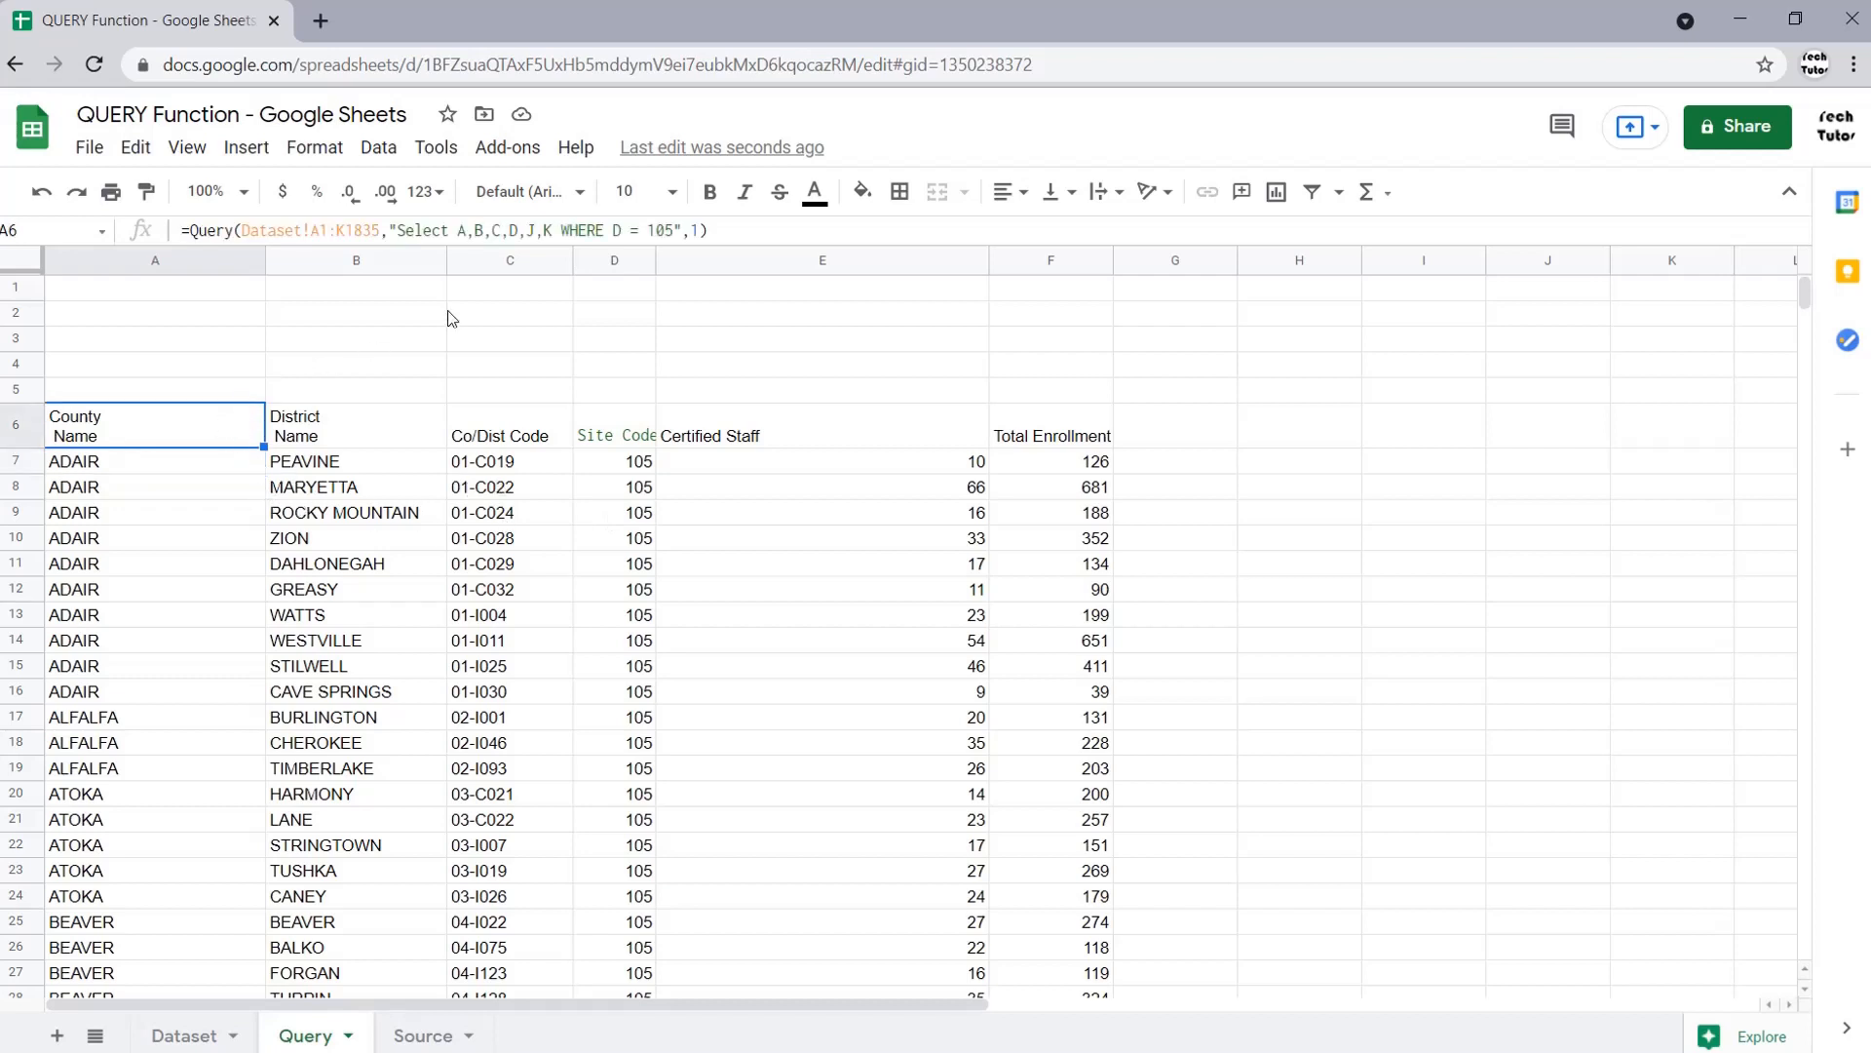
pyautogui.click(674, 231)
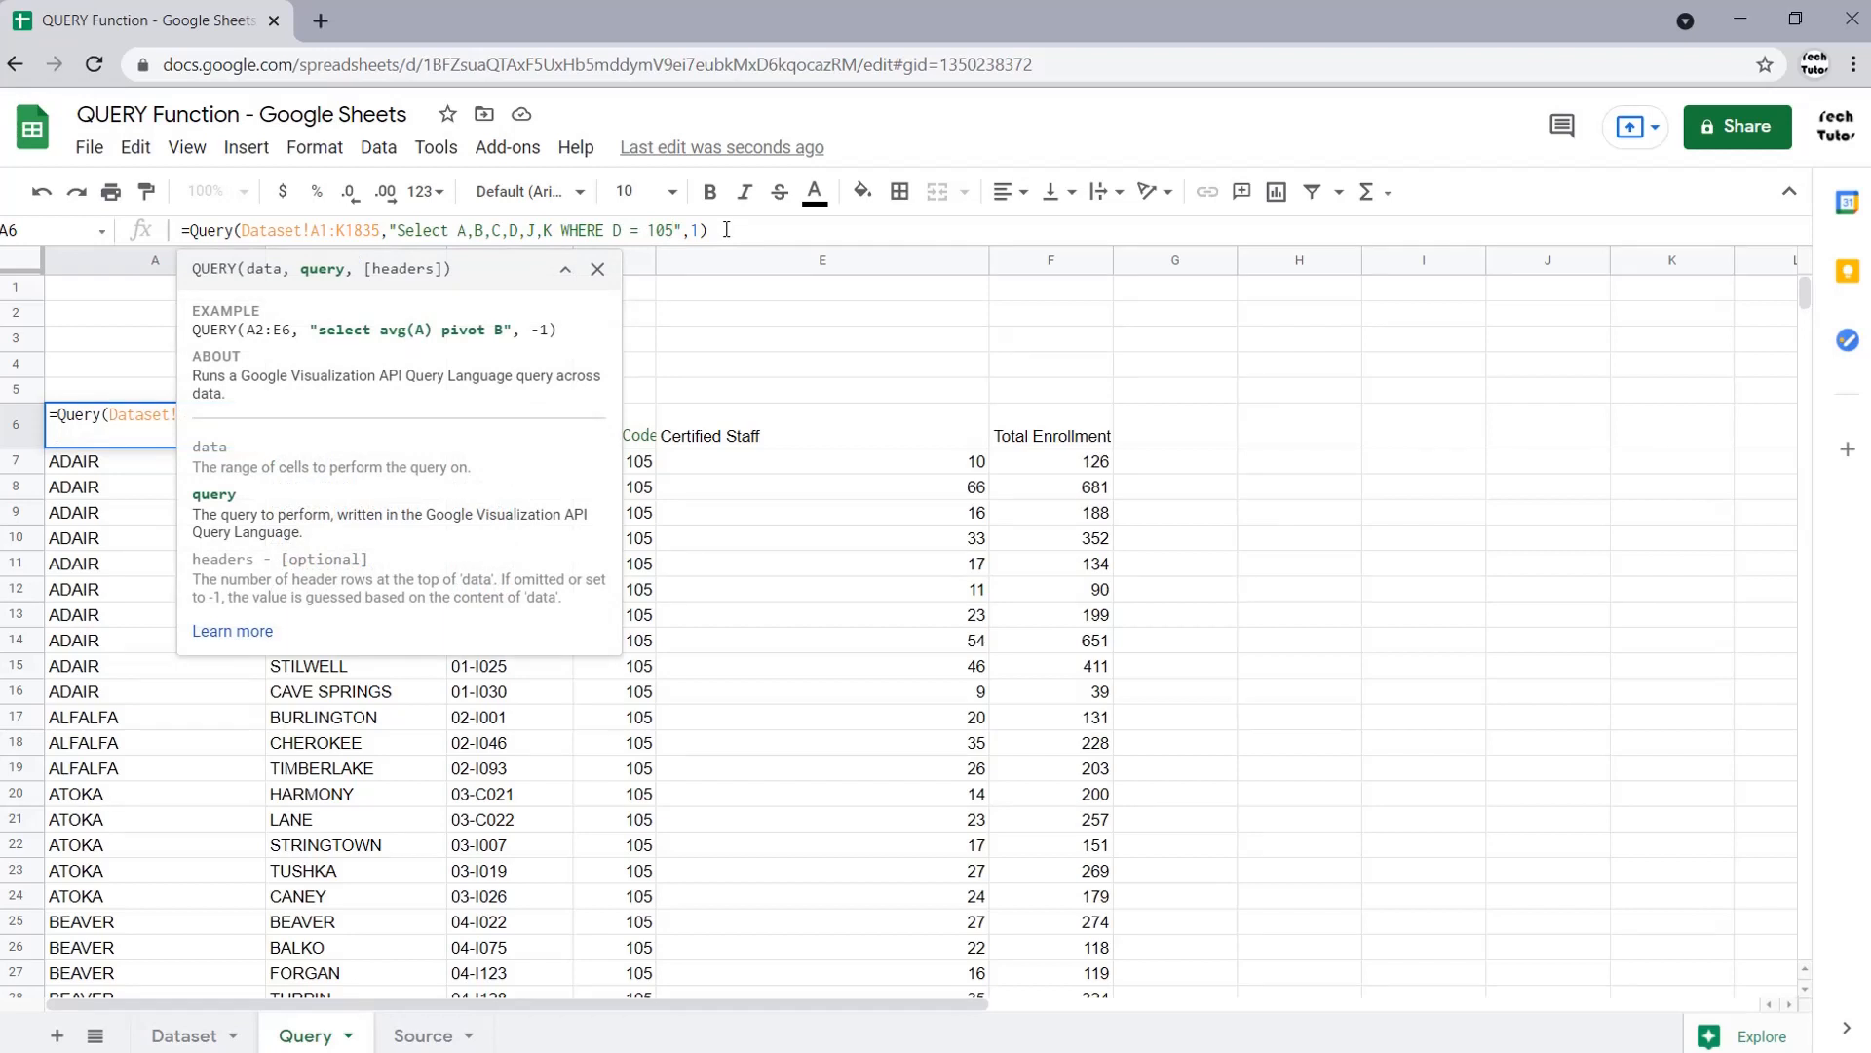
pyautogui.write('OR D = 505')
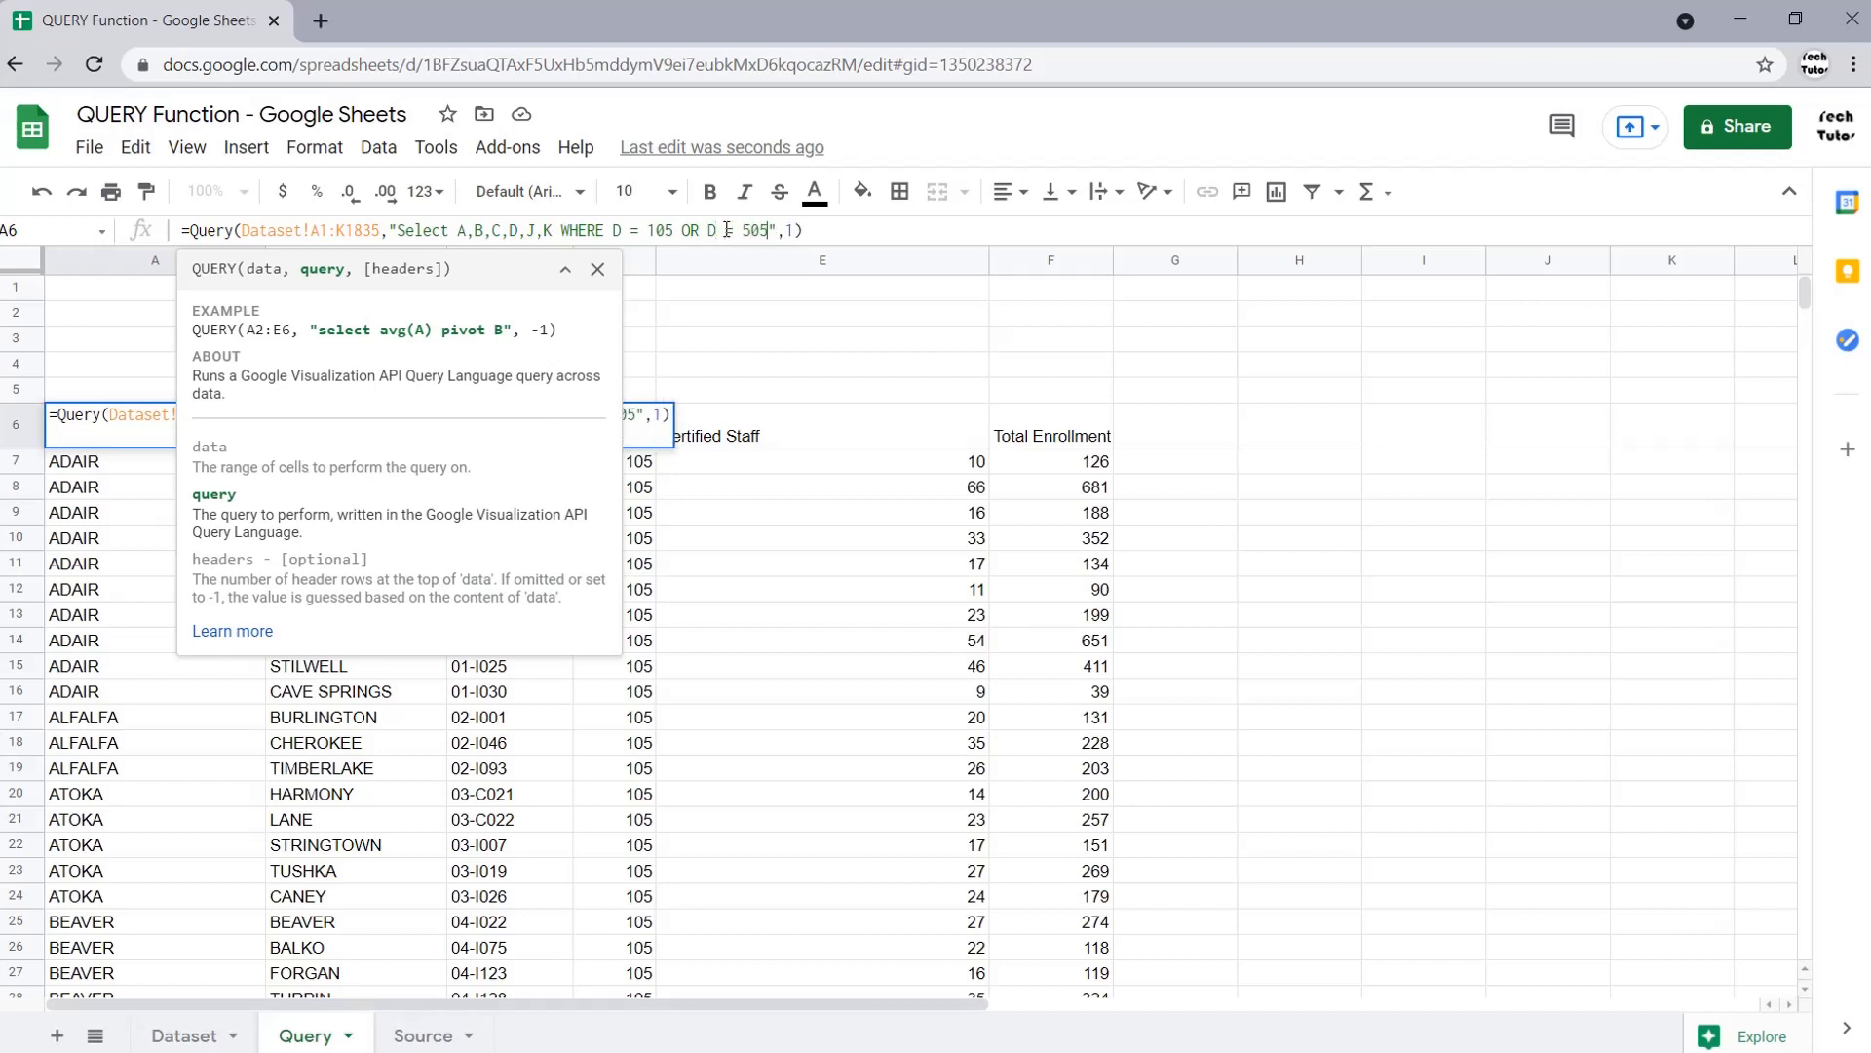
pyautogui.write(' OR ')
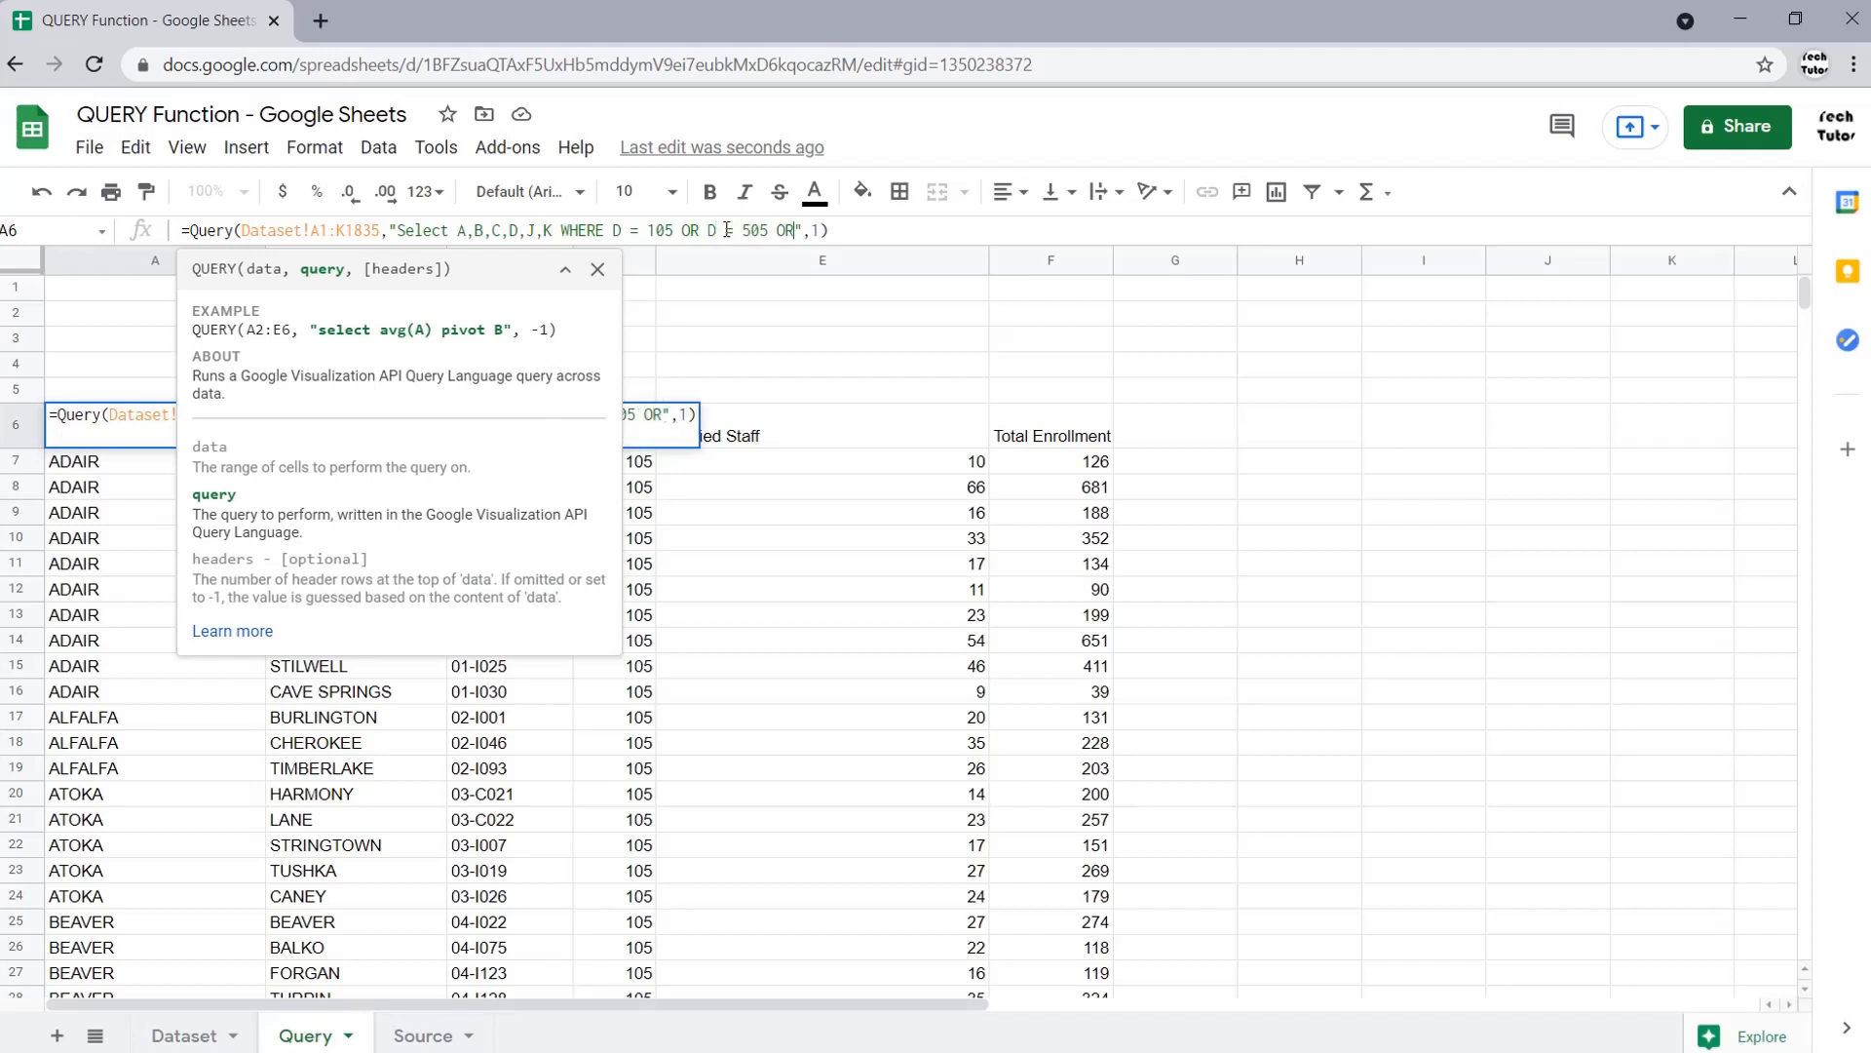
pyautogui.write('D = ')
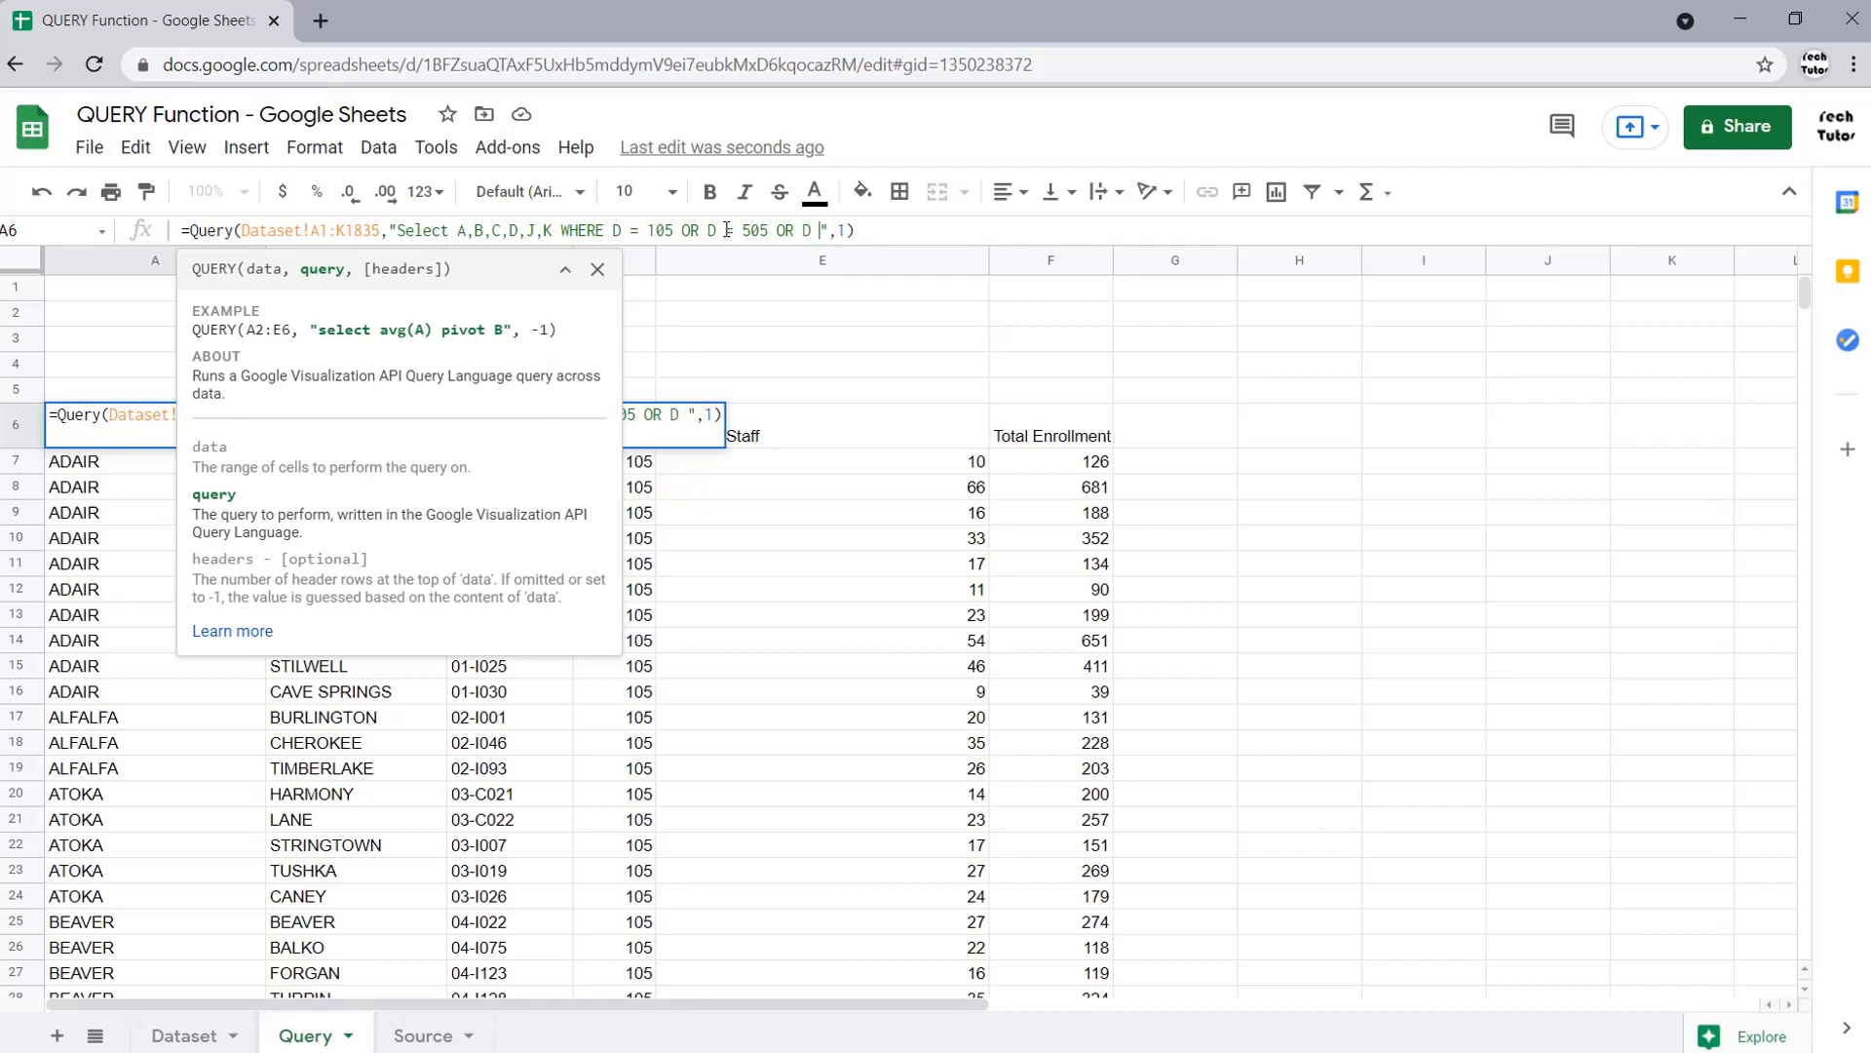
pyautogui.write('705')
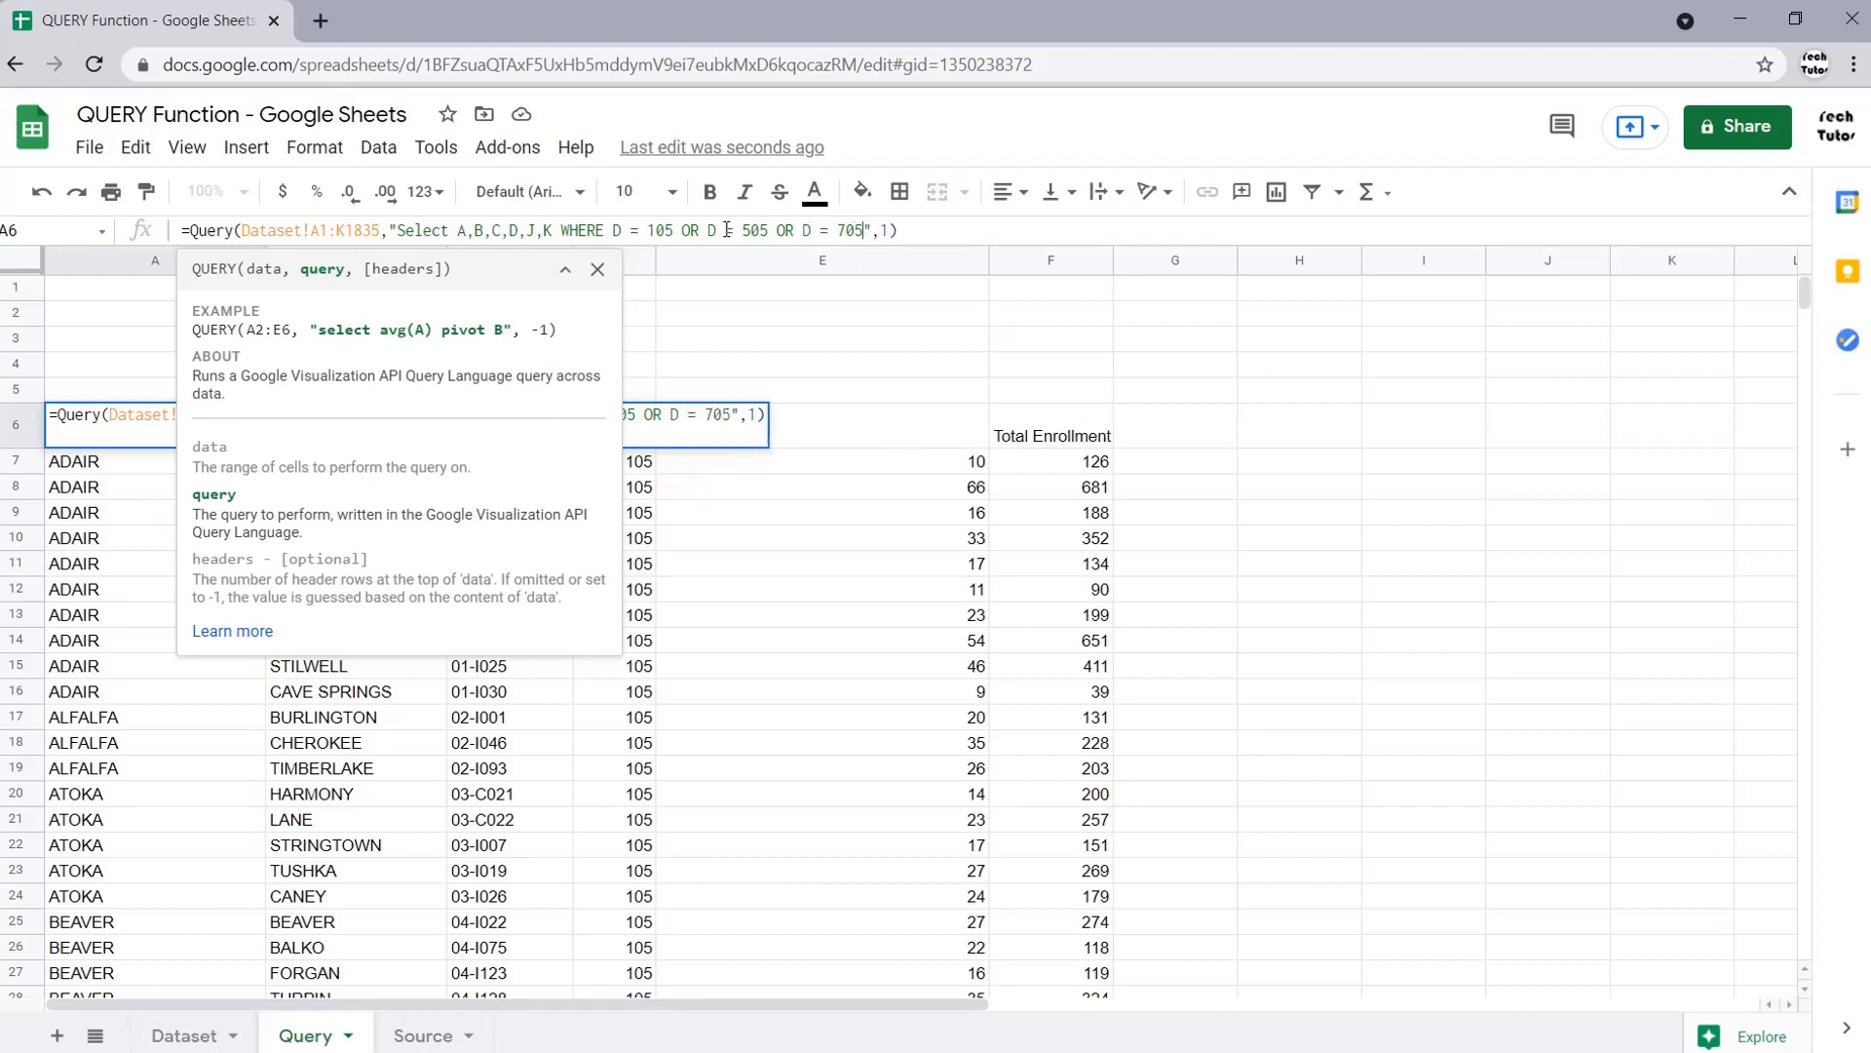
pyautogui.press('Return')
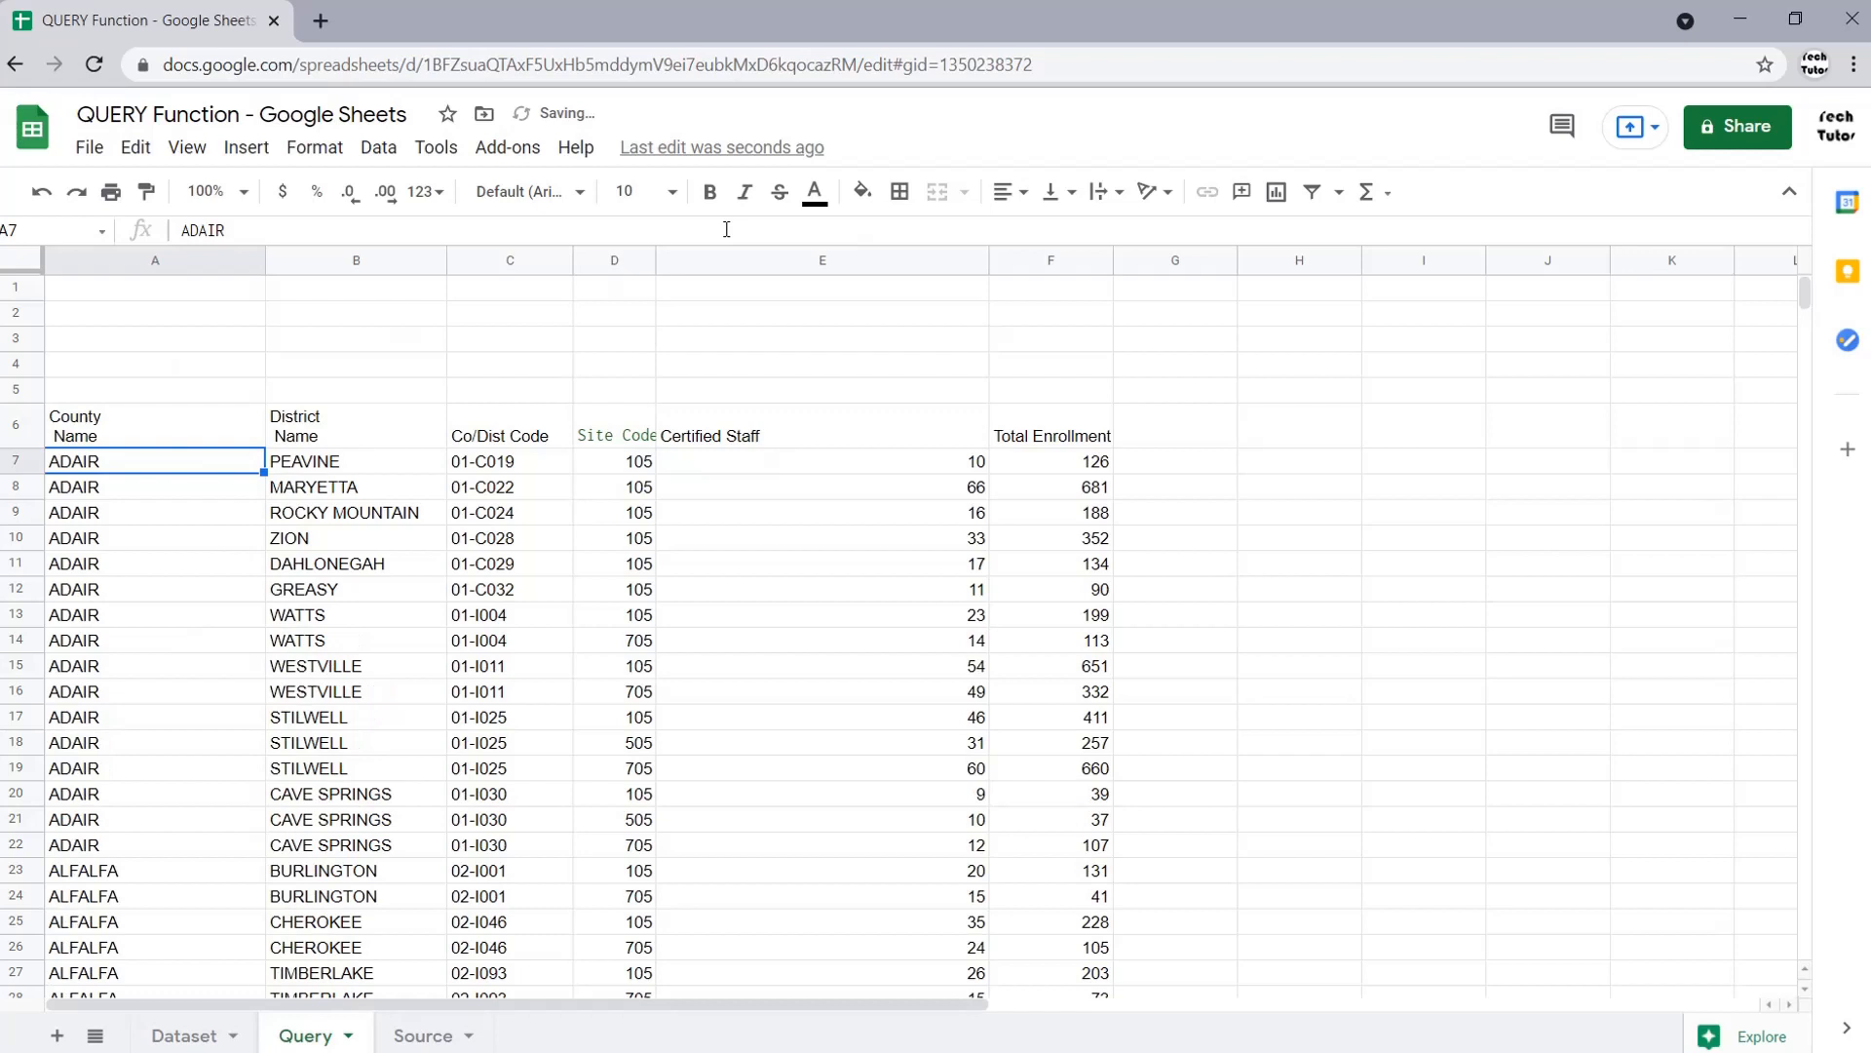
# - Examine the site codes and total enrollment in the query results and check their source columns on the Dataset sheet
pyautogui.click(616, 589)
pyautogui.click(615, 646)
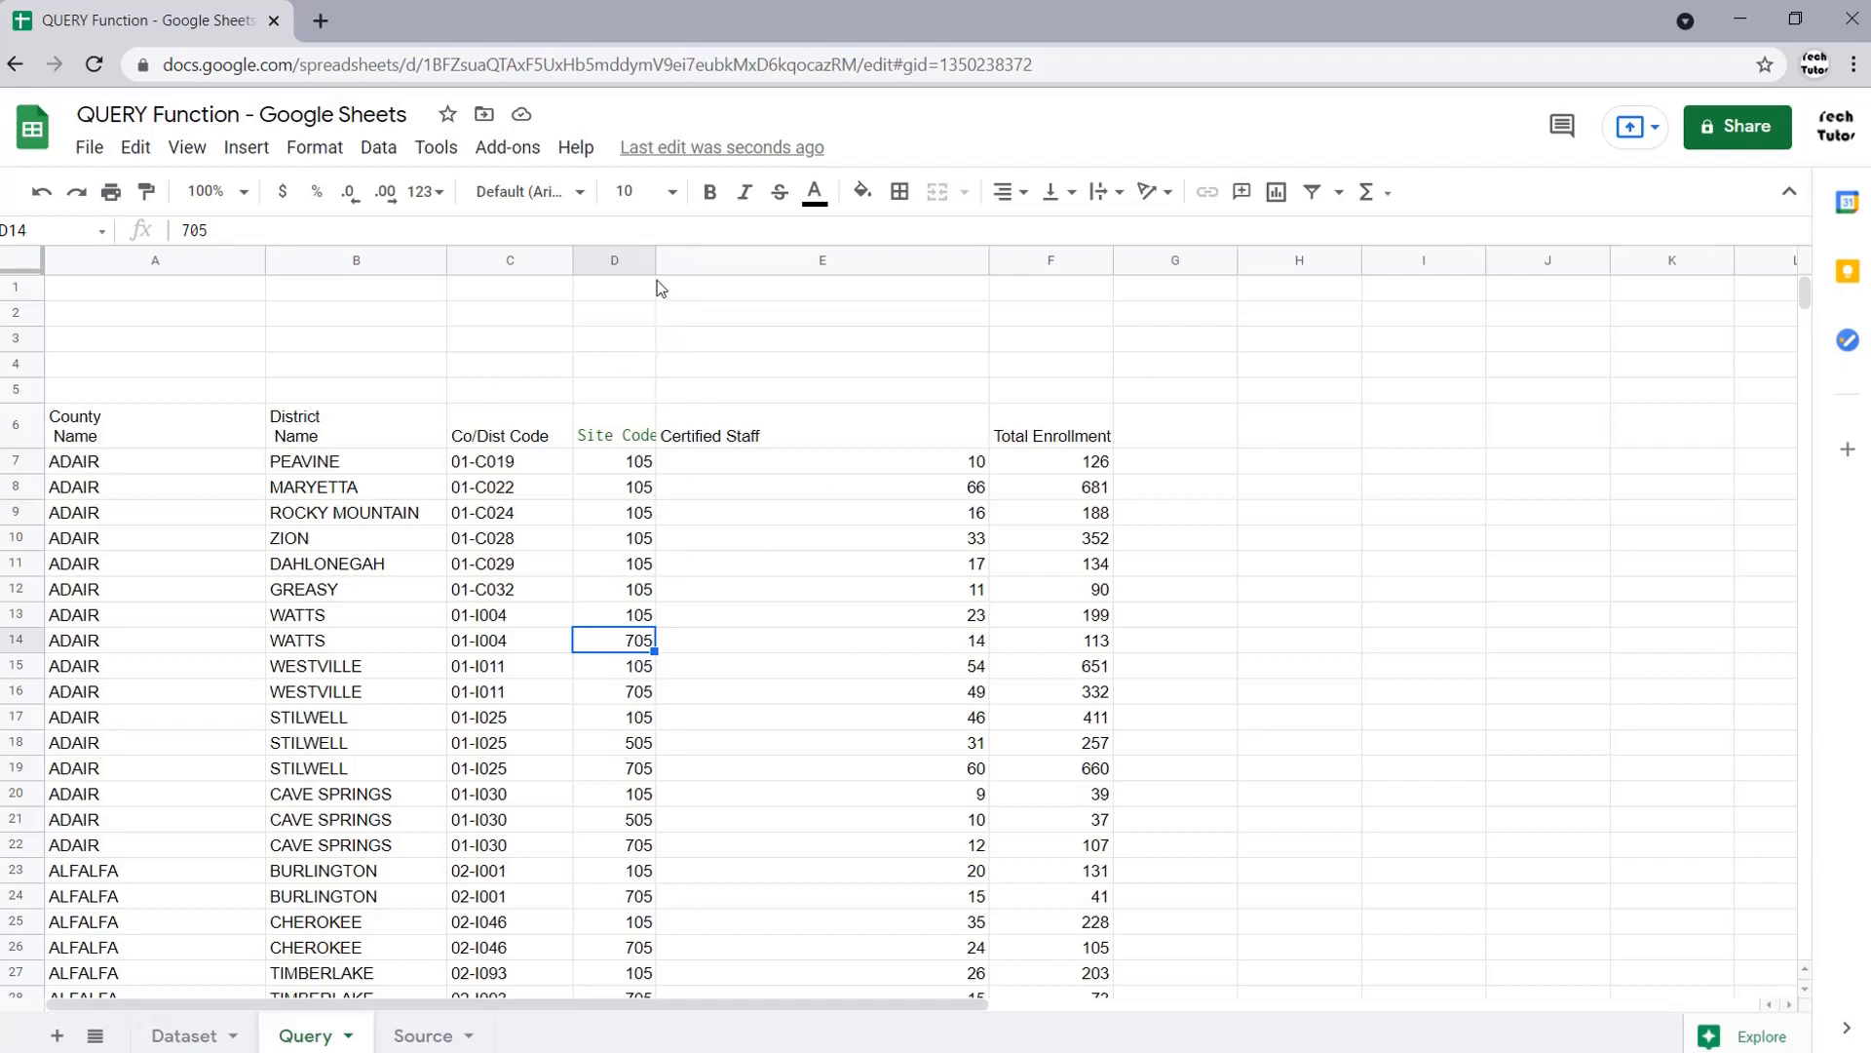
pyautogui.moveTo(644, 262); pyautogui.dragTo(660, 263)
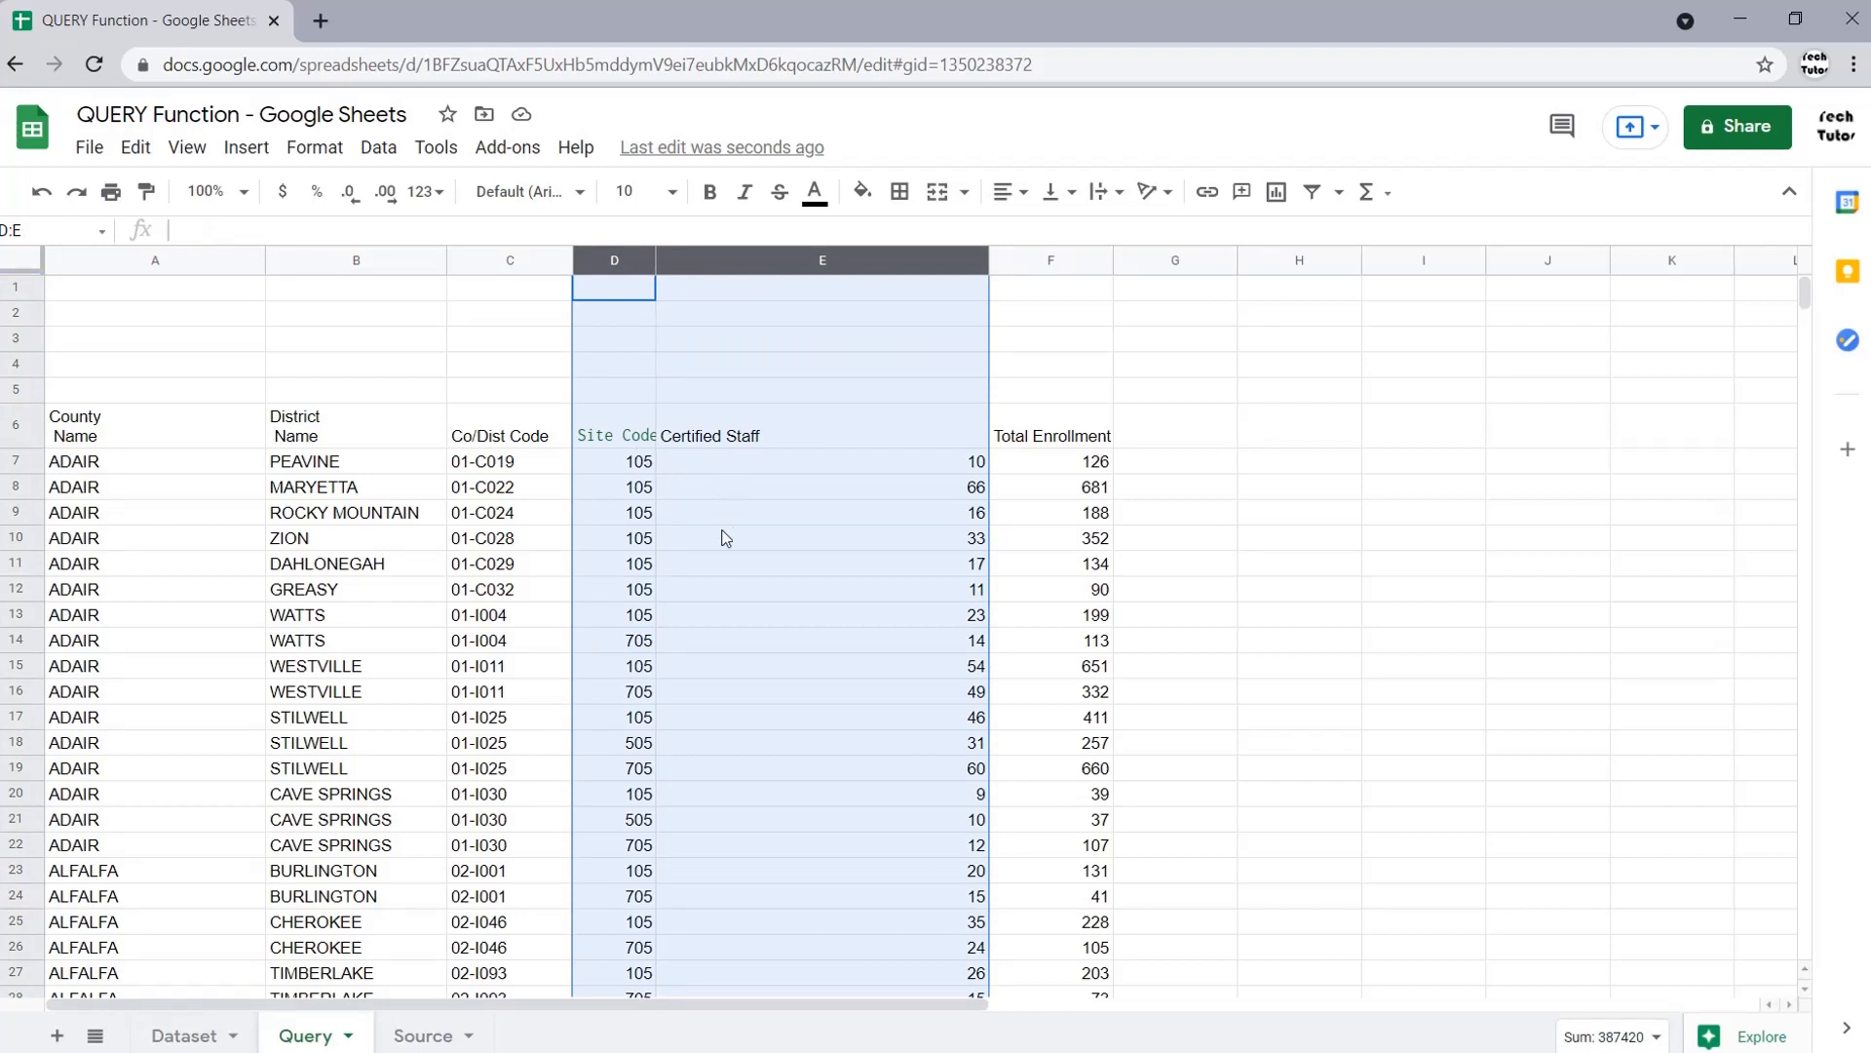
pyautogui.click(651, 517)
pyautogui.click(139, 429)
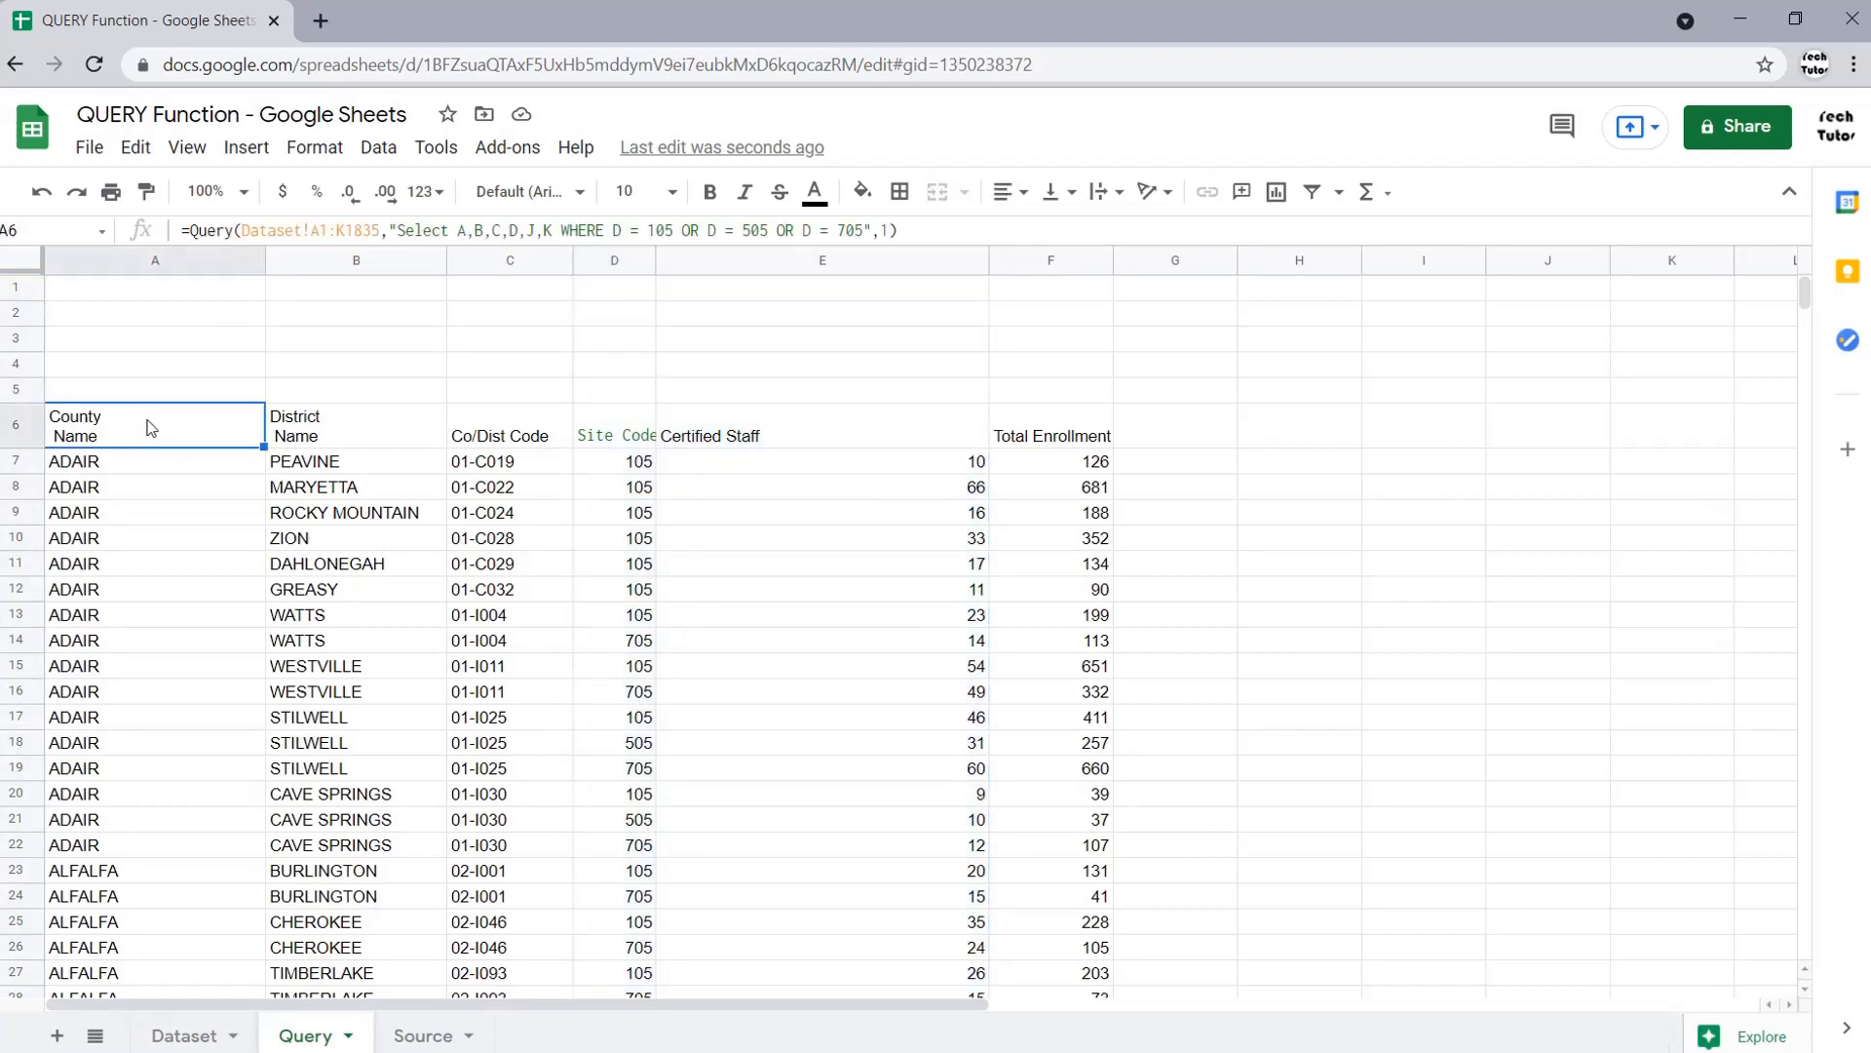
pyautogui.click(665, 234)
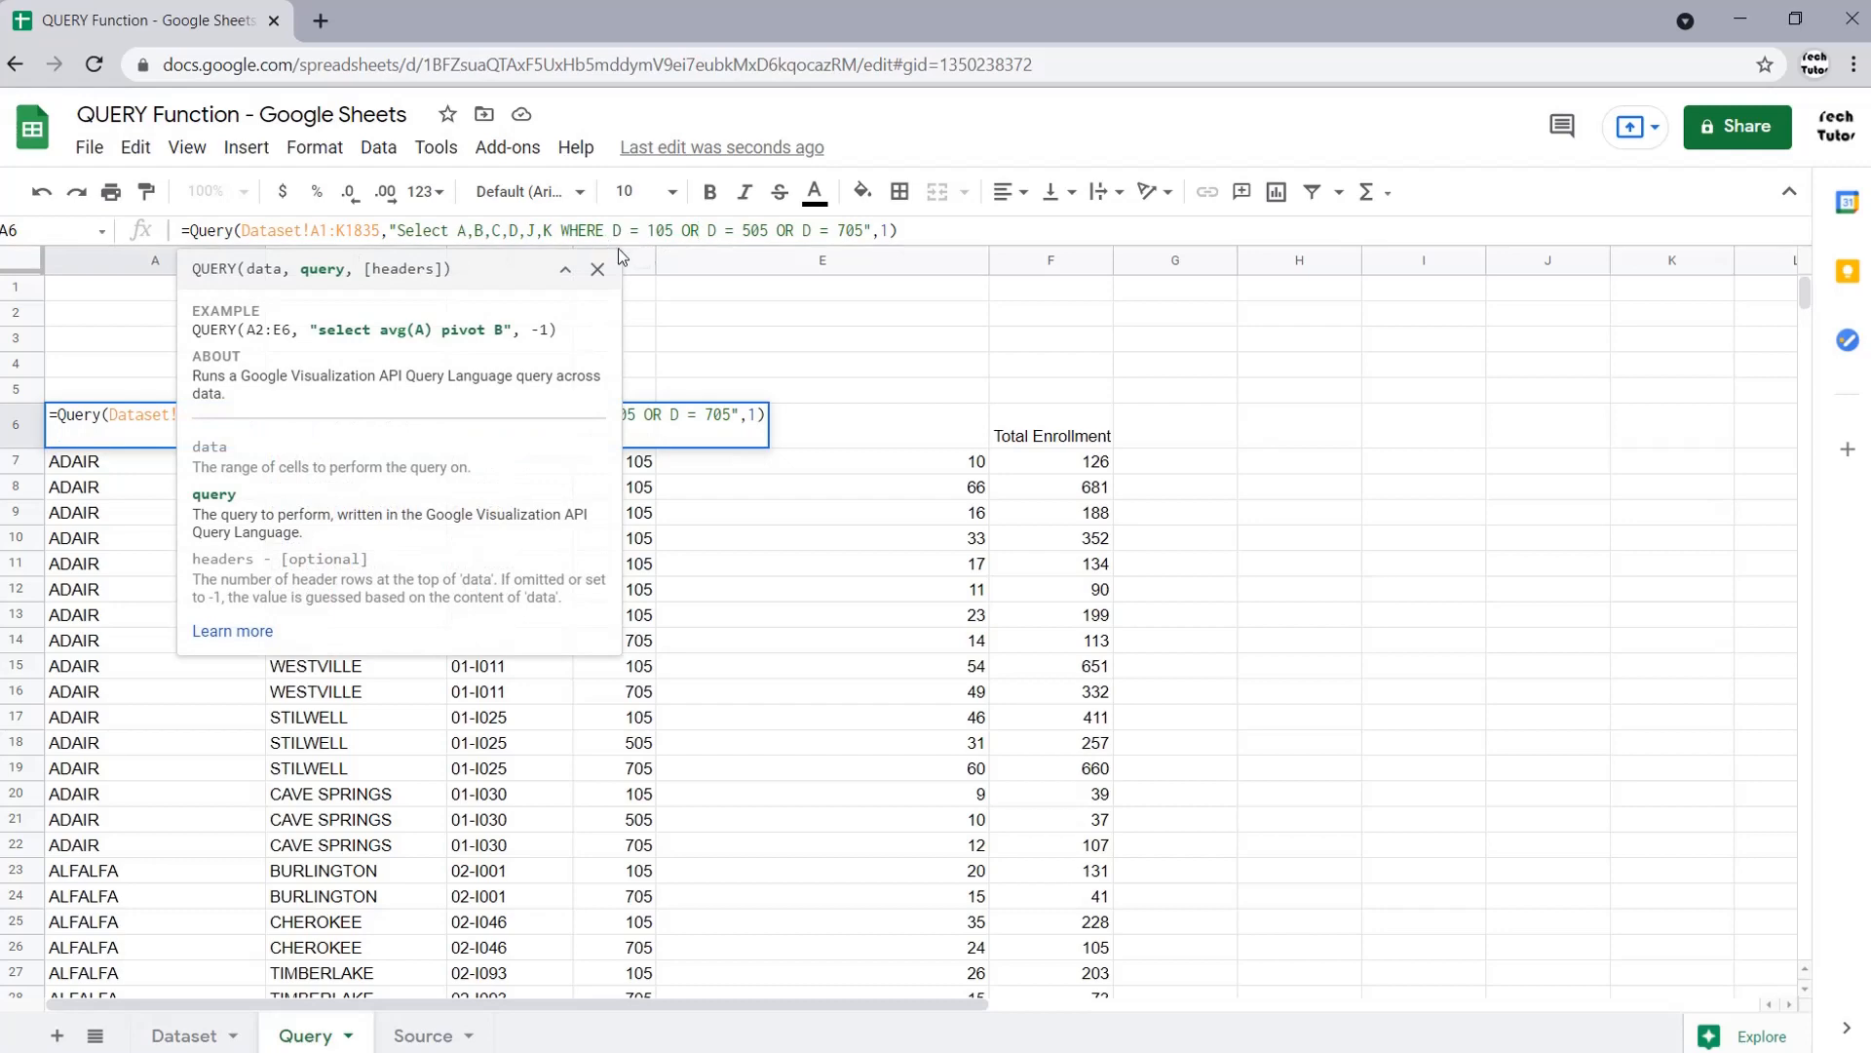
pyautogui.click(190, 1035)
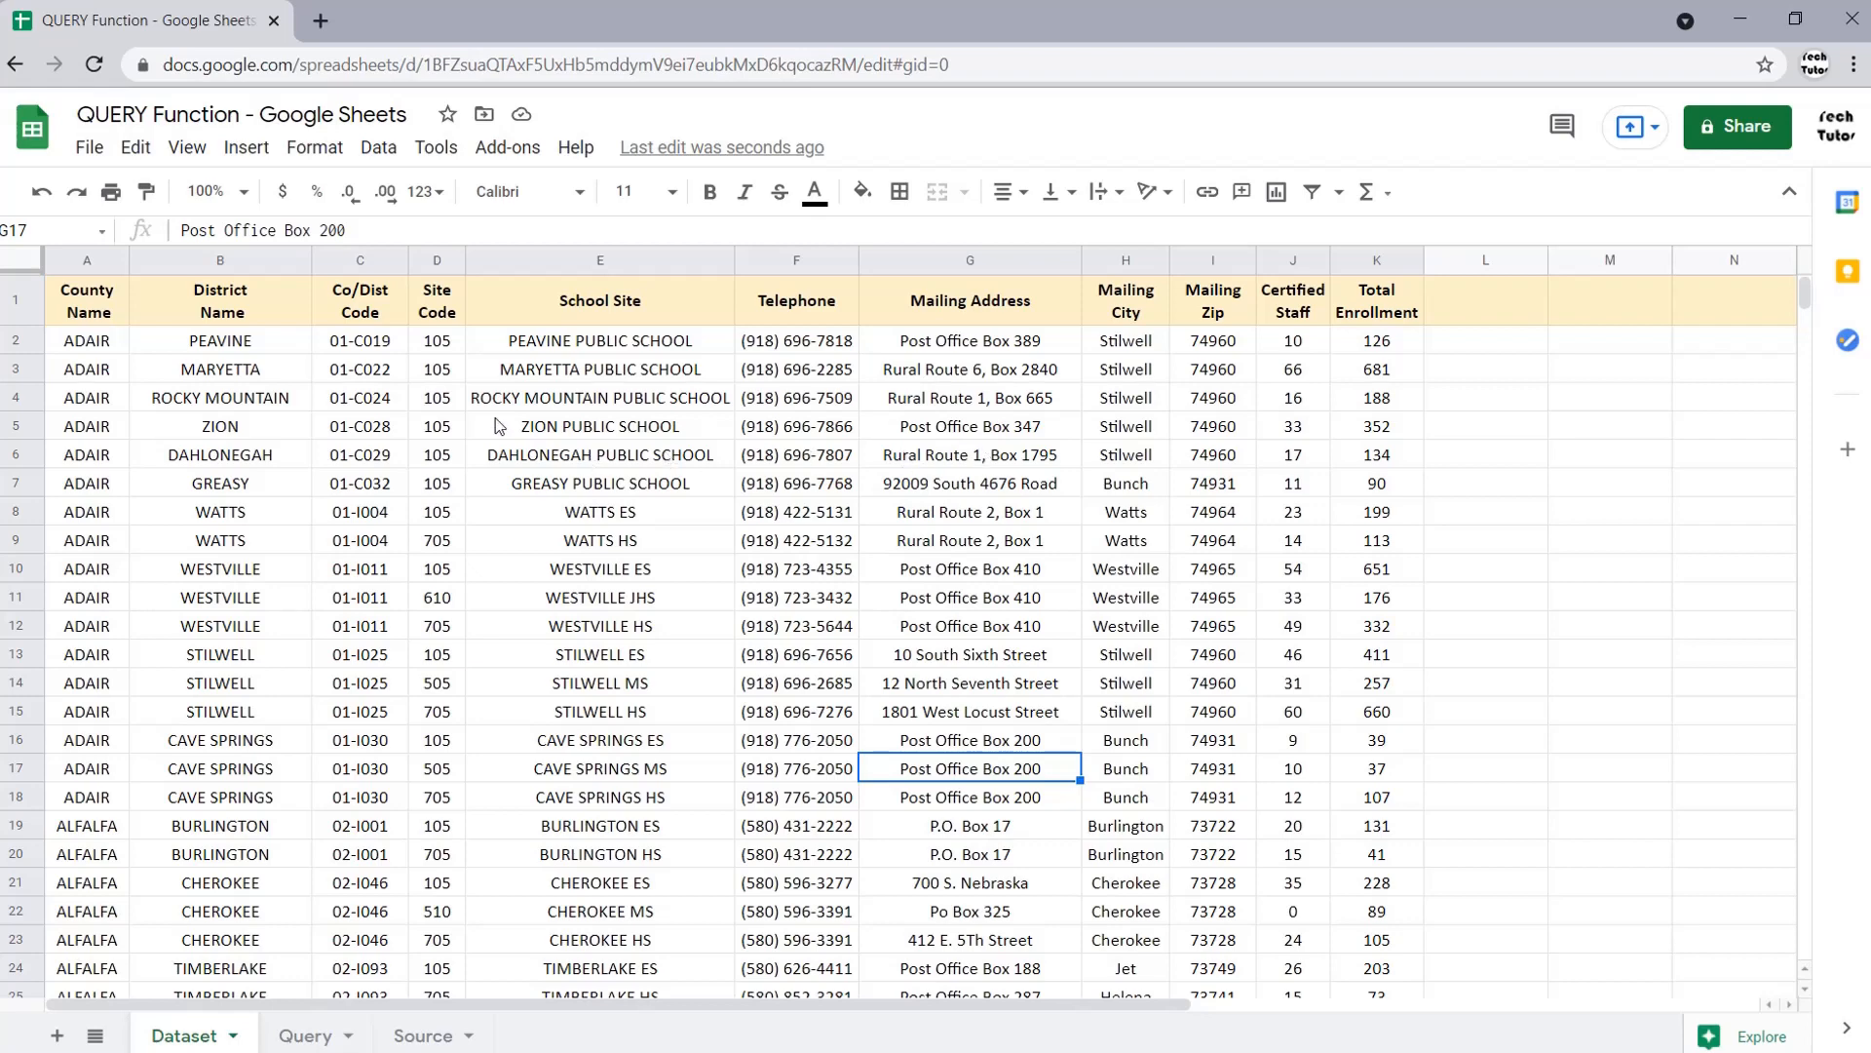
pyautogui.click(341, 1029)
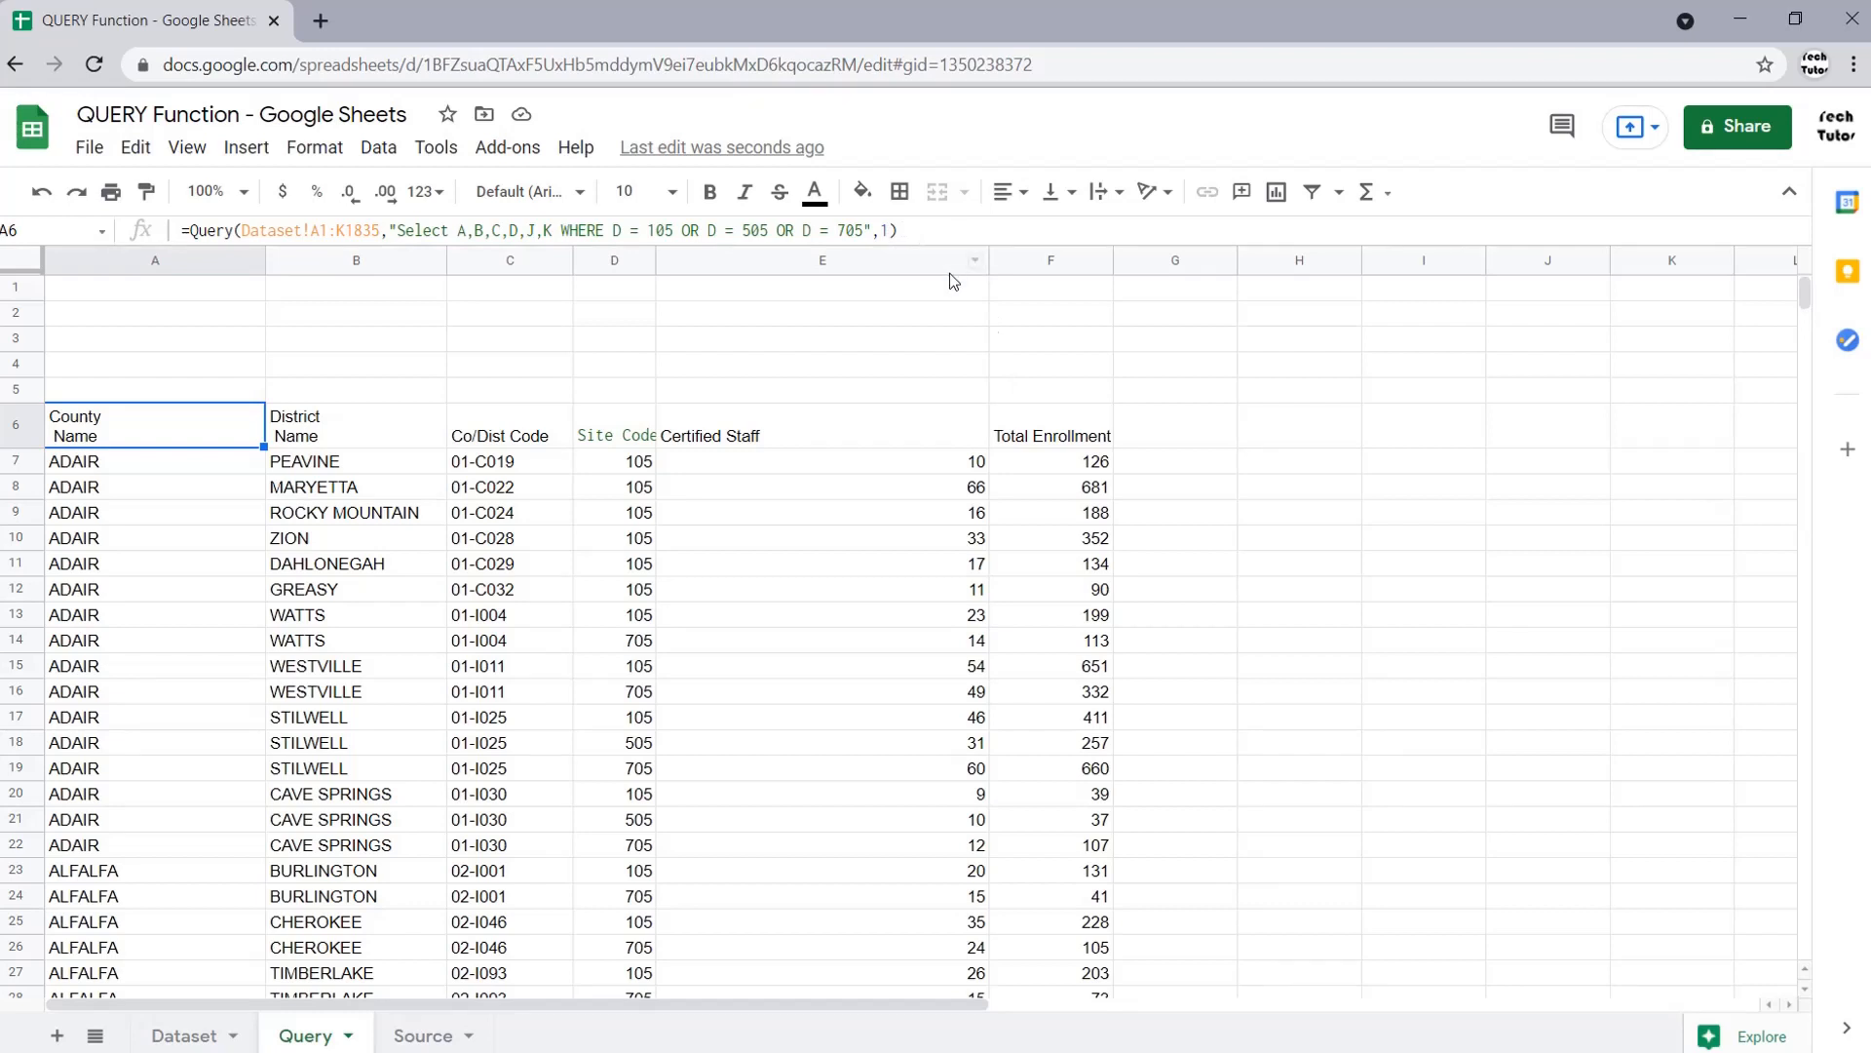
pyautogui.moveTo(1062, 471); pyautogui.dragTo(1066, 663)
pyautogui.click(1083, 597)
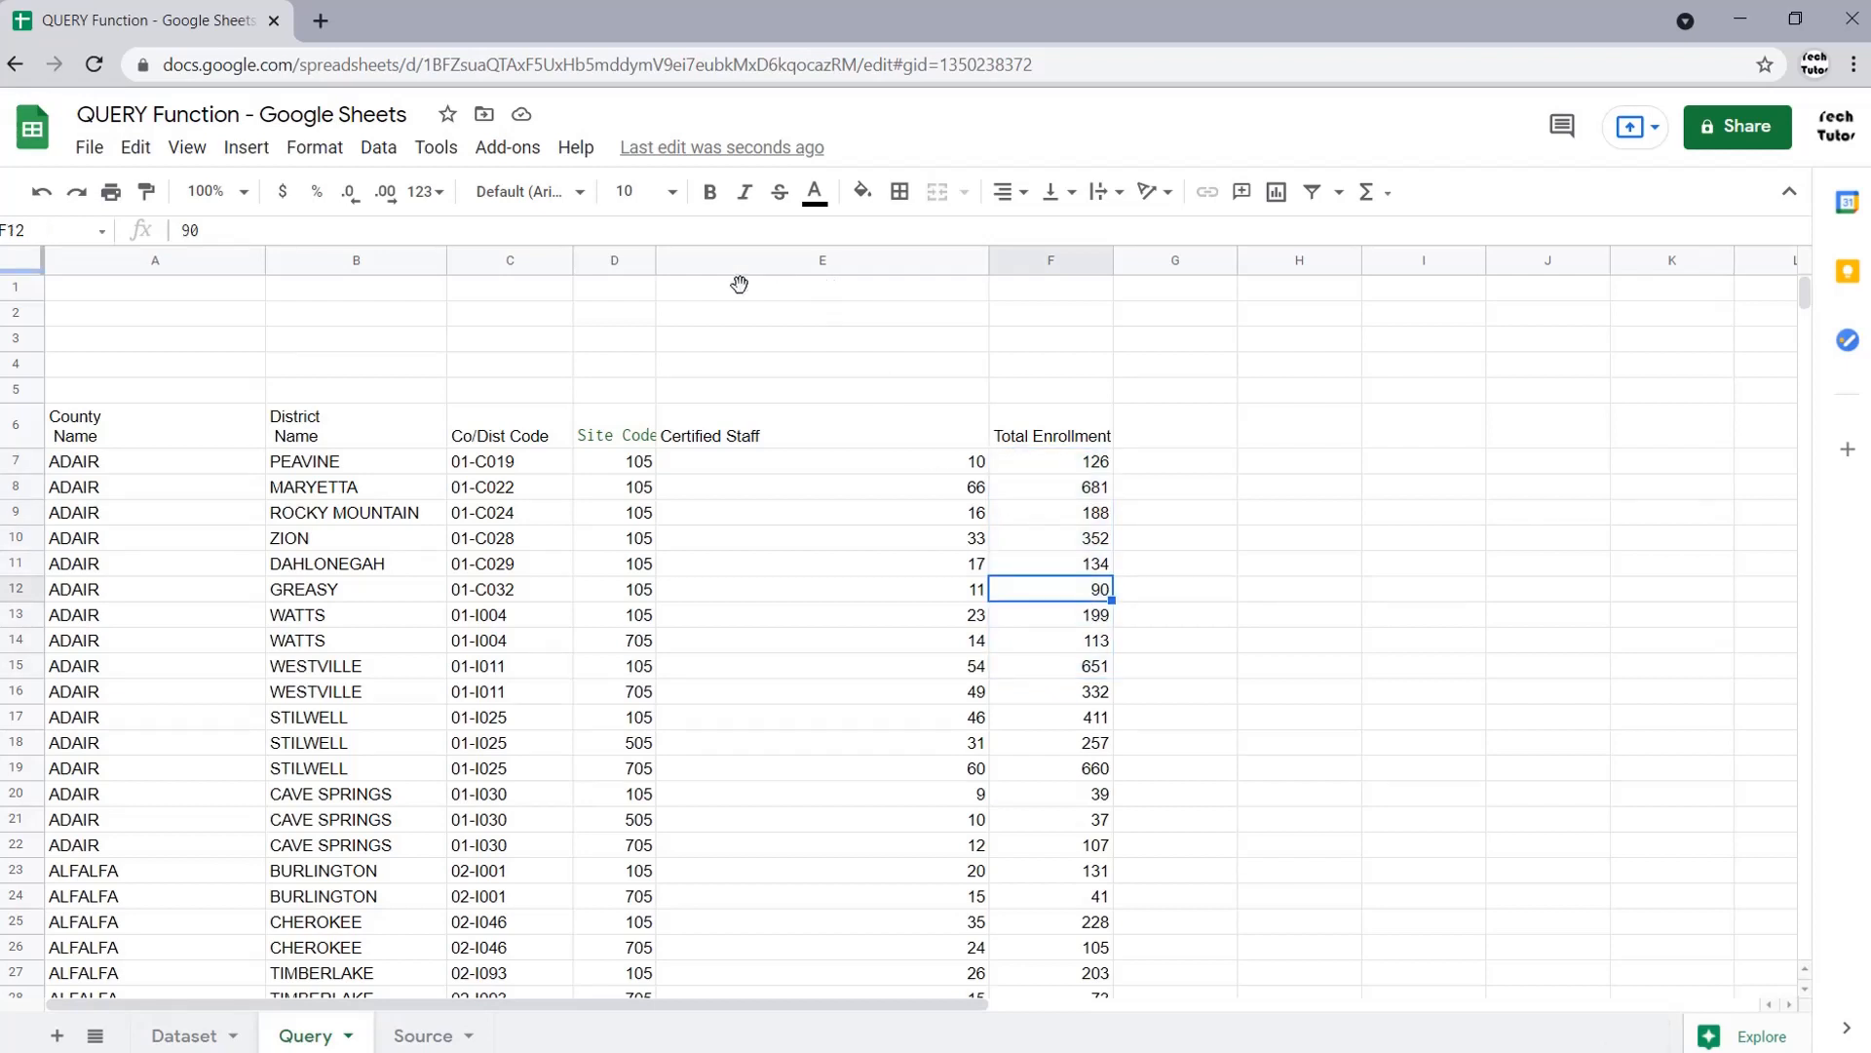
# - Add the condition AND K >= 100 to the end of the A6 query's WHERE clause
pyautogui.click(146, 424)
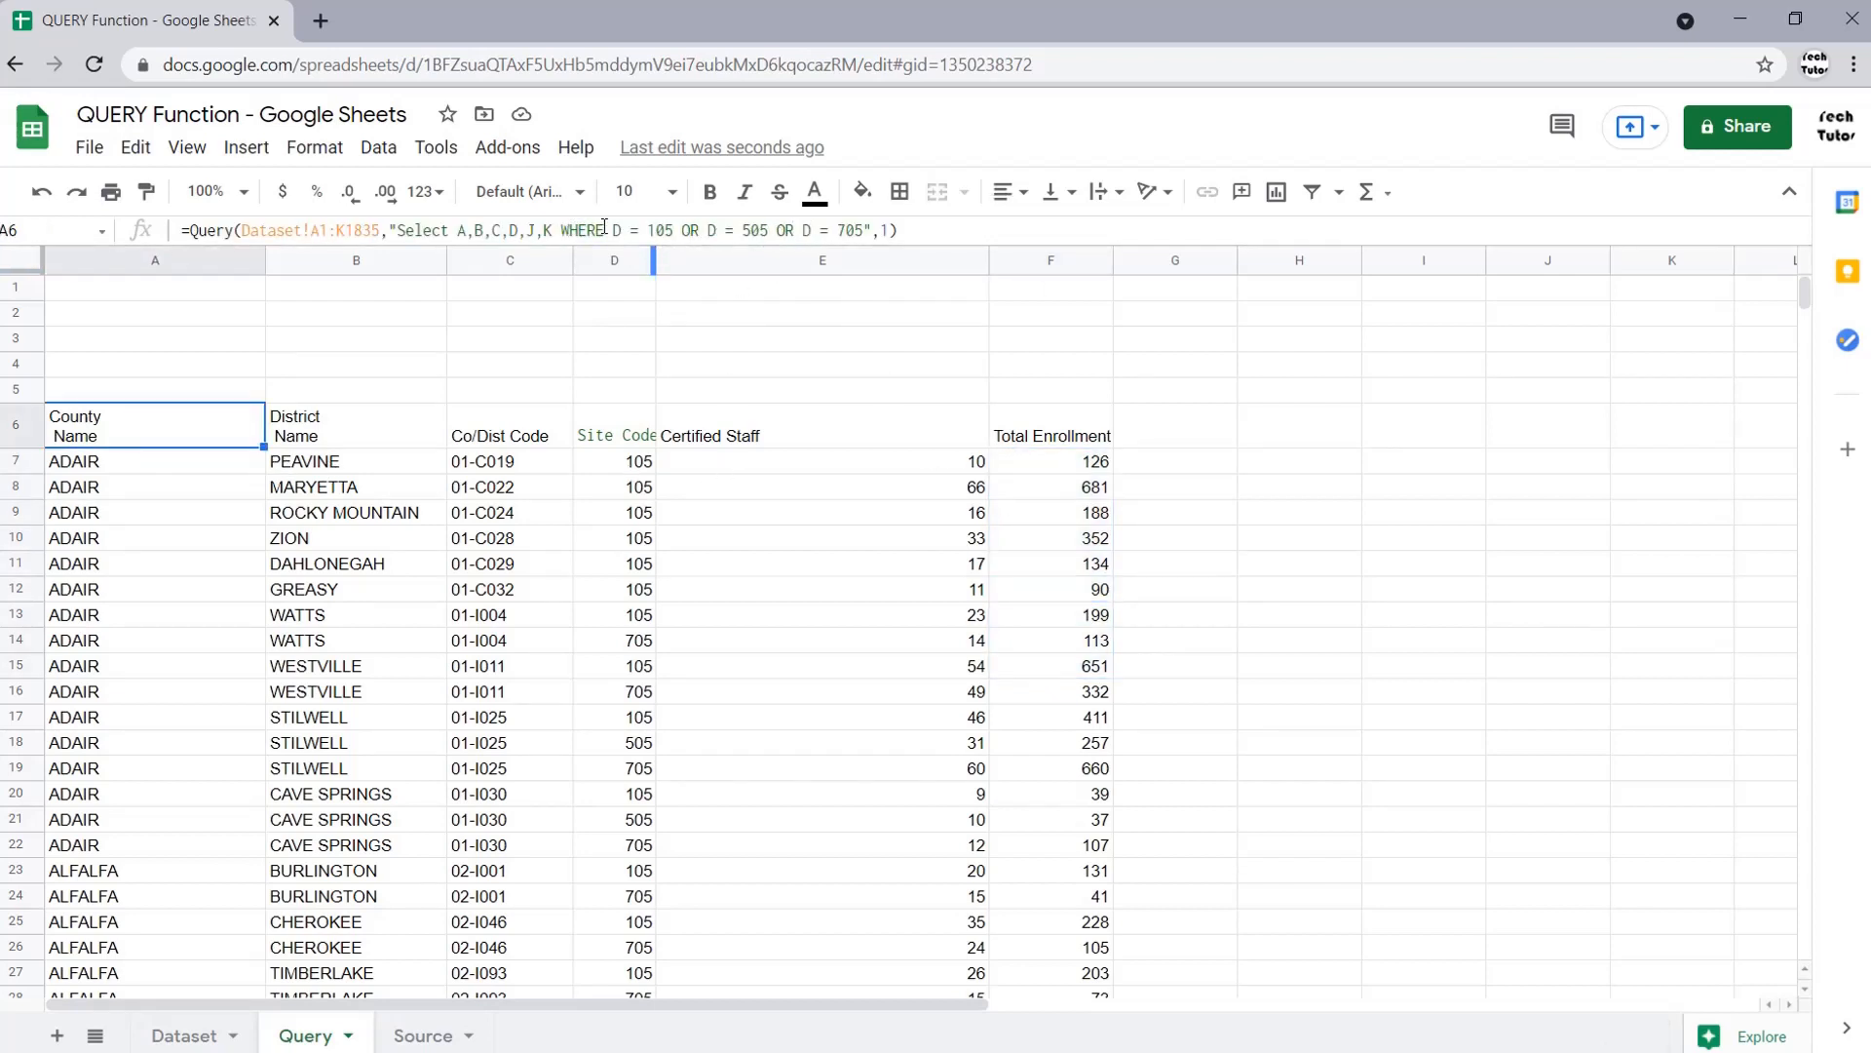
pyautogui.click(861, 229)
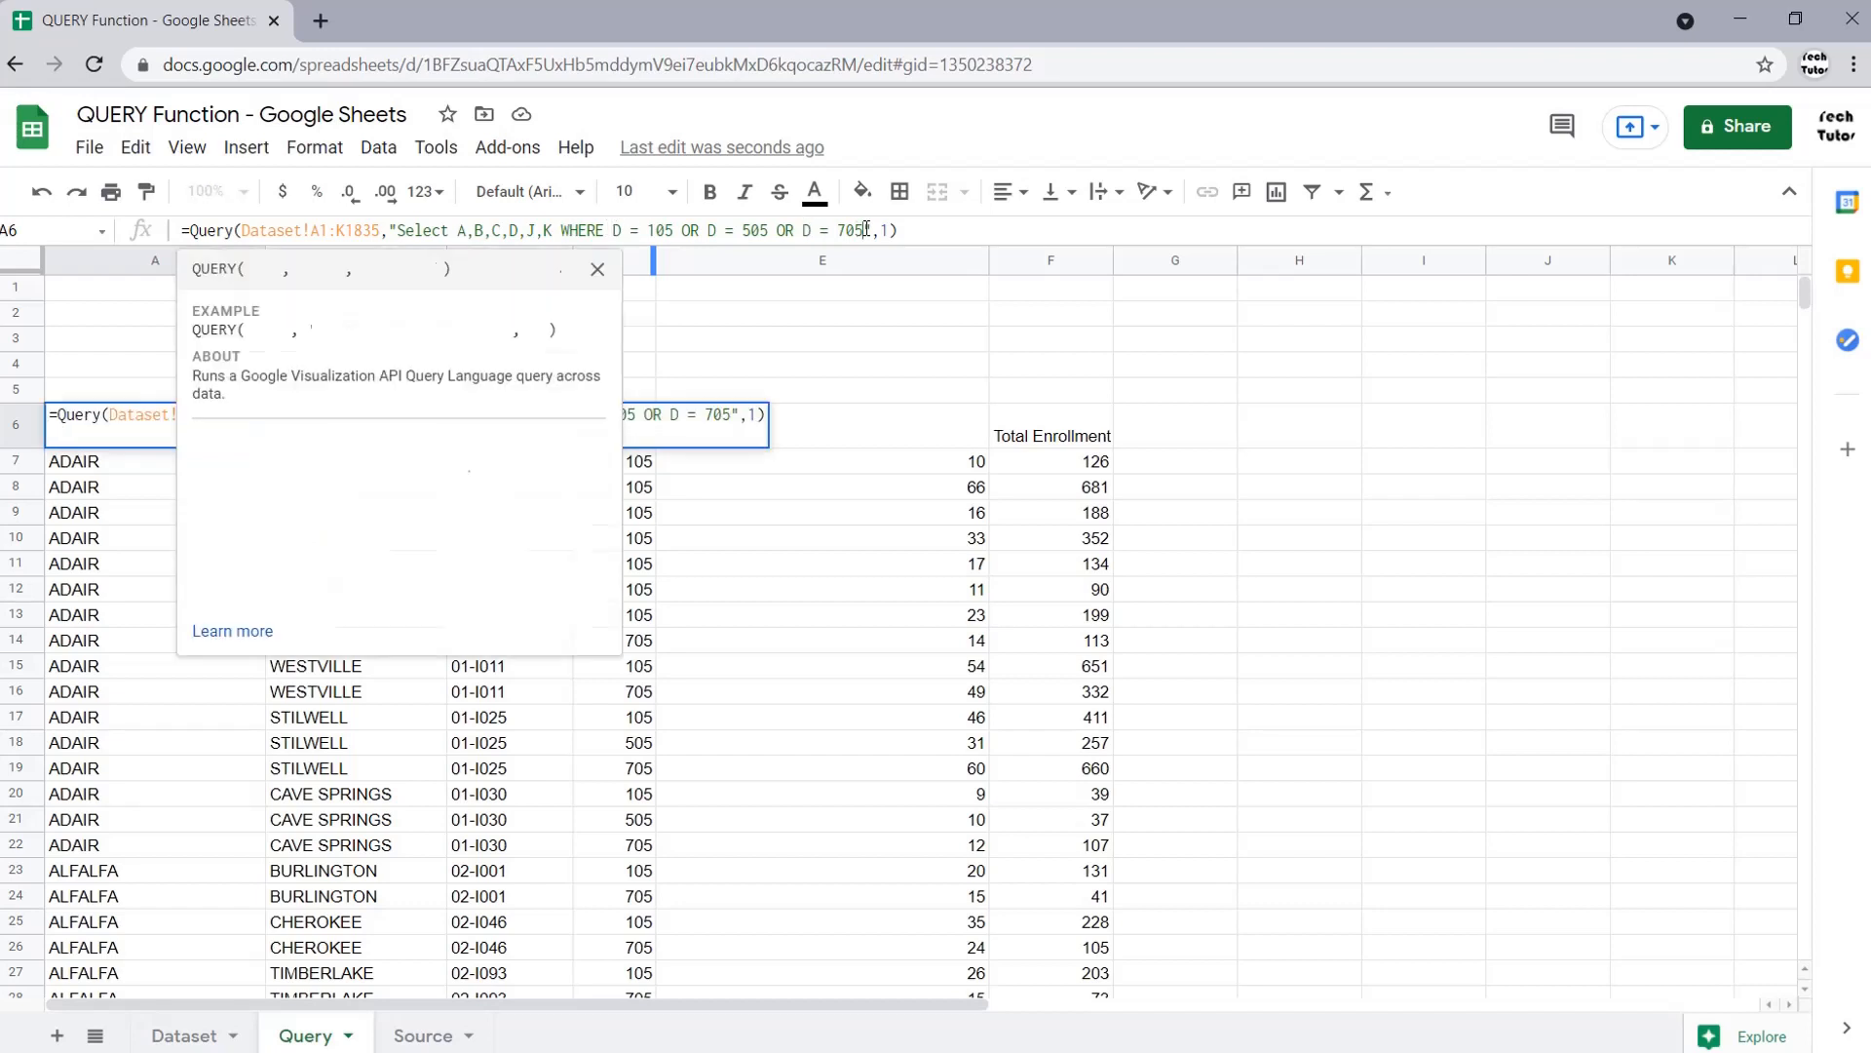
pyautogui.write('AND ')
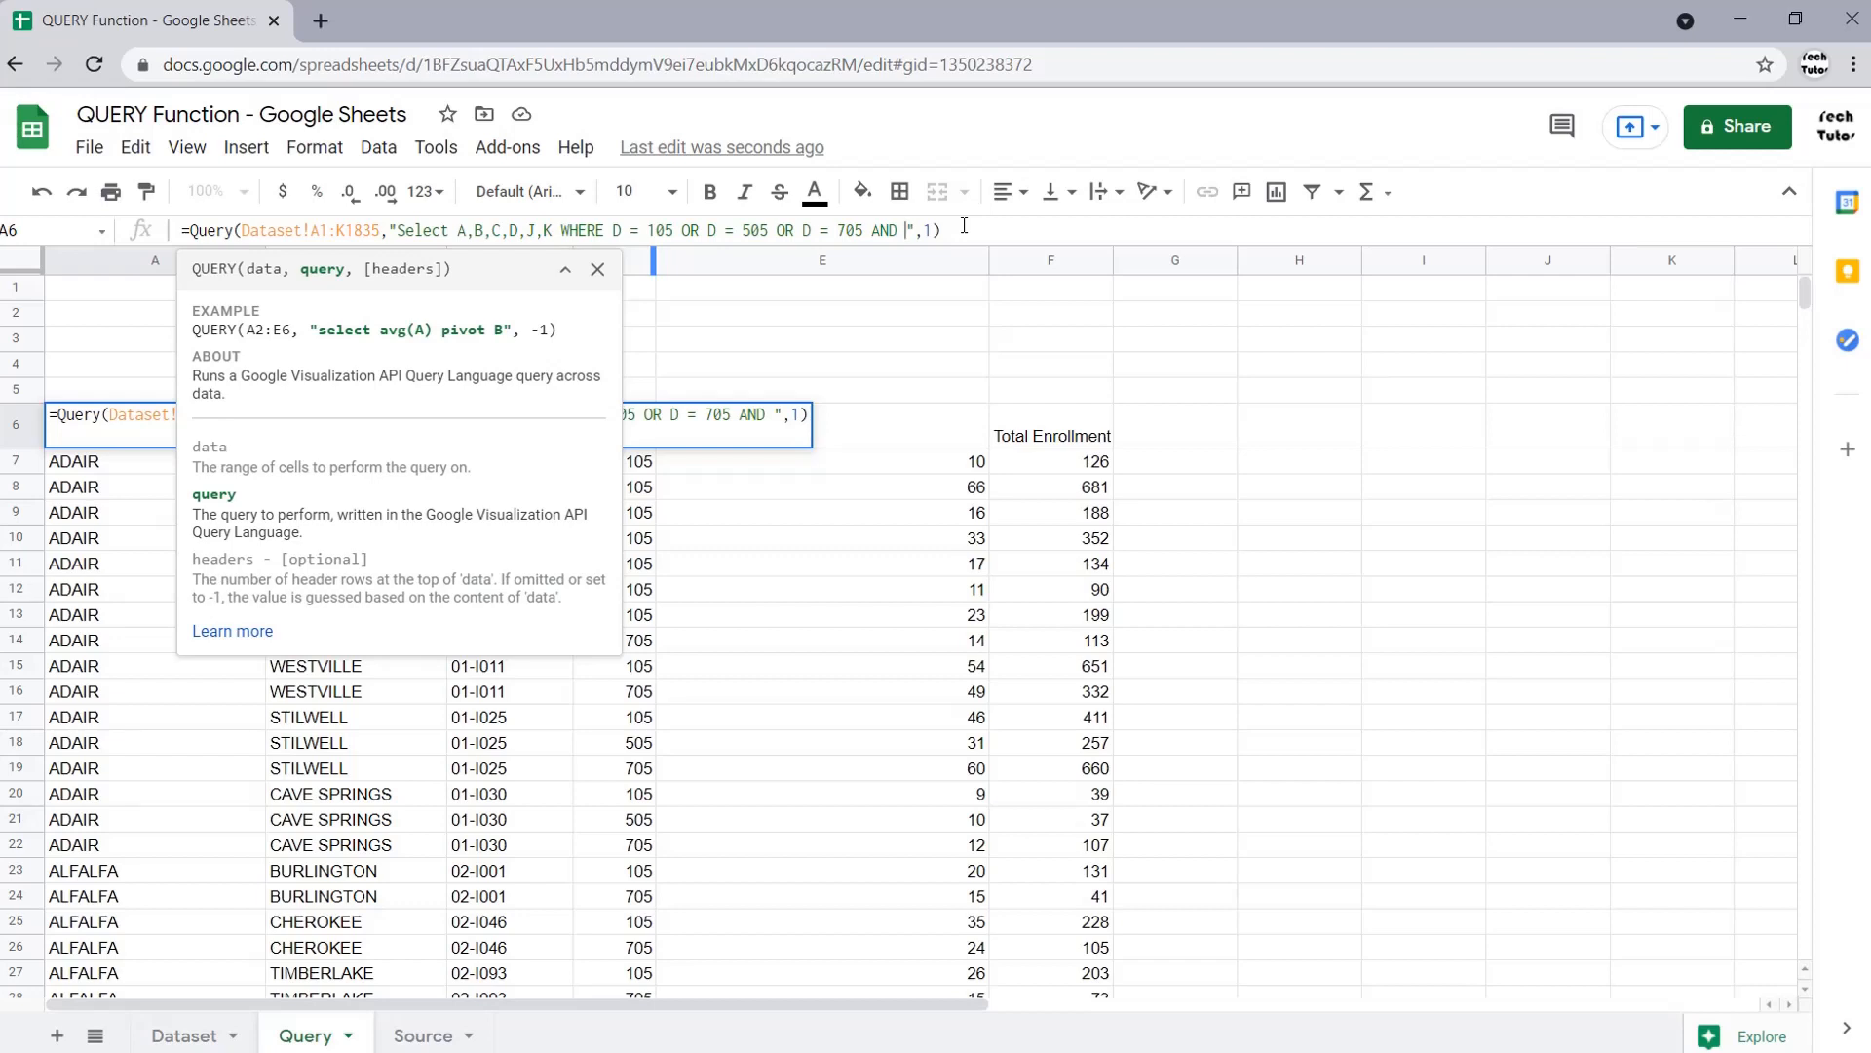
pyautogui.write('K >= 100')
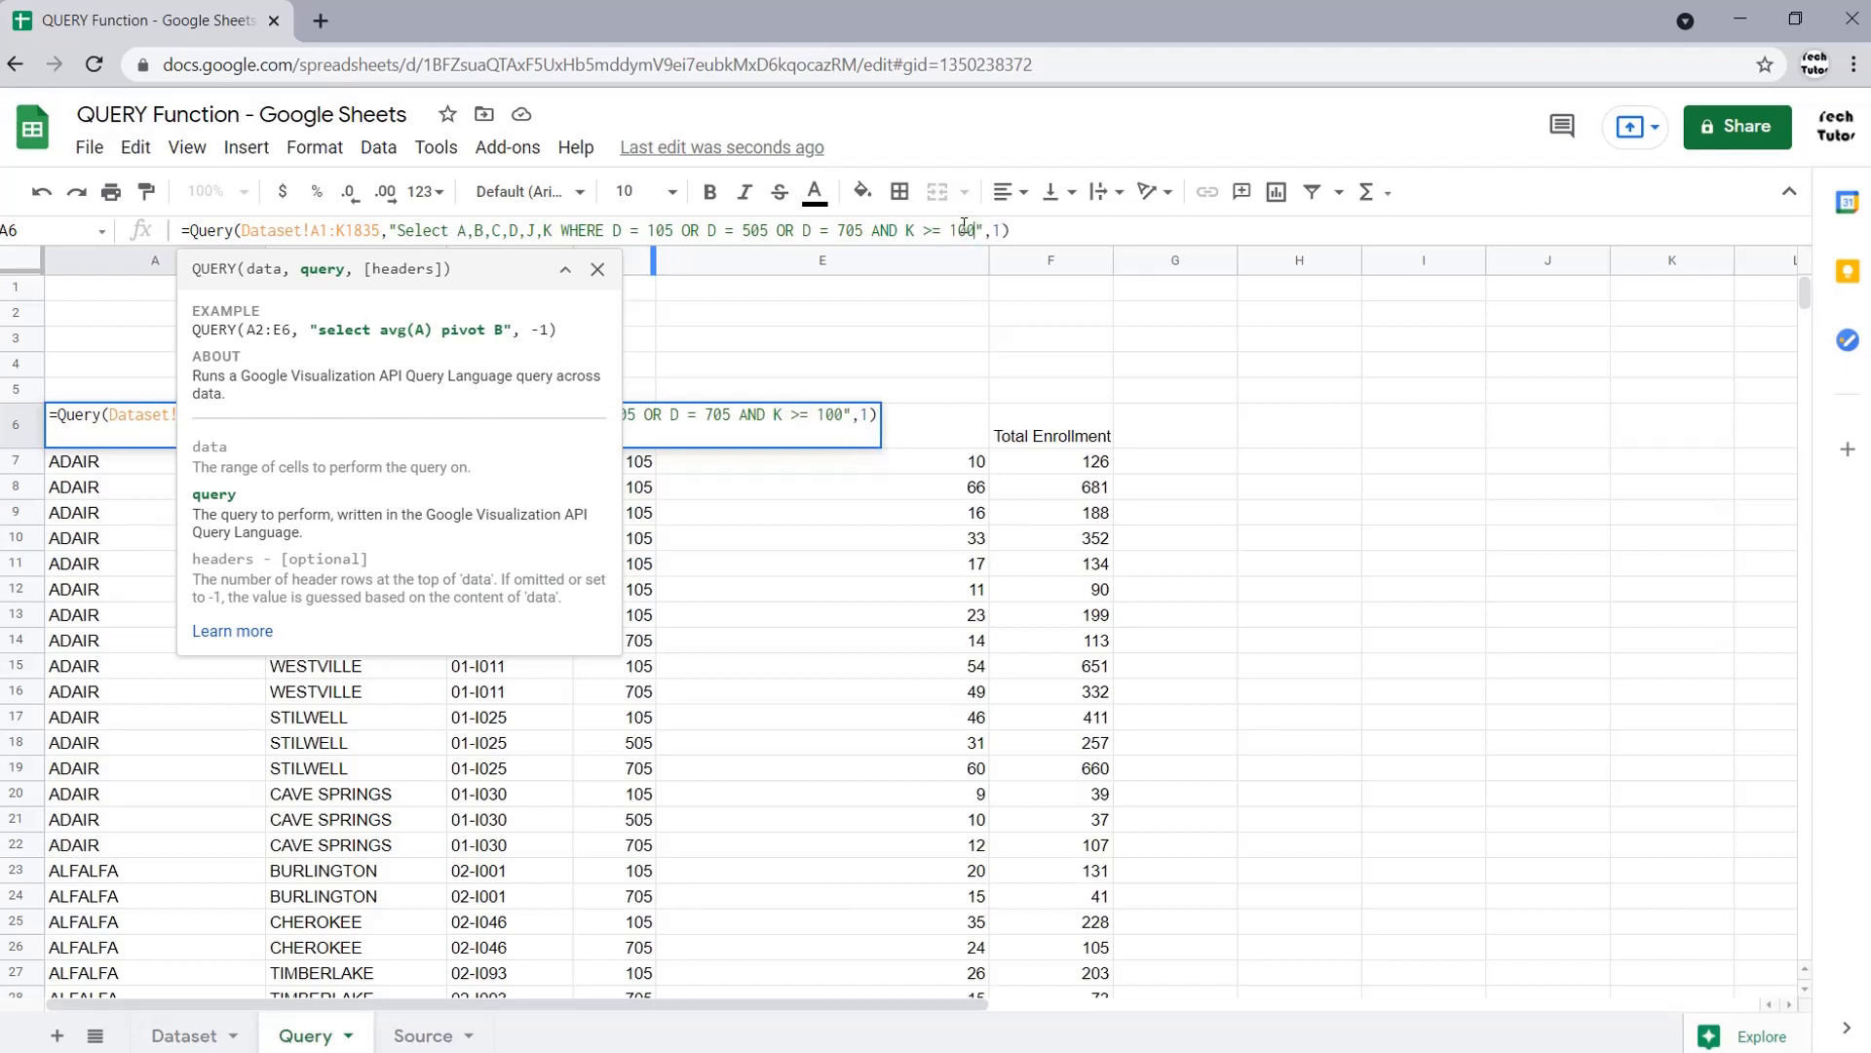
# - Enclose the three OR conditions on column D in parentheses and apply the A6 formula
pyautogui.click(867, 230)
pyautogui.write(')')
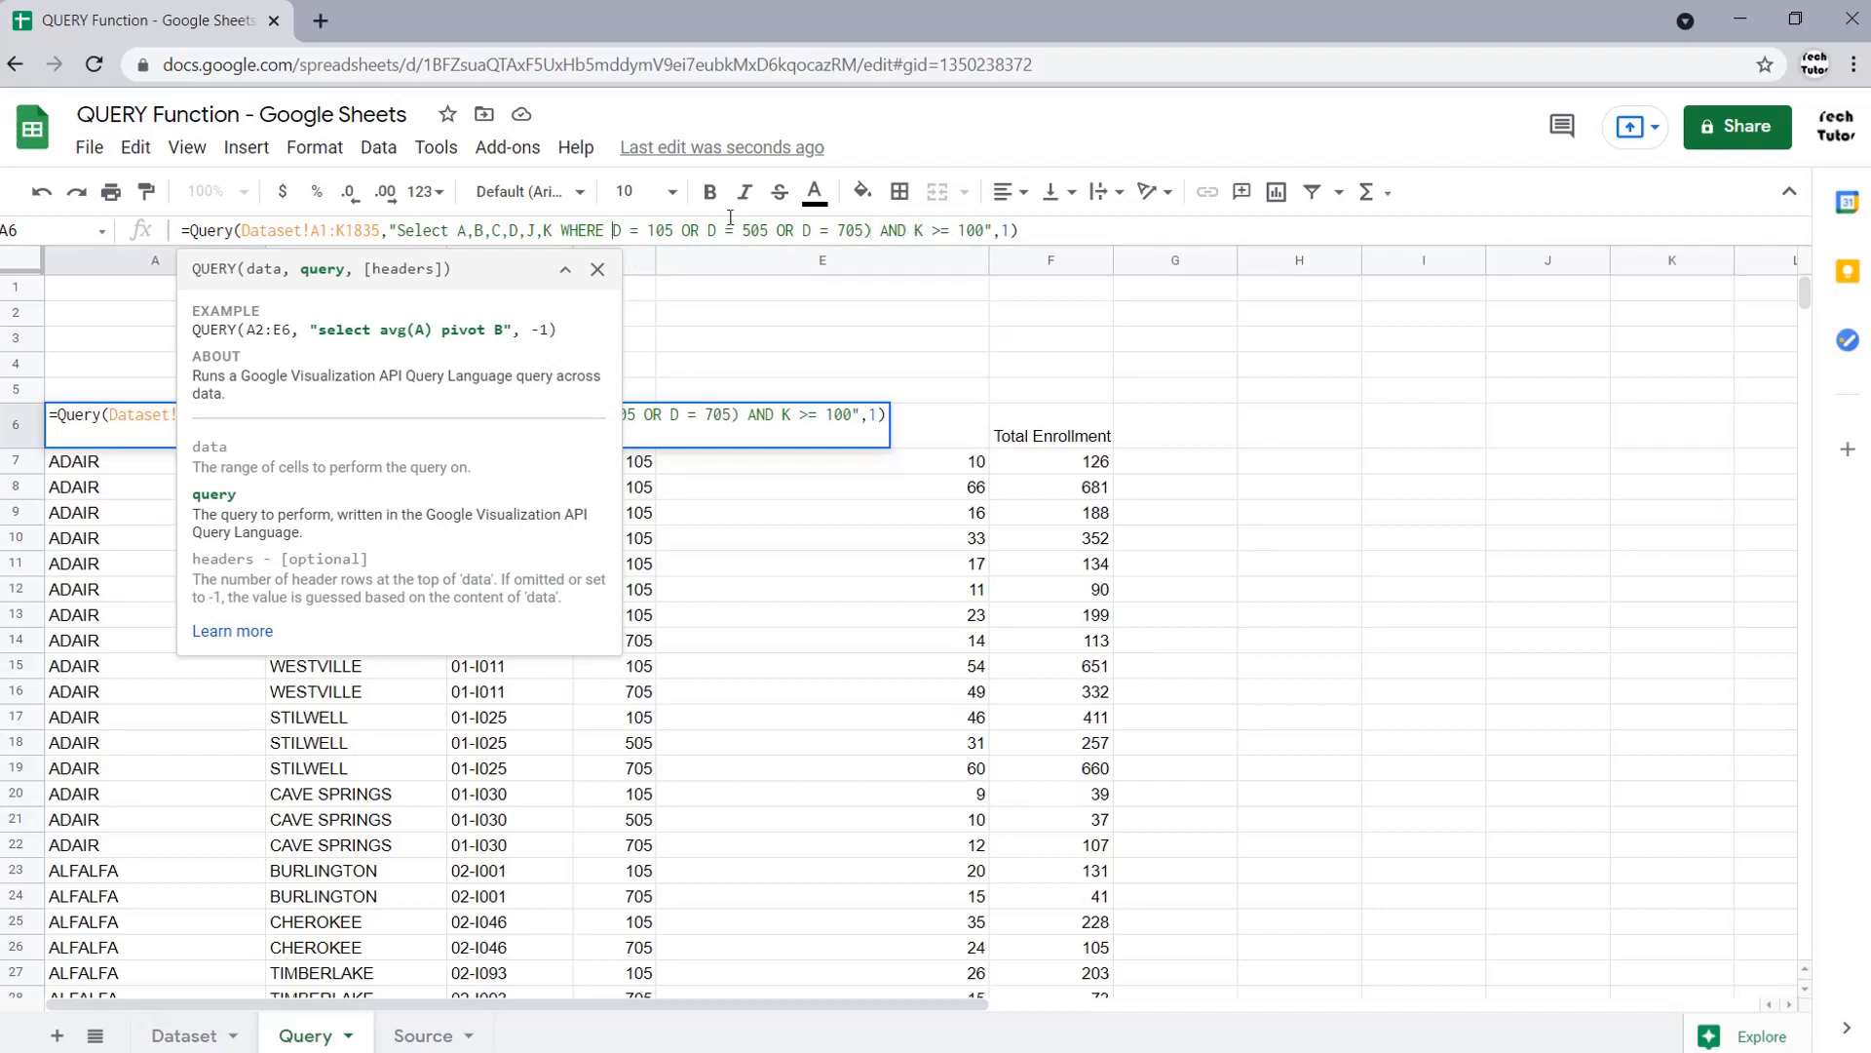
pyautogui.write('(')
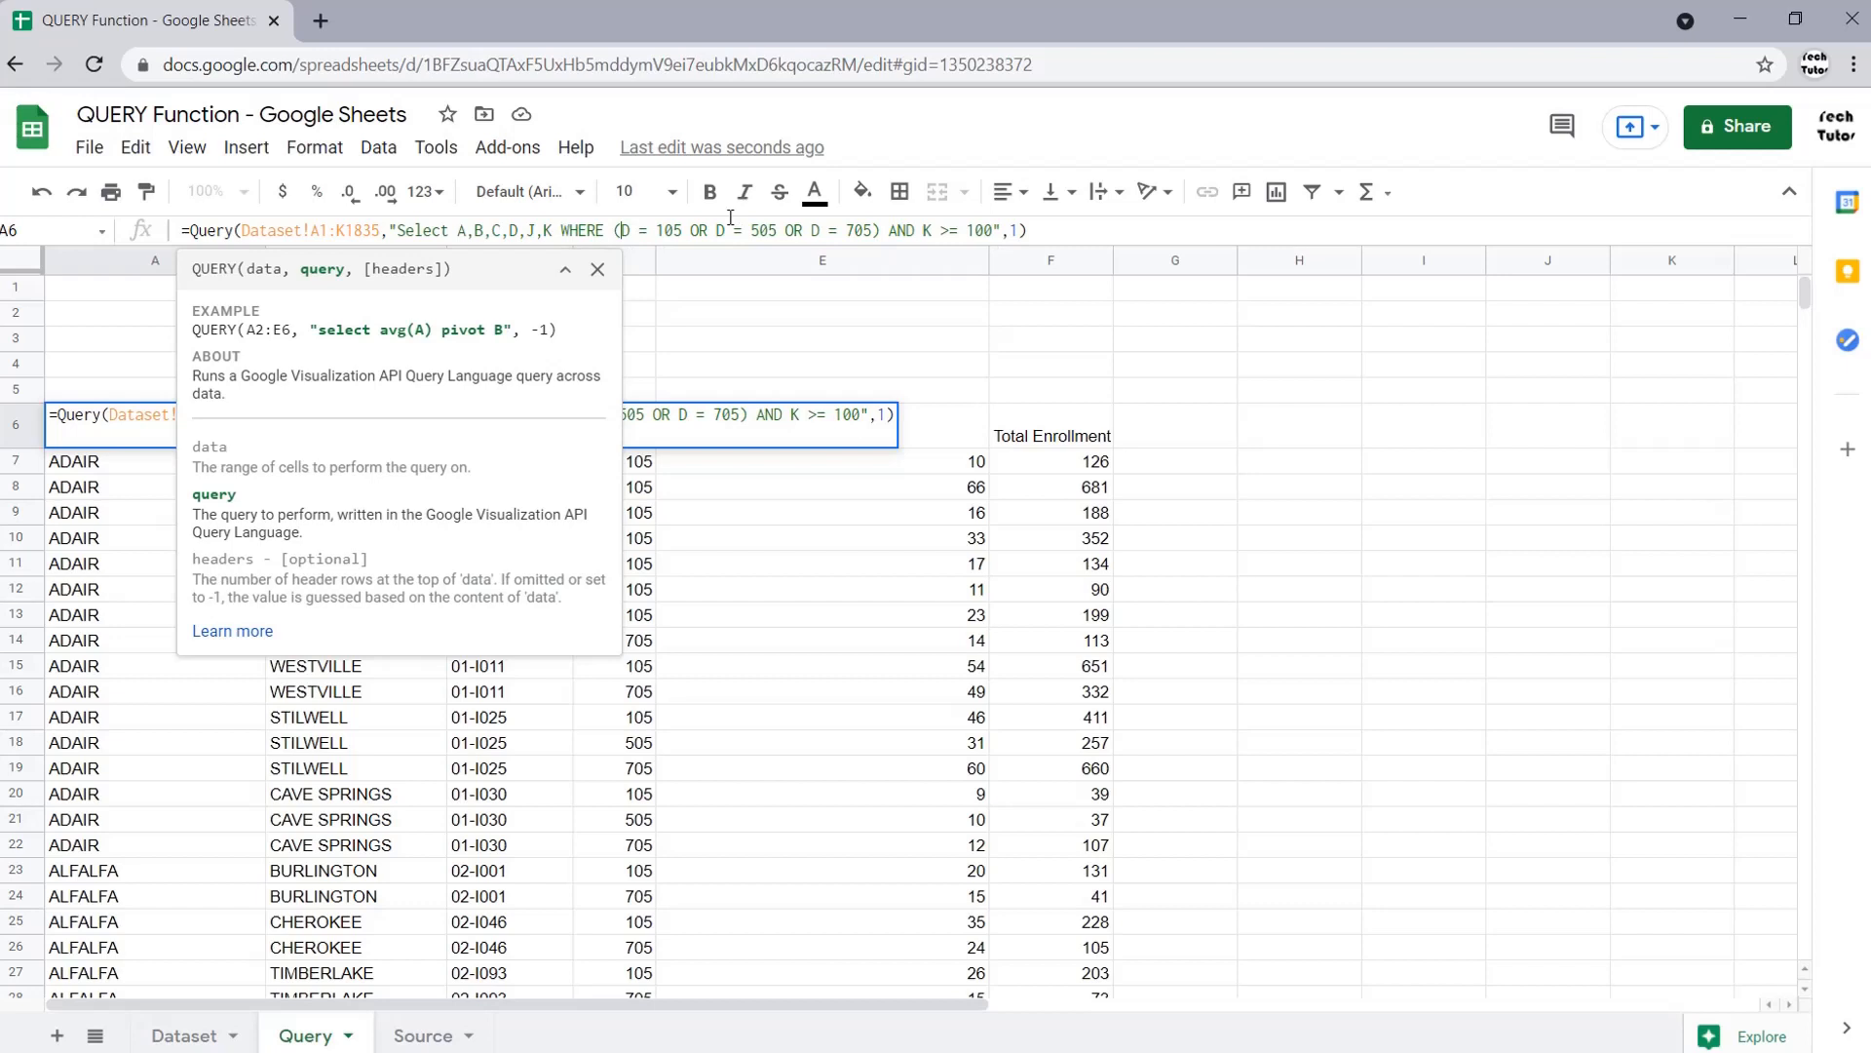
pyautogui.press('Return')
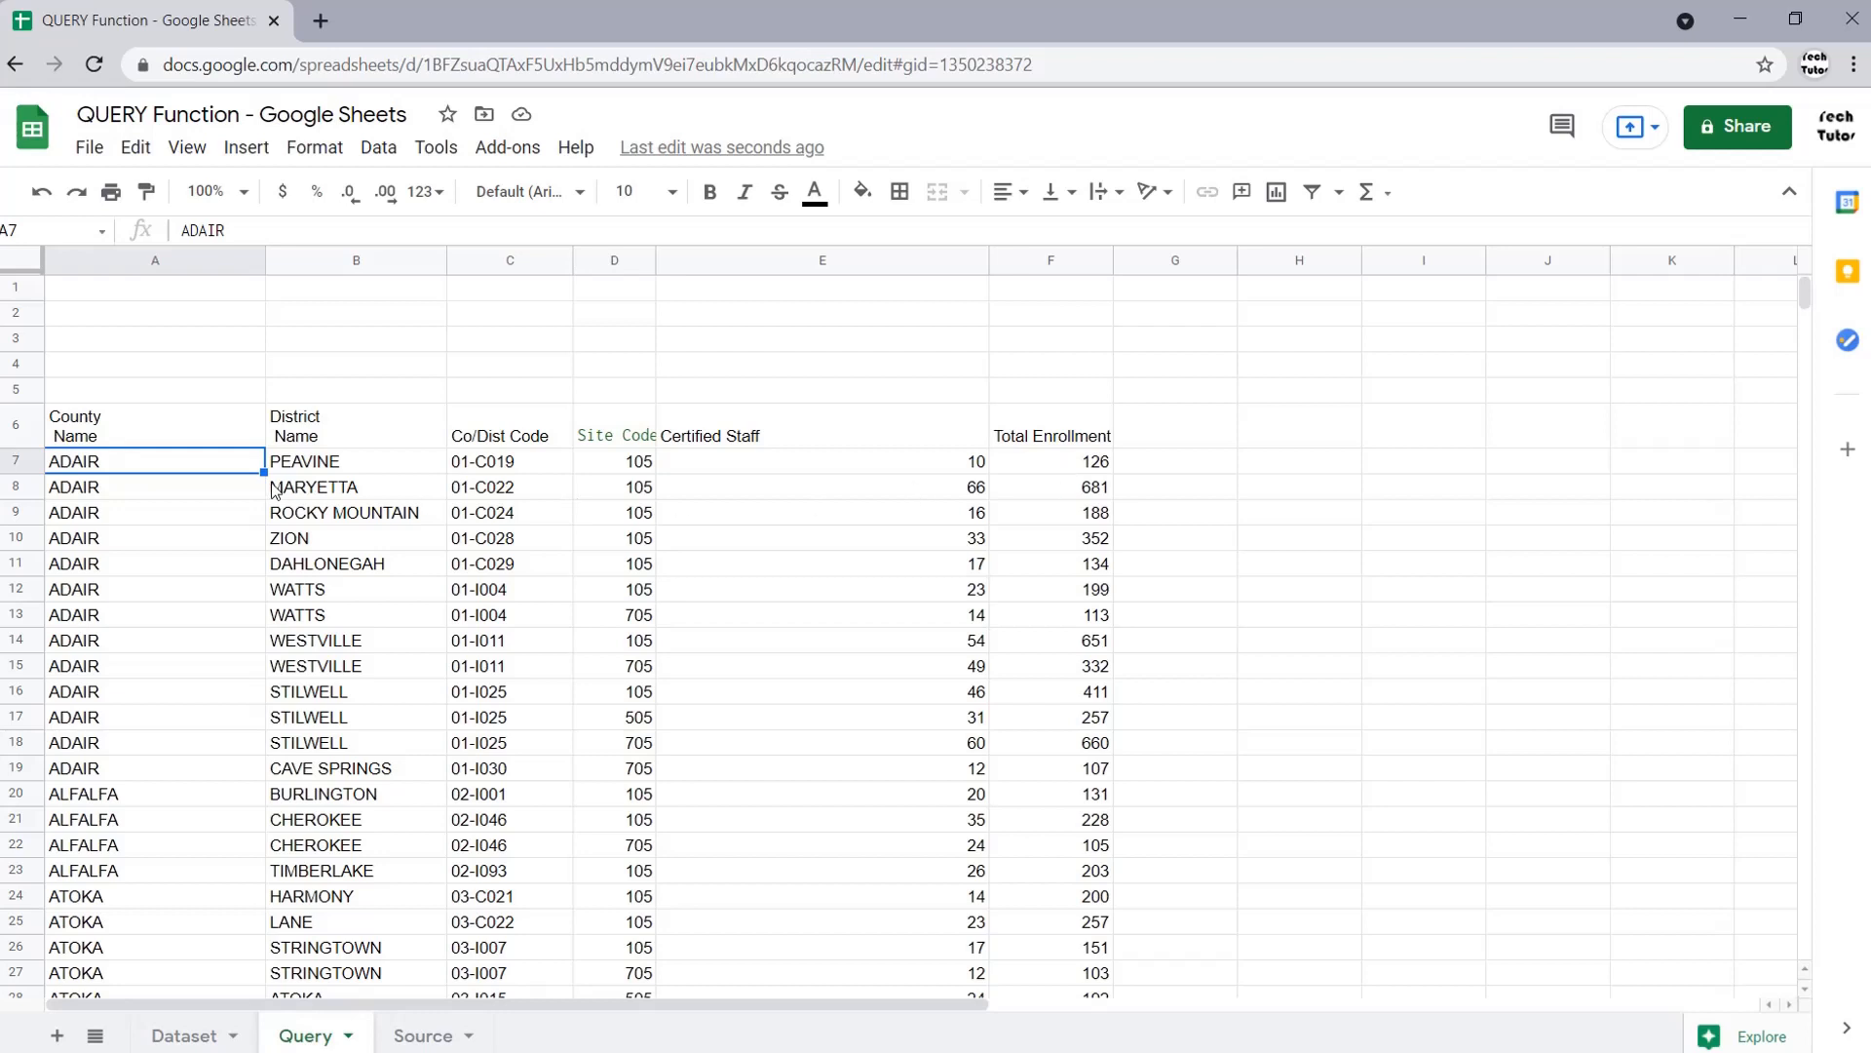
pyautogui.click(173, 433)
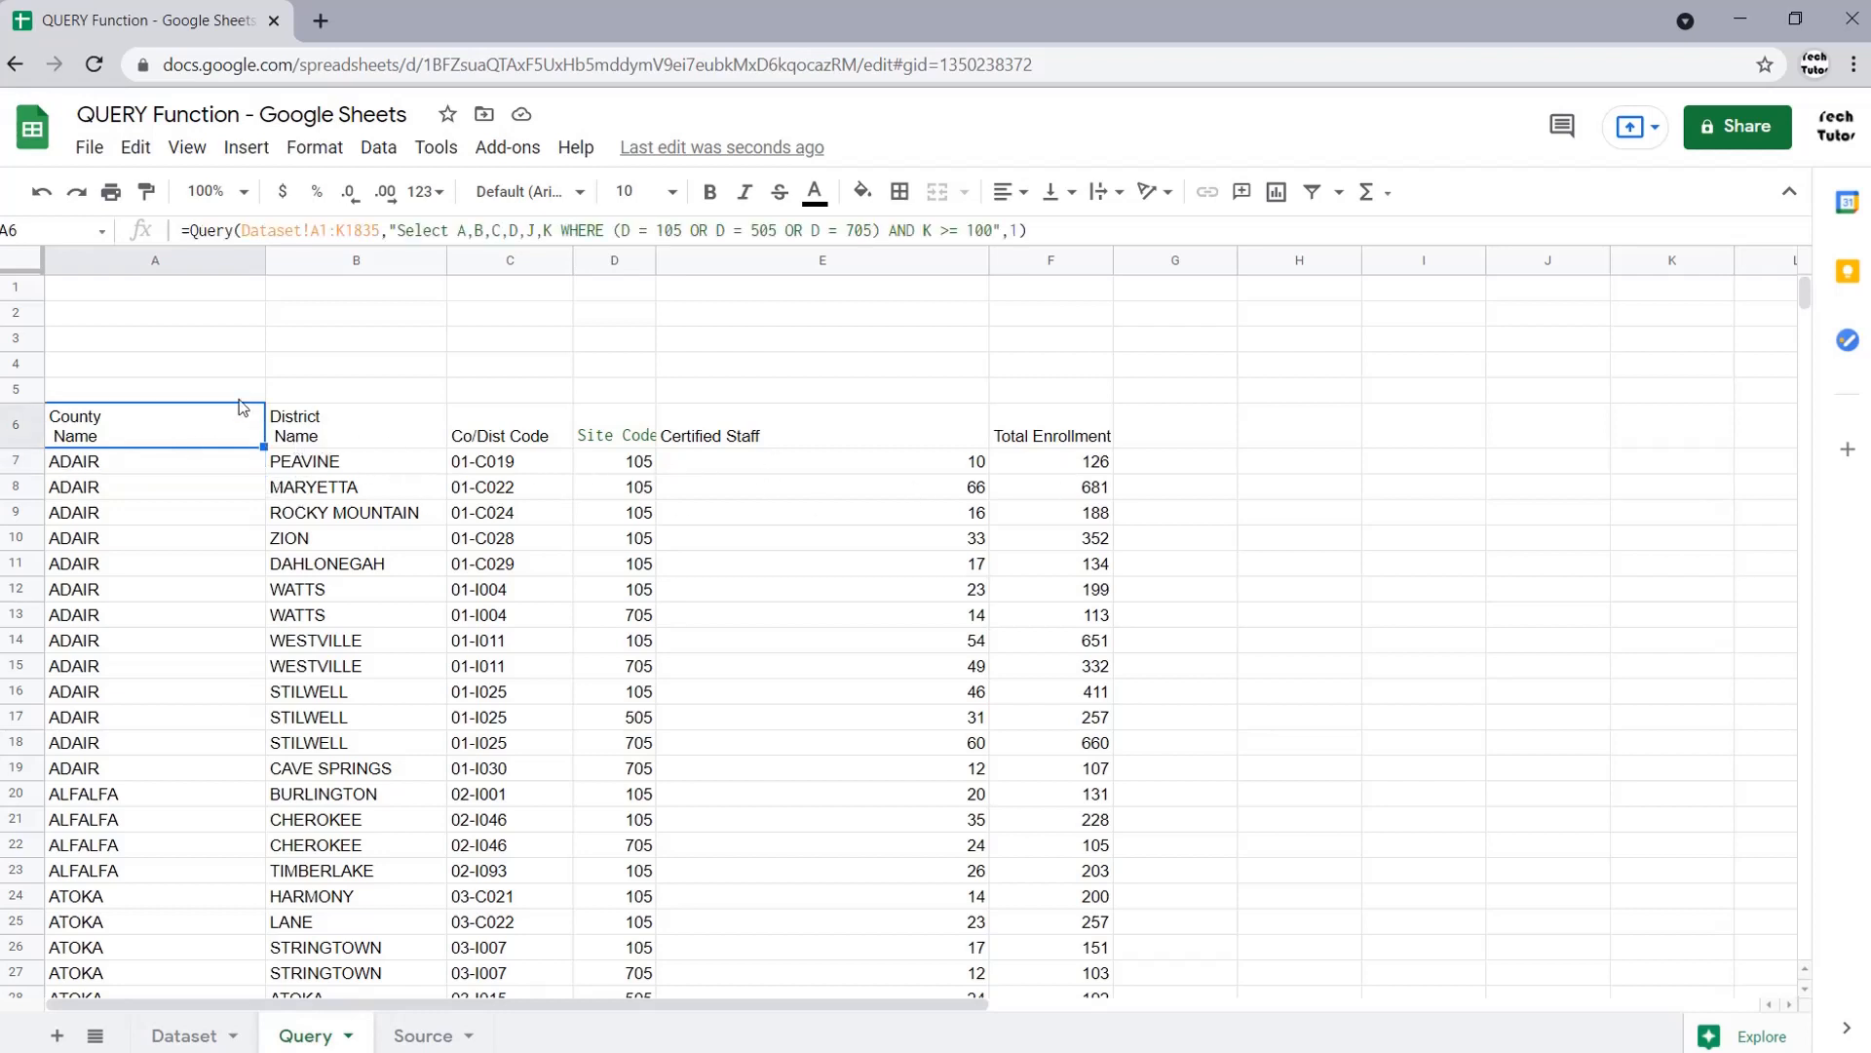
pyautogui.click(1041, 234)
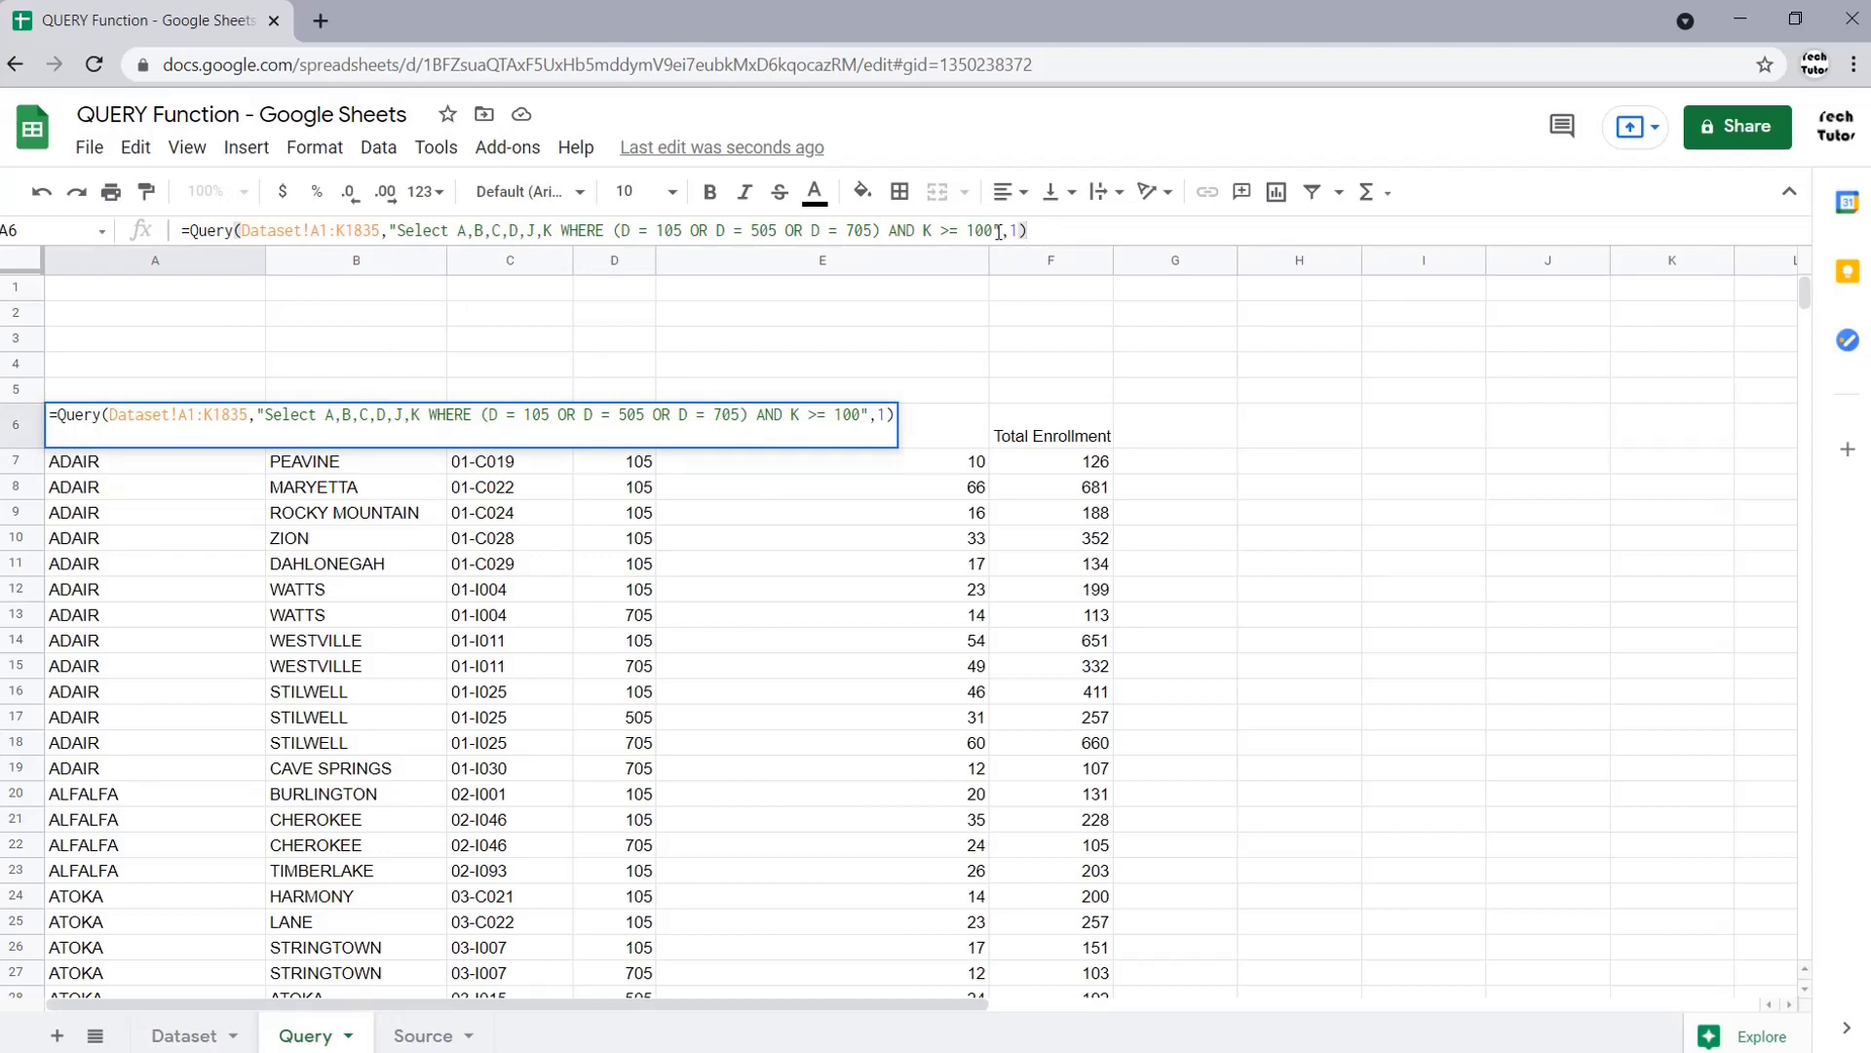
pyautogui.click(933, 366)
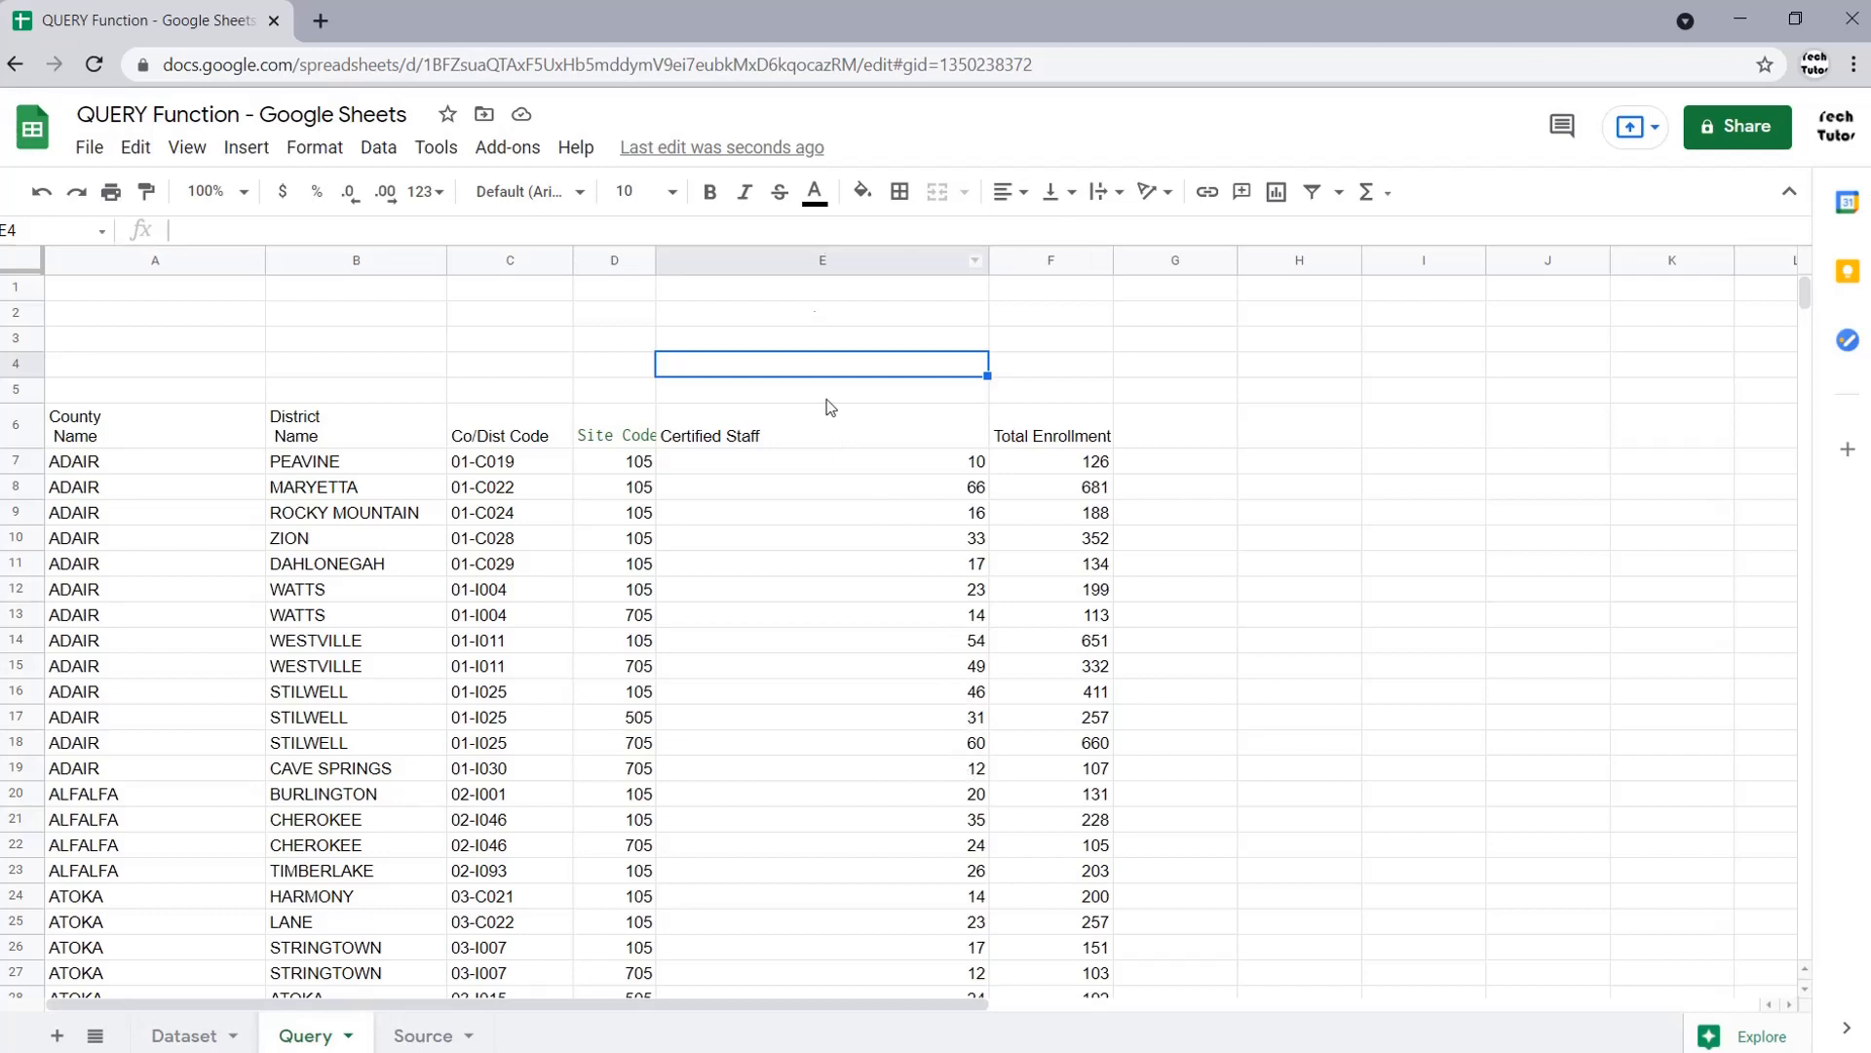
# - Add the condition AND J >=50 to the A6 query after the enrollment condition and apply the formula
pyautogui.click(90, 434)
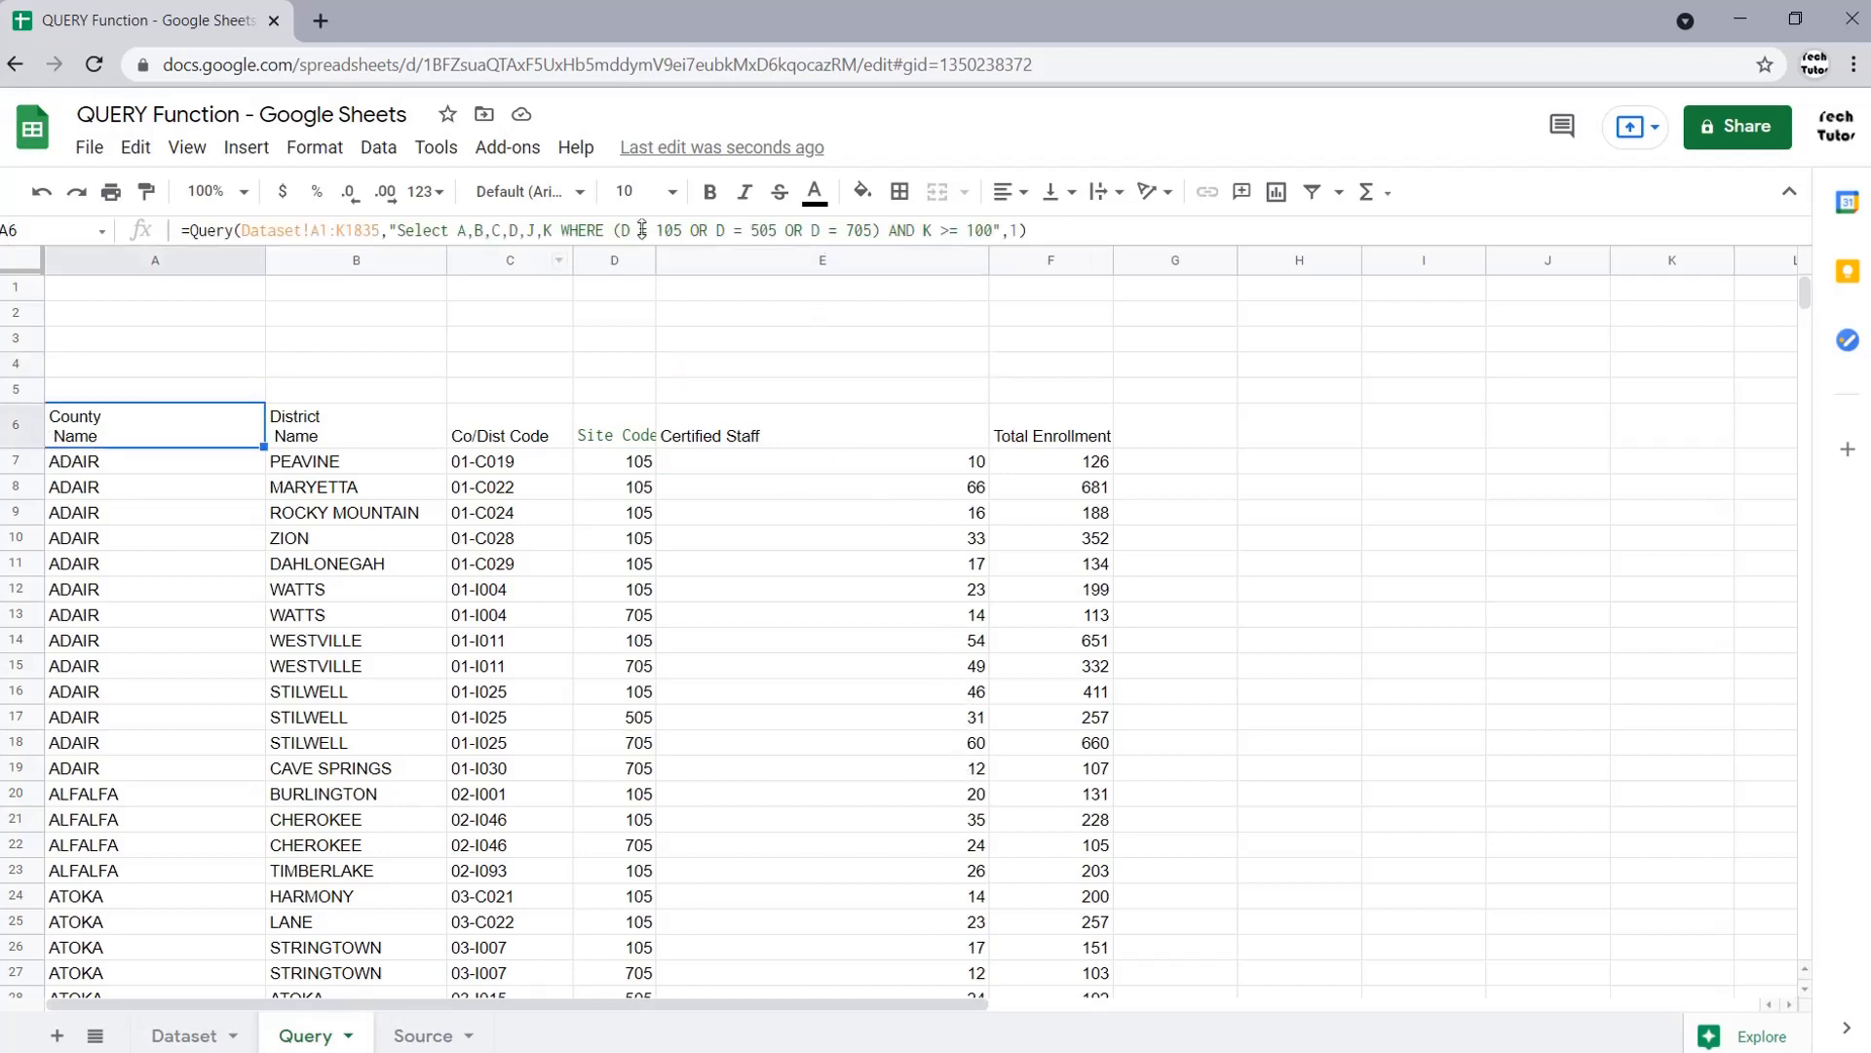
pyautogui.click(999, 232)
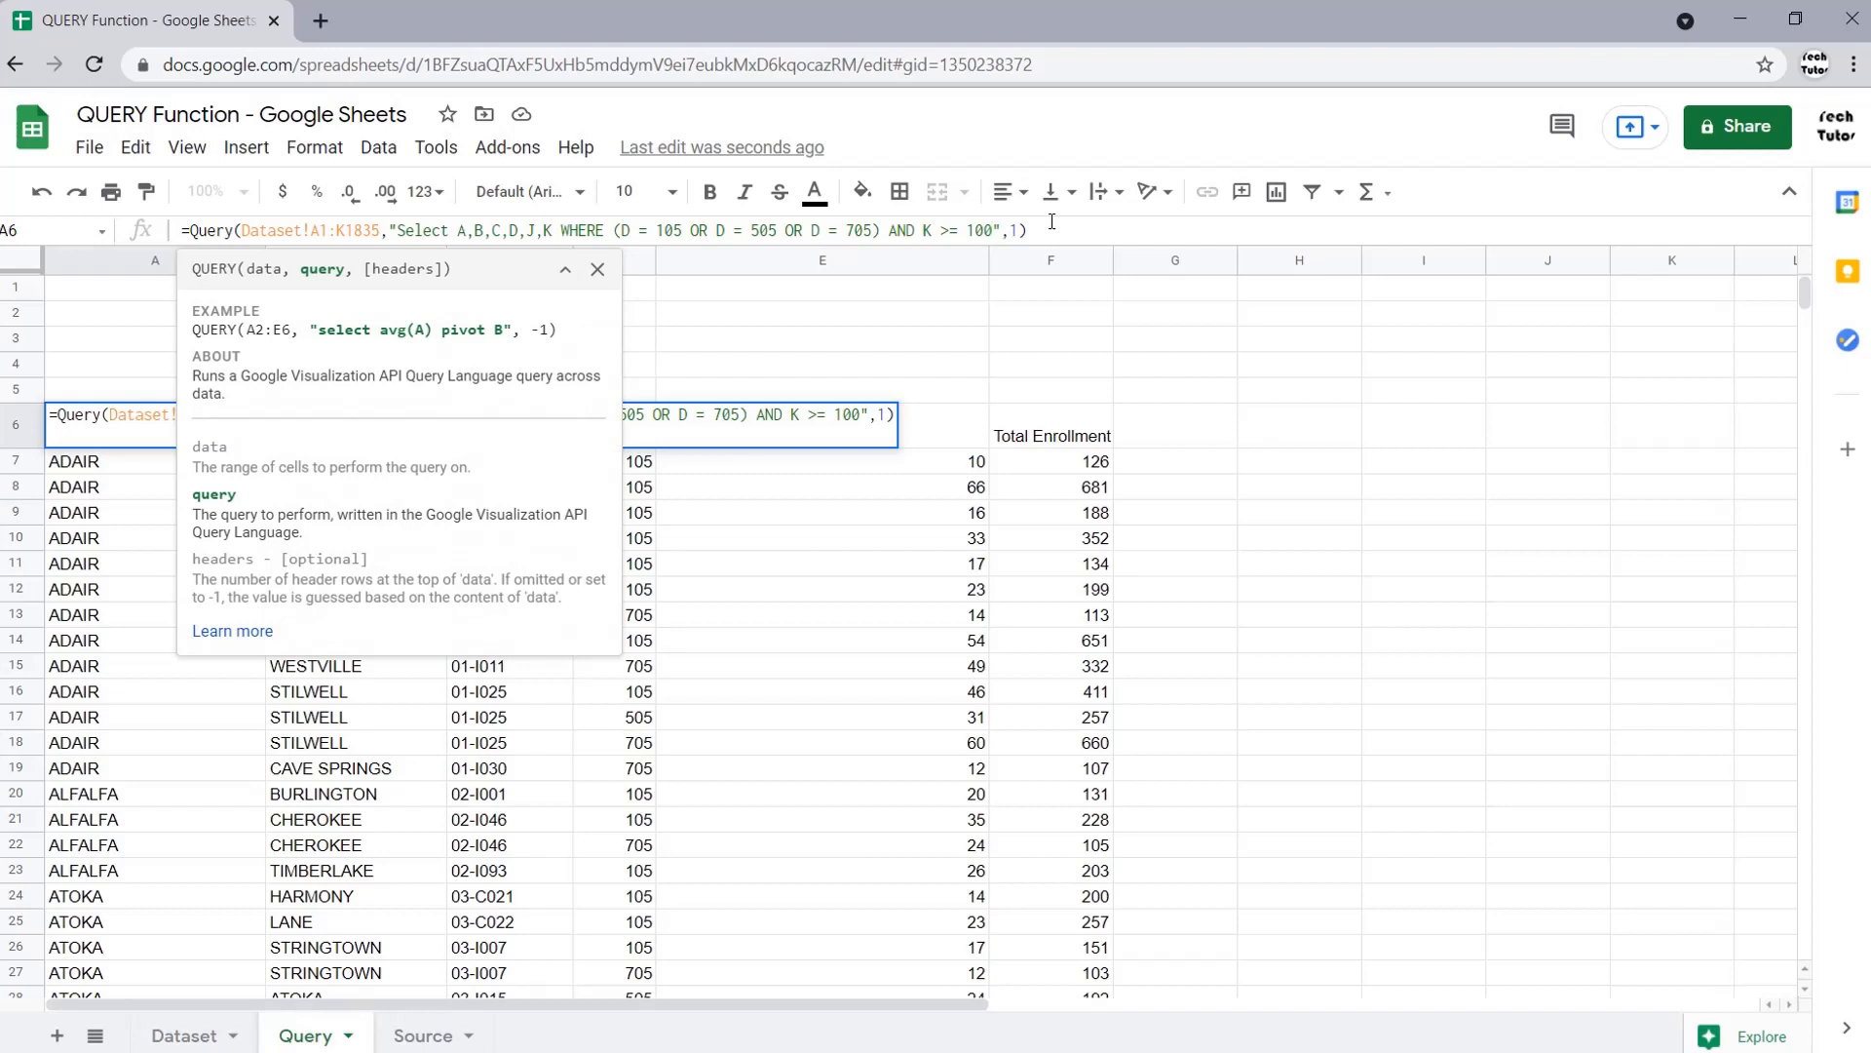
pyautogui.write('AND ')
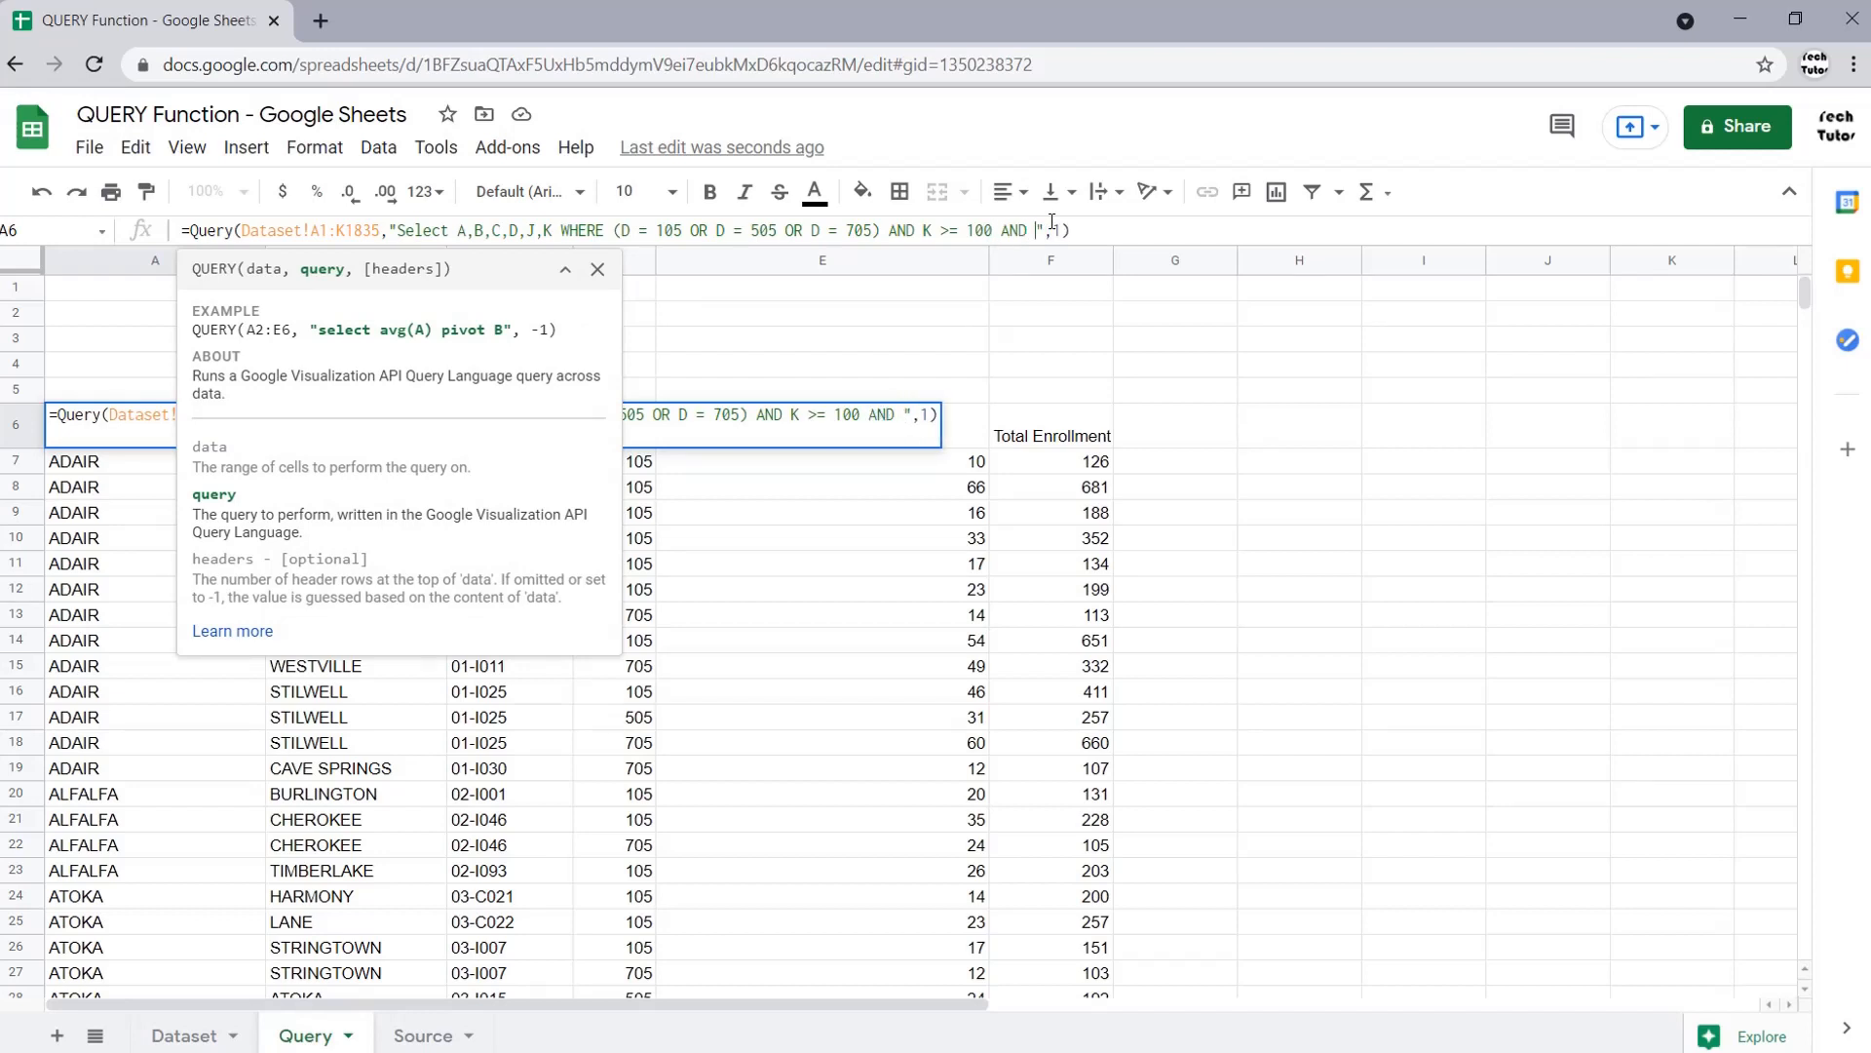
pyautogui.write('J >=50')
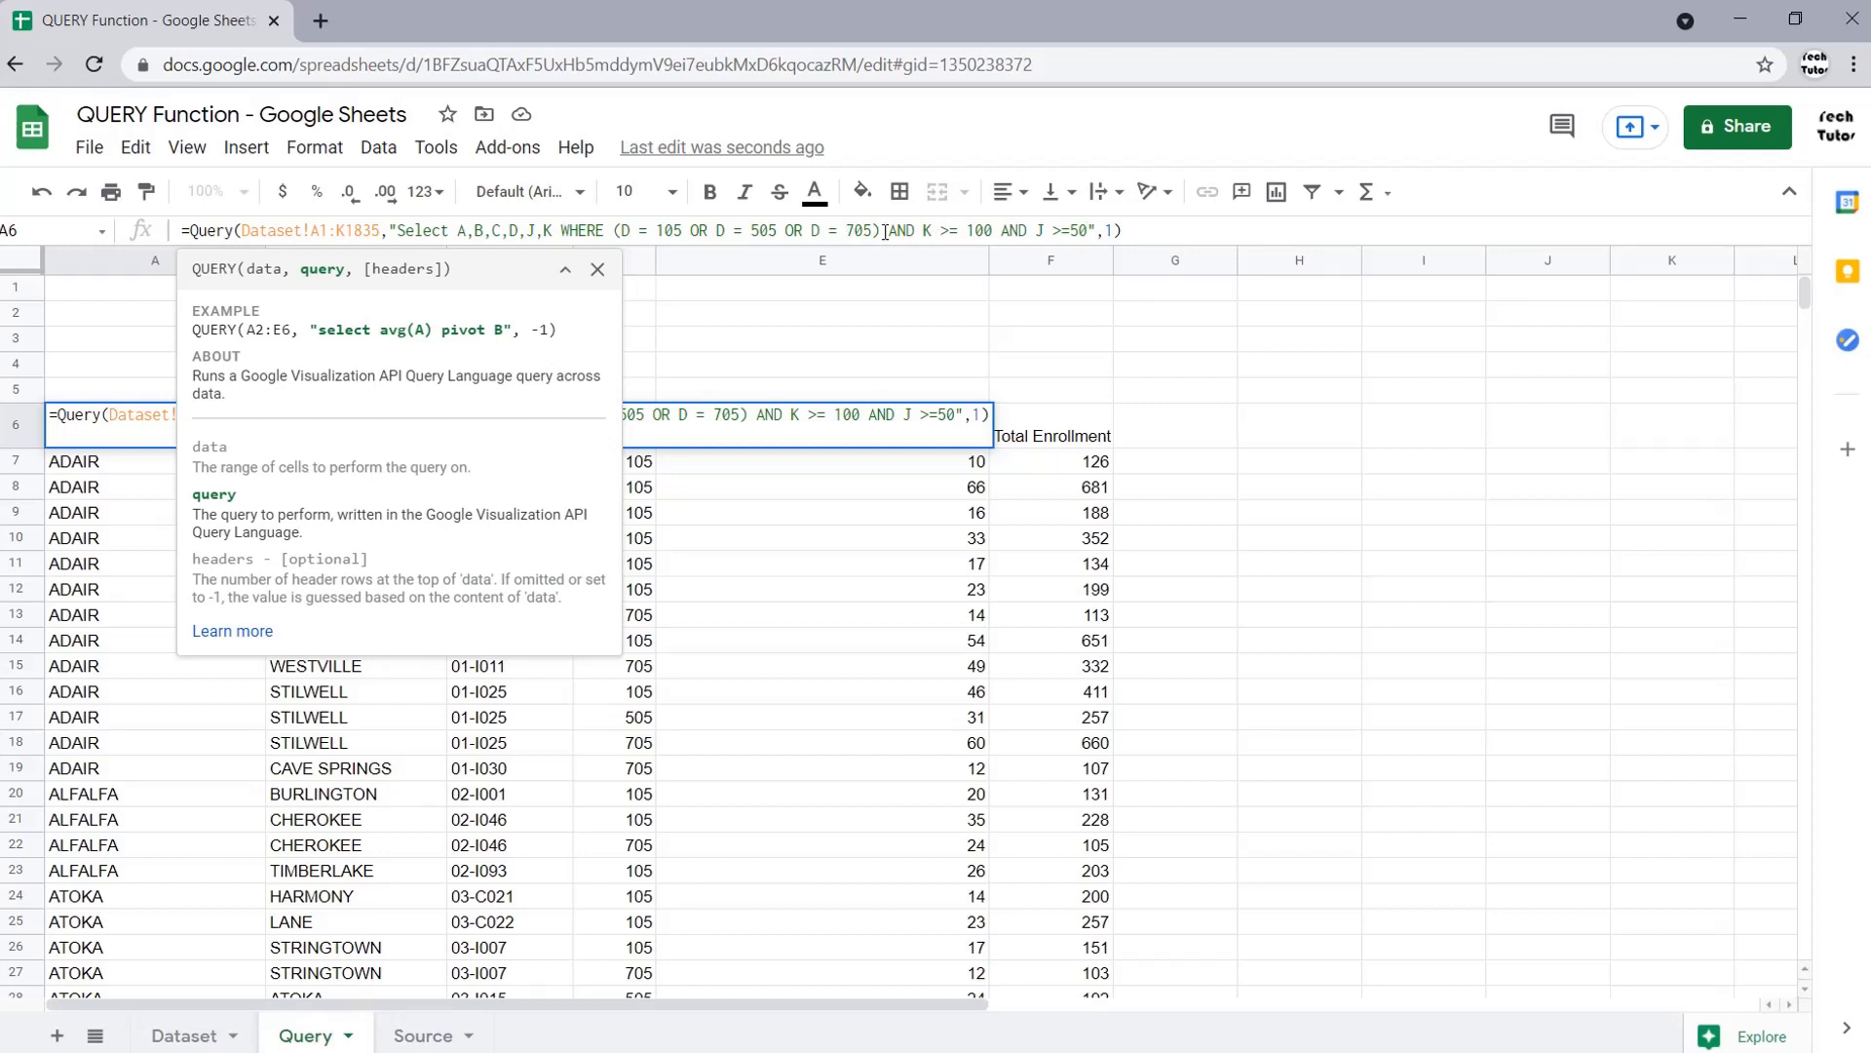
pyautogui.click(1149, 222)
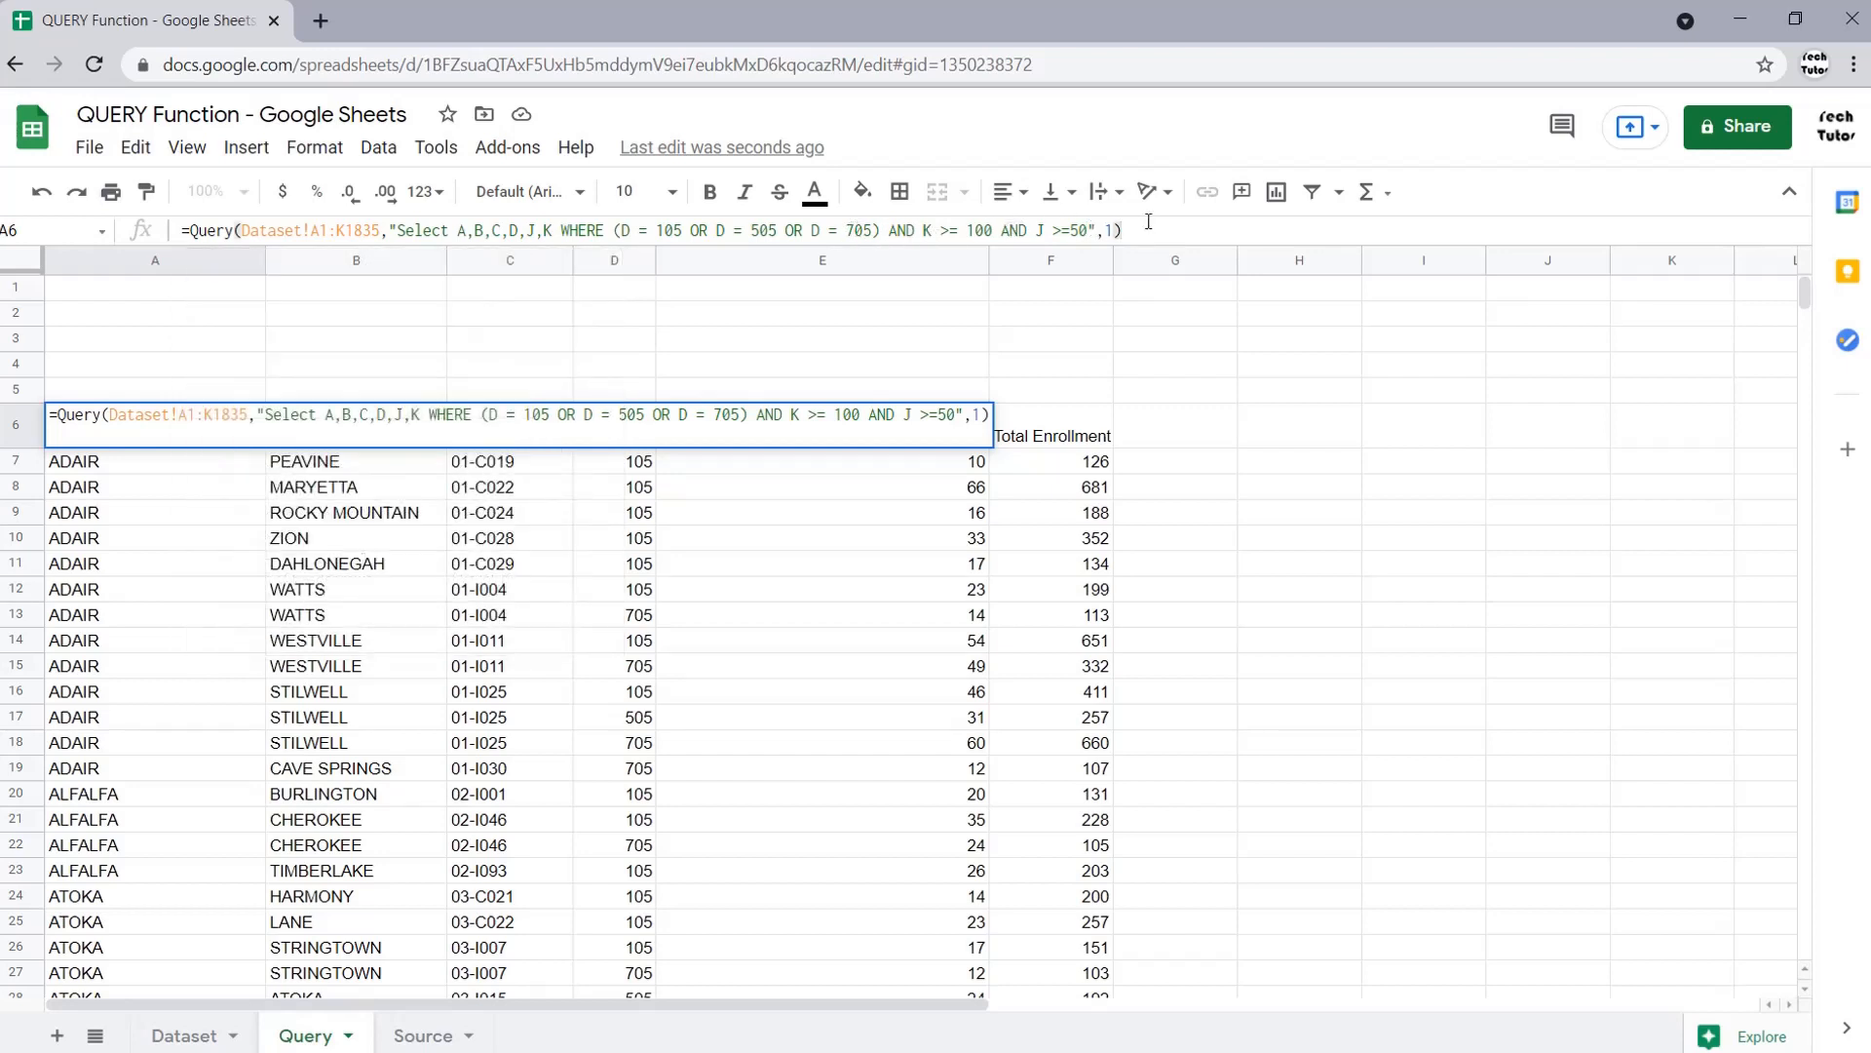
pyautogui.press('Return')
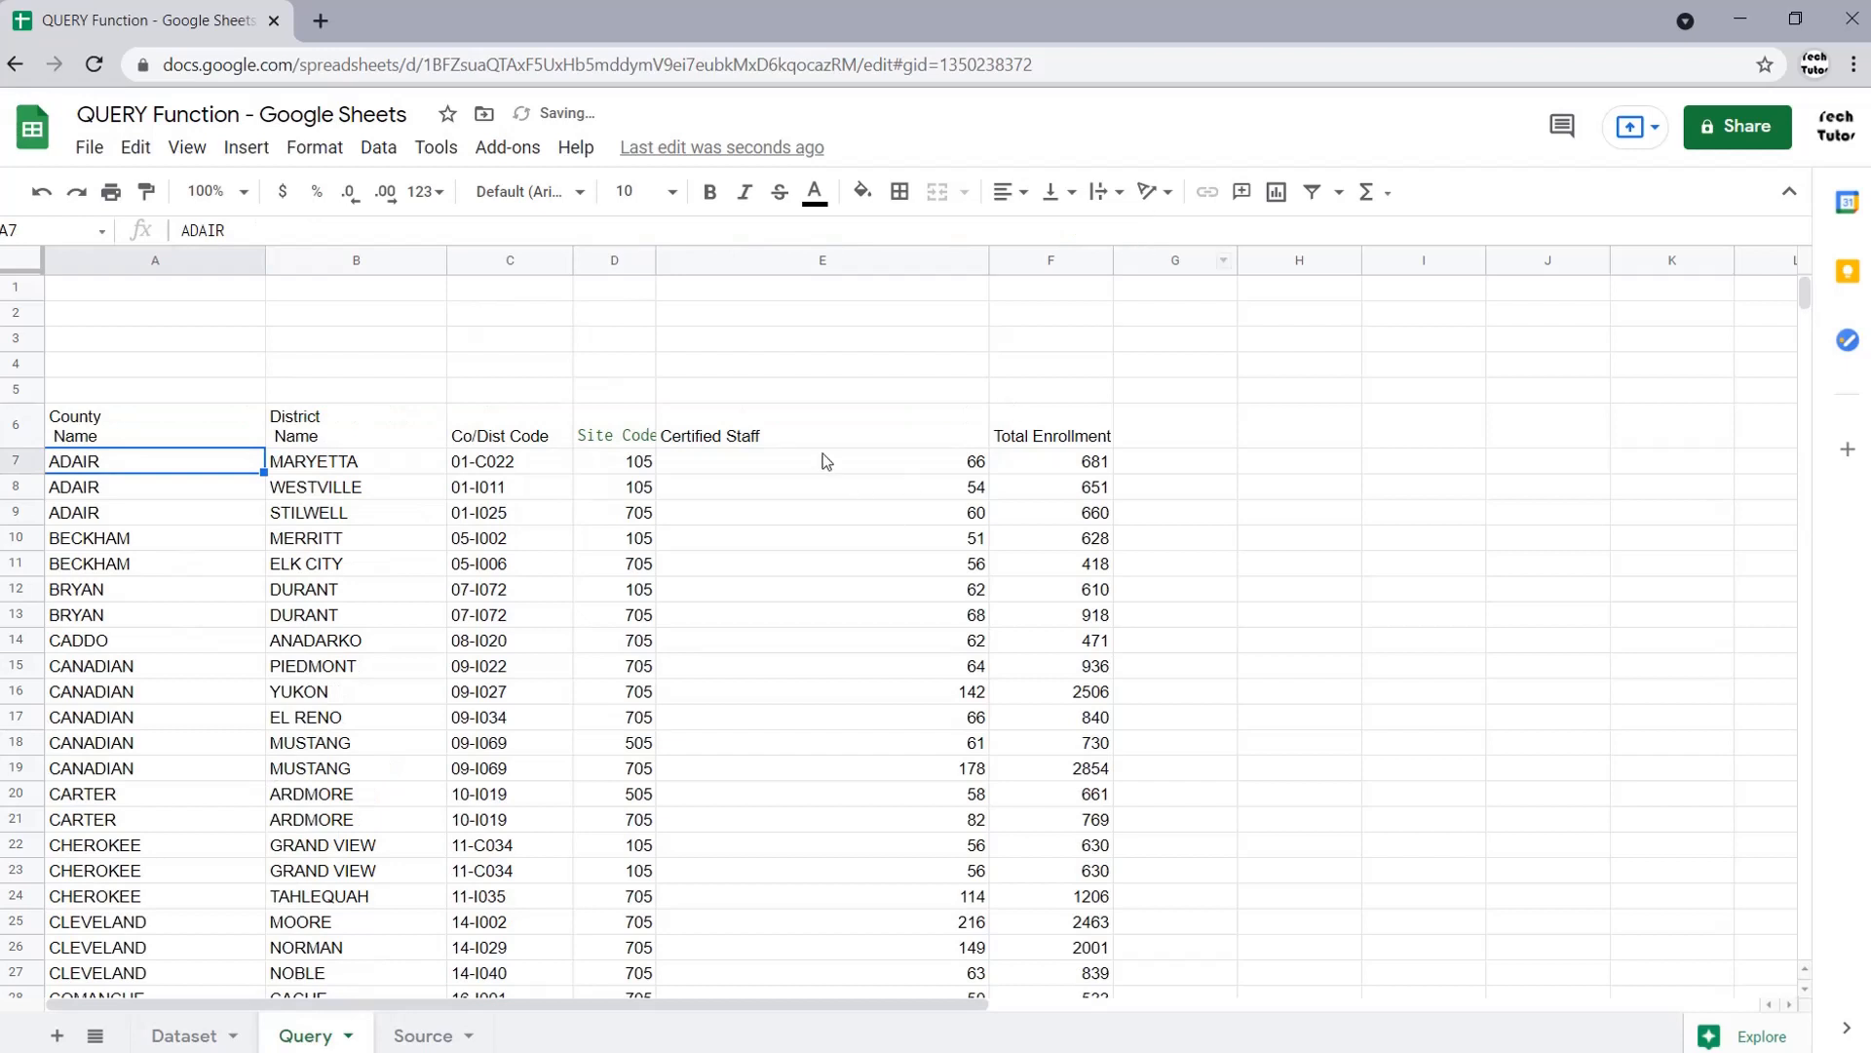
# - Review the Certified Staff values, the complete A6 formula and the filtered result rows in A6:F25
pyautogui.moveTo(822, 436); pyautogui.dragTo(848, 844)
pyautogui.click(826, 616)
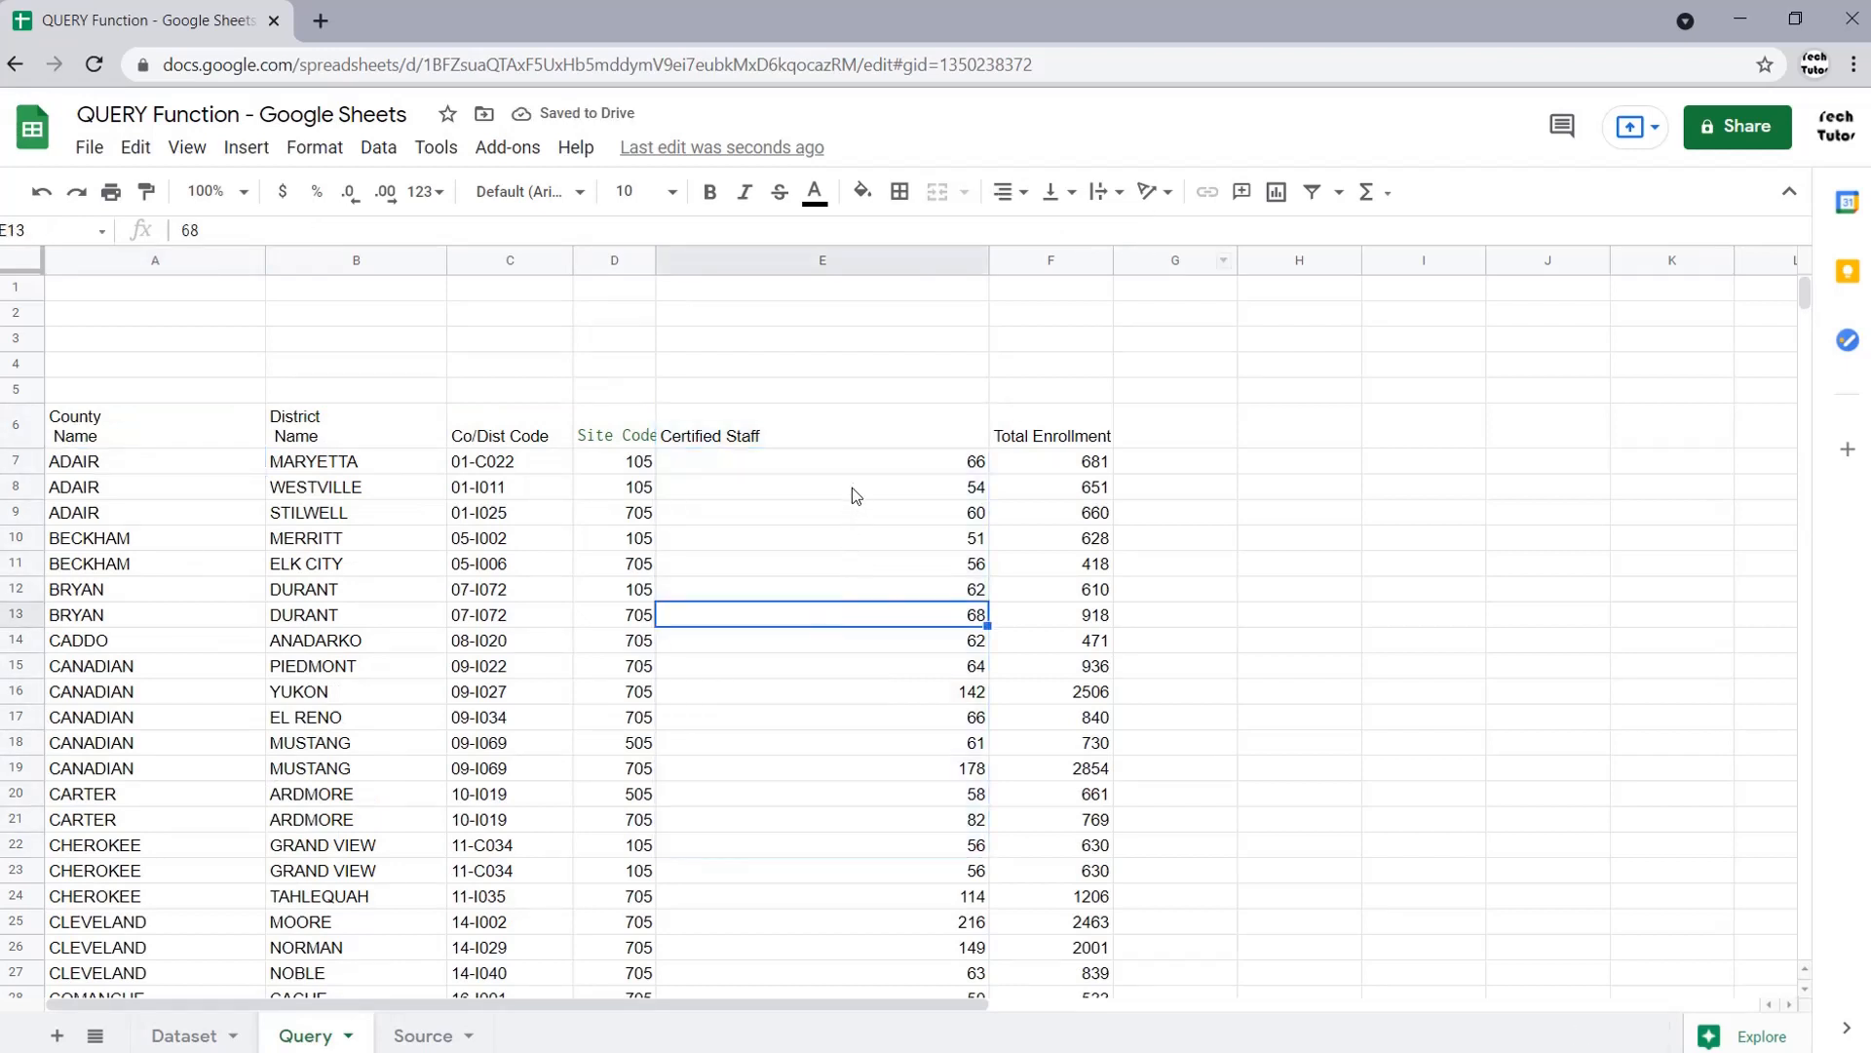
pyautogui.moveTo(853, 464); pyautogui.dragTo(841, 913)
pyautogui.click(212, 432)
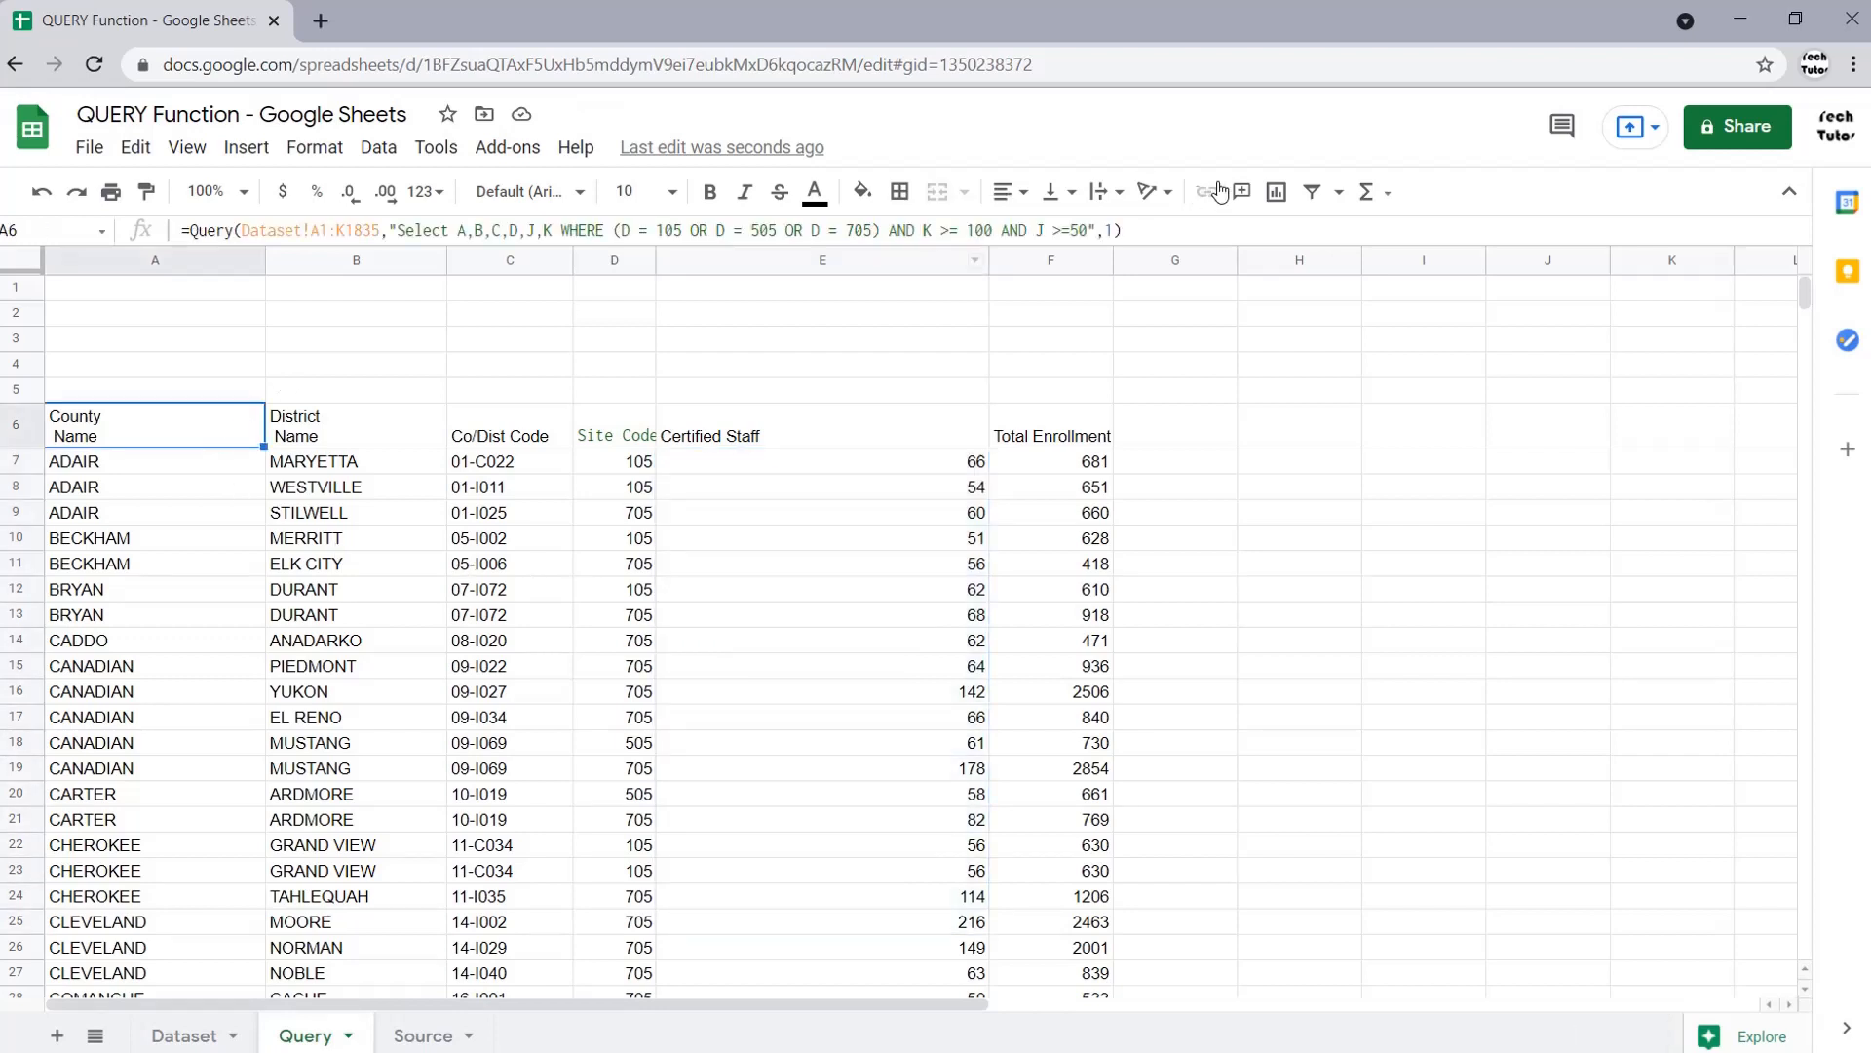
pyautogui.click(1218, 224)
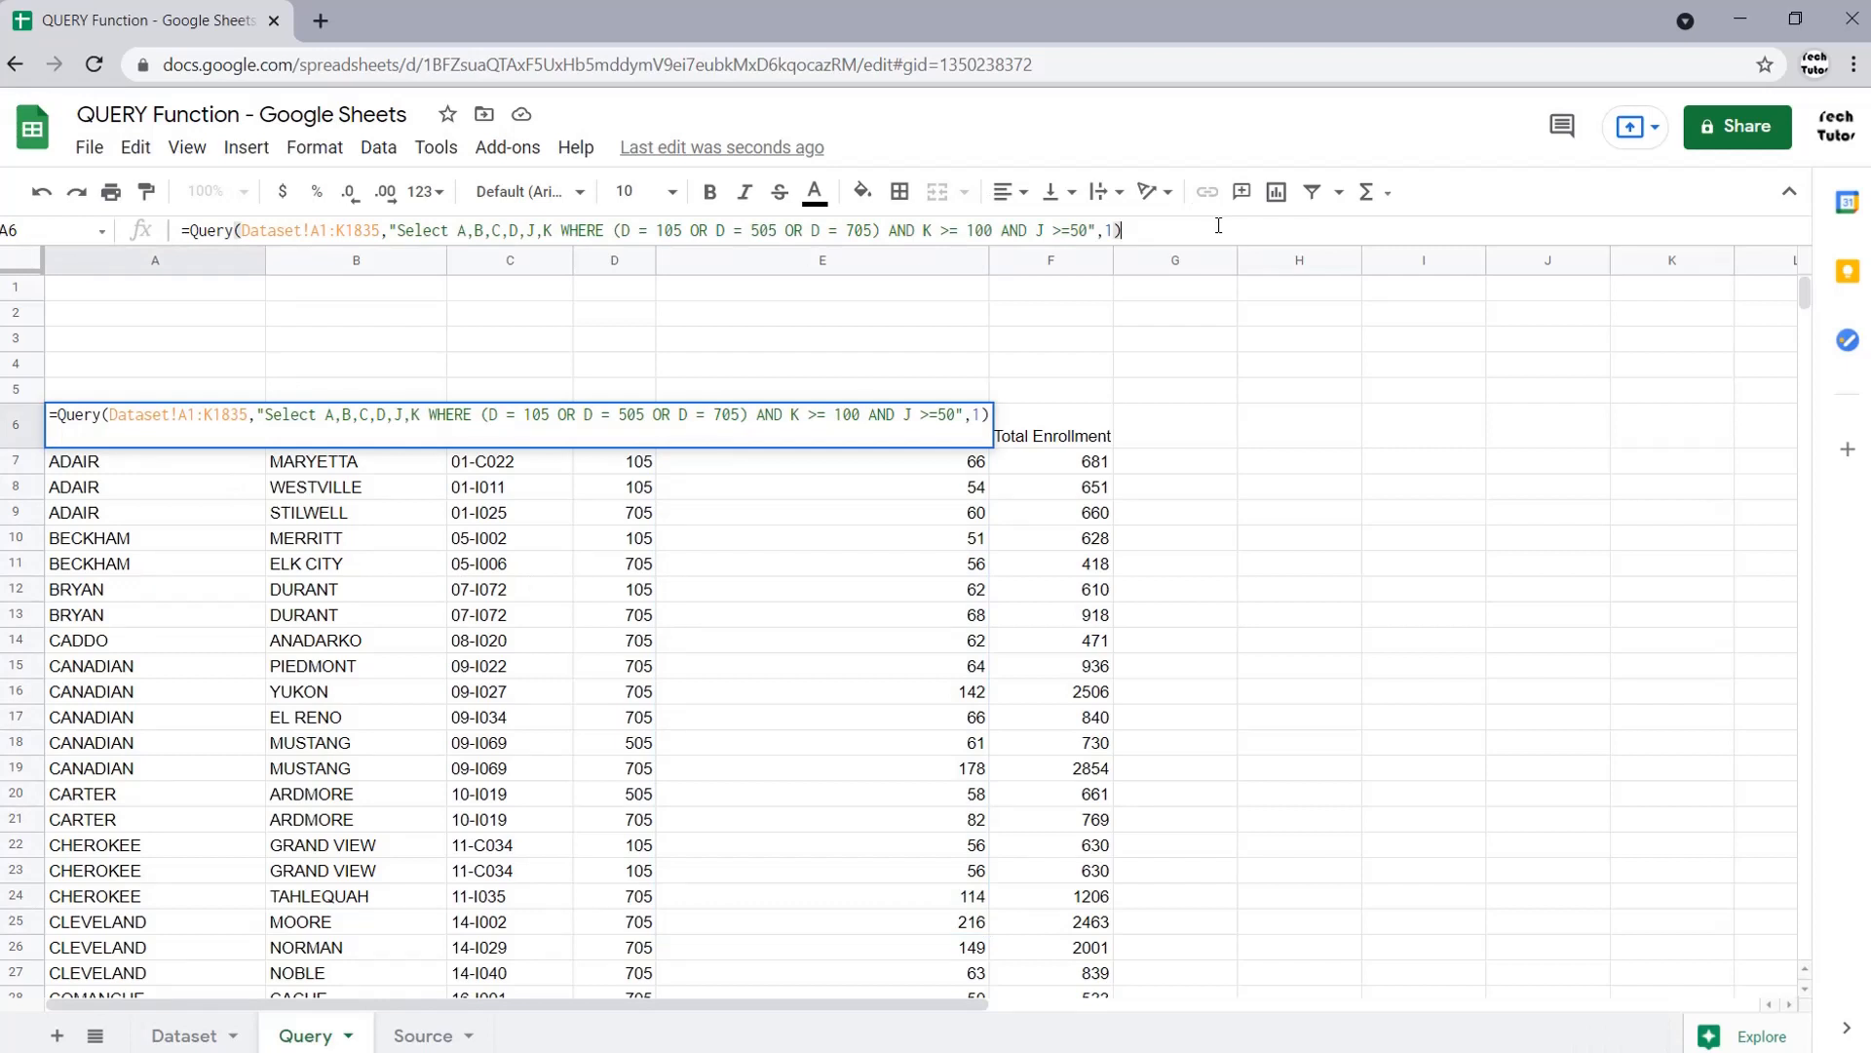
pyautogui.click(1168, 483)
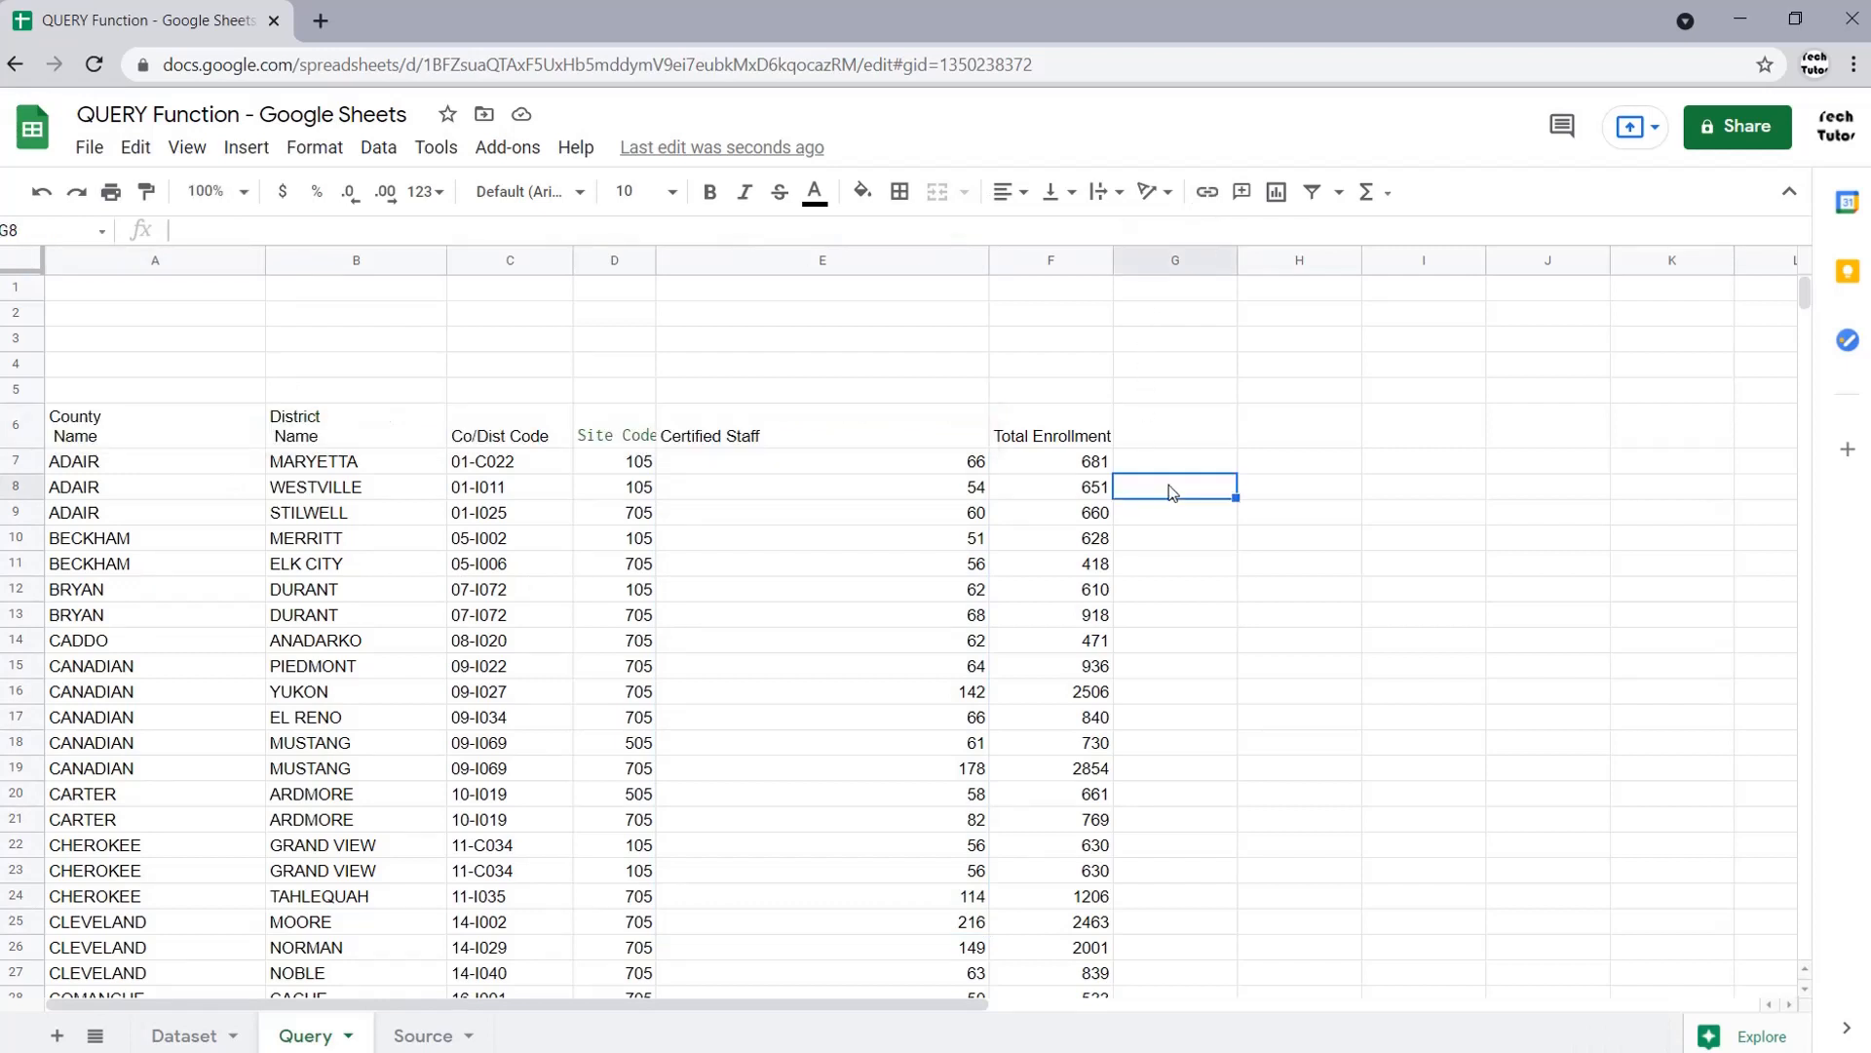
pyautogui.moveTo(136, 434)
pyautogui.mouseDown()
pyautogui.moveTo(1195, 750)
pyautogui.moveTo(1089, 923)
pyautogui.mouseUp()
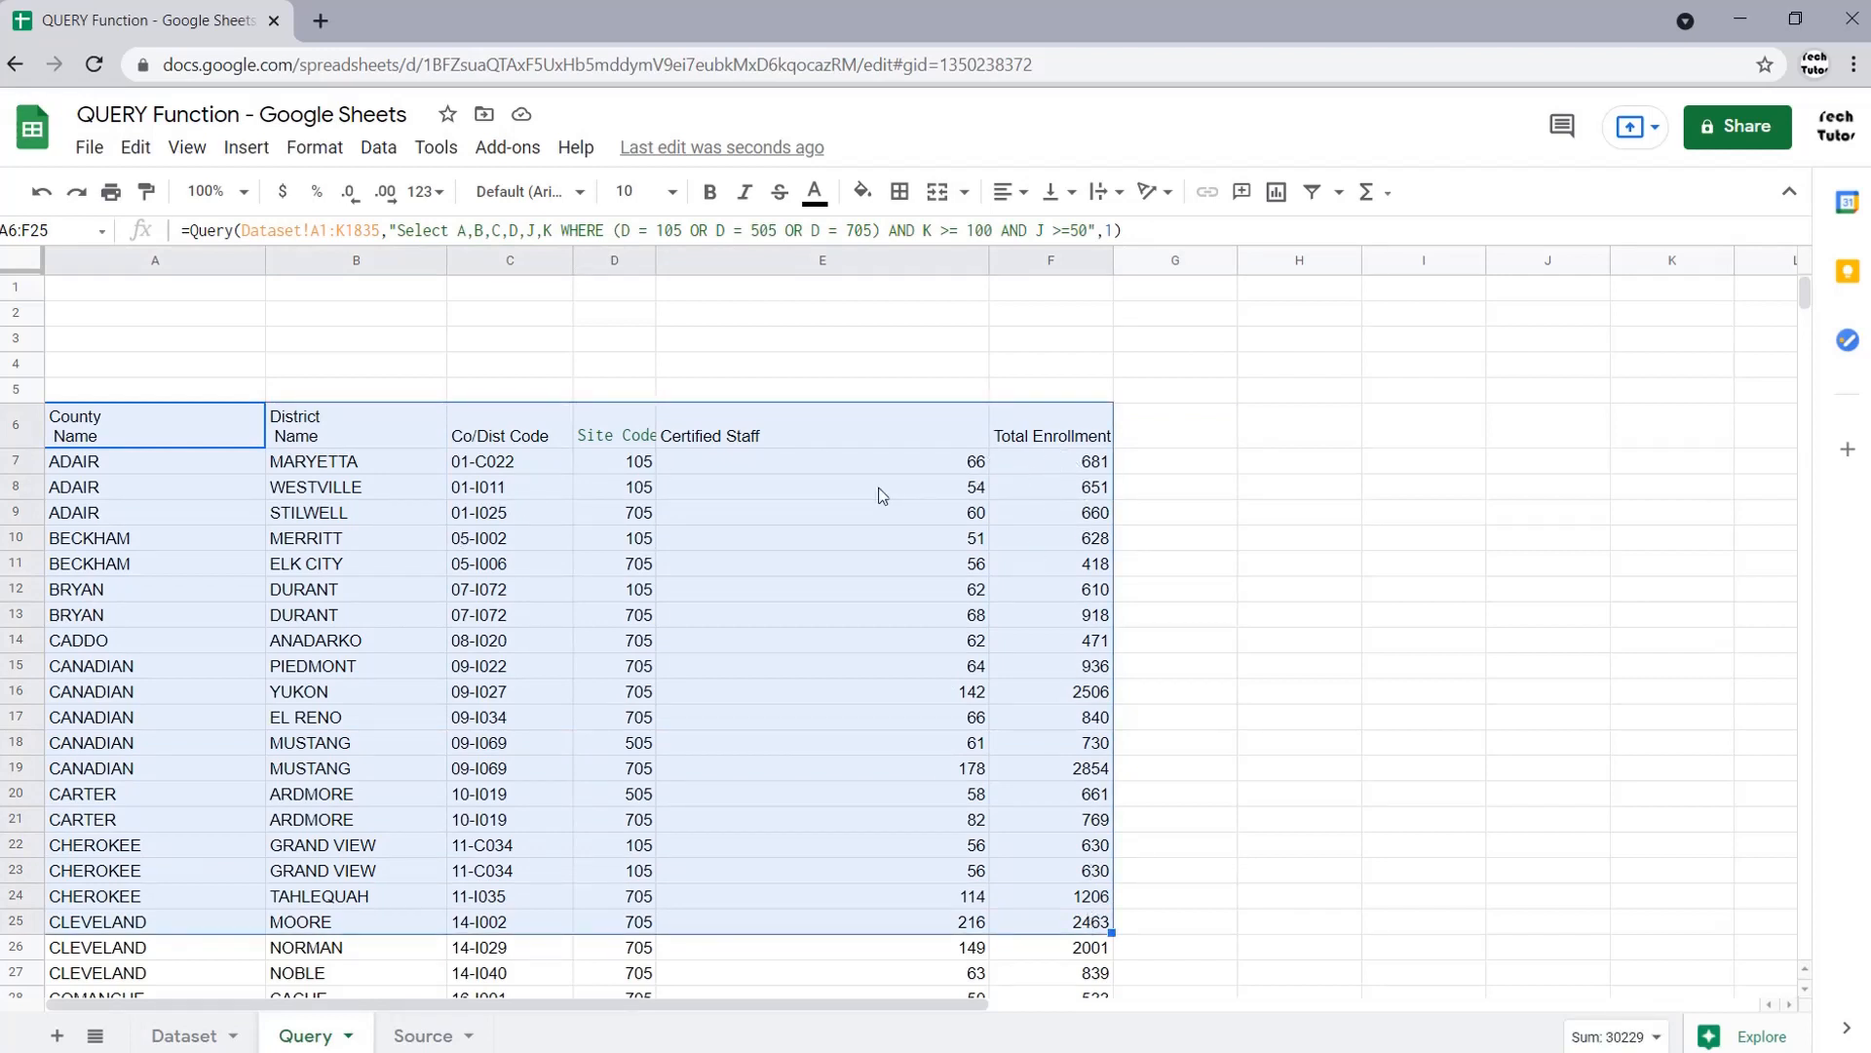
# - Append ORDER BY K to the end of the A6 query, apply it and check the order of the Total Enrollment values
pyautogui.click(174, 425)
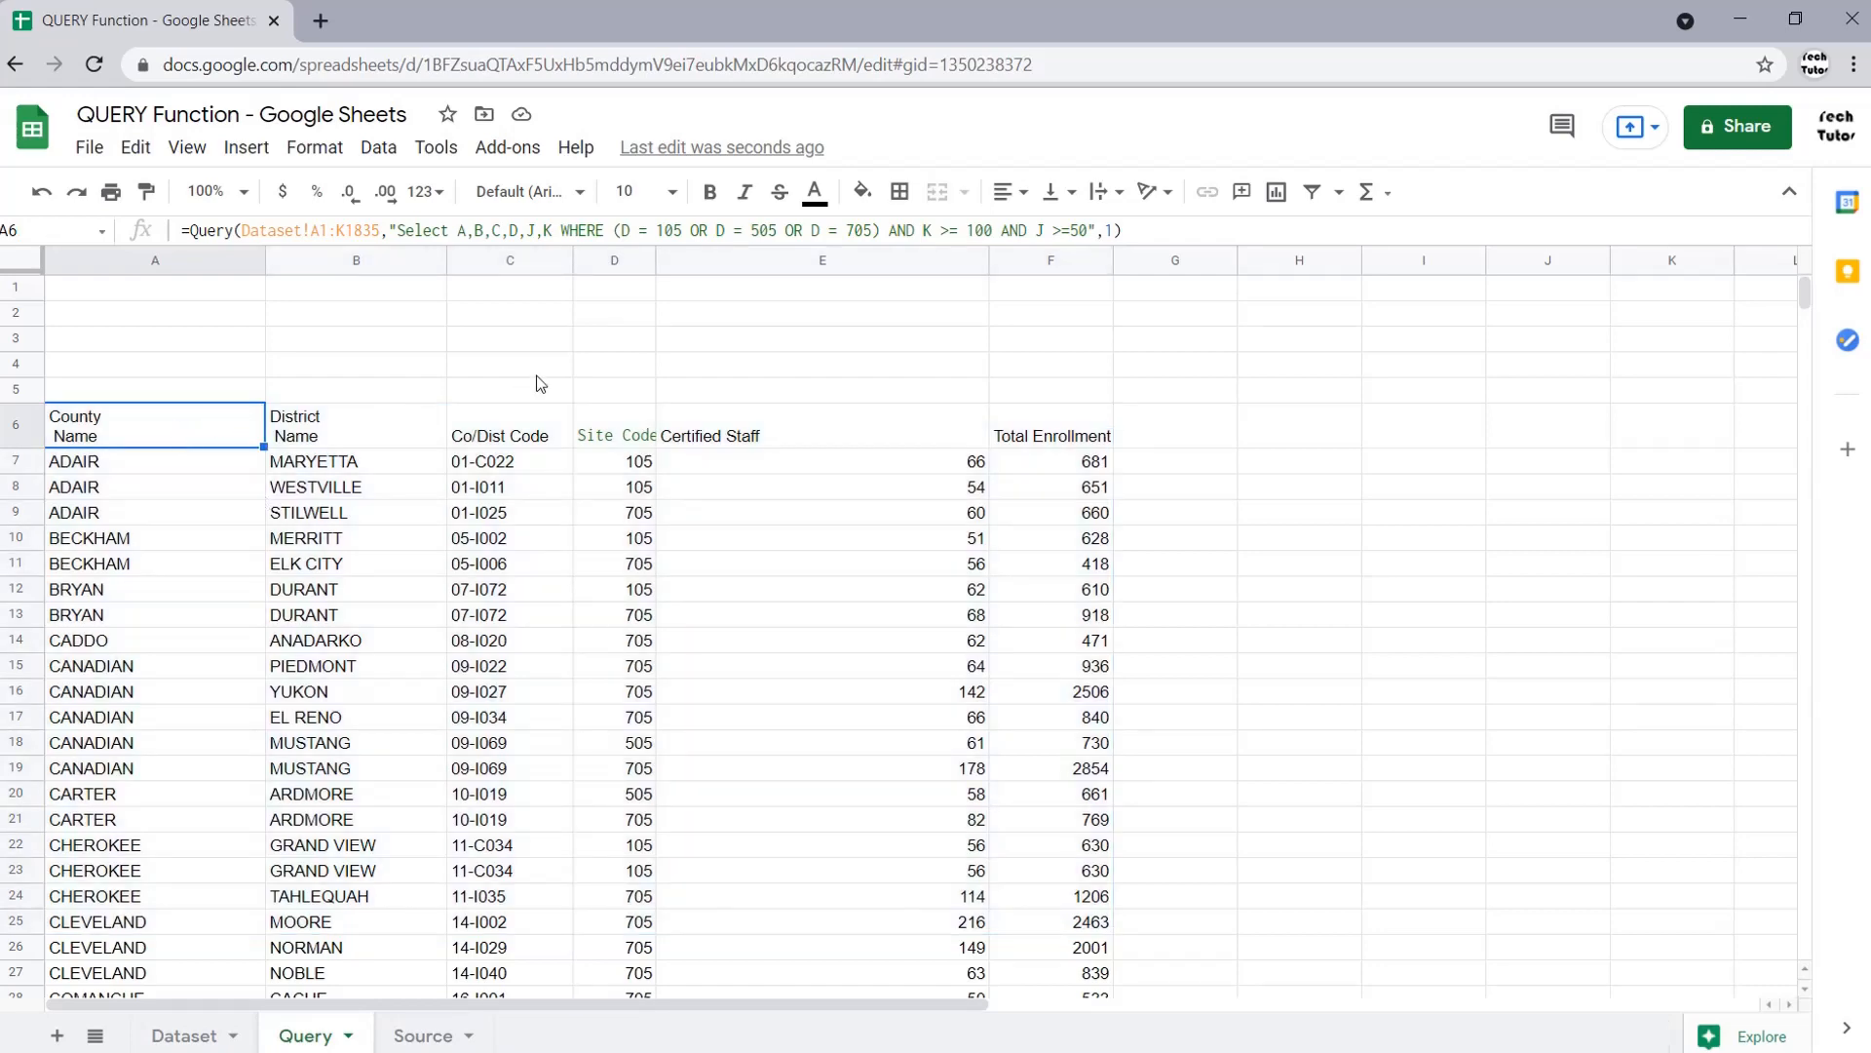
pyautogui.click(1116, 232)
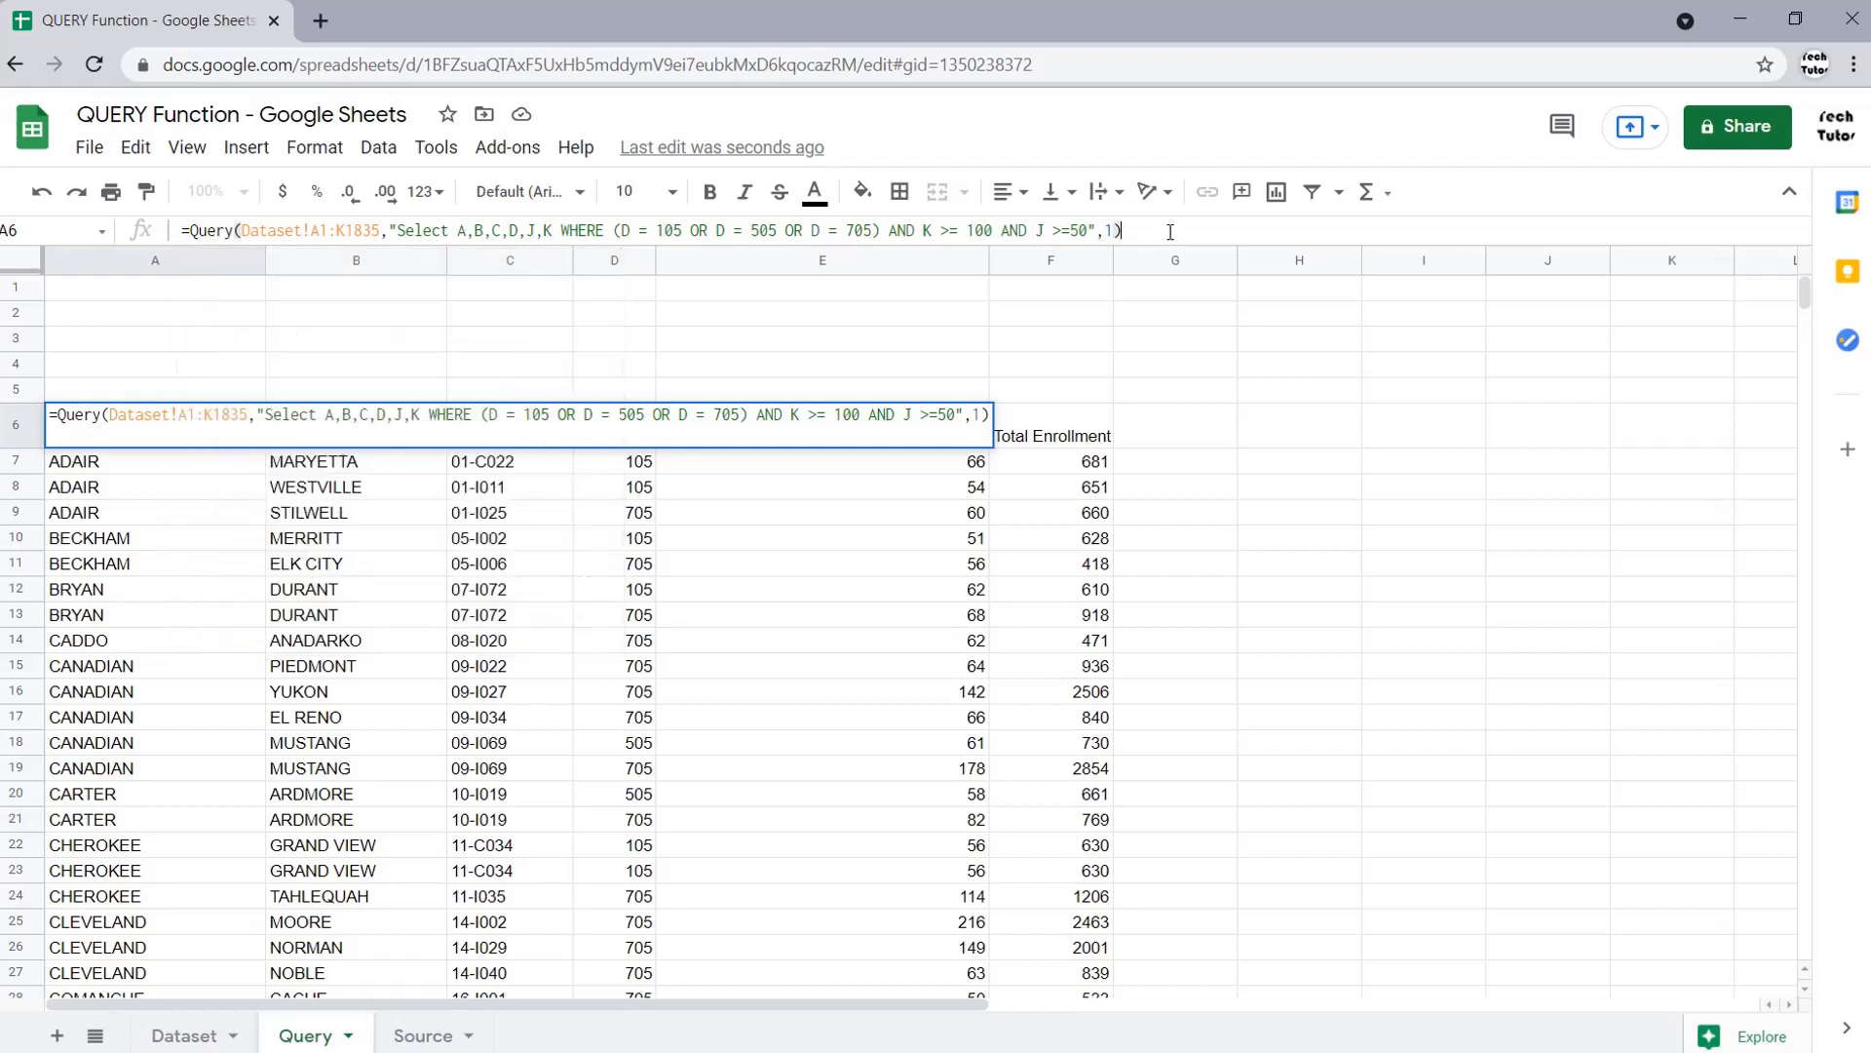
pyautogui.click(1087, 230)
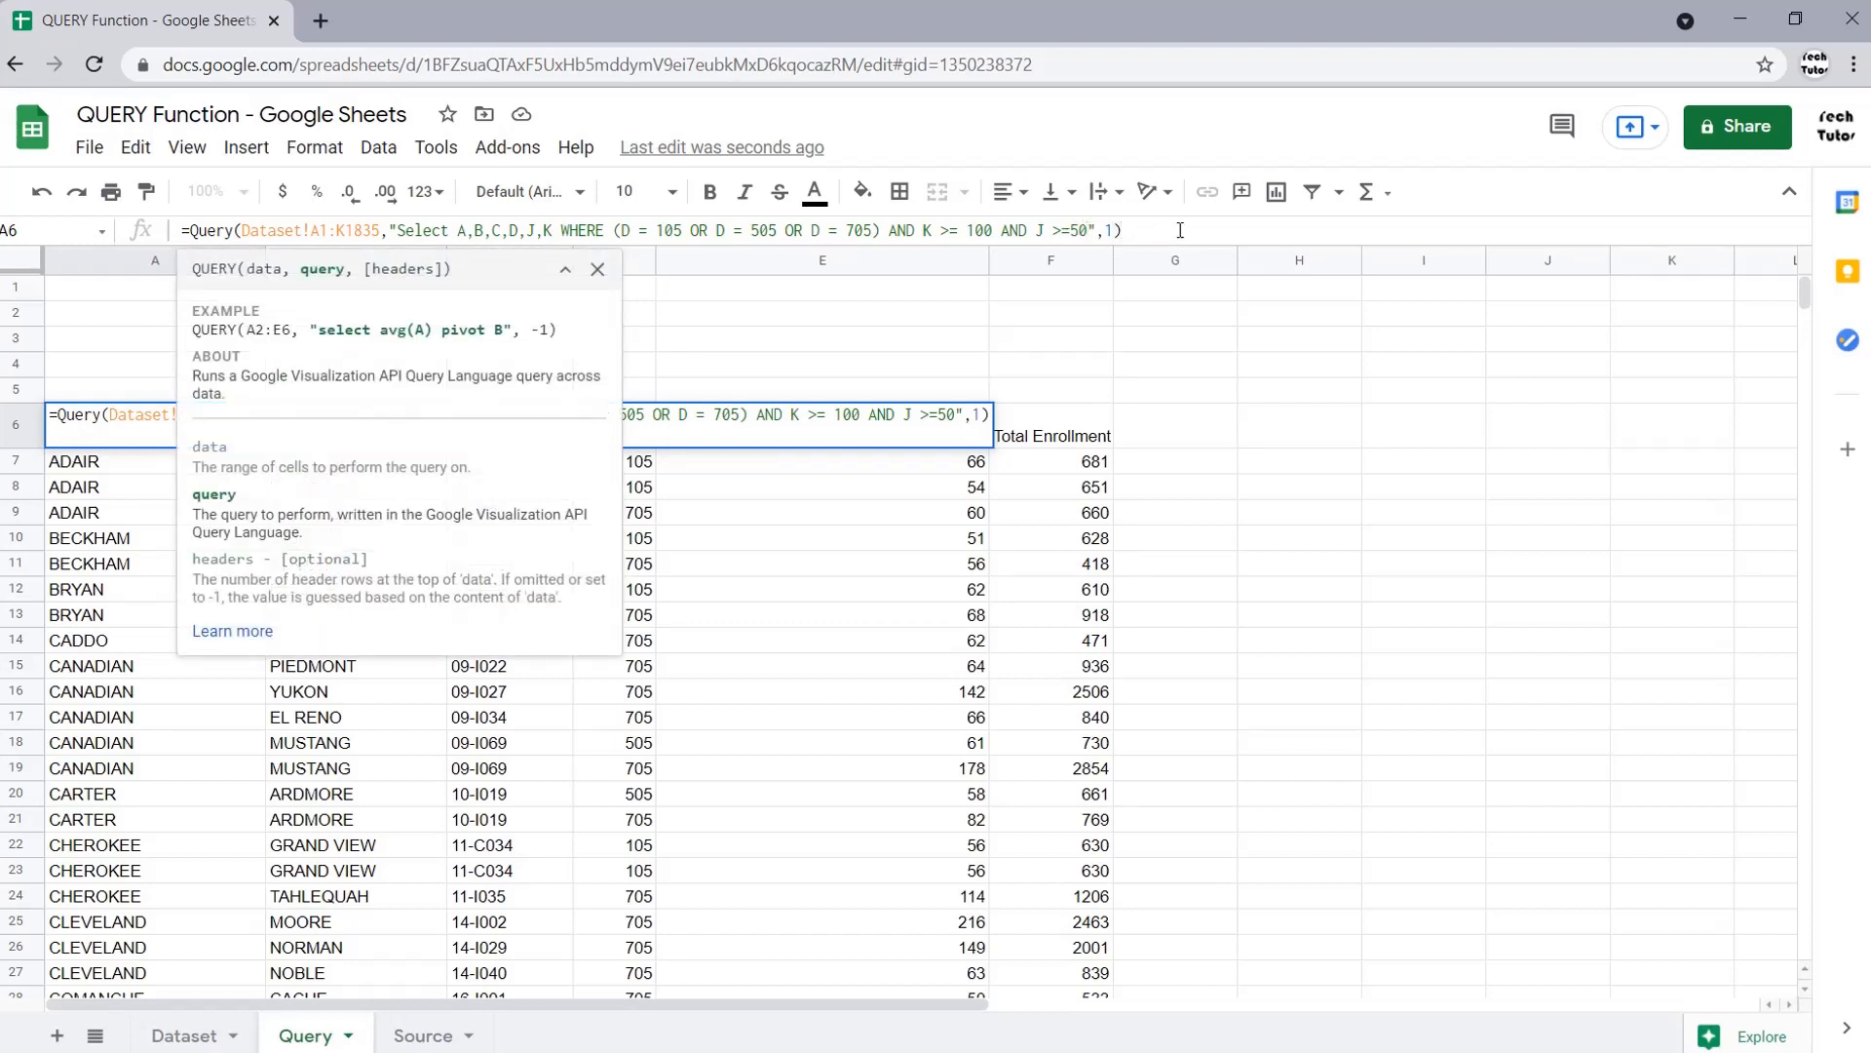
pyautogui.write('ORDER ')
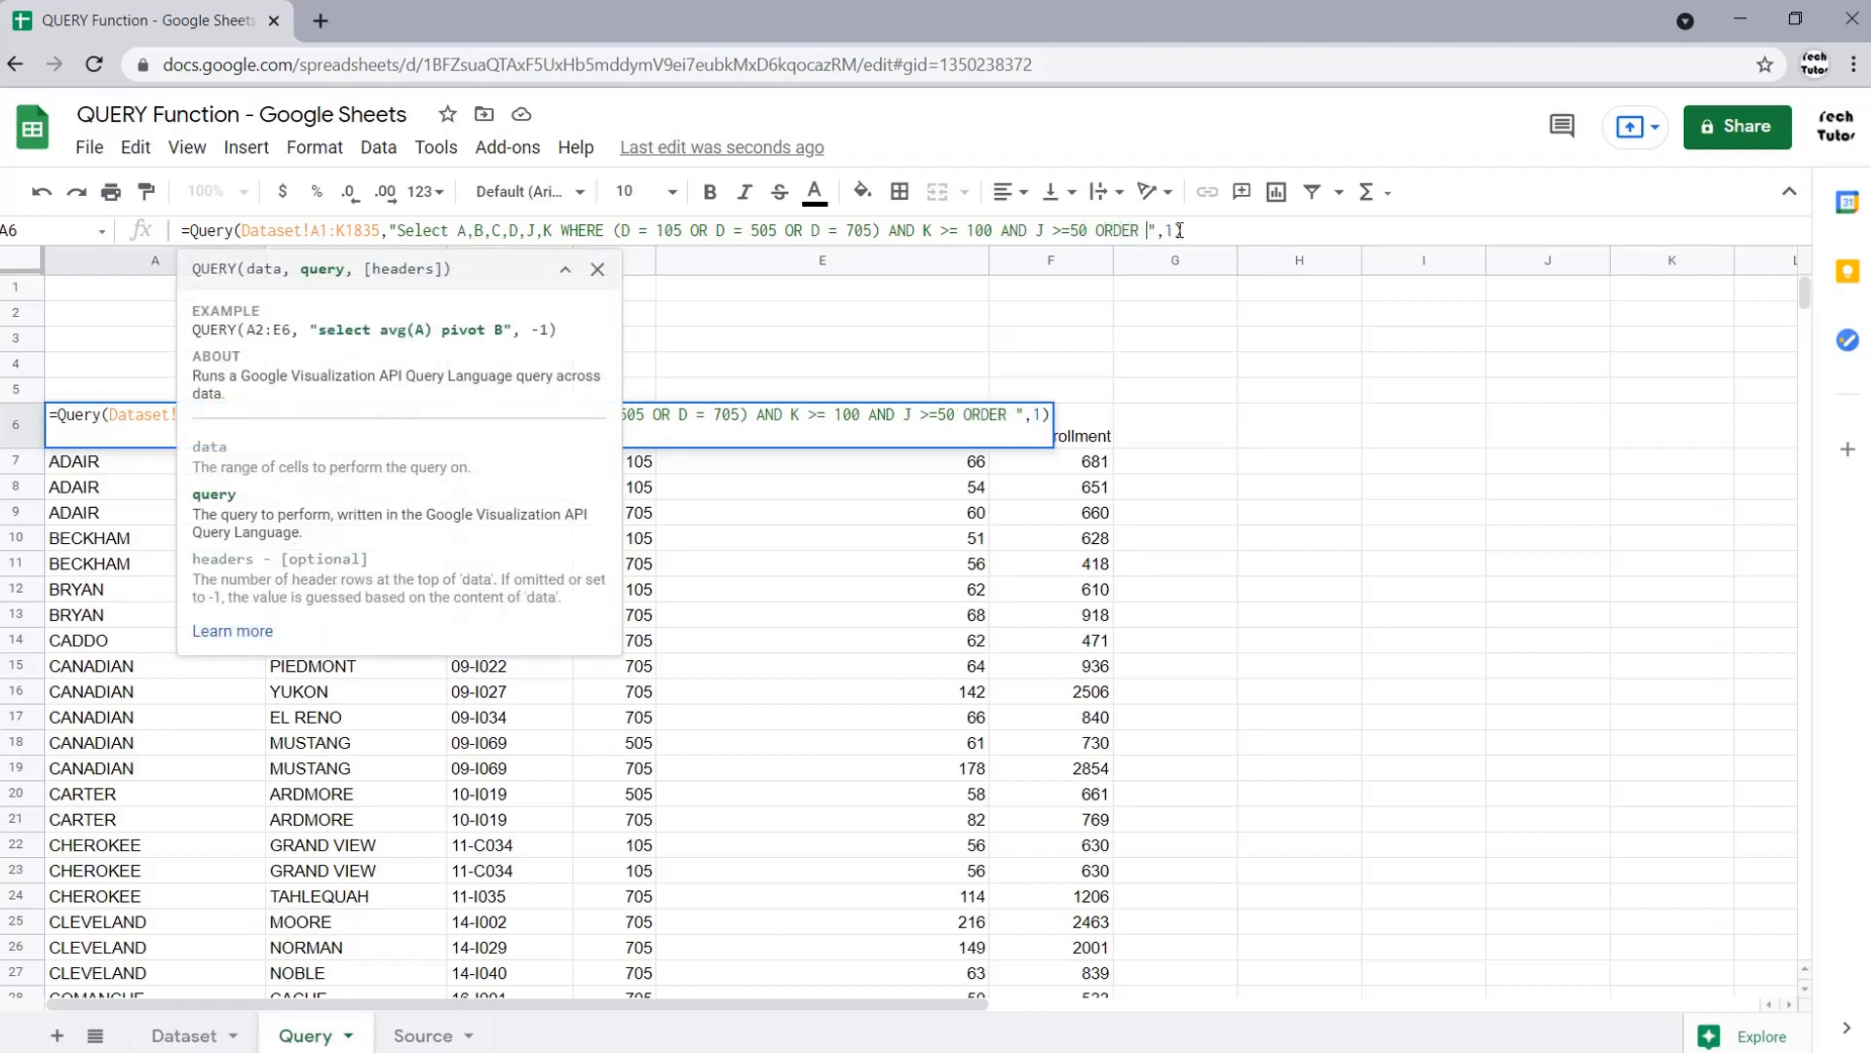
pyautogui.write('BY K')
pyautogui.press('Return')
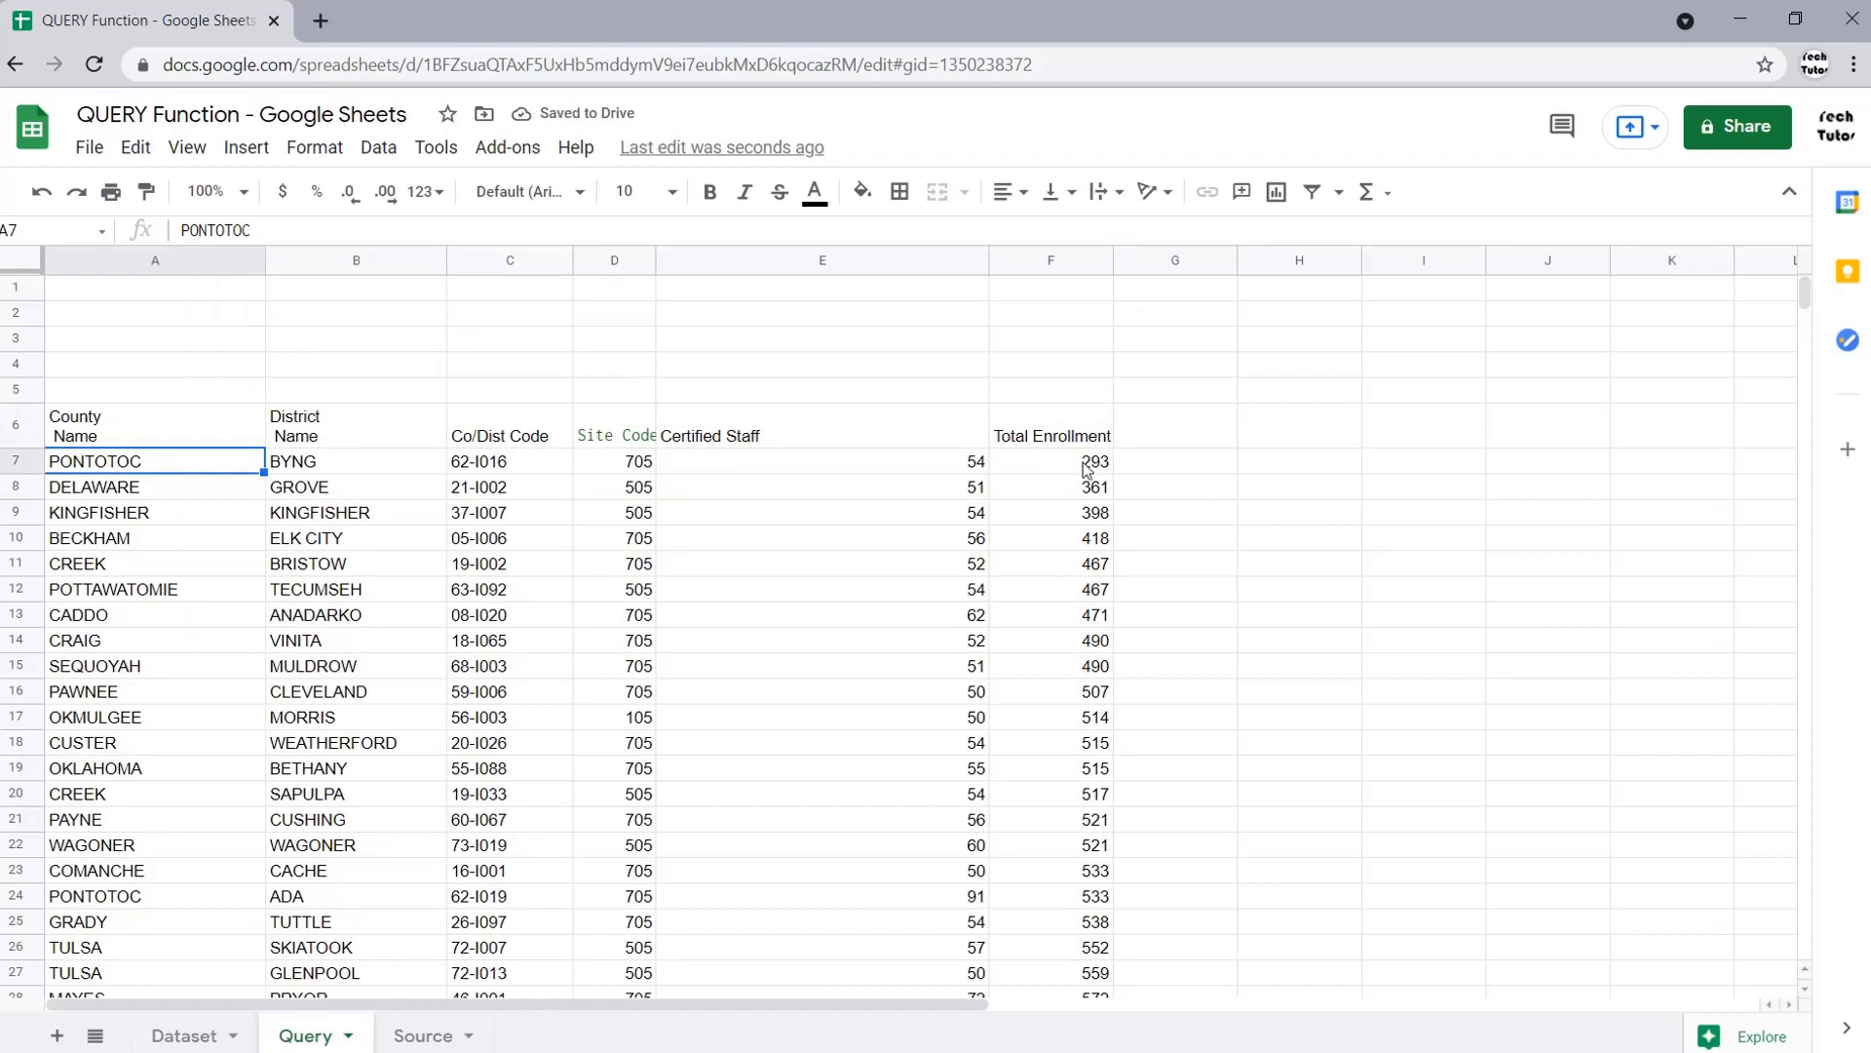
pyautogui.moveTo(1079, 464); pyautogui.dragTo(1100, 795)
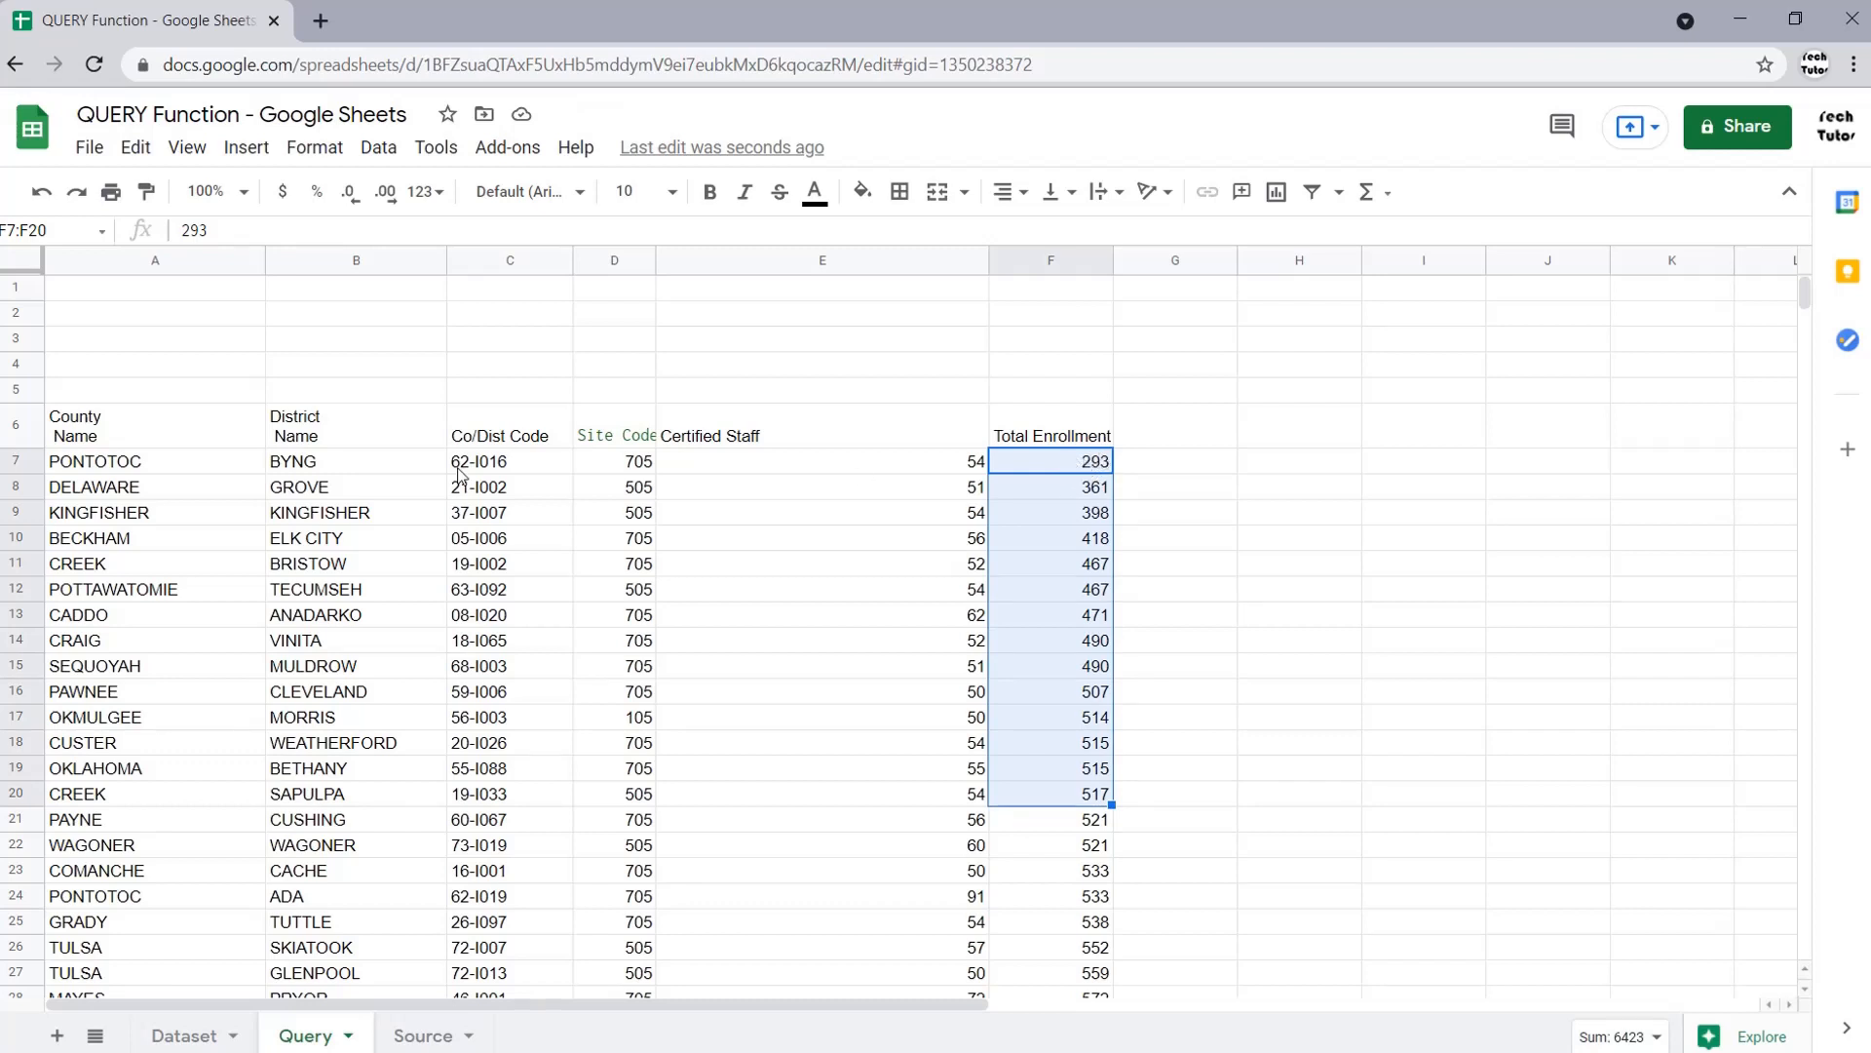
# - Make the A6 query sort descending by adding DESC after ORDER BY K, and apply the formula
pyautogui.click(188, 423)
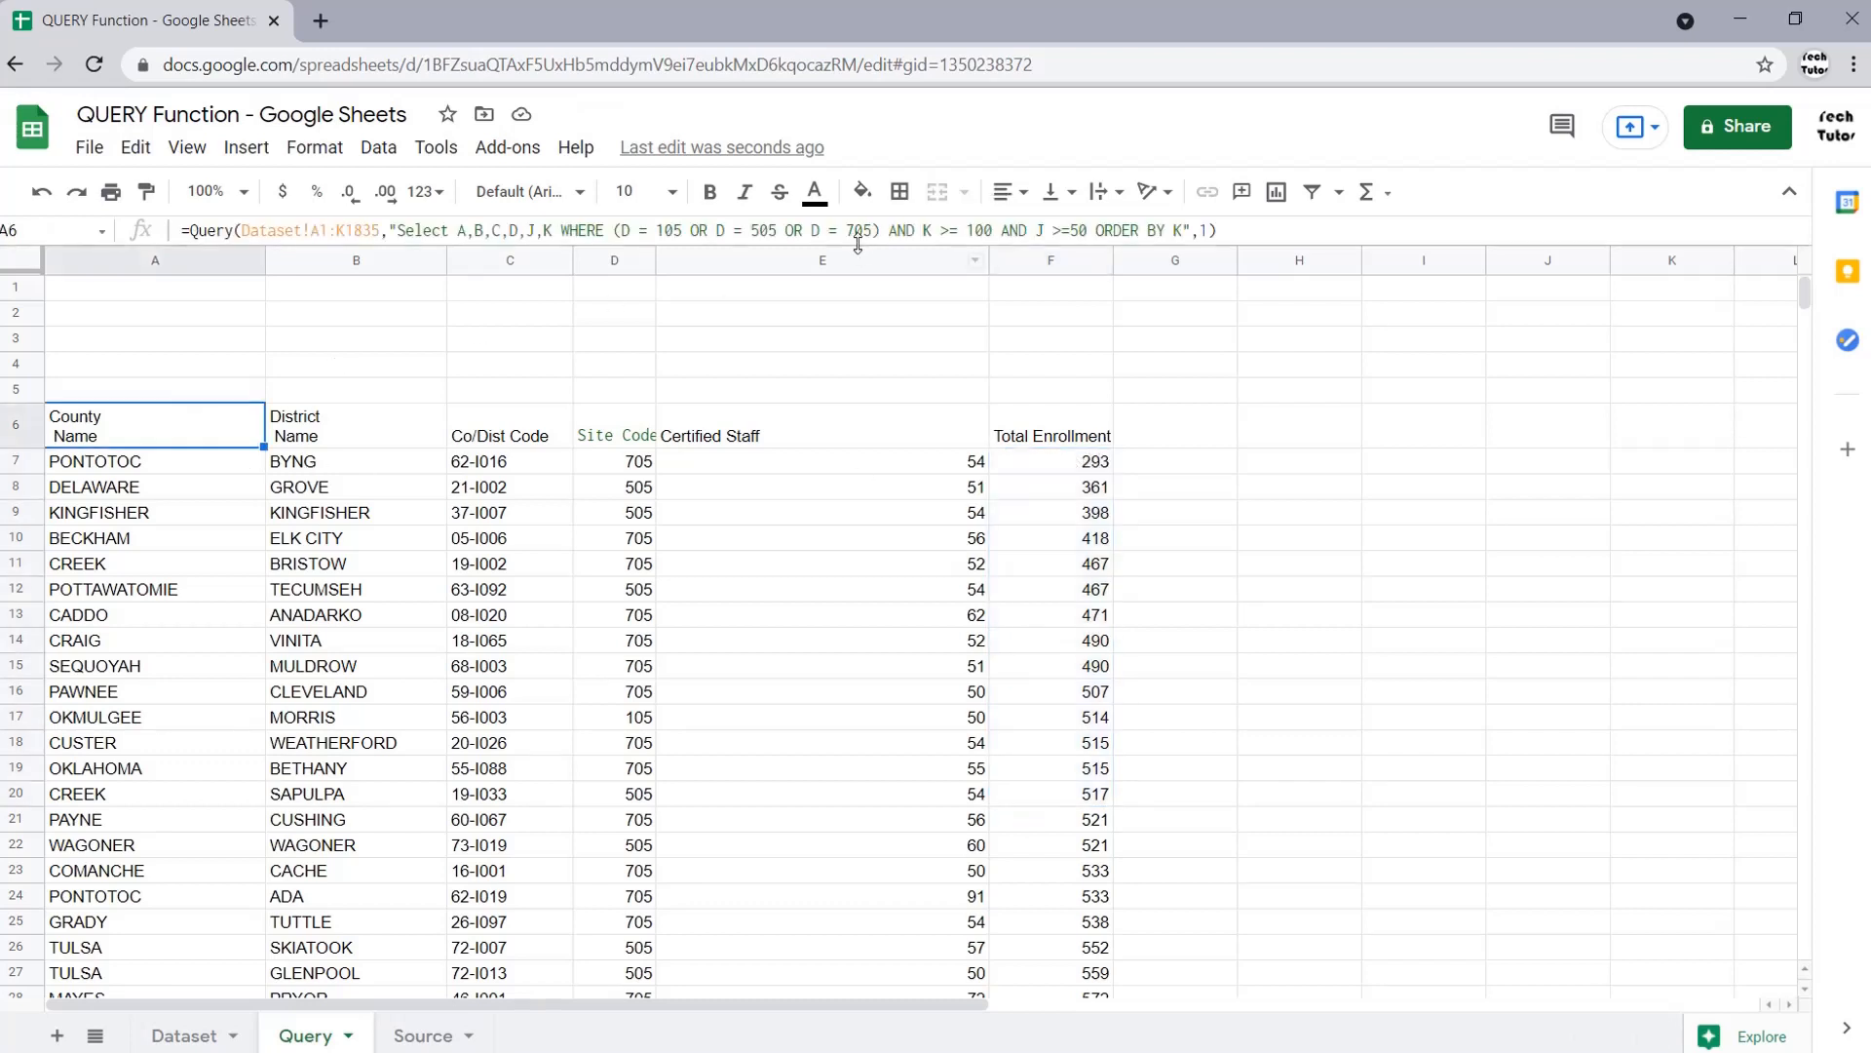
pyautogui.click(1176, 231)
pyautogui.write('D')
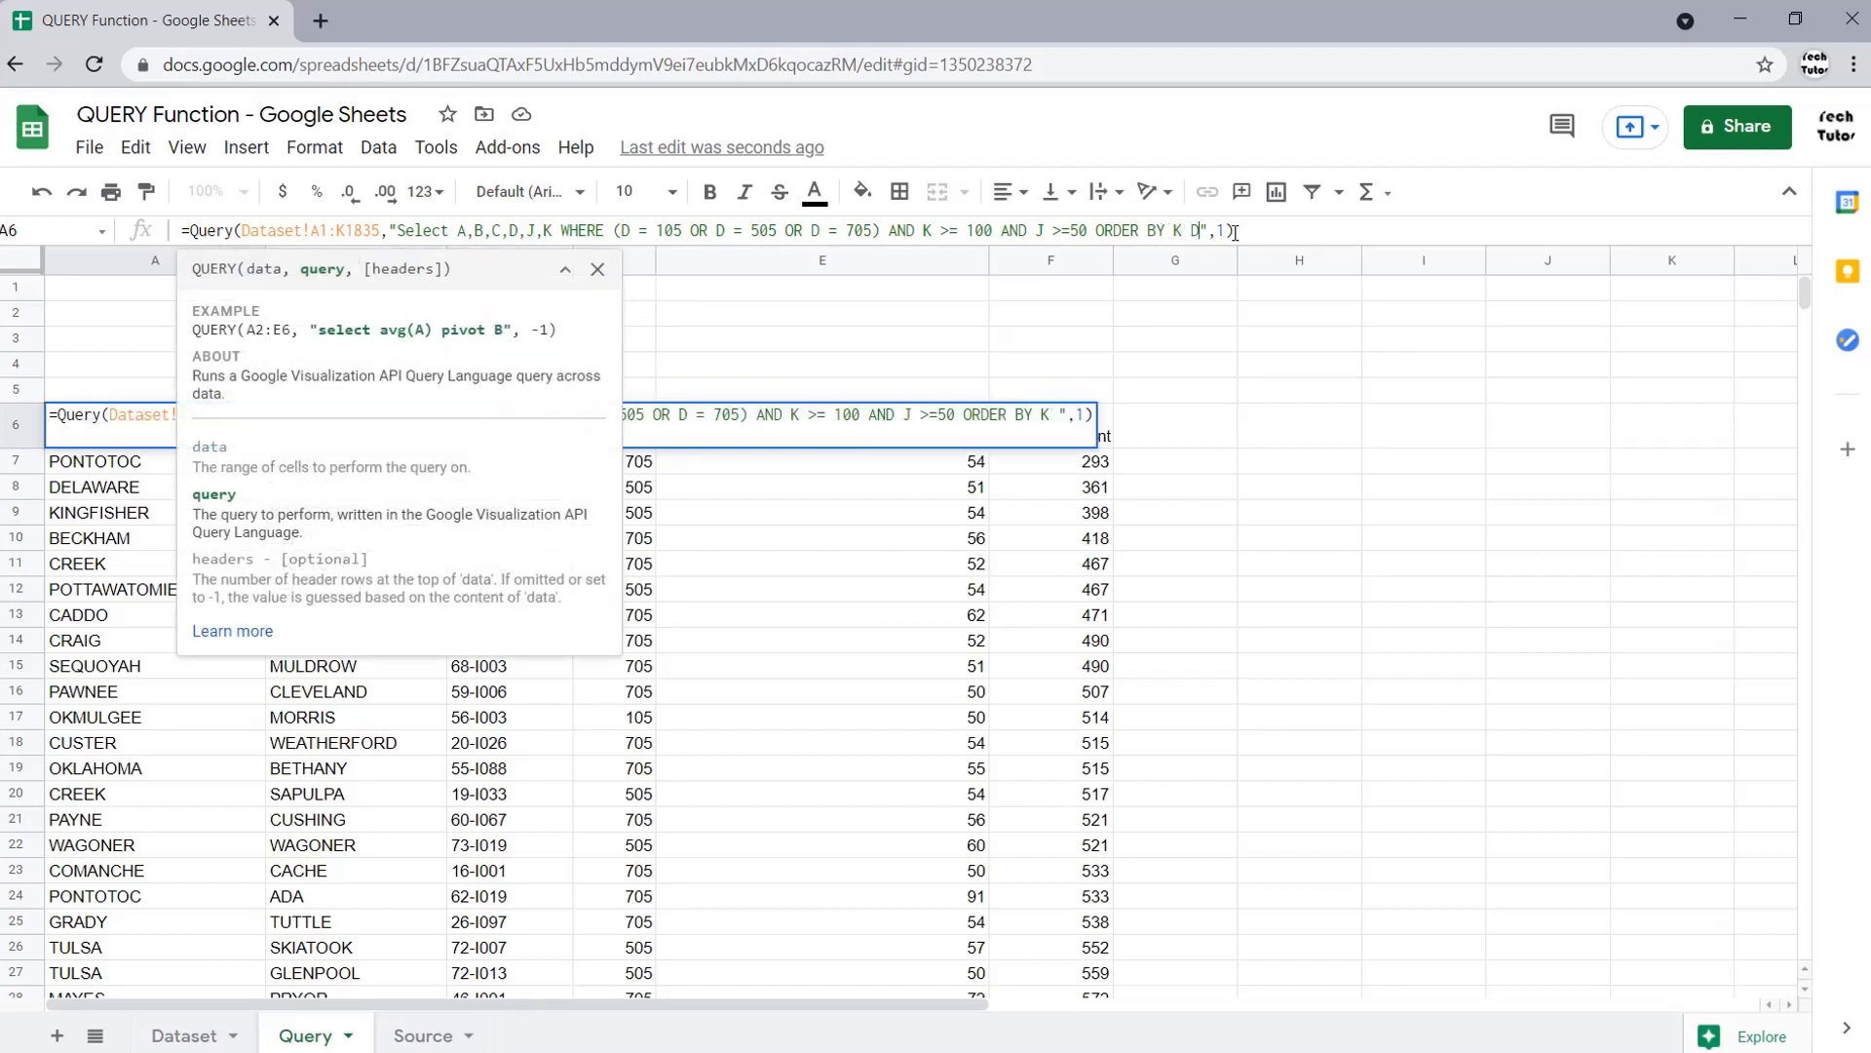
pyautogui.write('ESC')
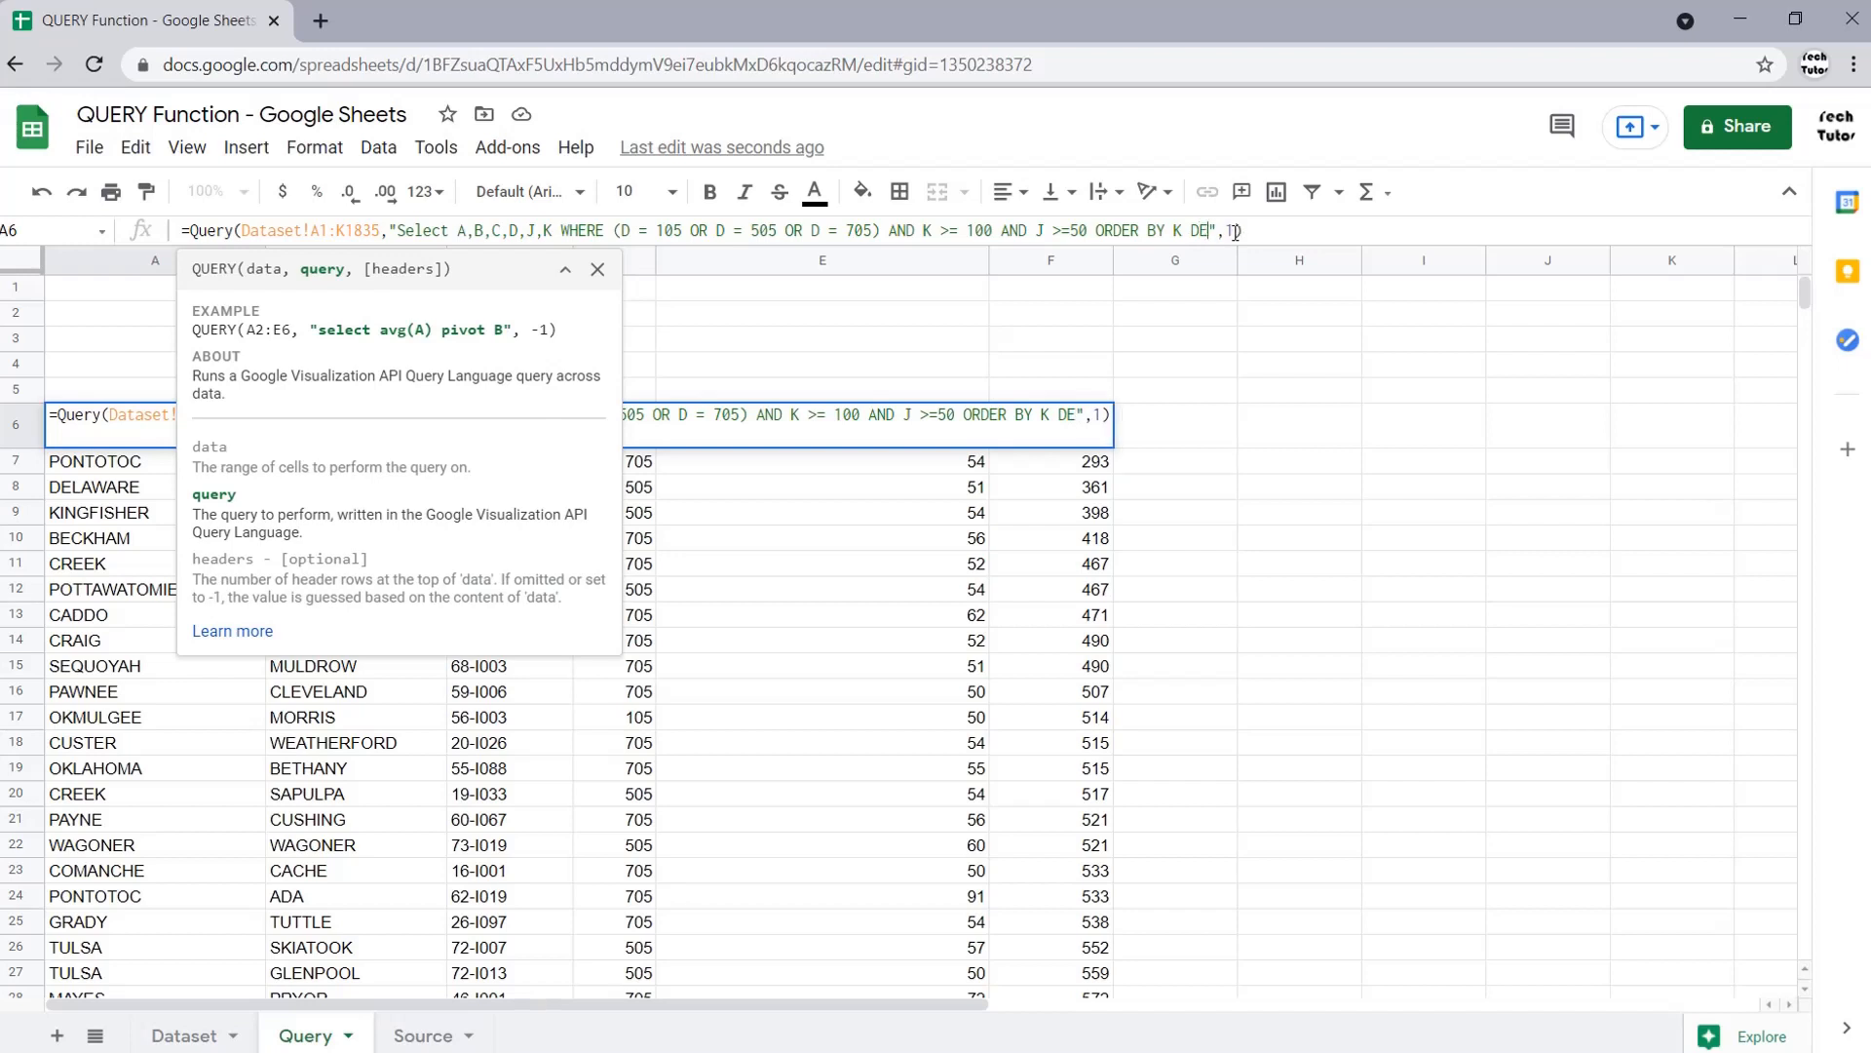
pyautogui.press('Return')
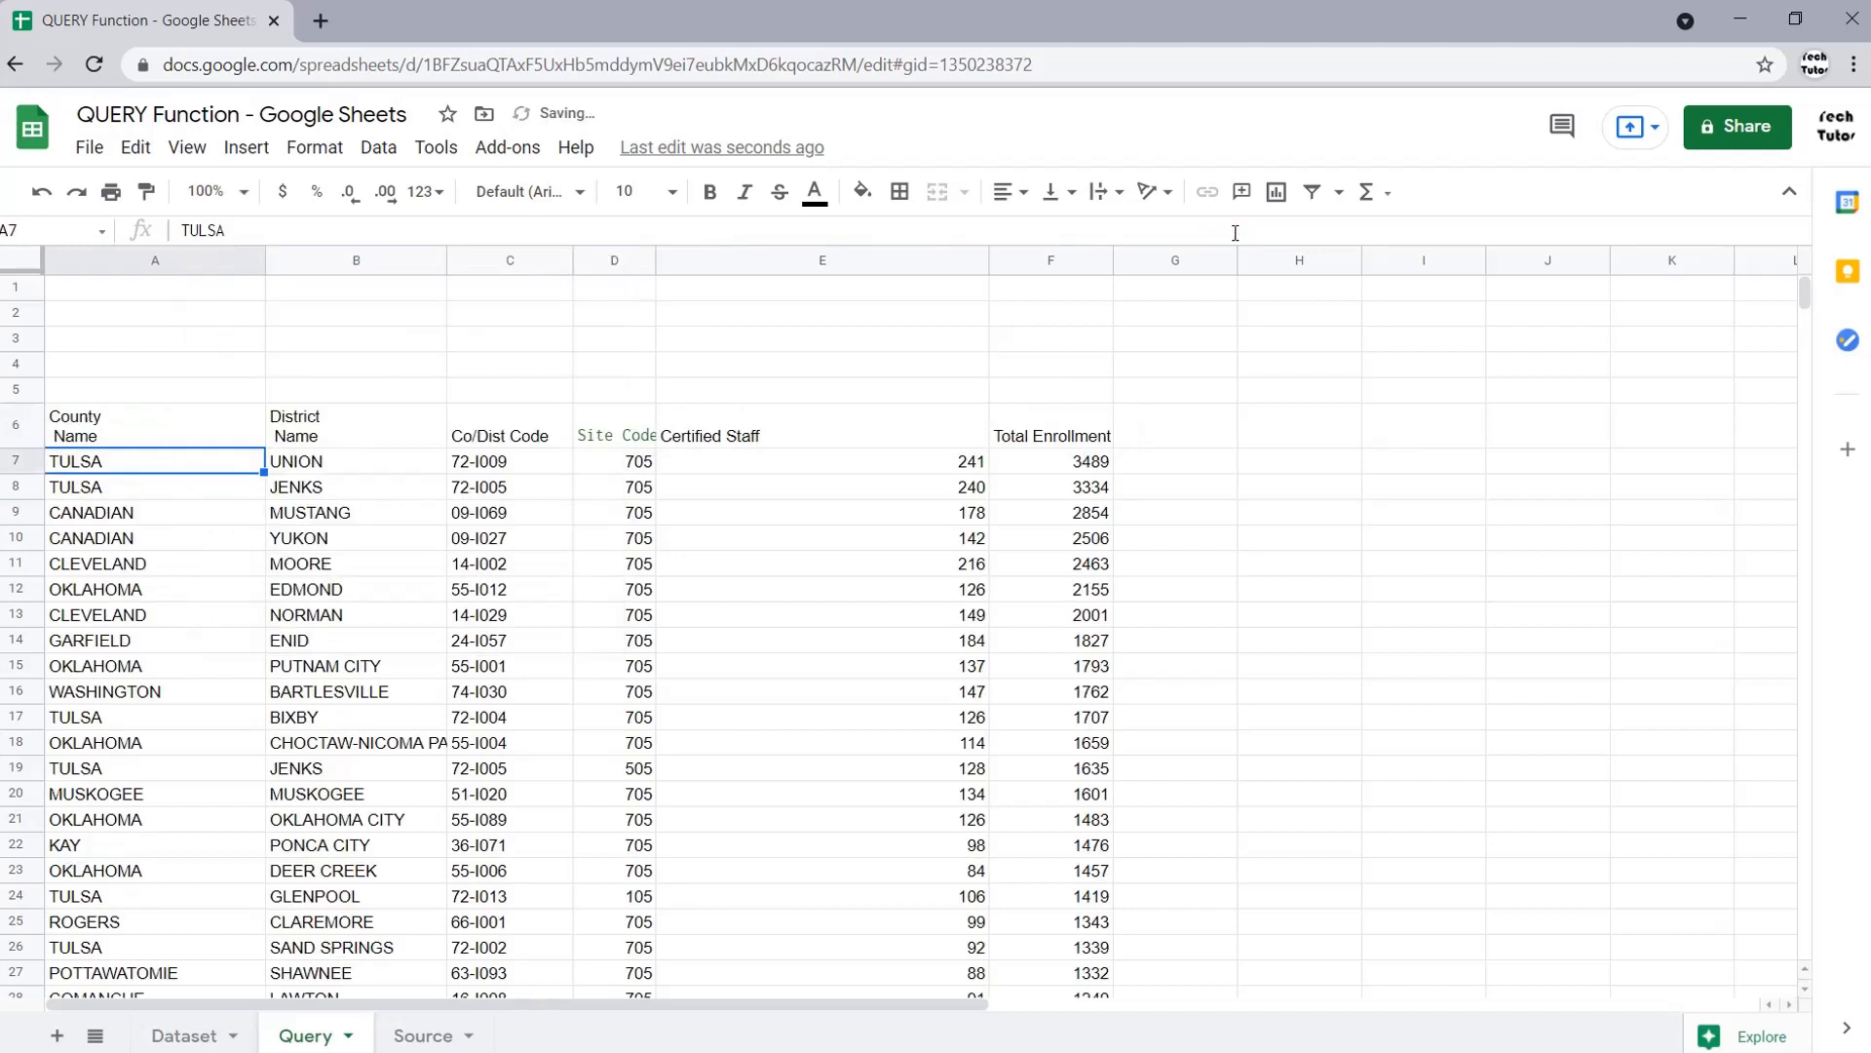
pyautogui.click(1084, 468)
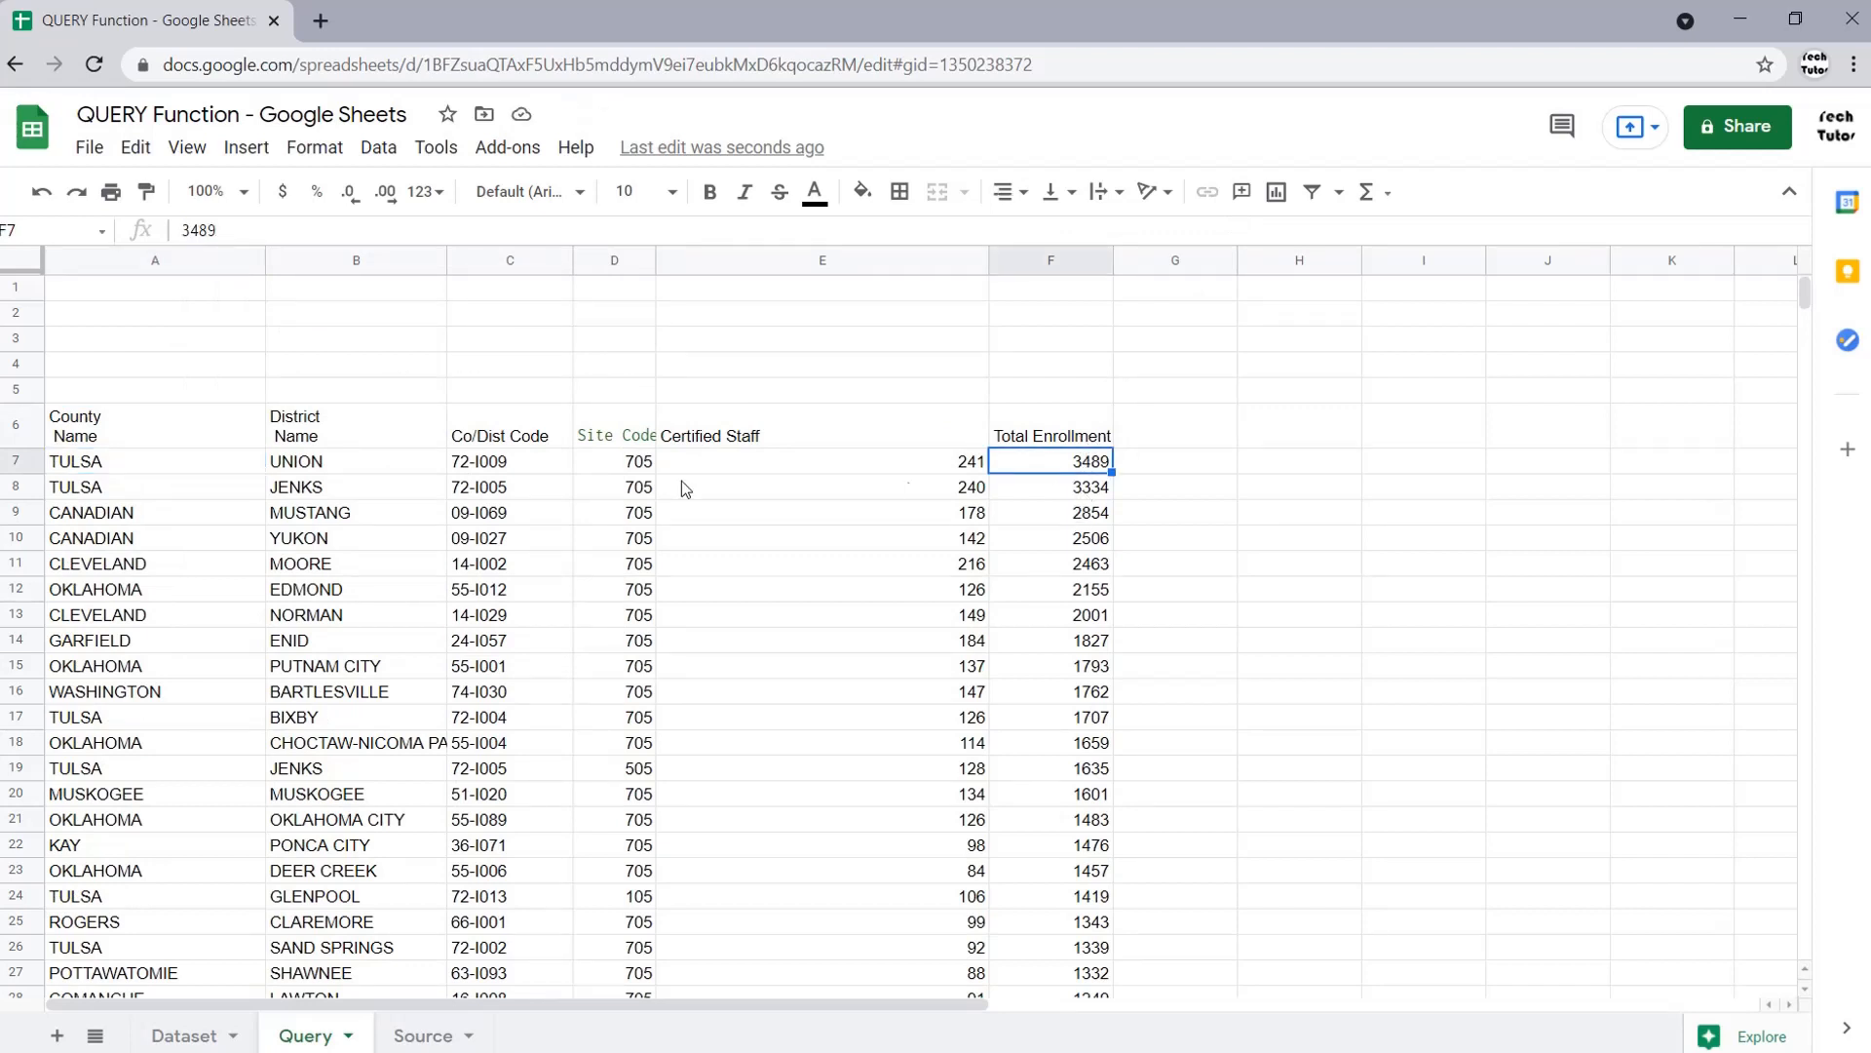
pyautogui.click(170, 419)
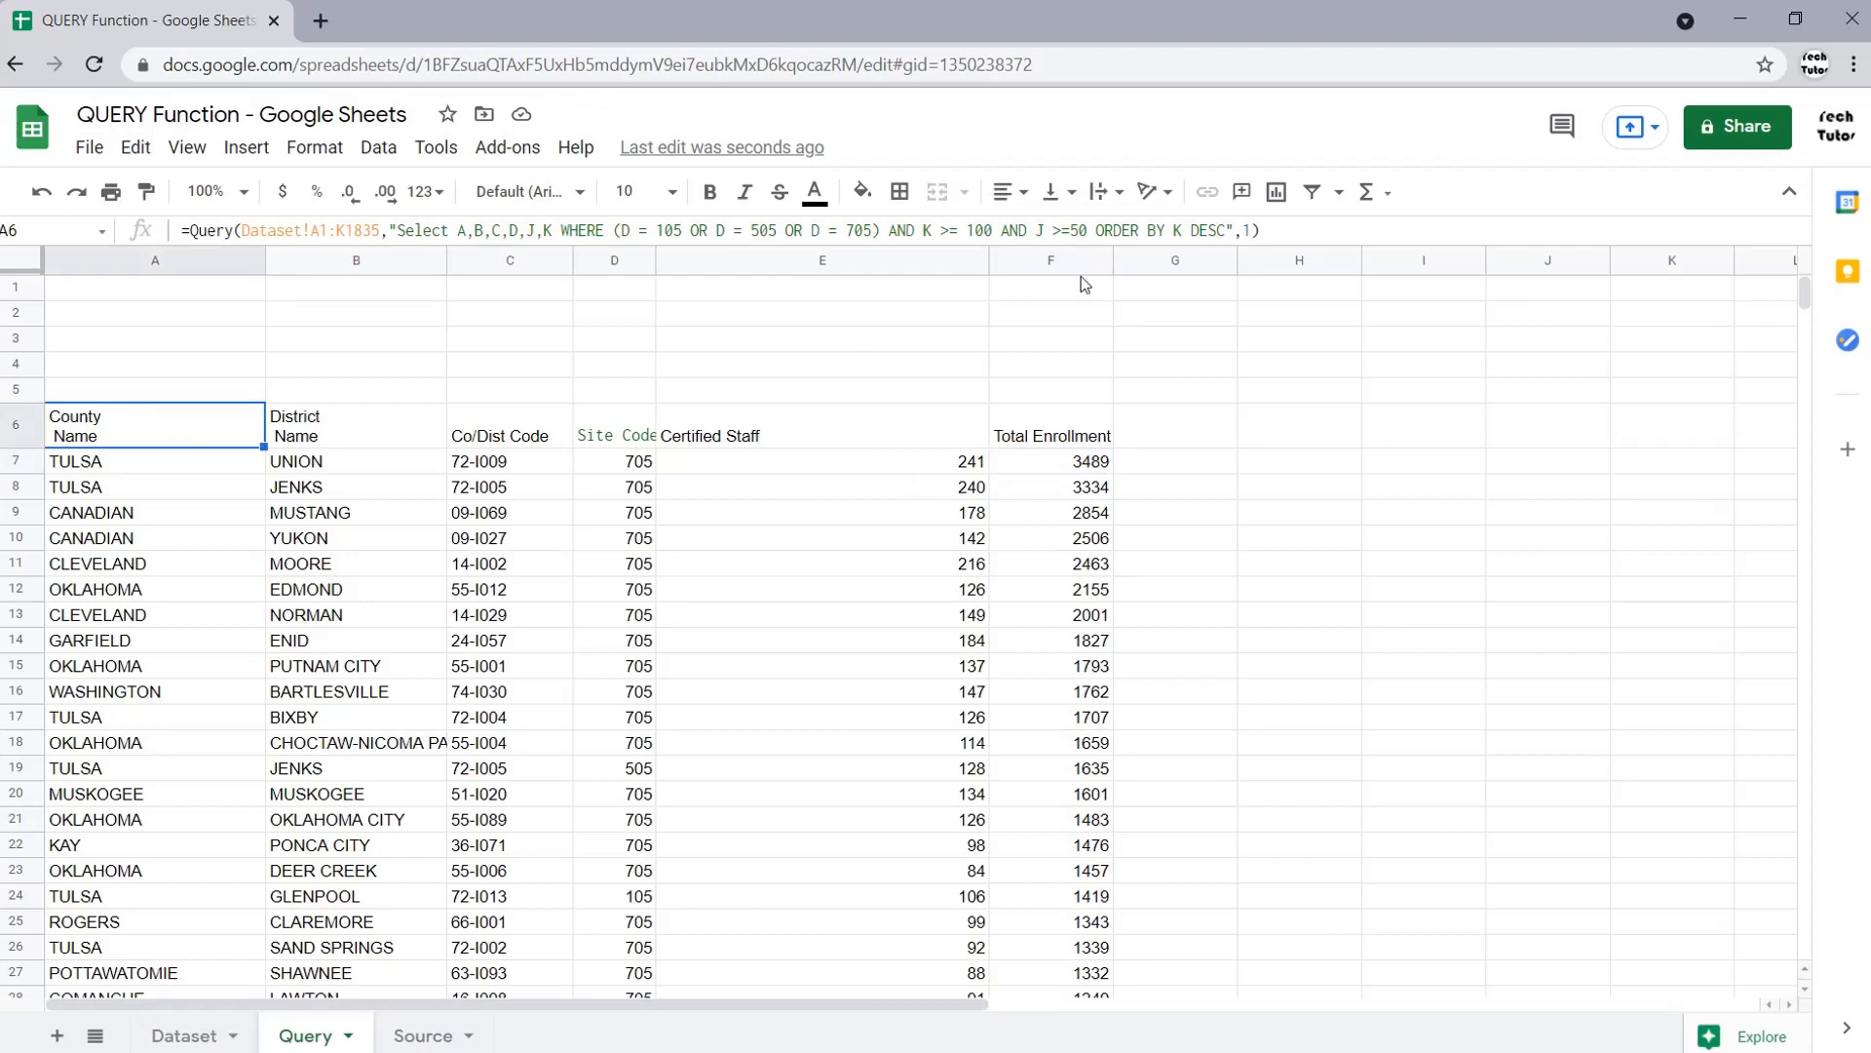
pyautogui.click(1225, 231)
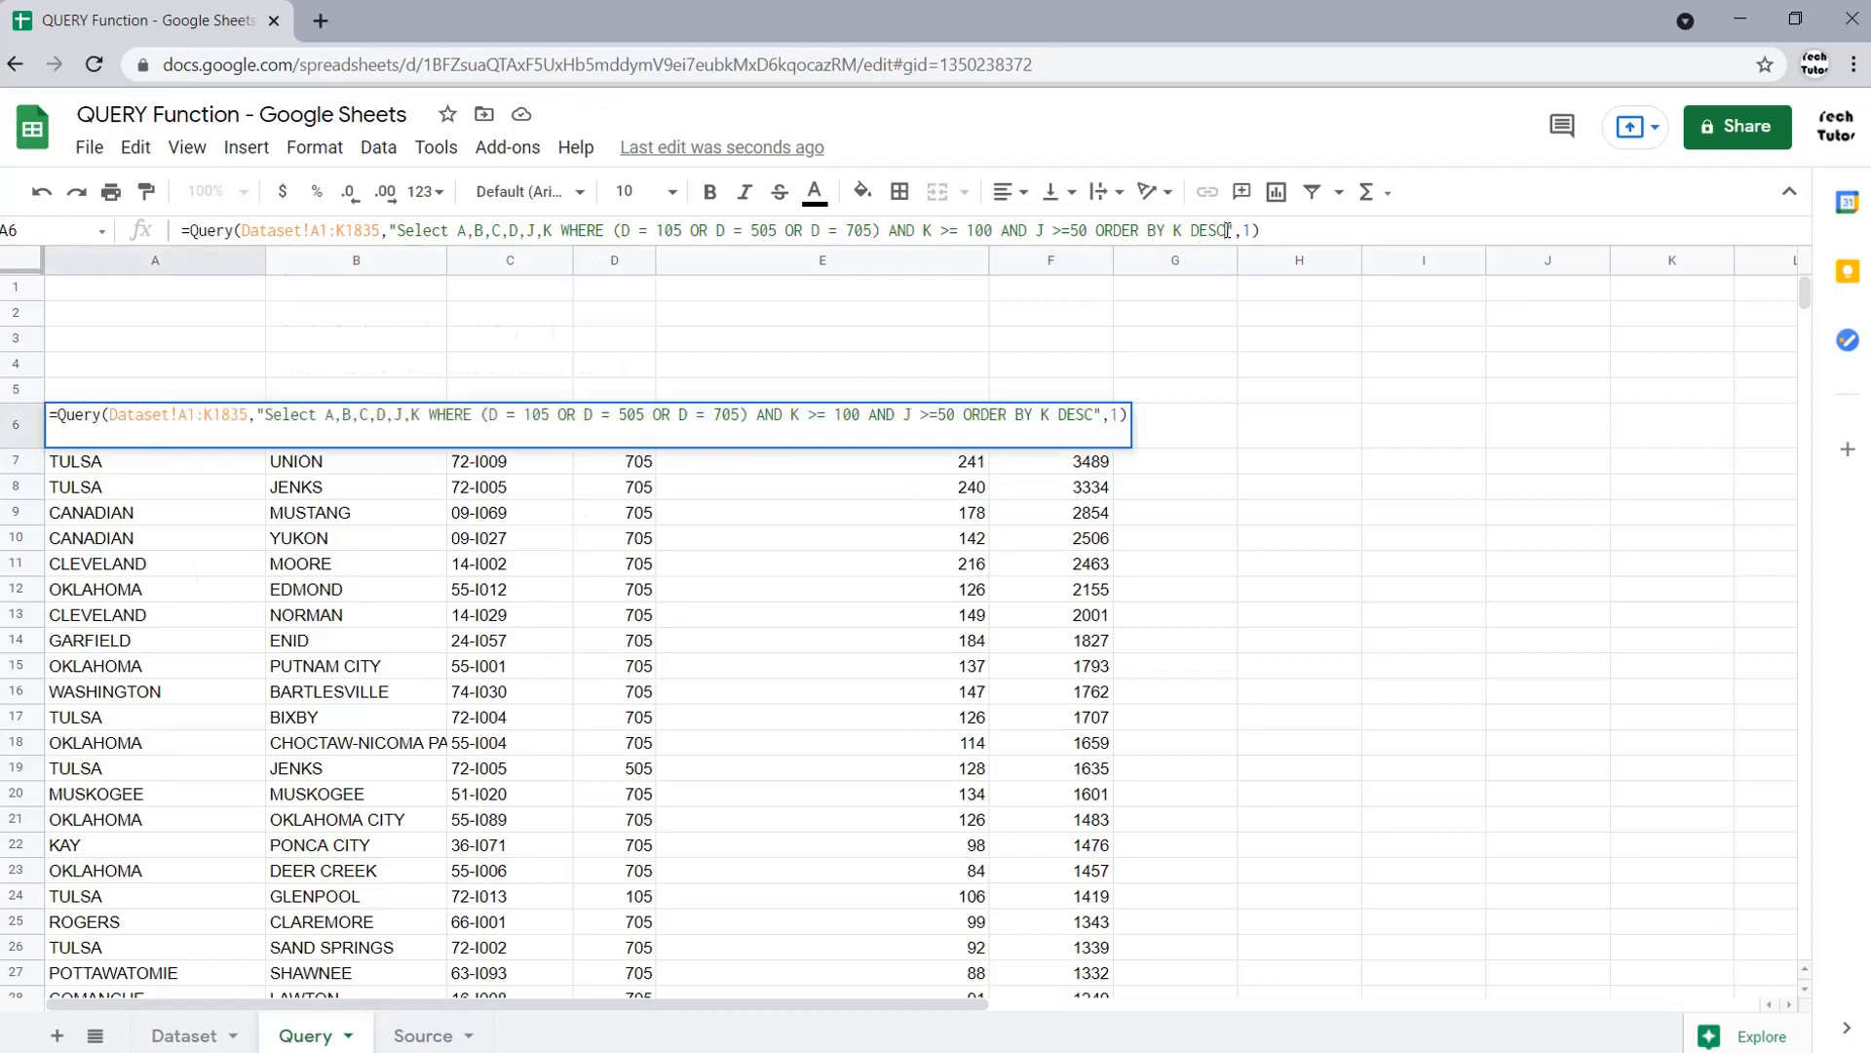
pyautogui.click(1164, 321)
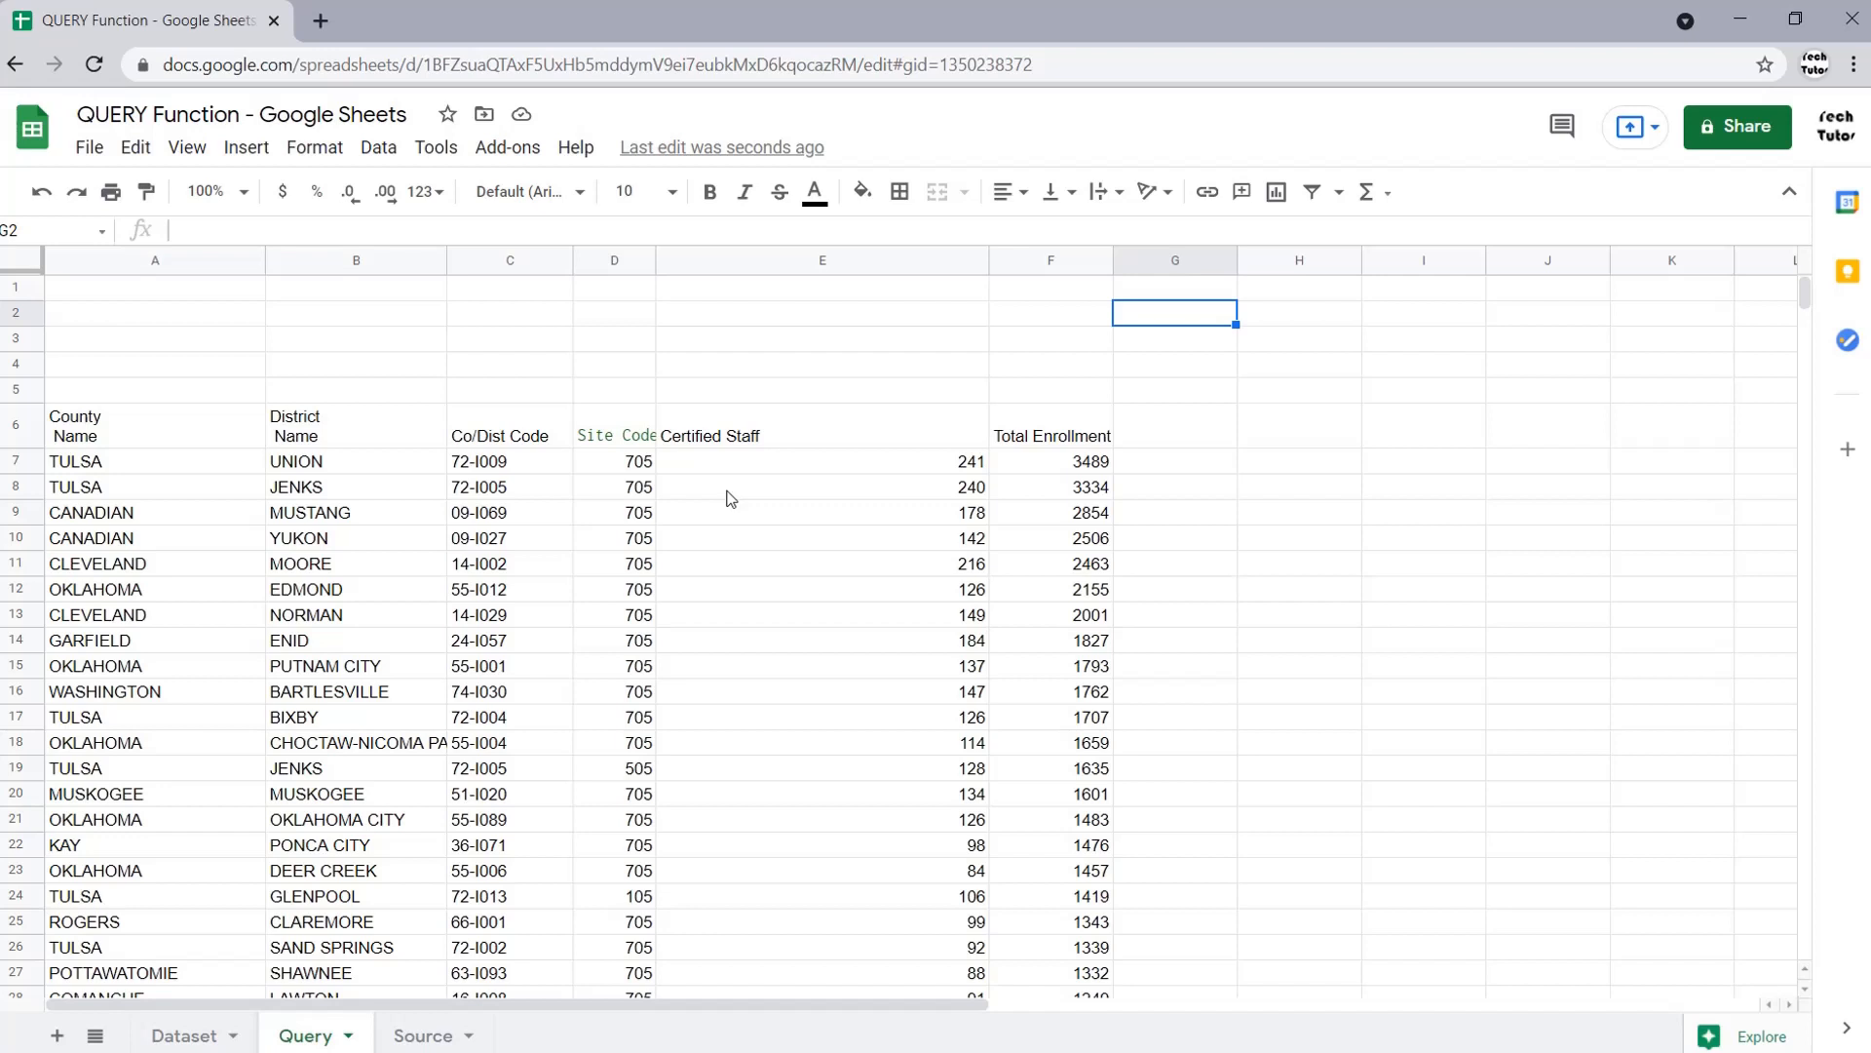
# - Append LIMIT 10 after DESC in the A6 query, apply the formula and review the result range A6:F16
pyautogui.click(206, 434)
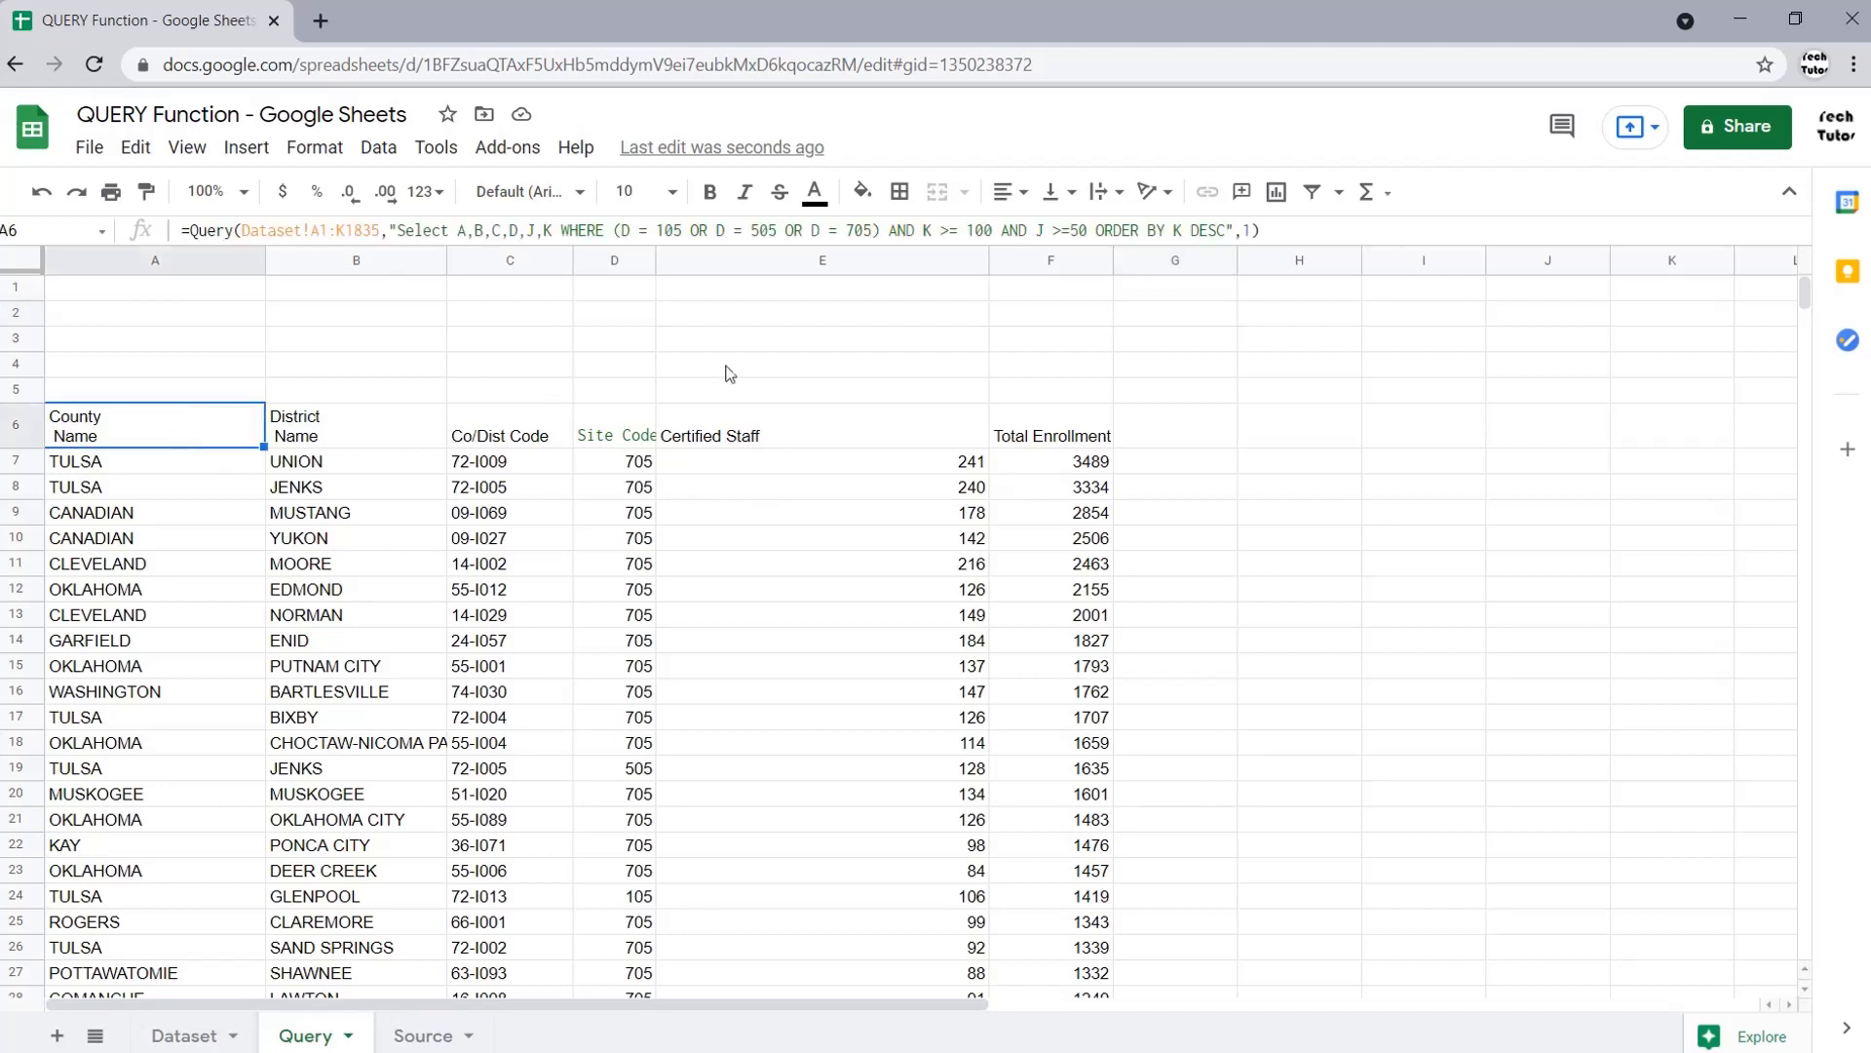
pyautogui.click(1227, 230)
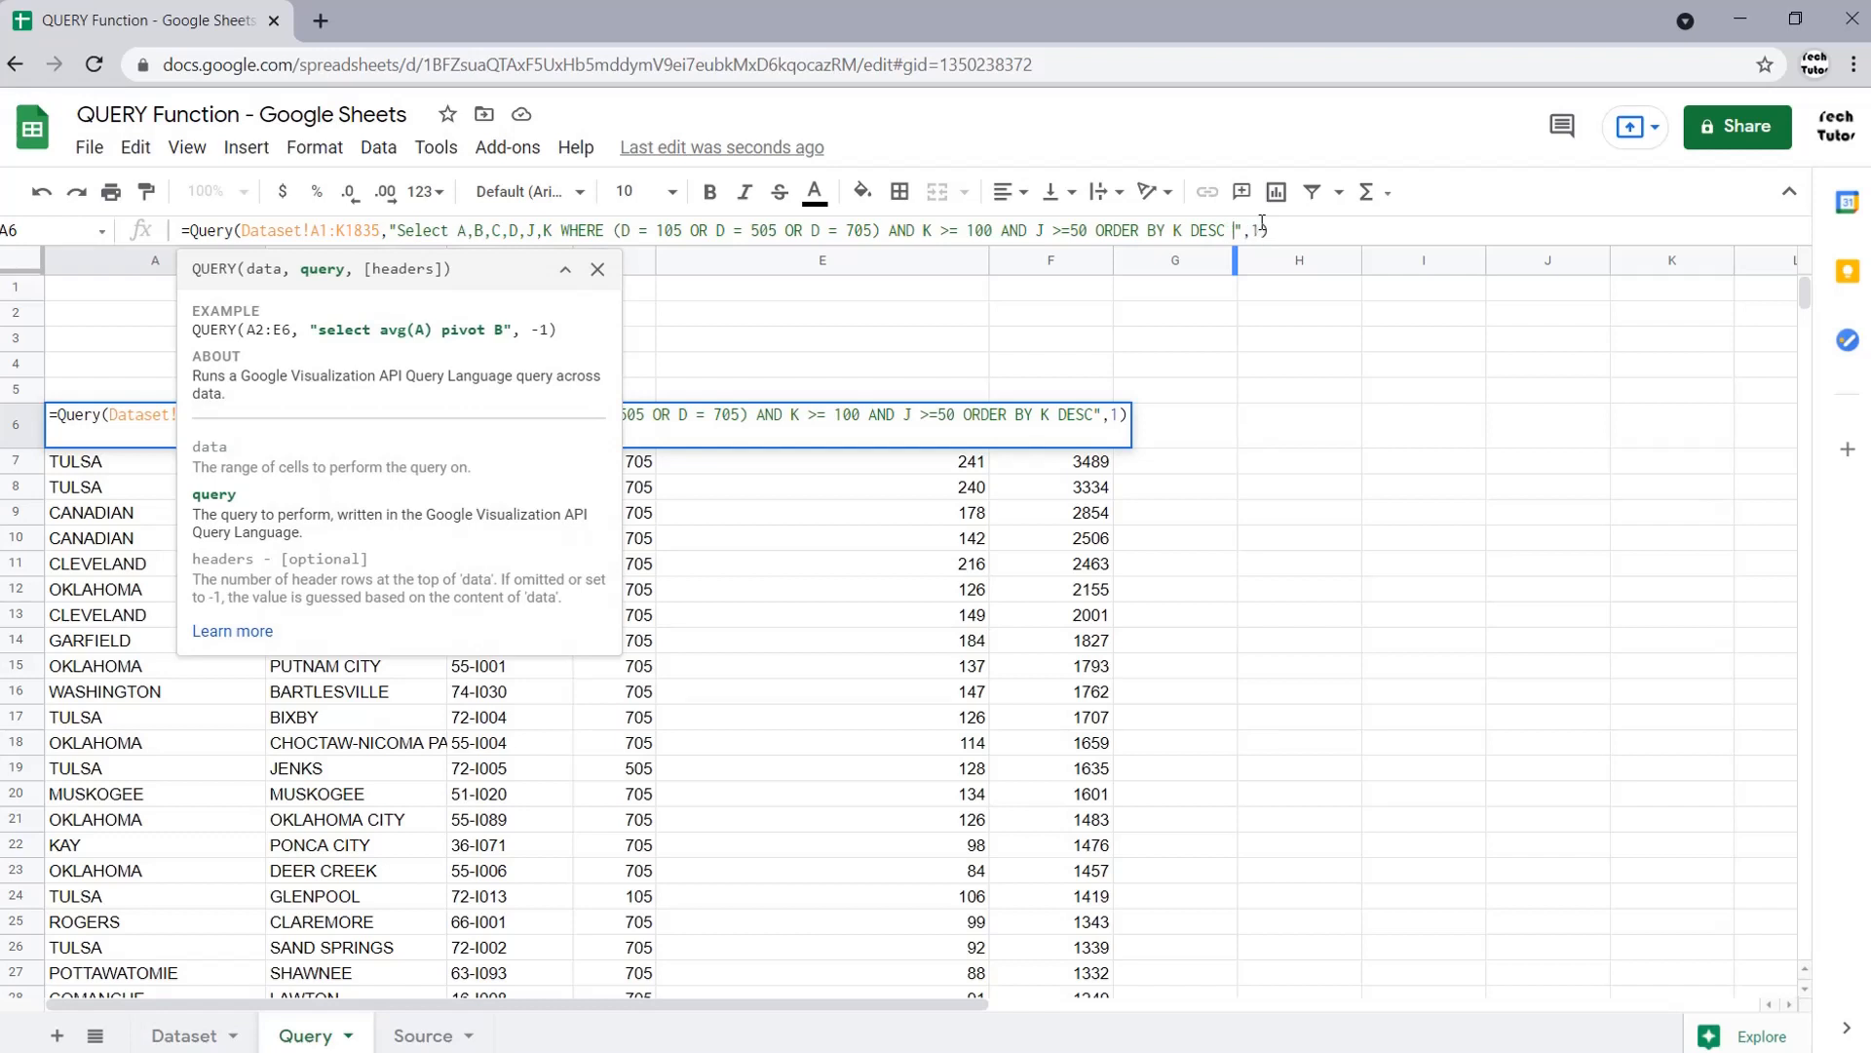
pyautogui.write('LIMIT 10')
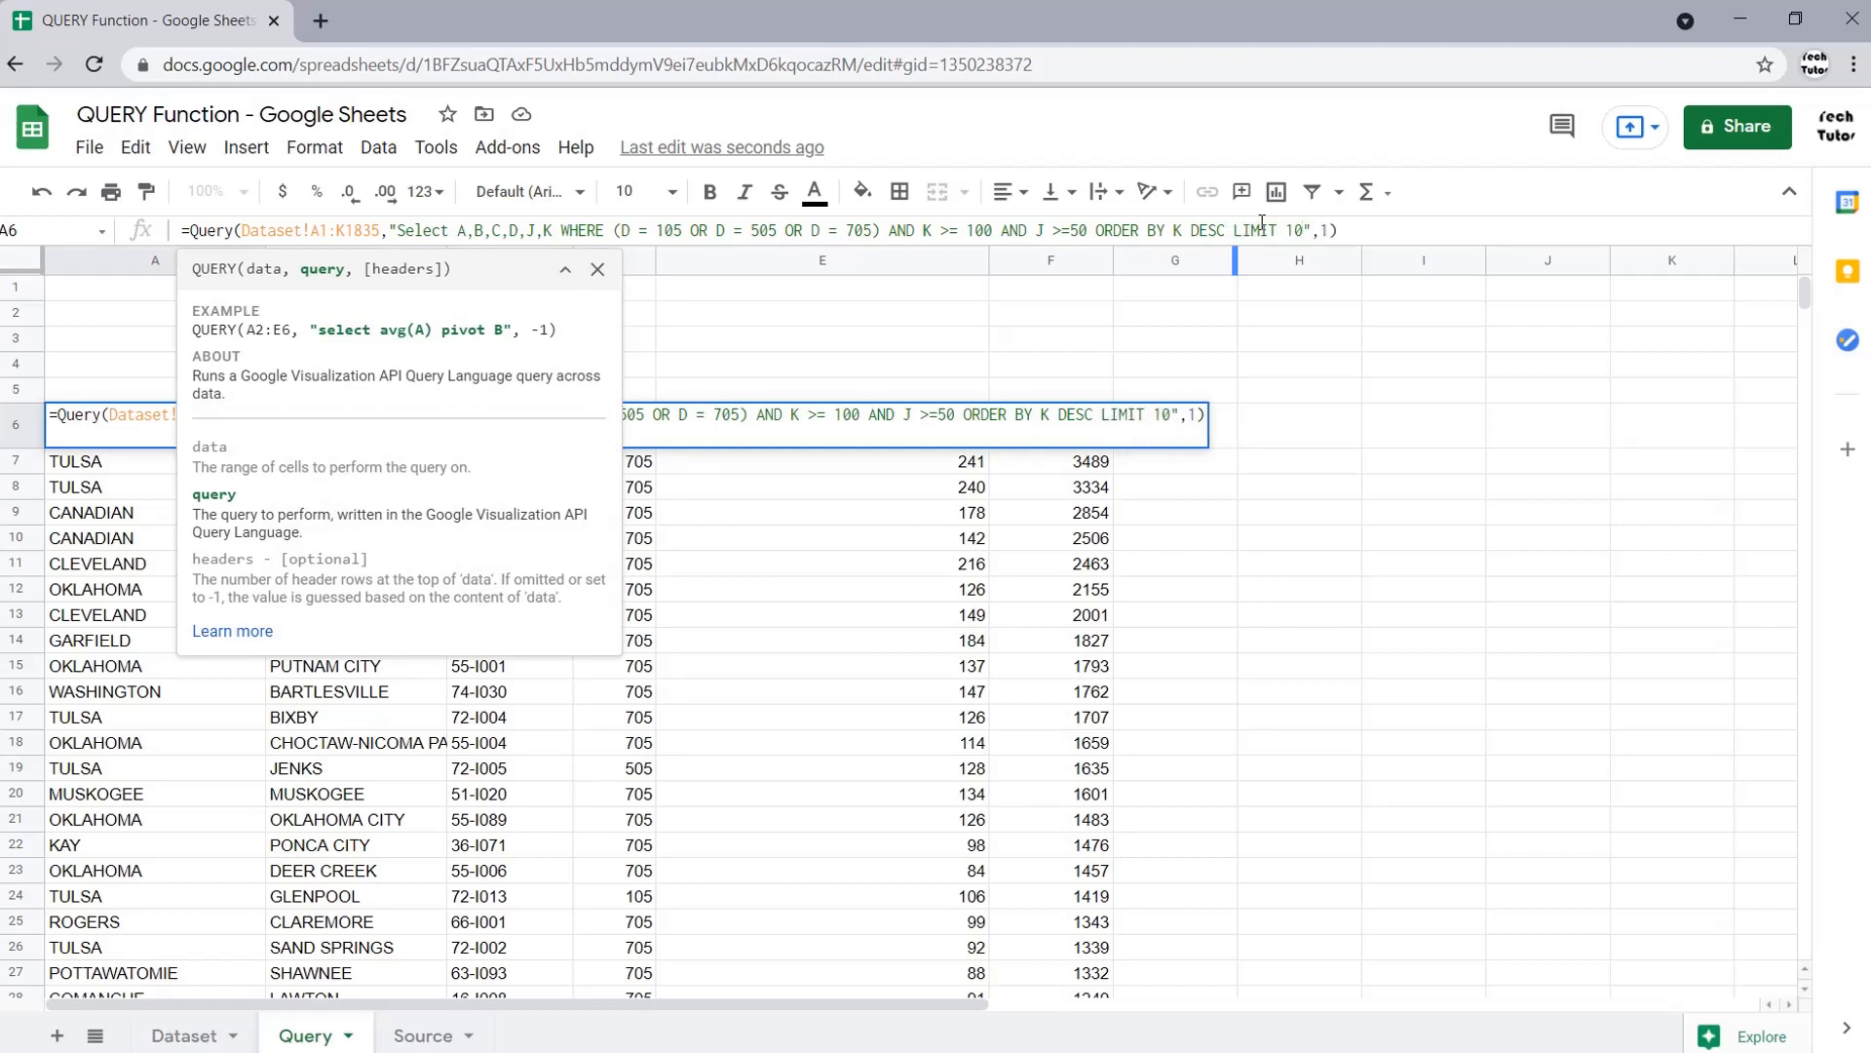
pyautogui.press('Return')
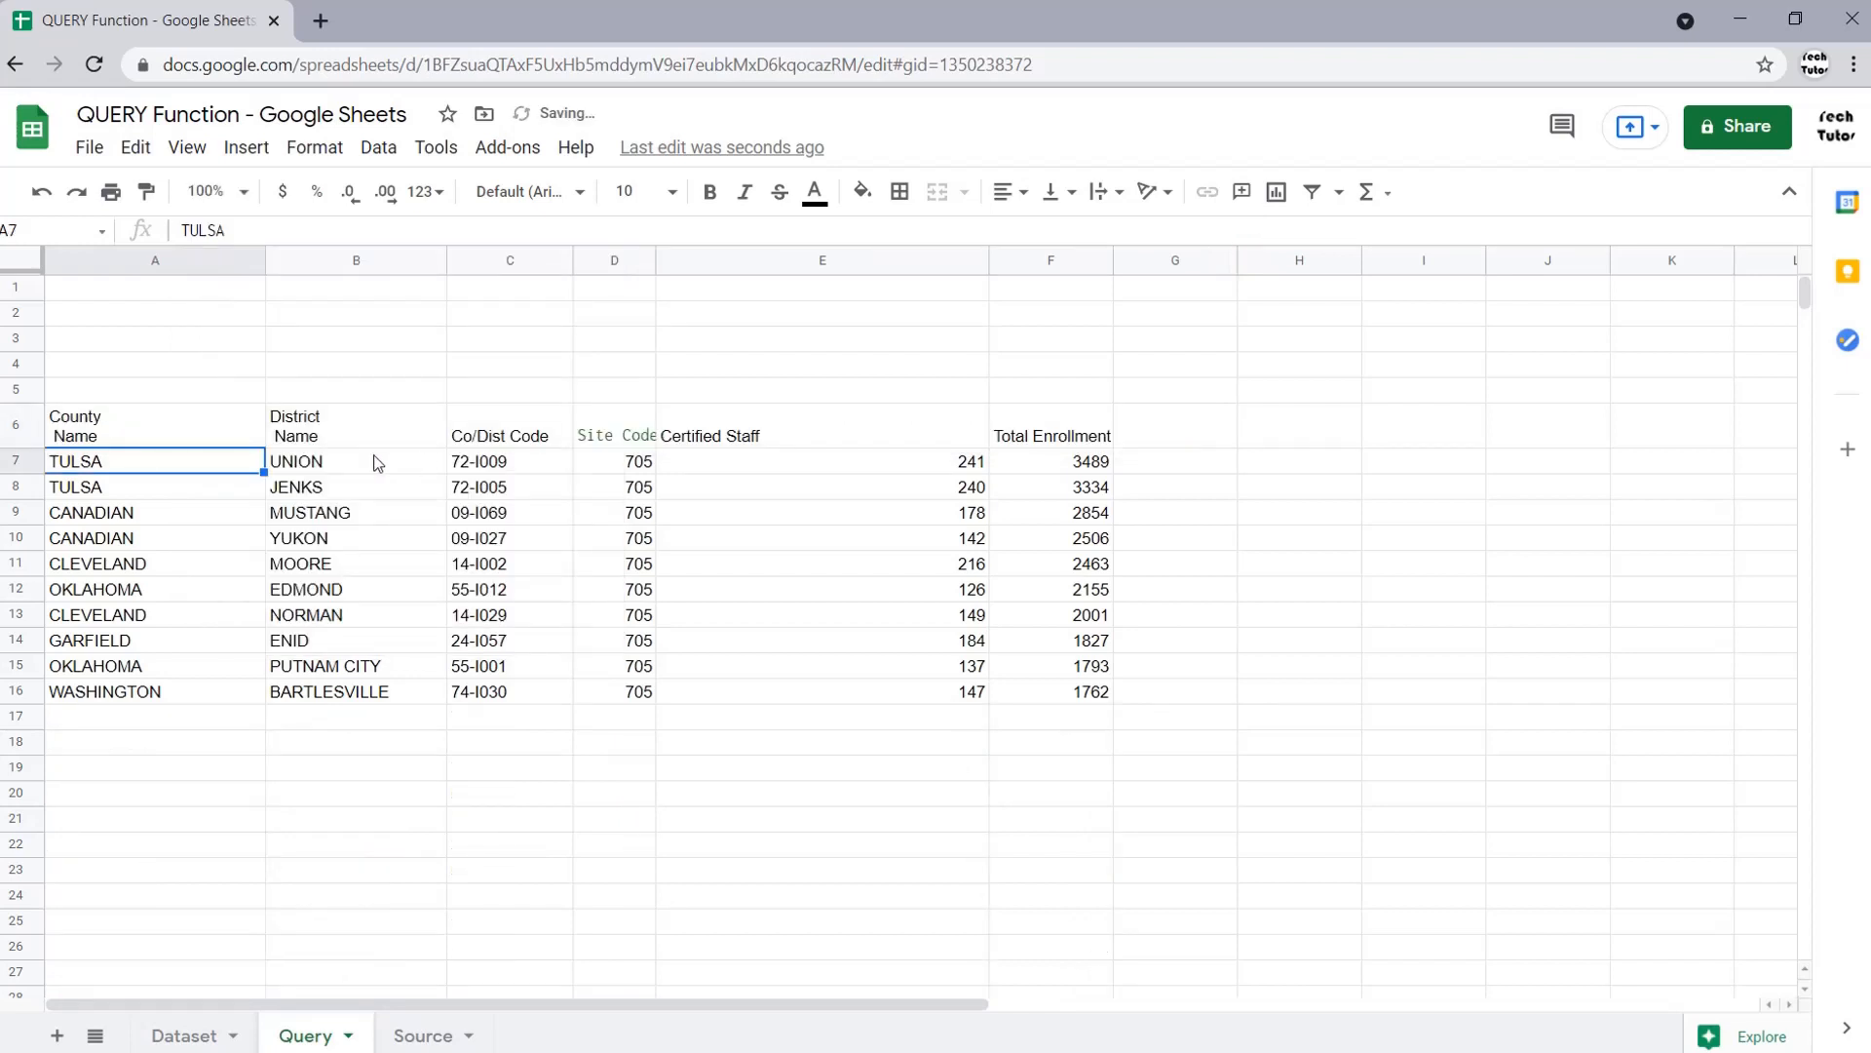
pyautogui.click(198, 430)
pyautogui.moveTo(198, 429); pyautogui.dragTo(1065, 698)
pyautogui.click(1230, 543)
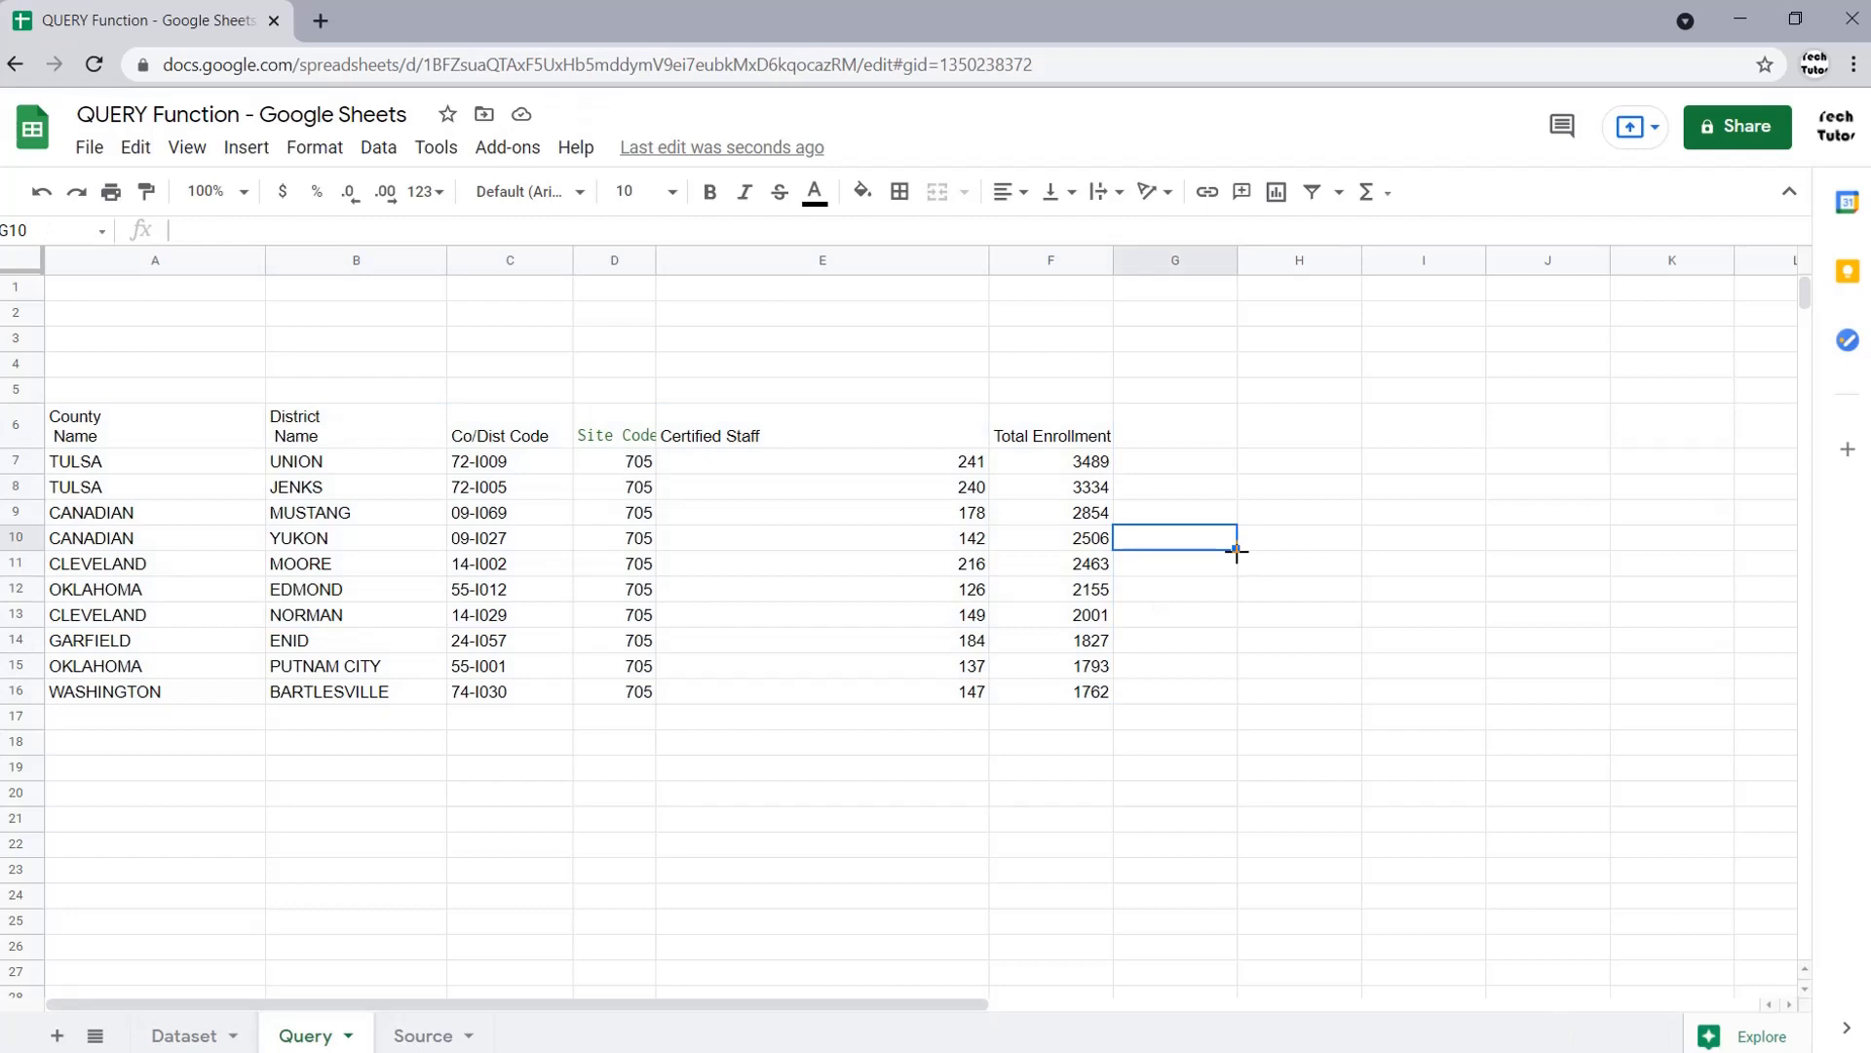
pyautogui.click(155, 443)
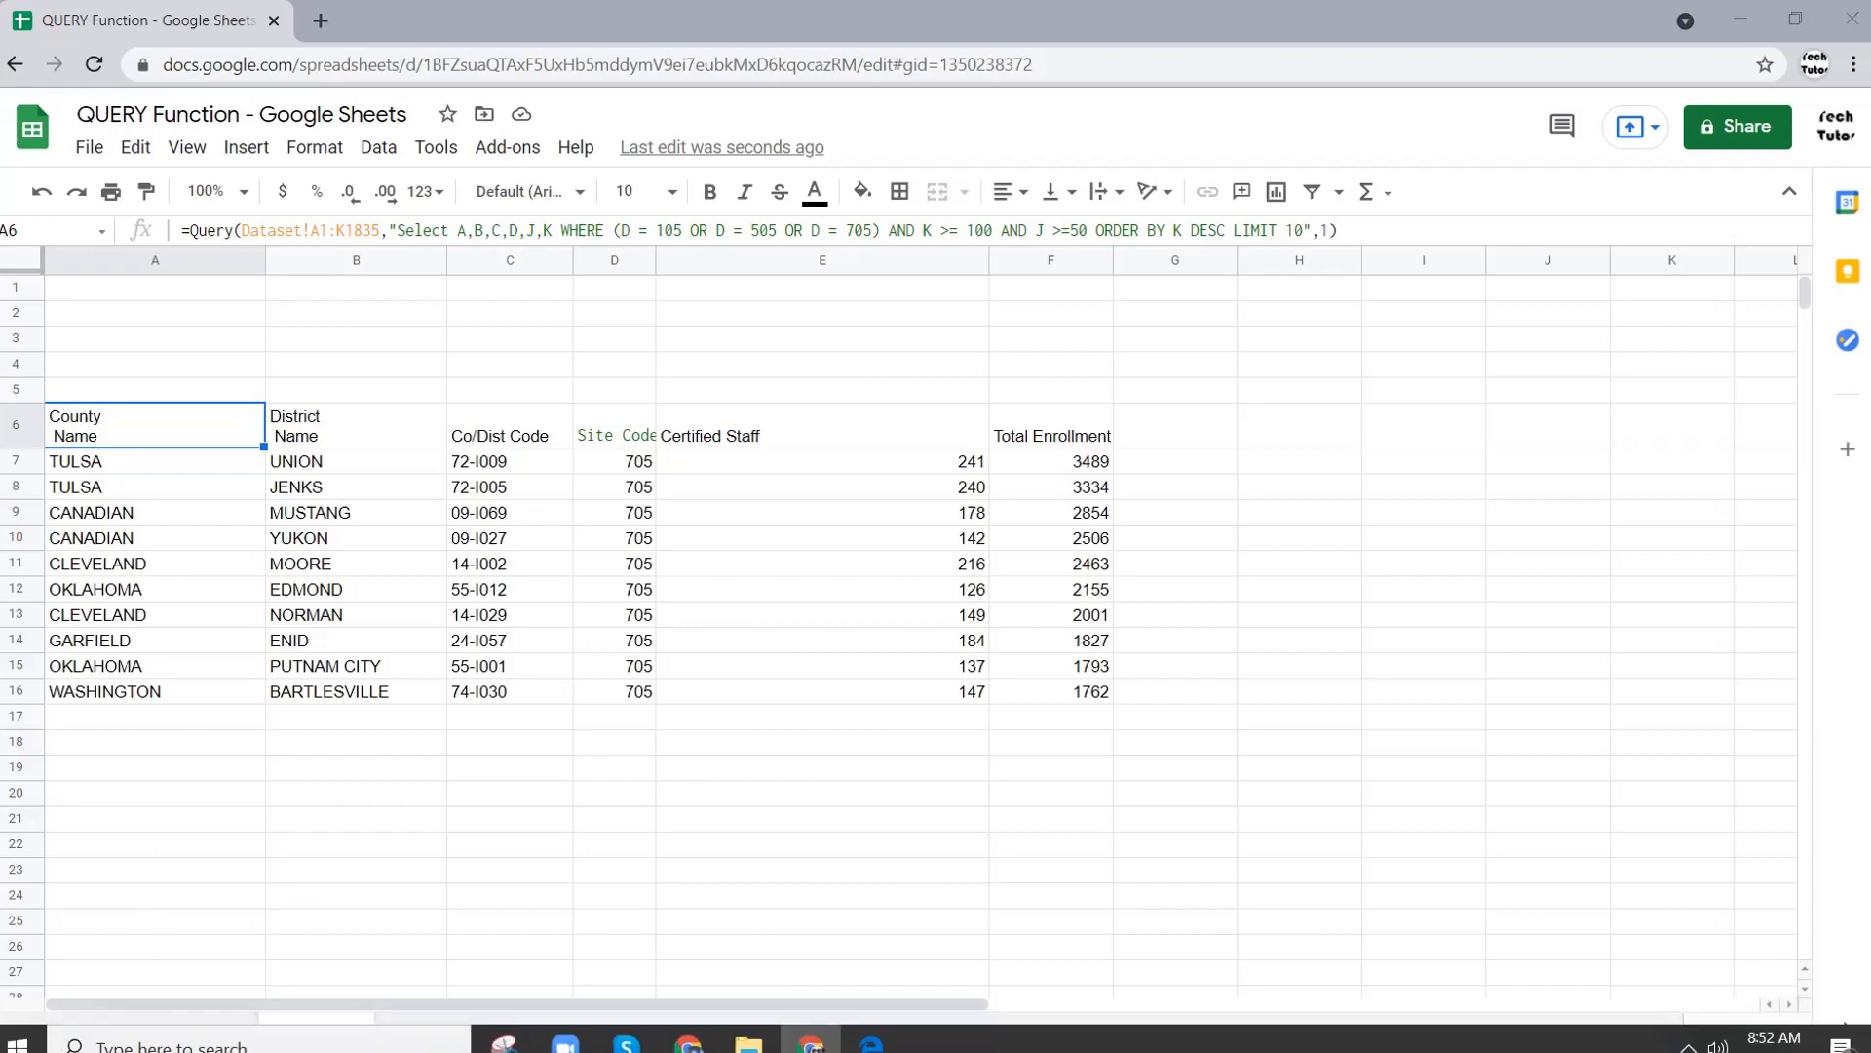
pyautogui.click(267, 1034)
pyautogui.press('Escape')
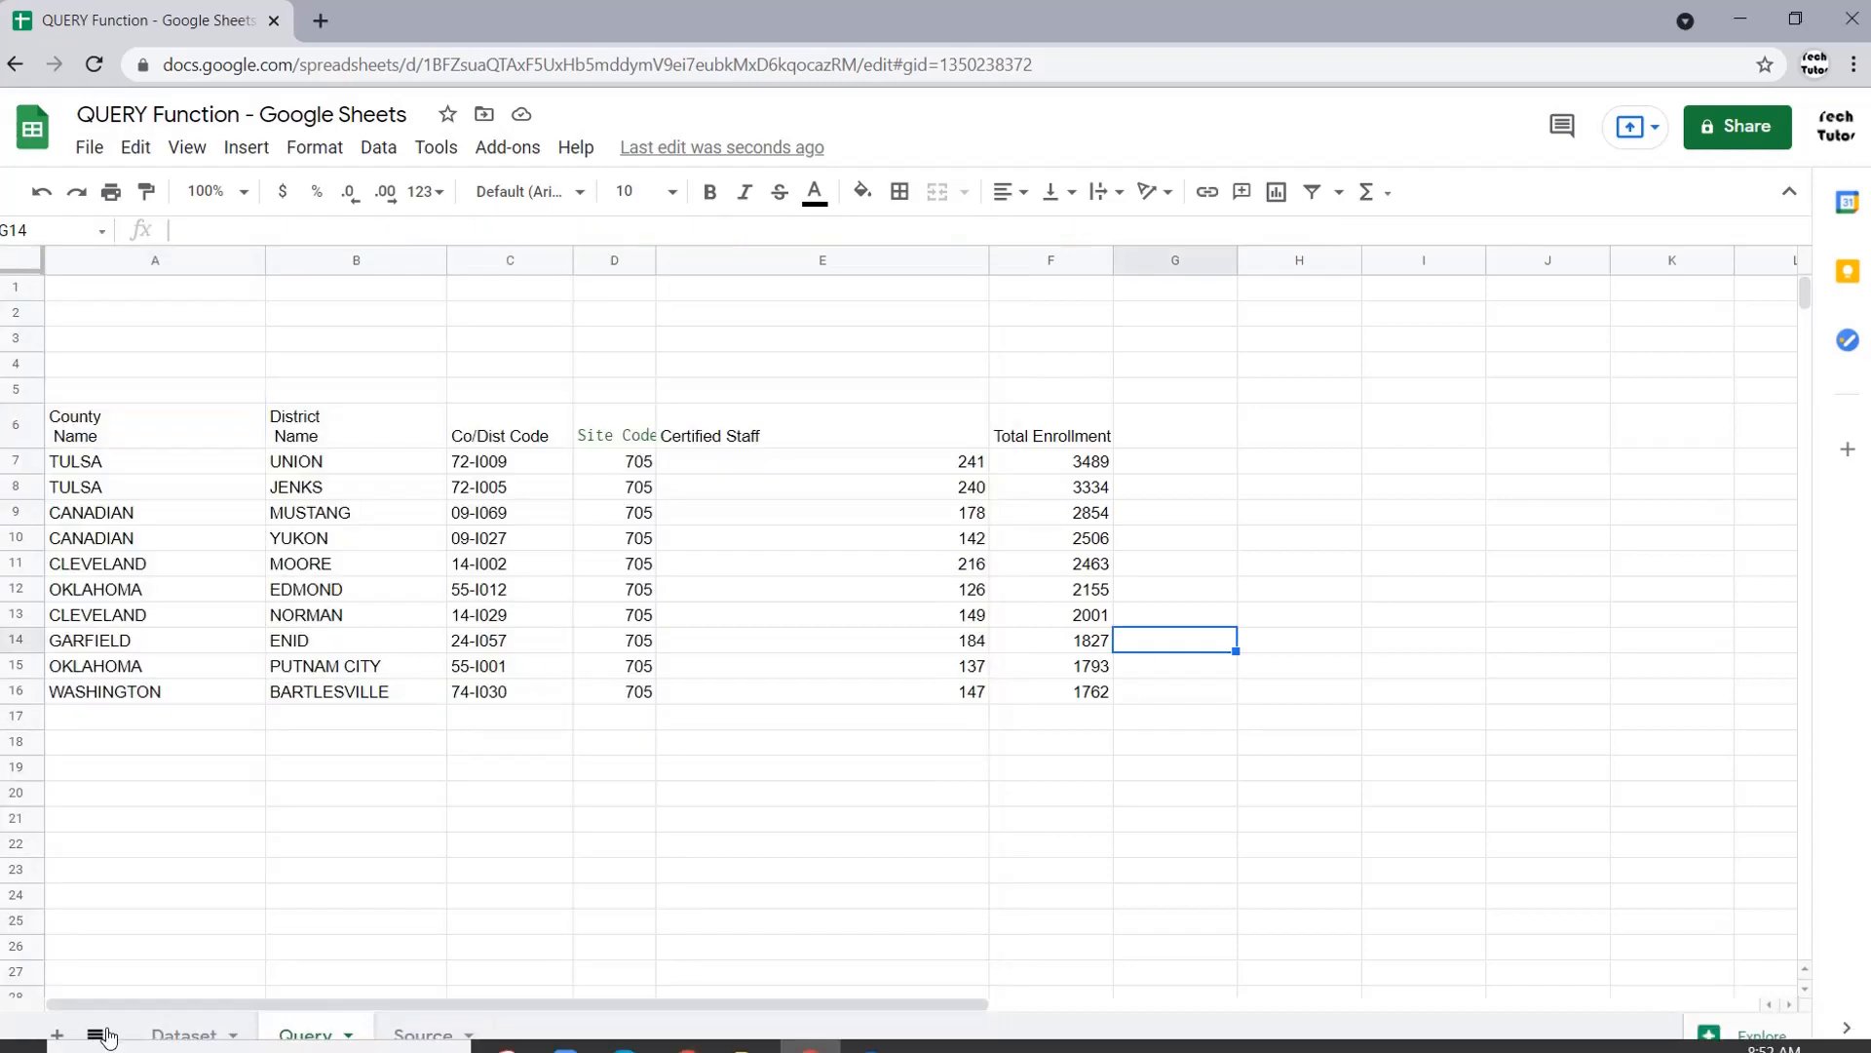
# - Locate the School Site column on the Dataset sheet and add column E after D in the A6 query's SELECT list
pyautogui.click(185, 1033)
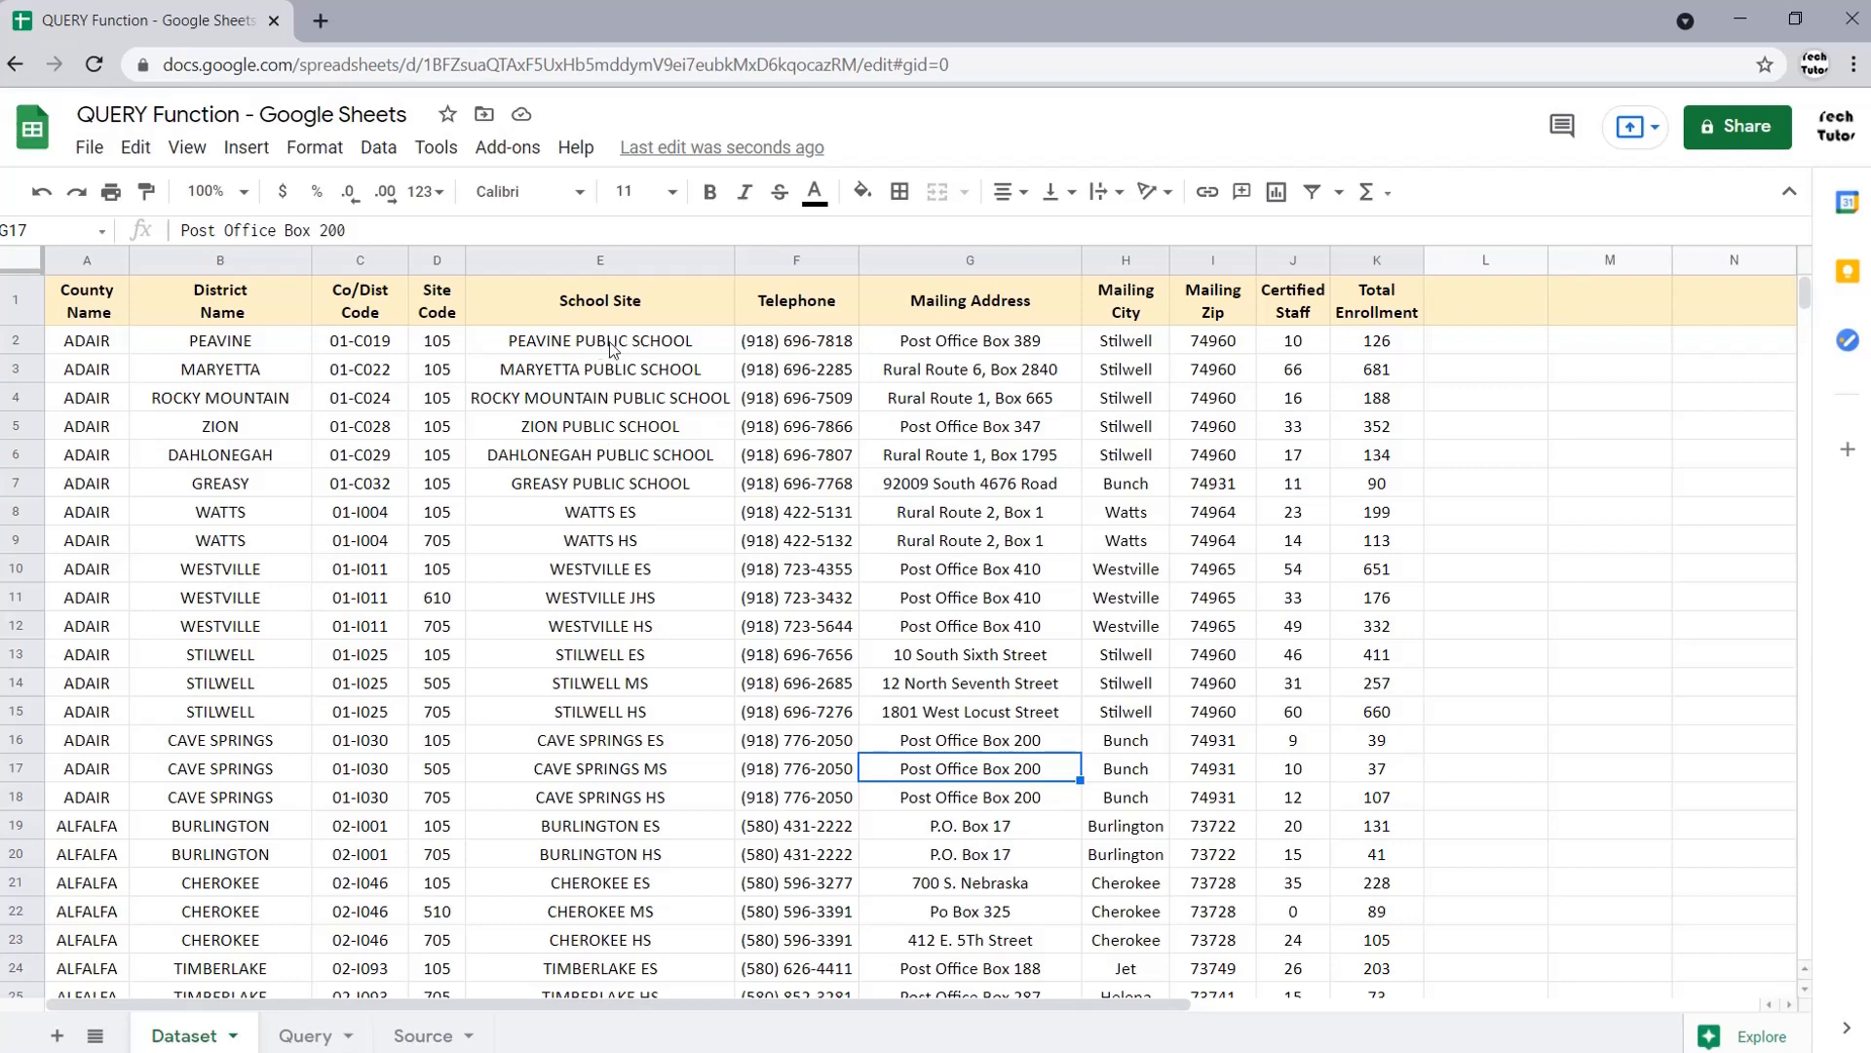
pyautogui.click(654, 349)
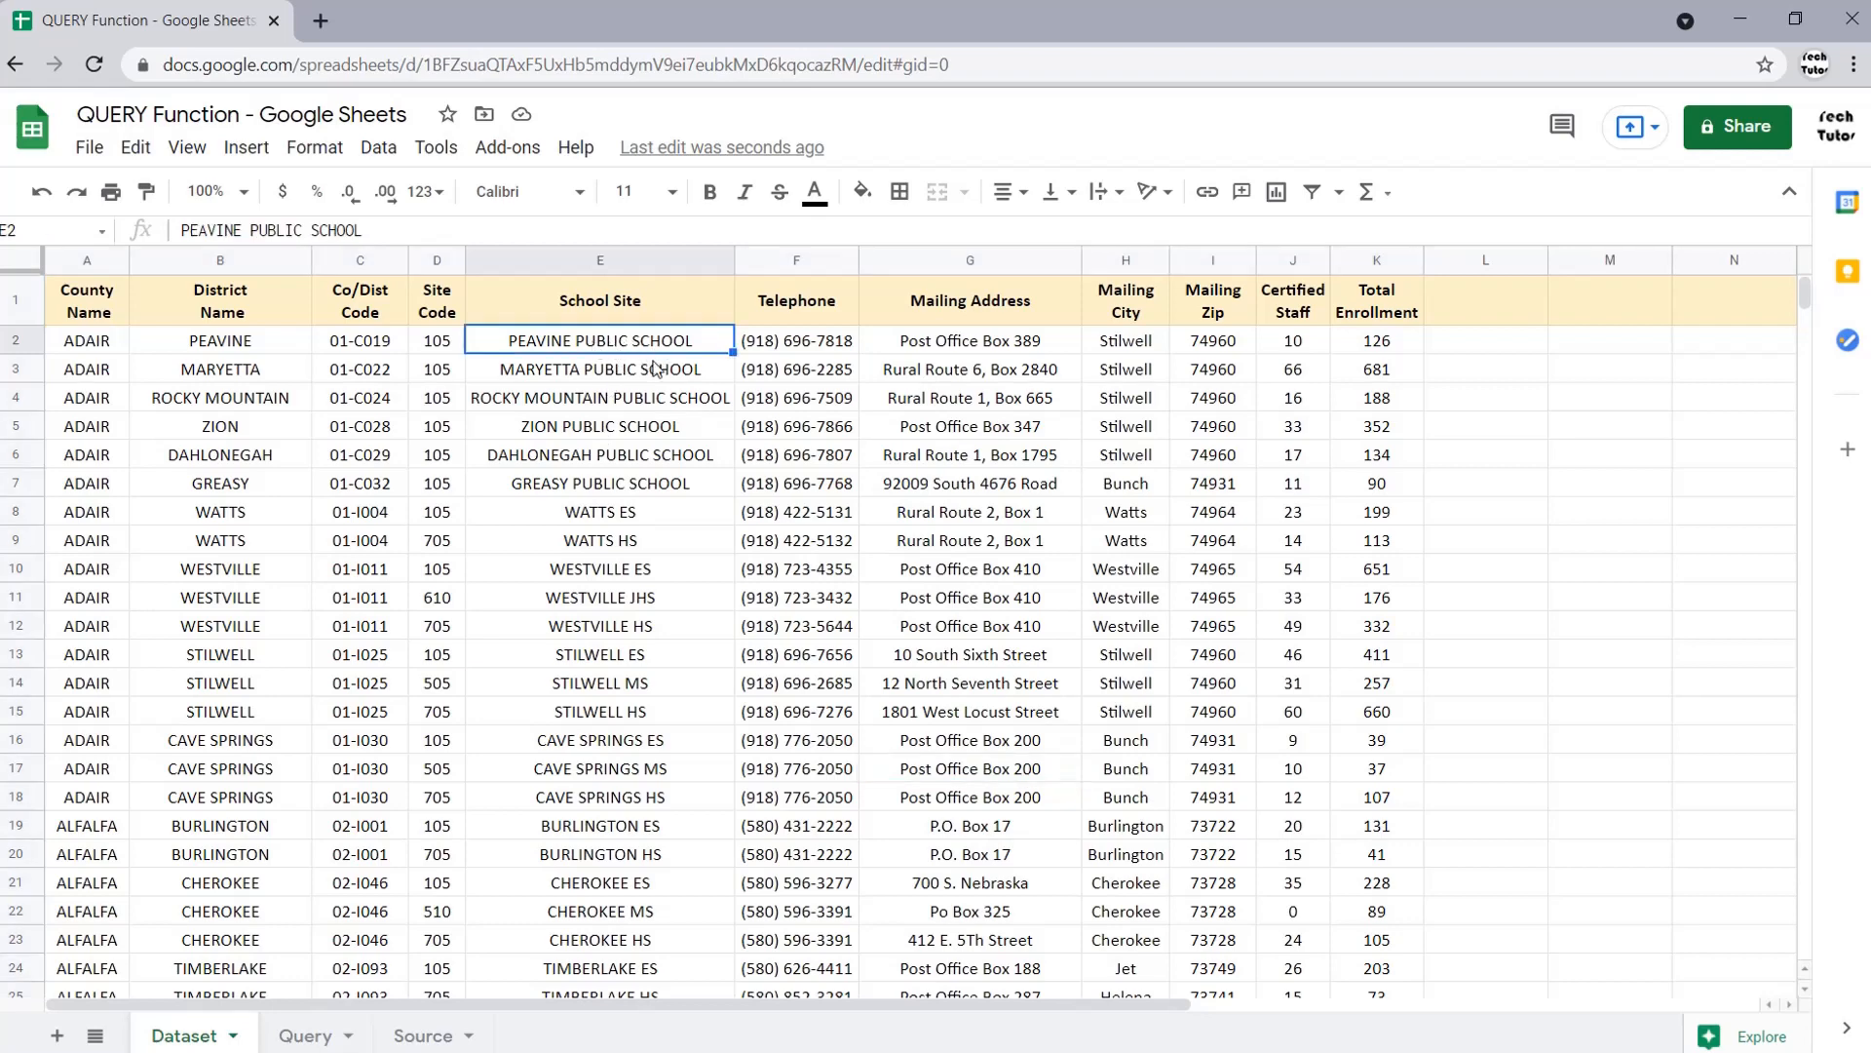
pyautogui.click(312, 1028)
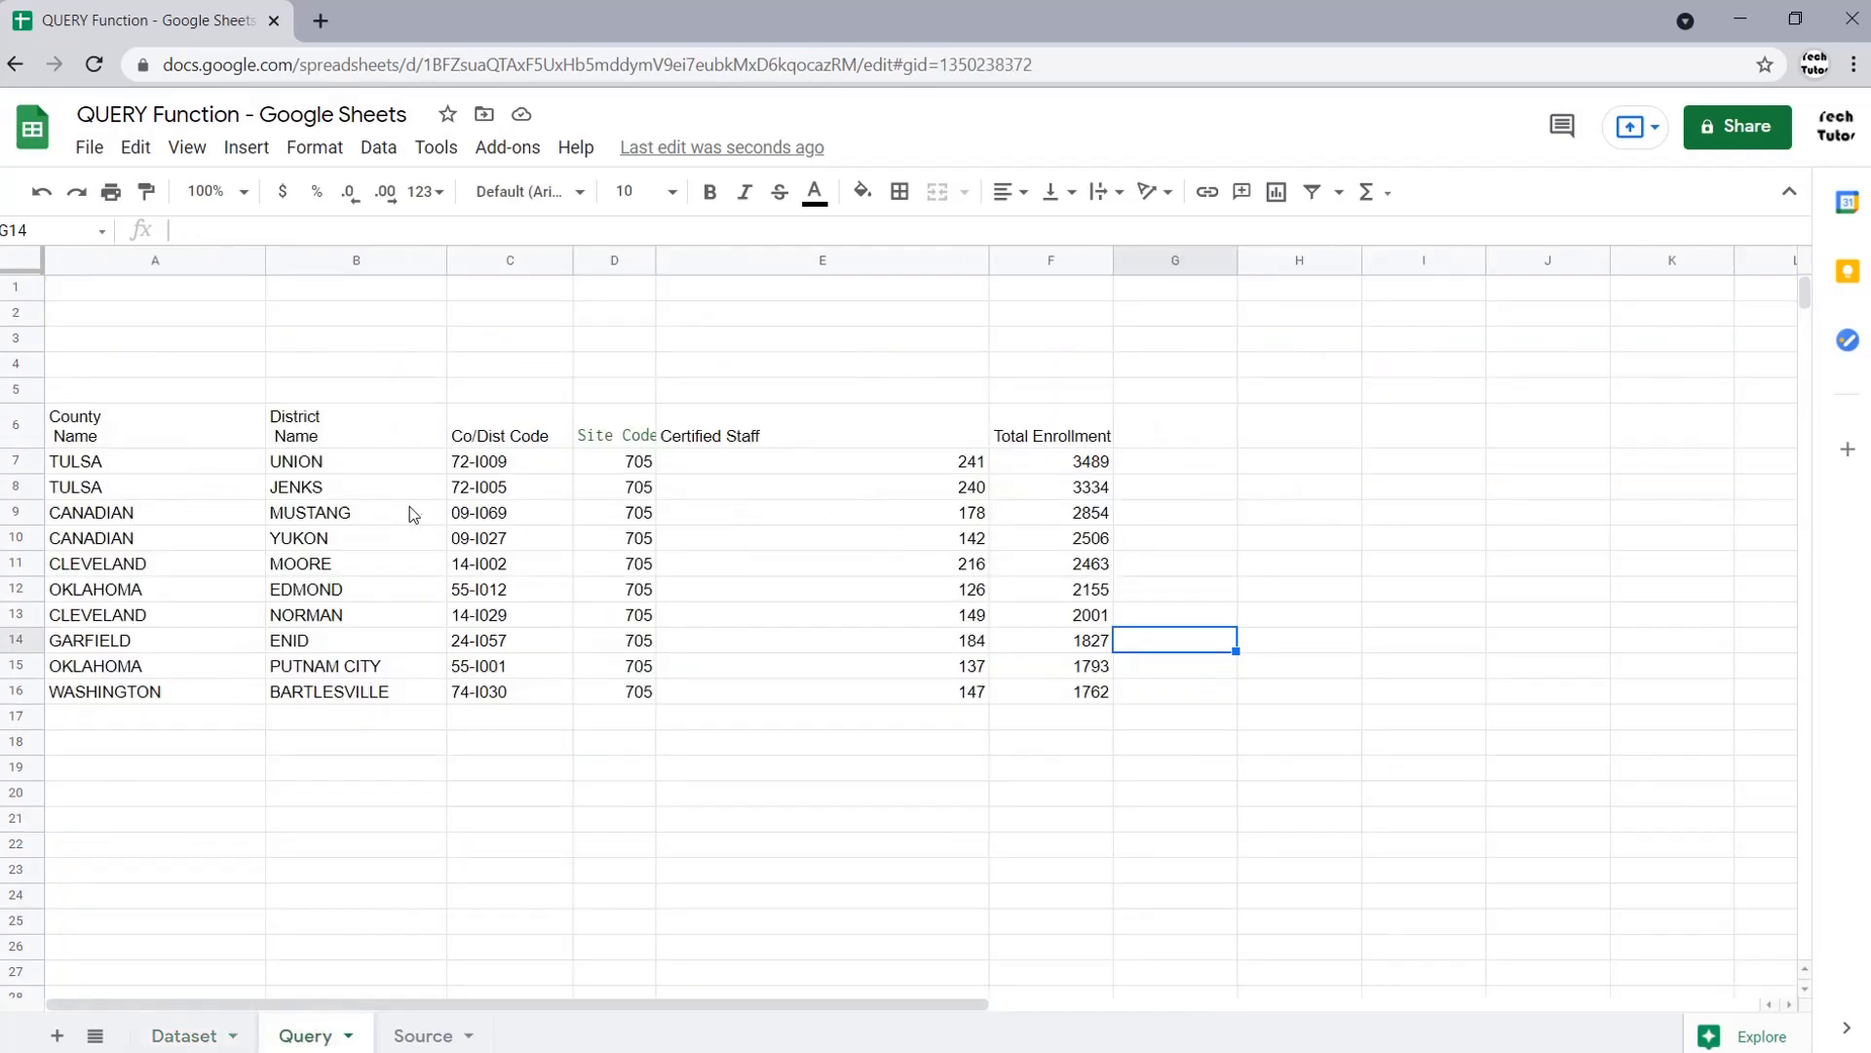
pyautogui.click(204, 1033)
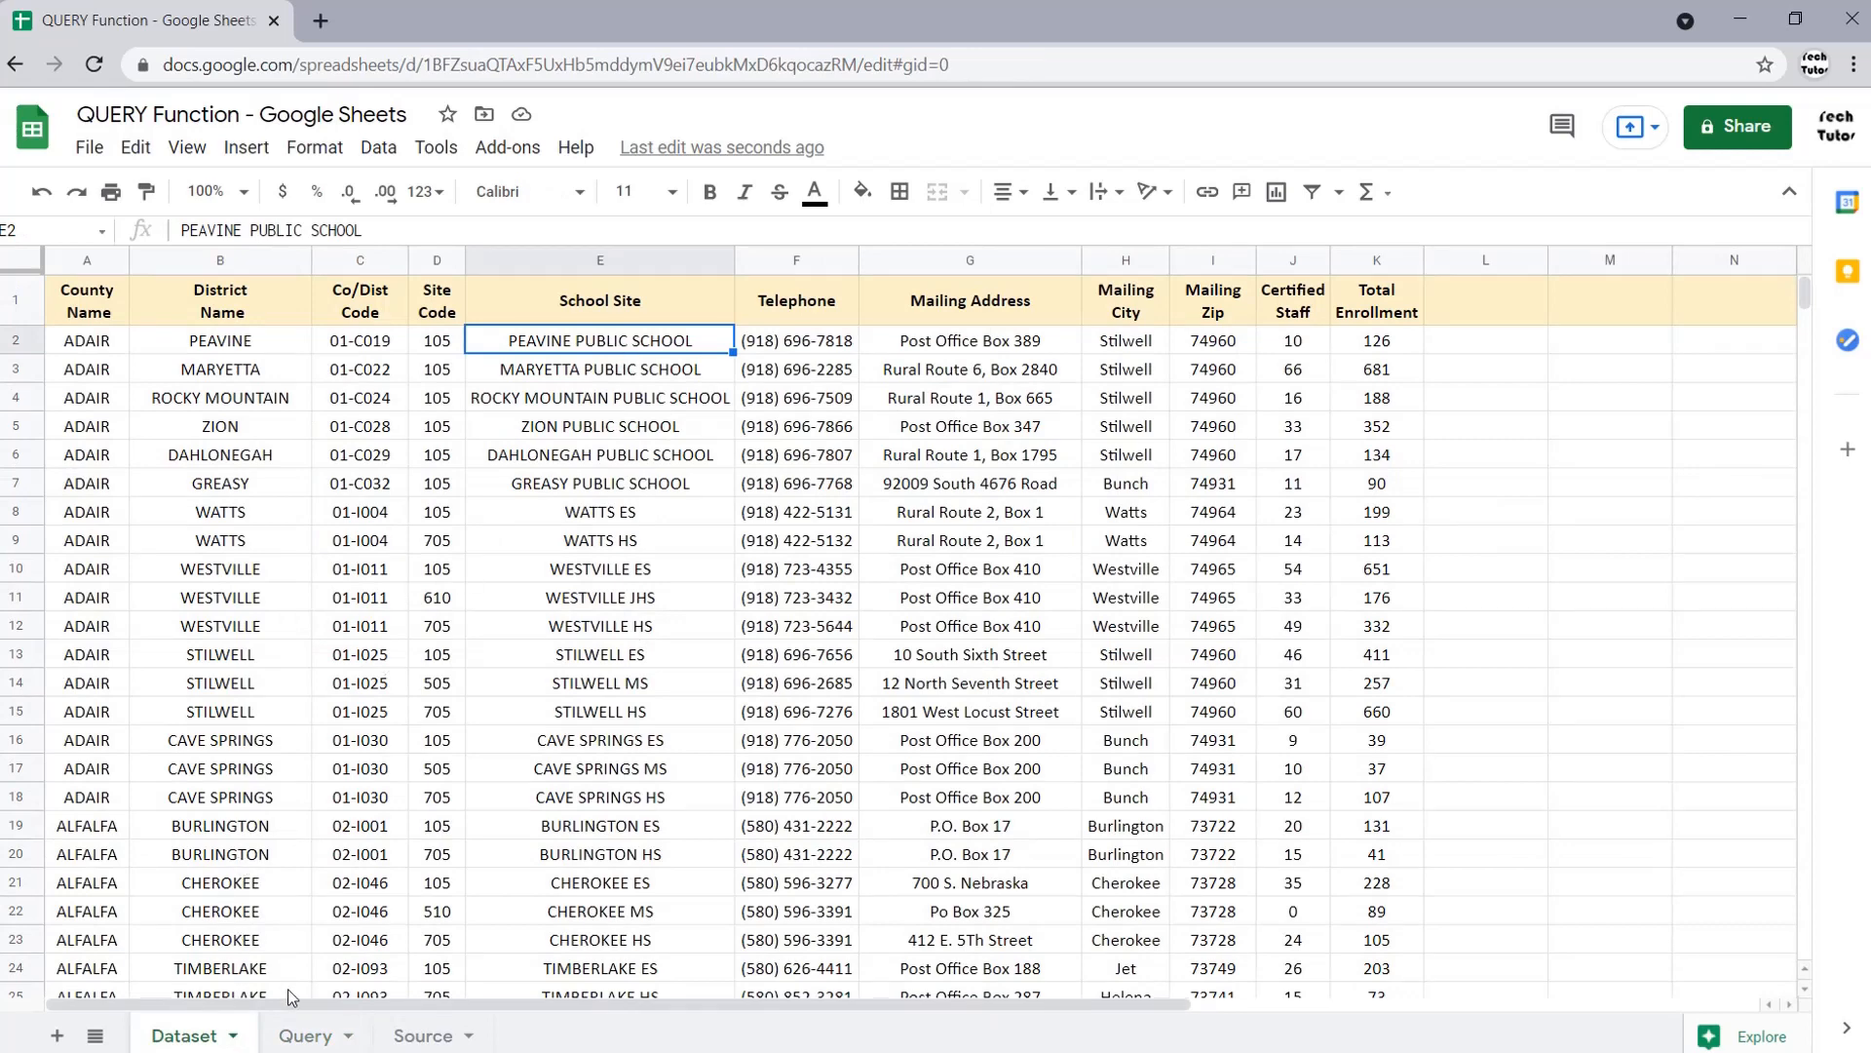
pyautogui.click(302, 1033)
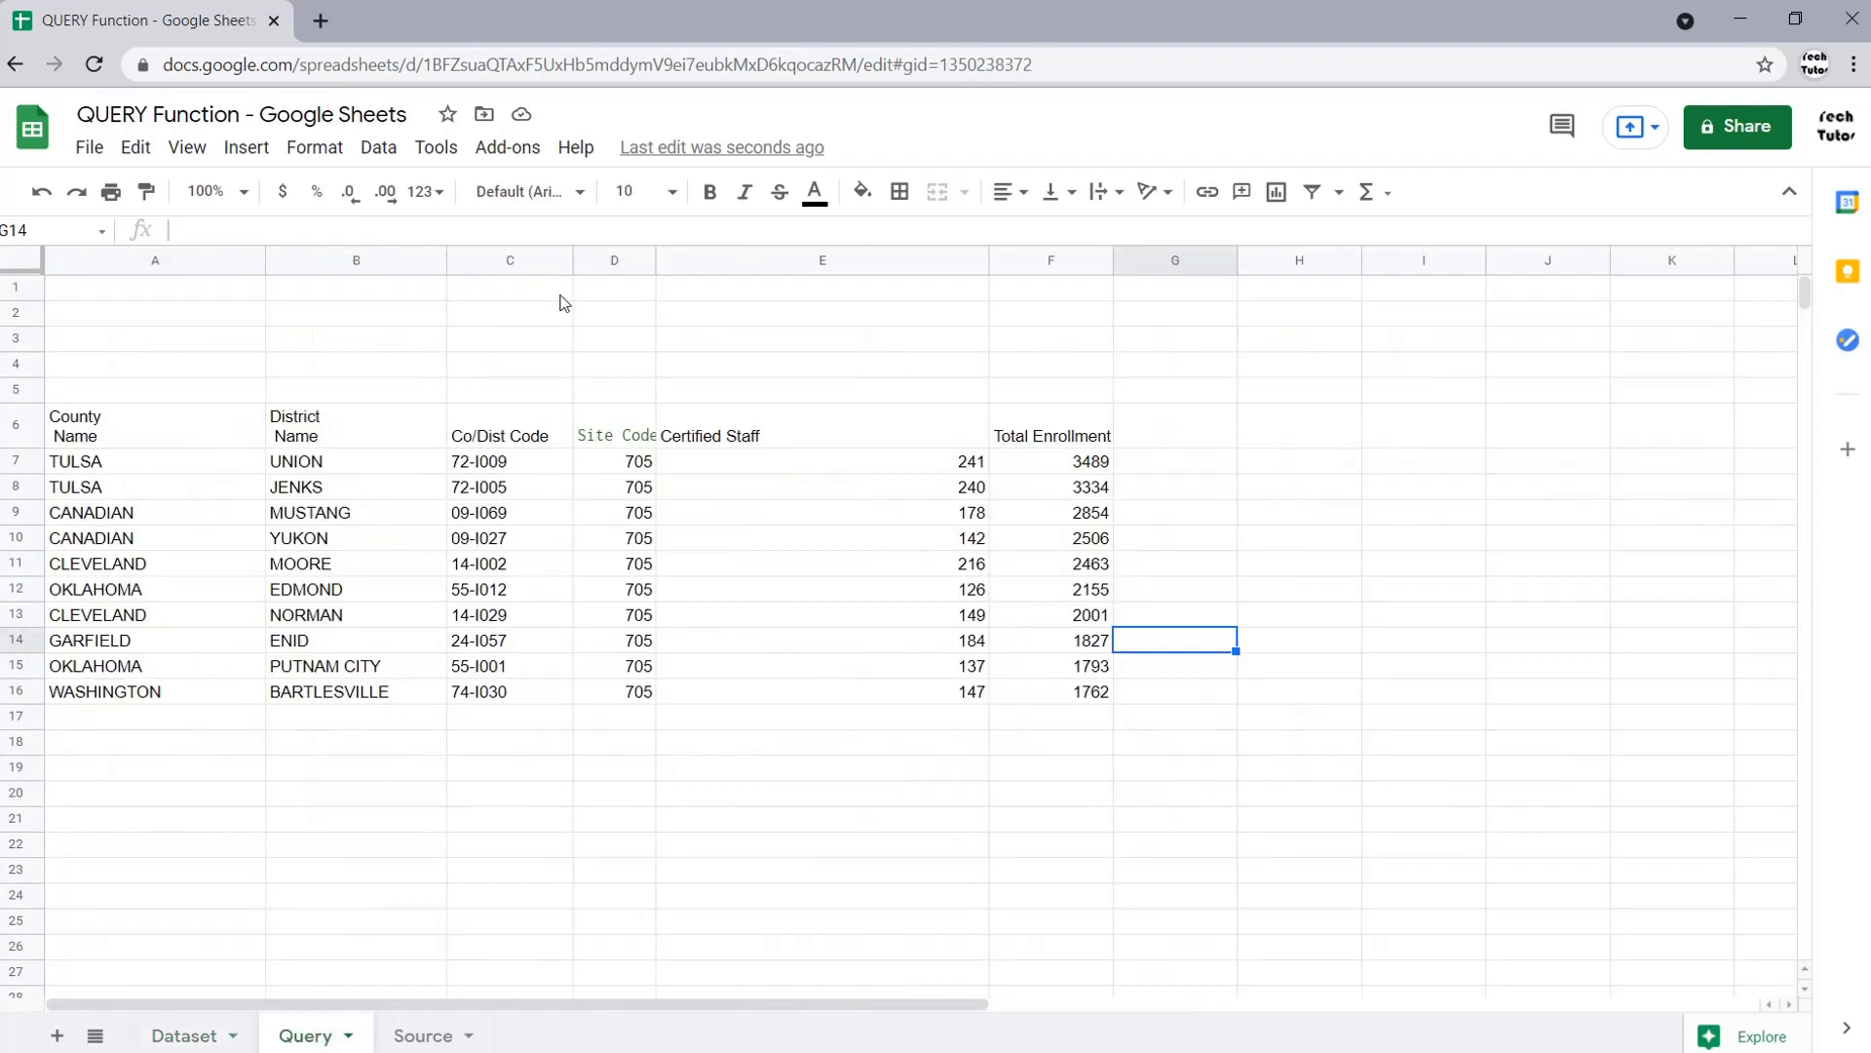
pyautogui.click(149, 422)
pyautogui.click(534, 230)
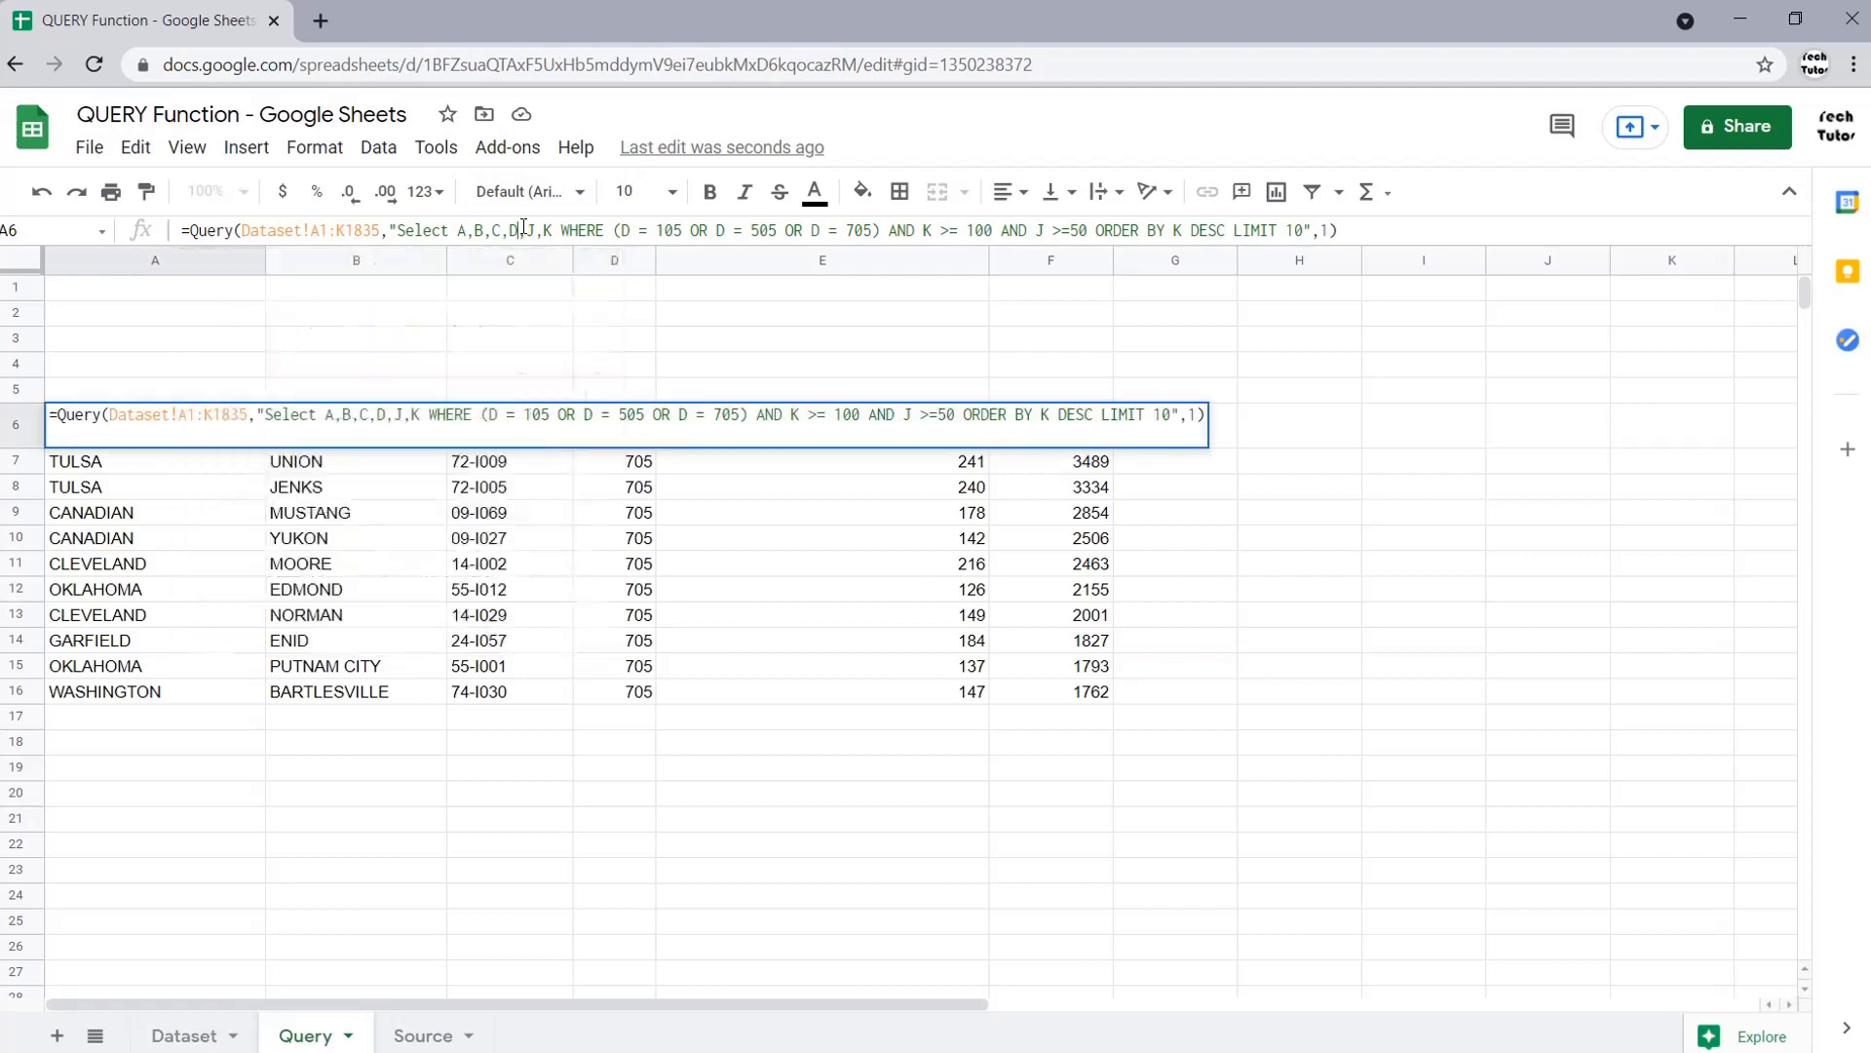
pyautogui.write('E,')
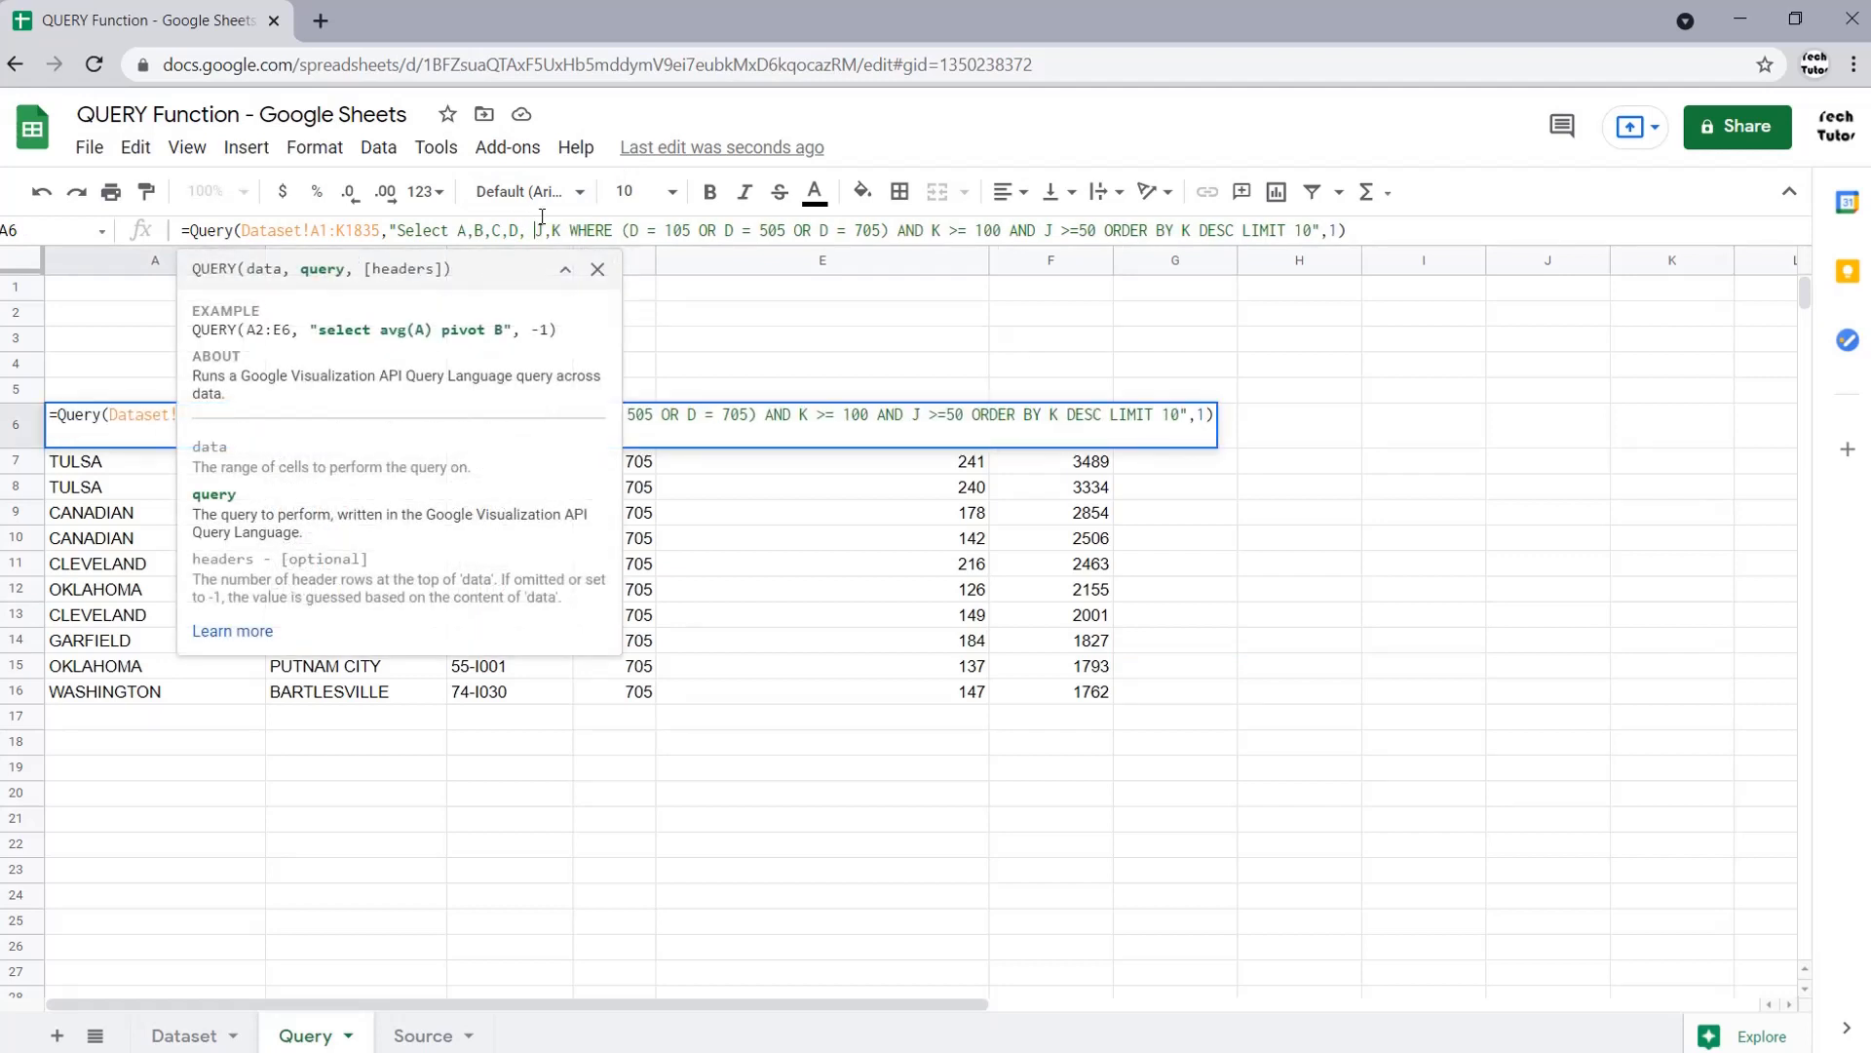
pyautogui.press('Return')
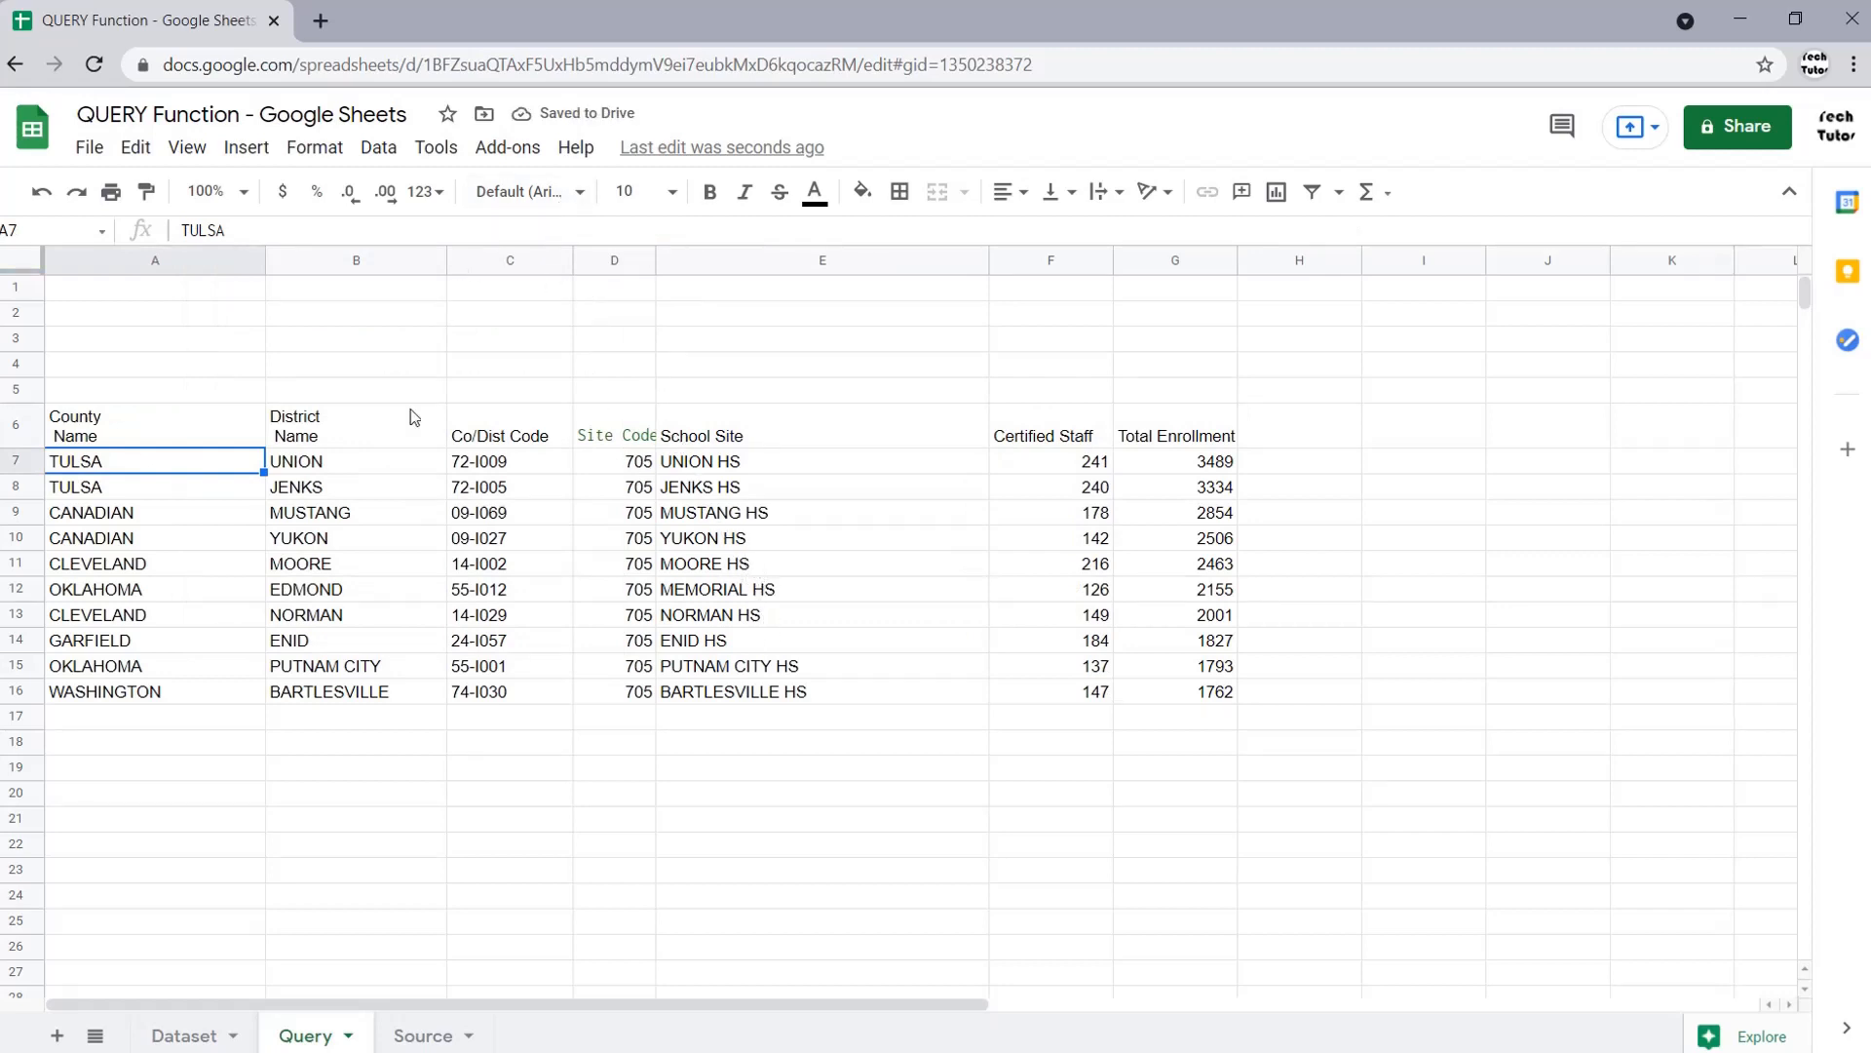
# - Remove the parenthesised site code conditions on column D and the following AND from the A6 query, and apply the formula
pyautogui.click(229, 422)
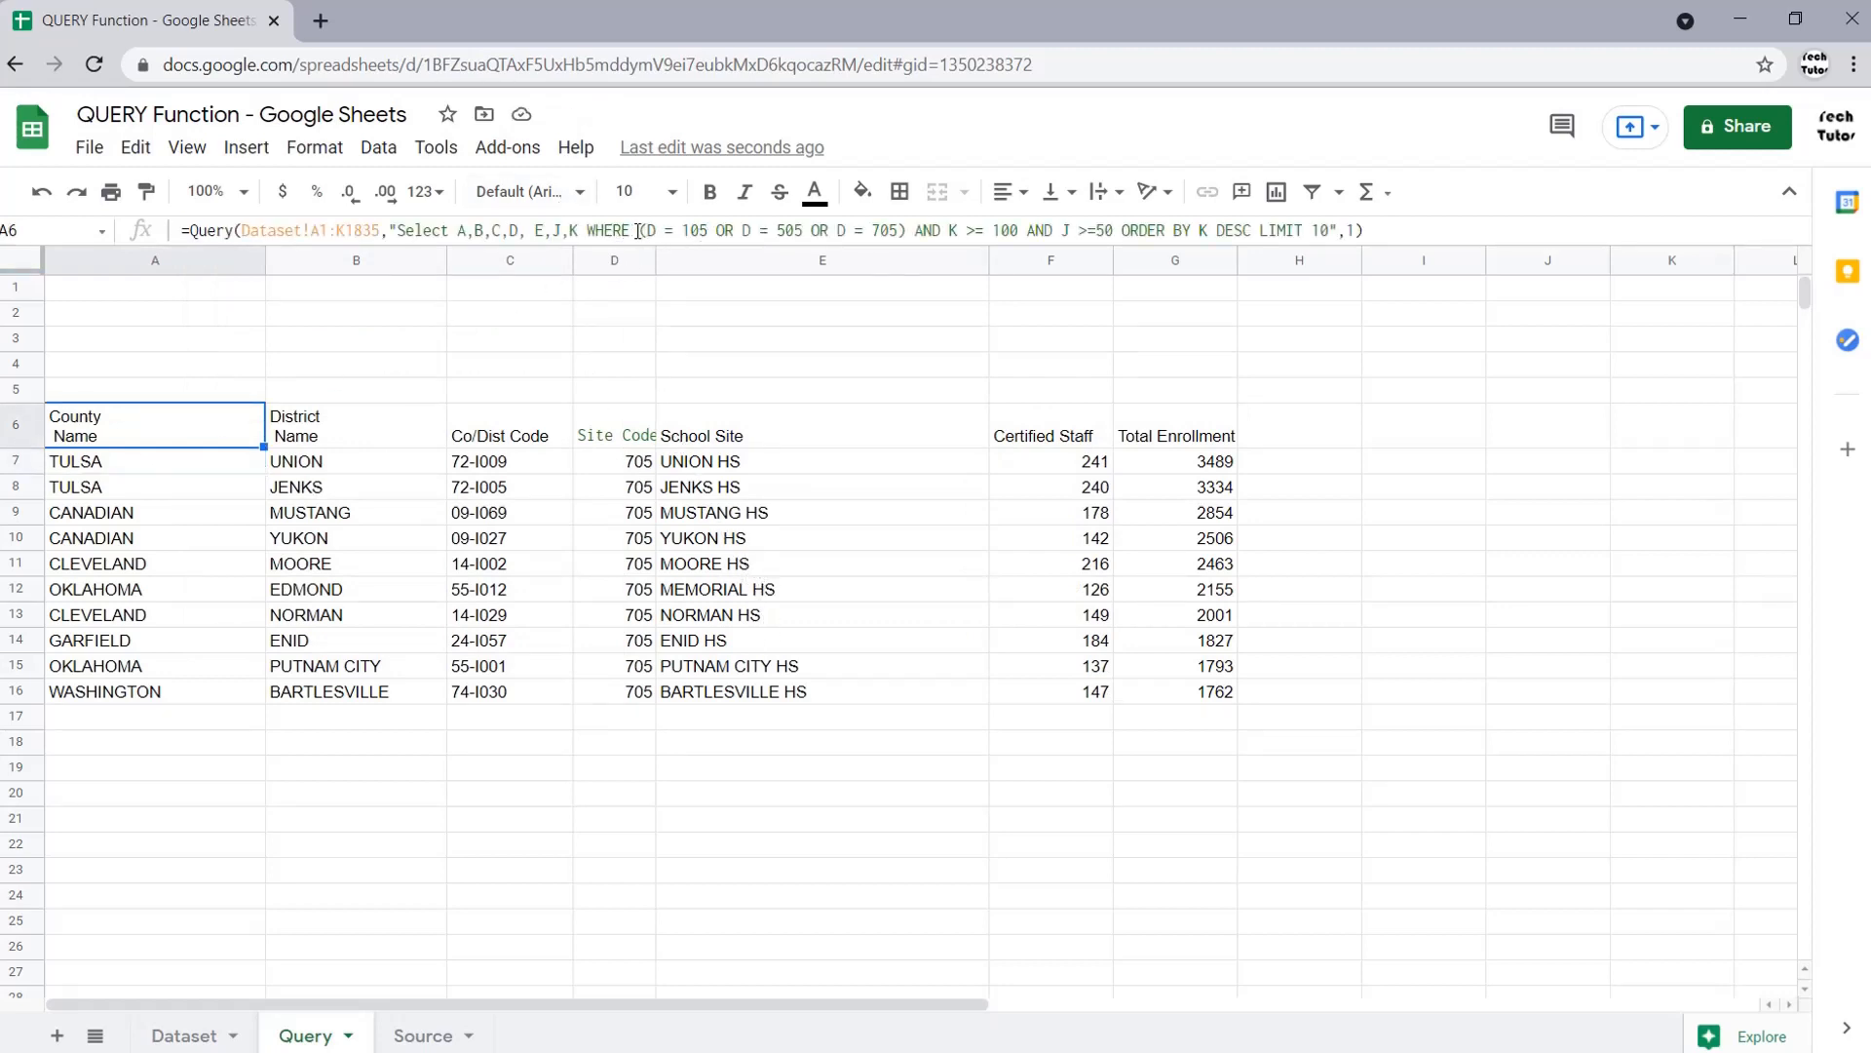
pyautogui.moveTo(640, 231); pyautogui.dragTo(941, 231)
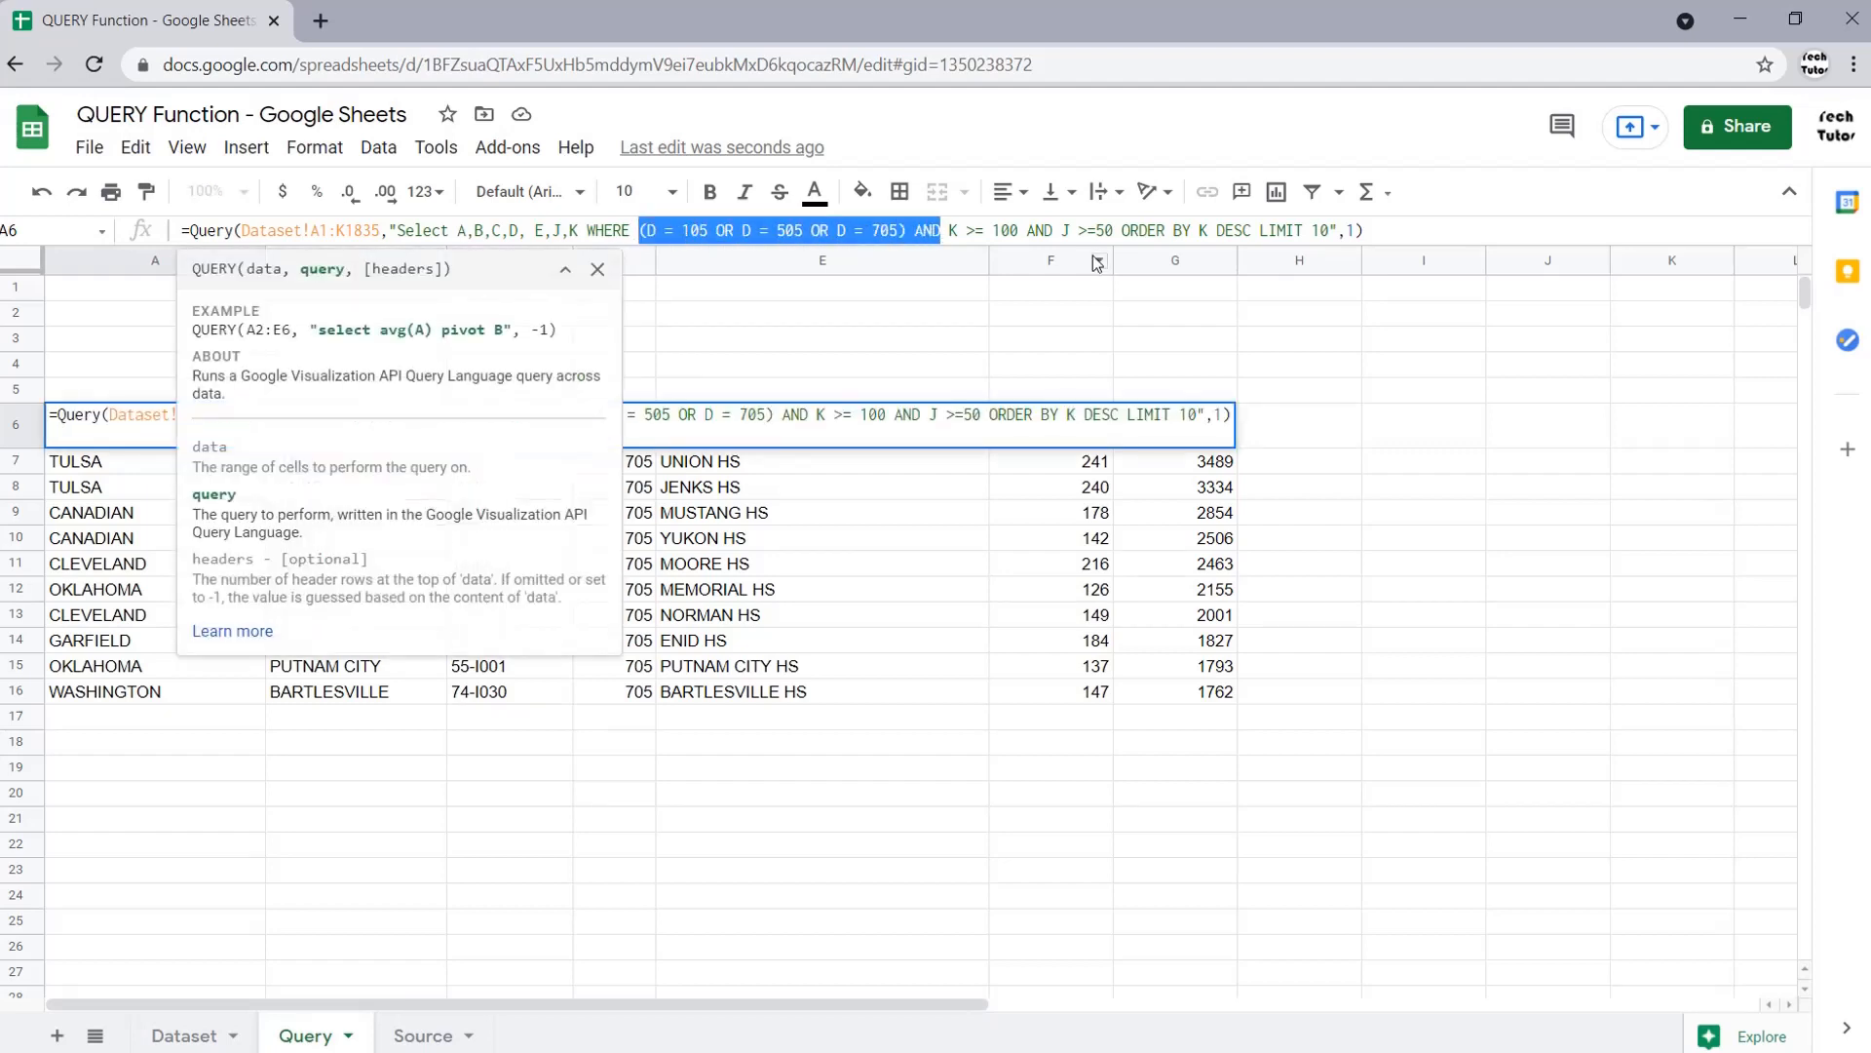
pyautogui.press('BackSpace')
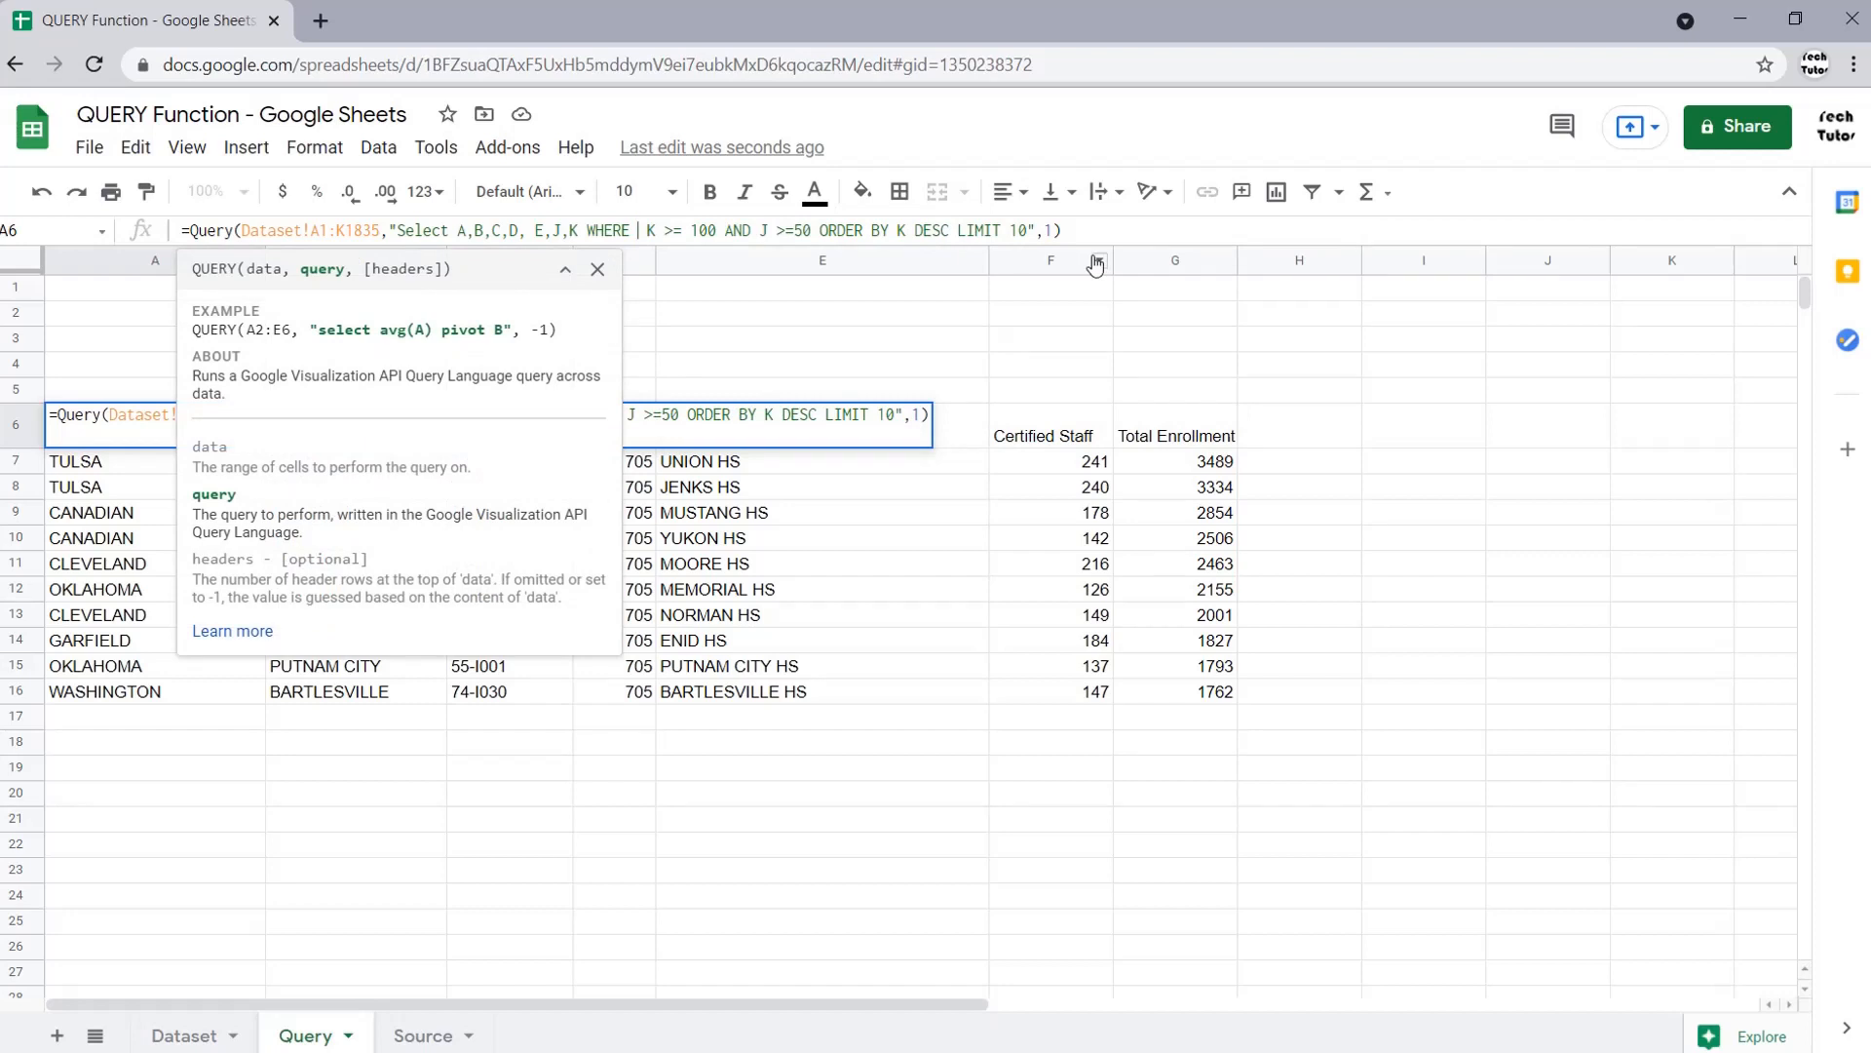
pyautogui.press('Return')
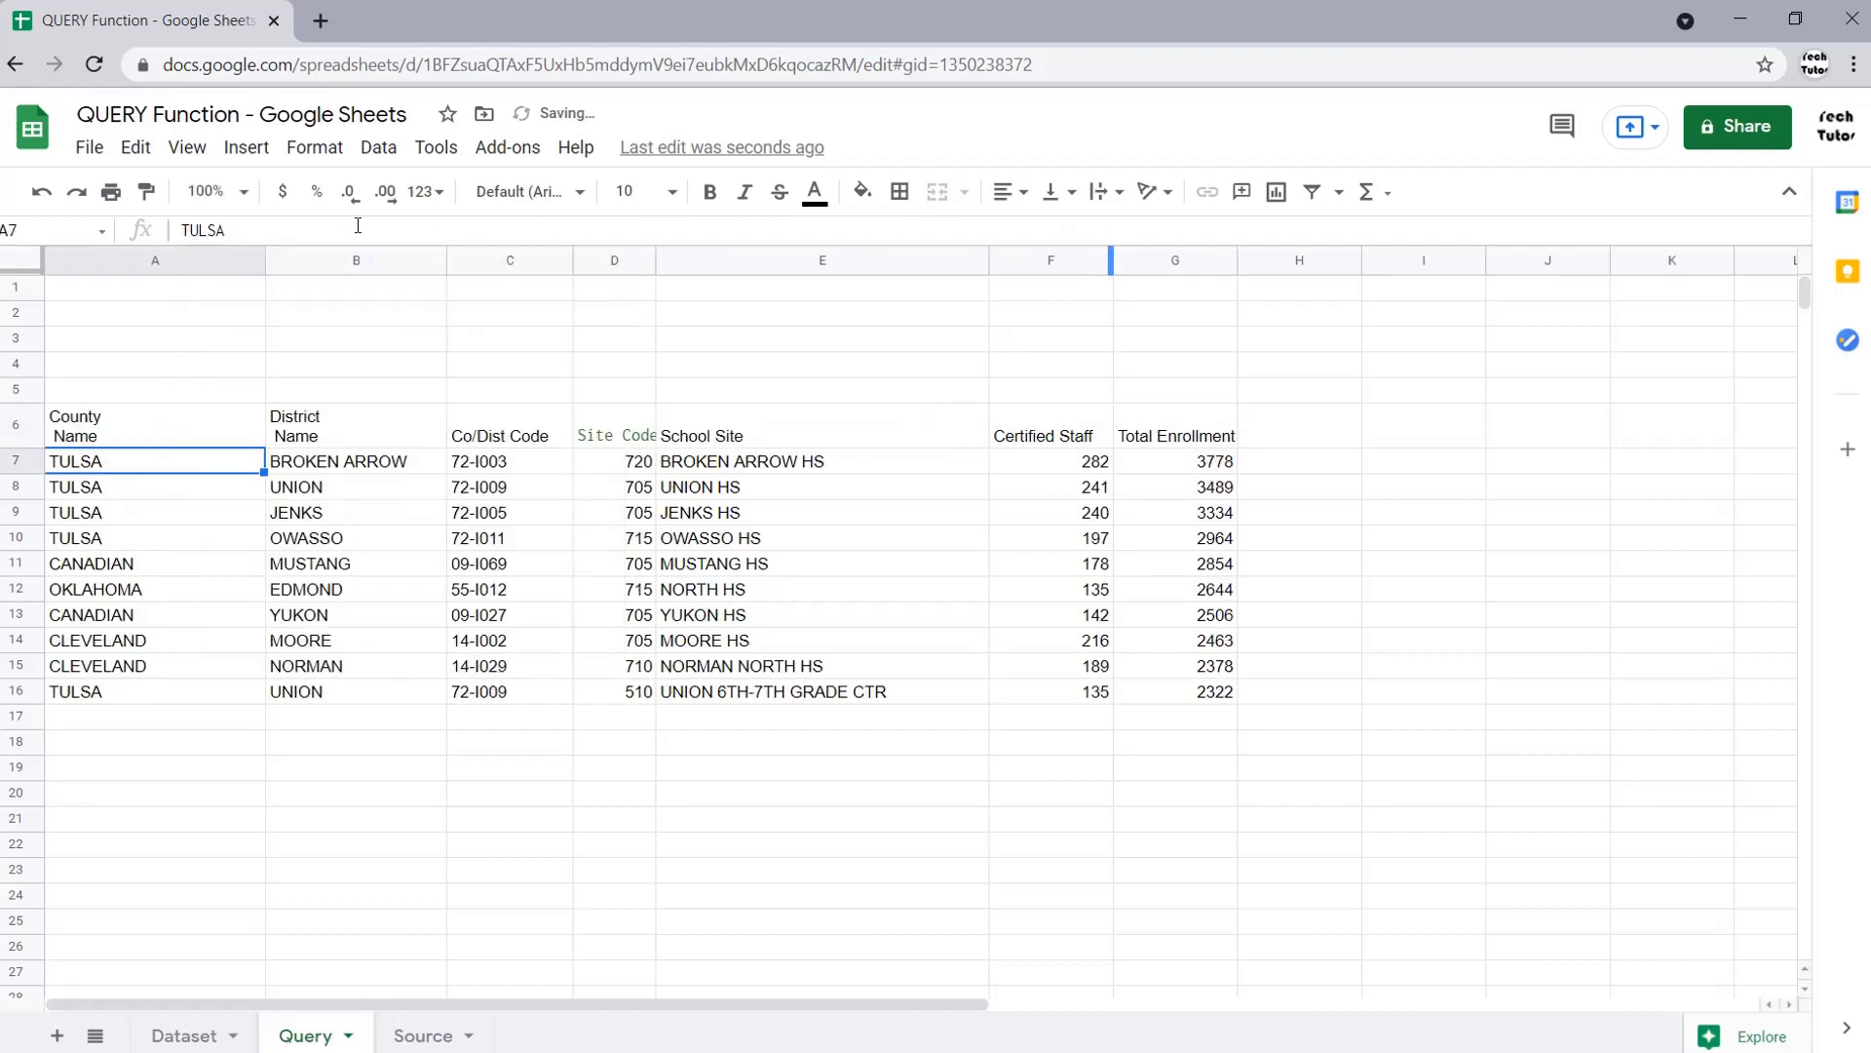
# - Remove LIMIT 10 from the end of the A6 query, apply the formula and look over the full result list
pyautogui.click(152, 421)
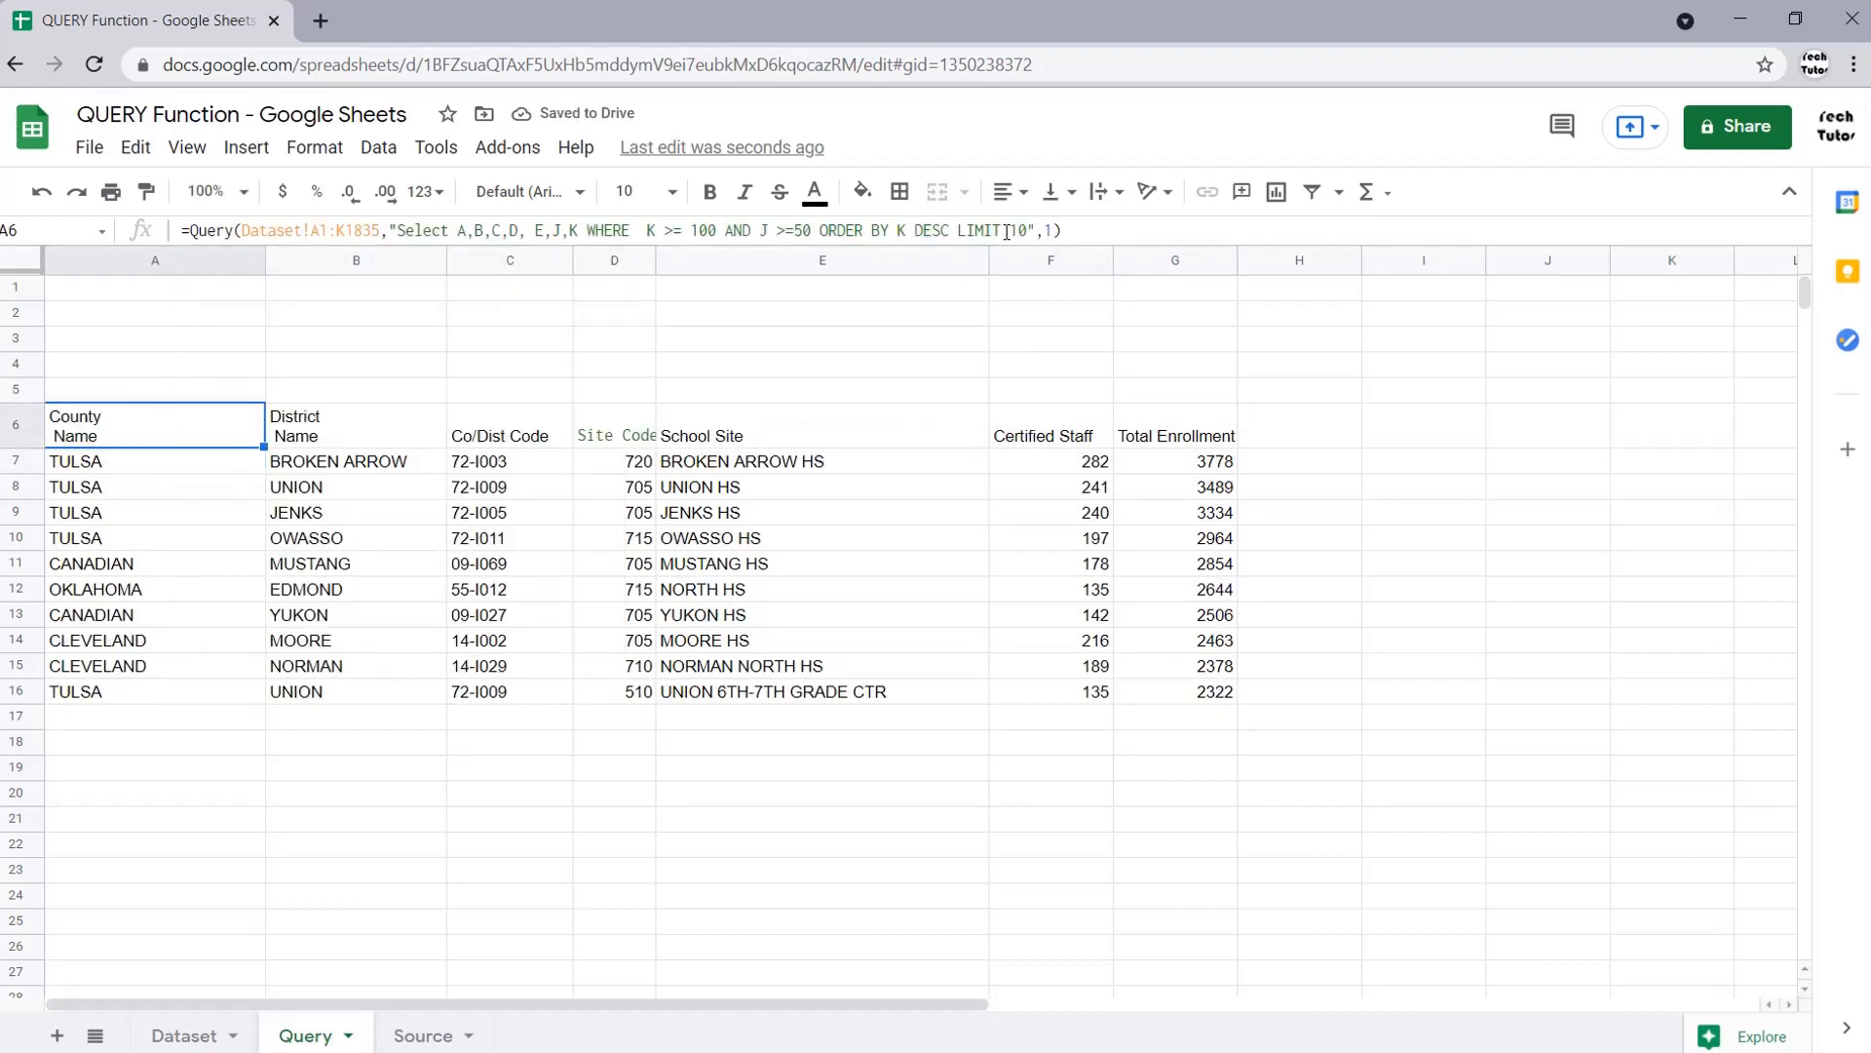
pyautogui.click(952, 234)
pyautogui.moveTo(958, 232); pyautogui.dragTo(1029, 232)
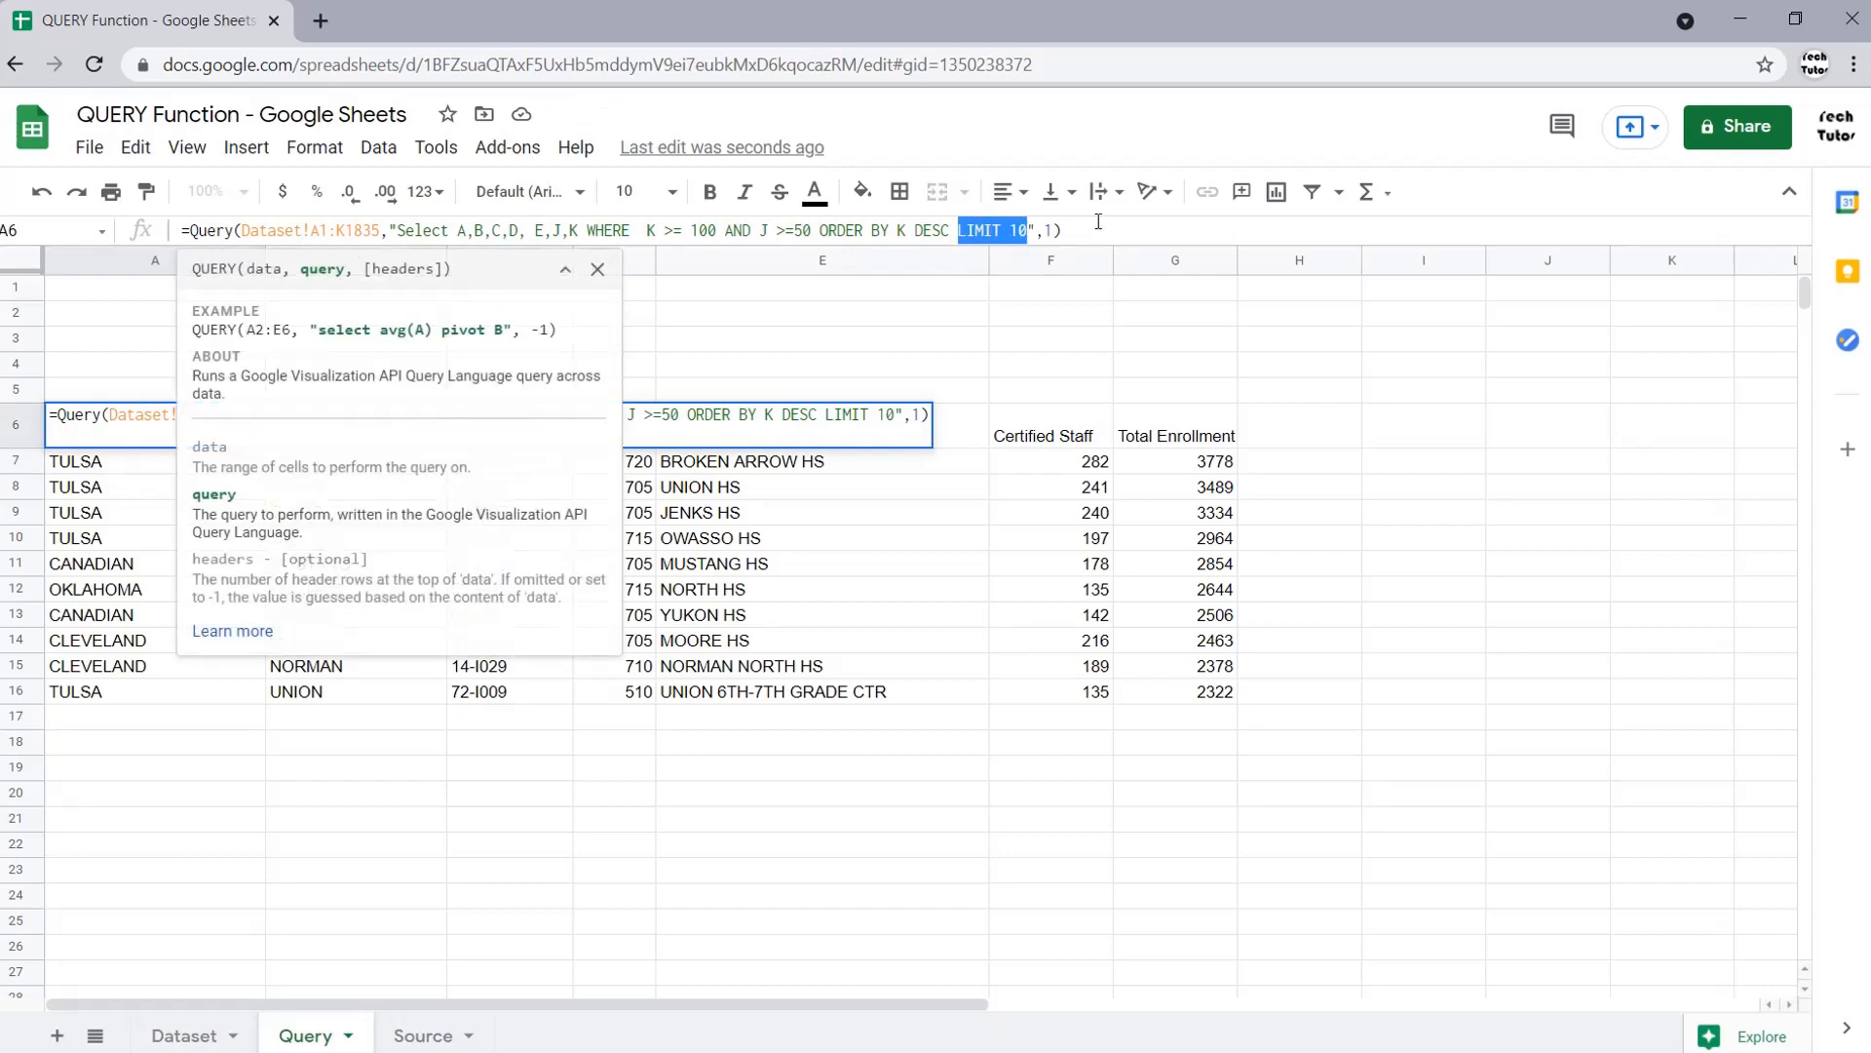
pyautogui.press('BackSpace')
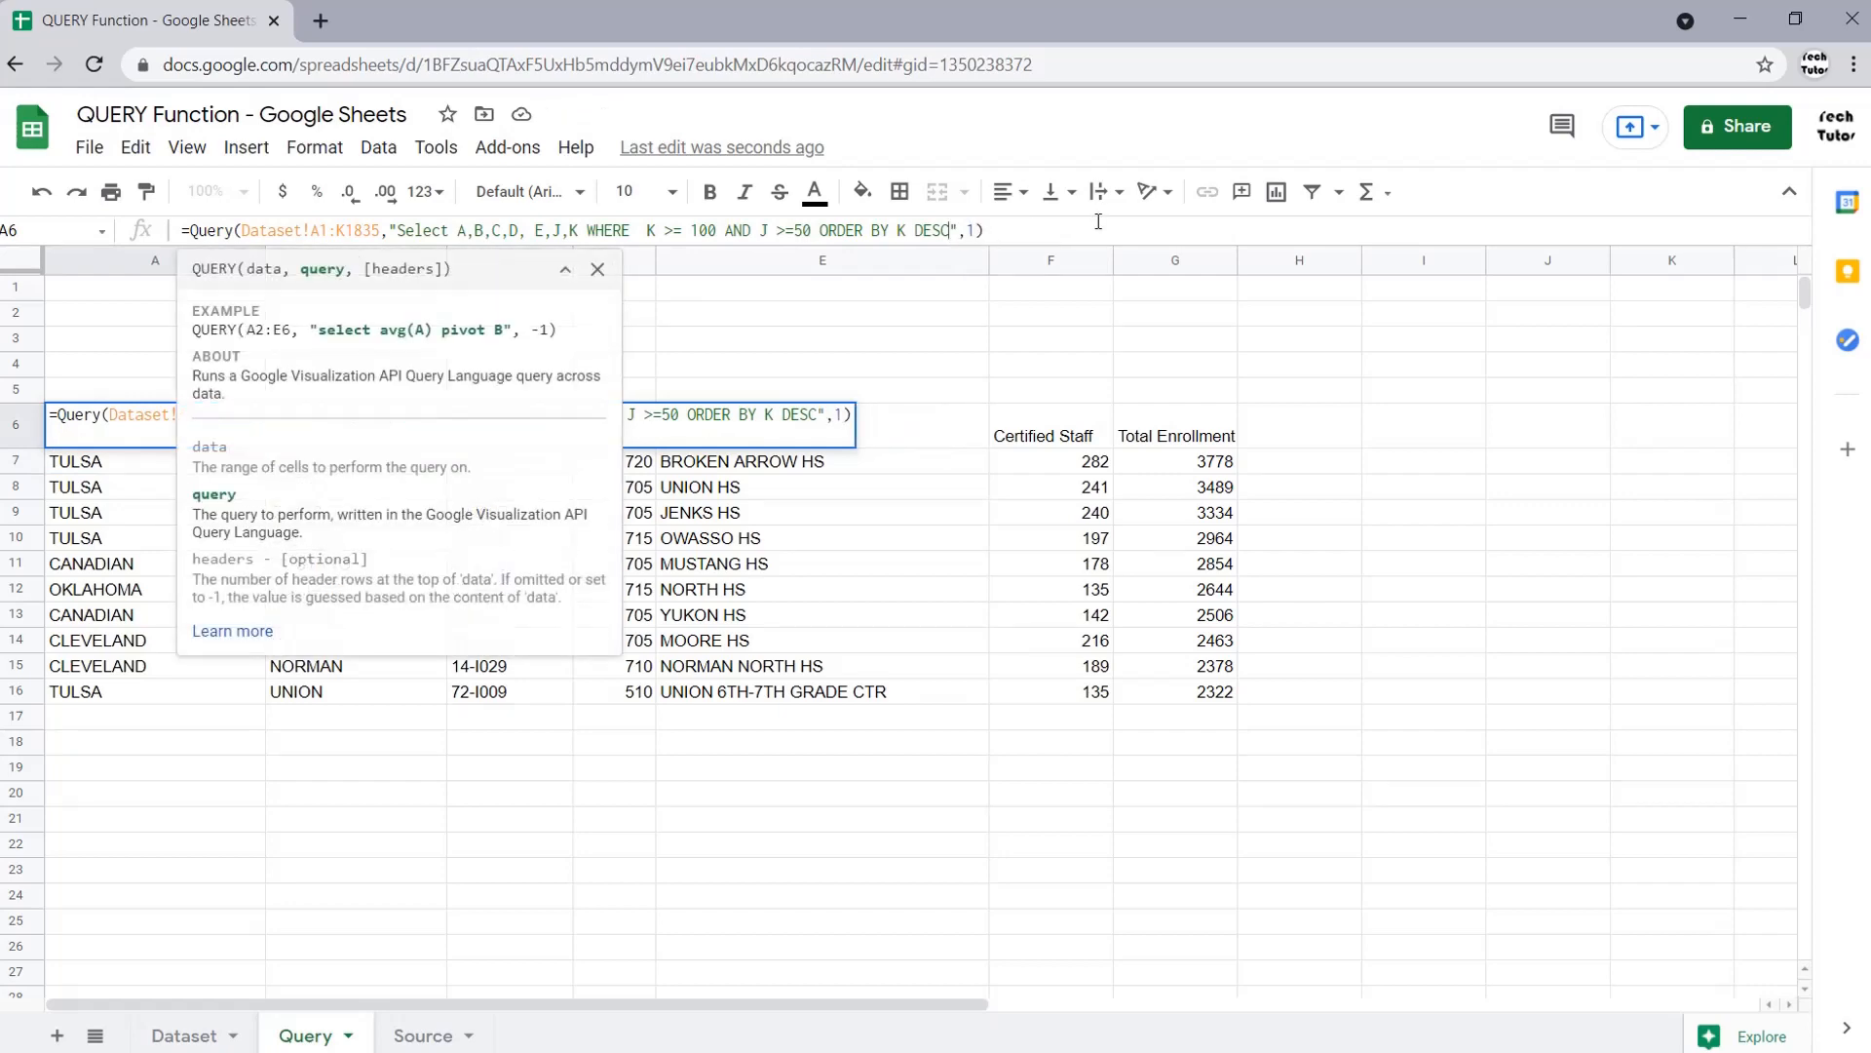
pyautogui.press('Return')
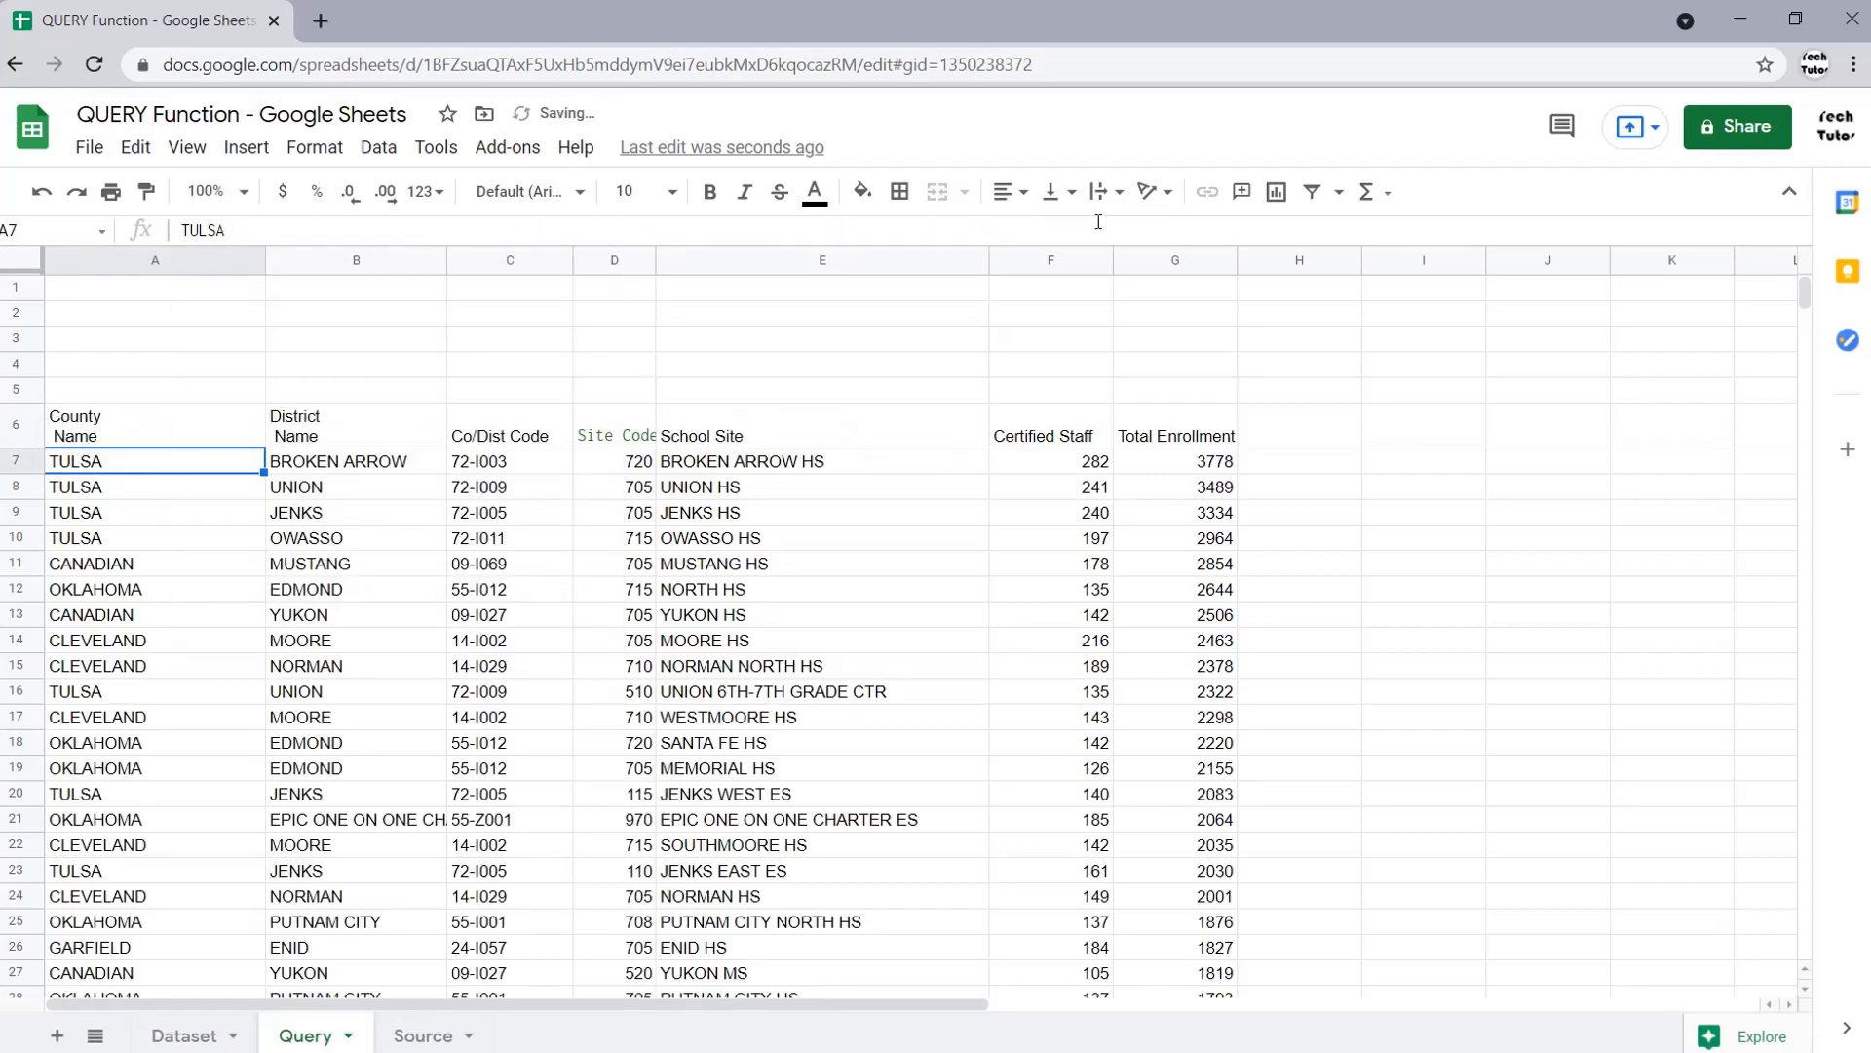
pyautogui.scroll(-1, 921, 555)
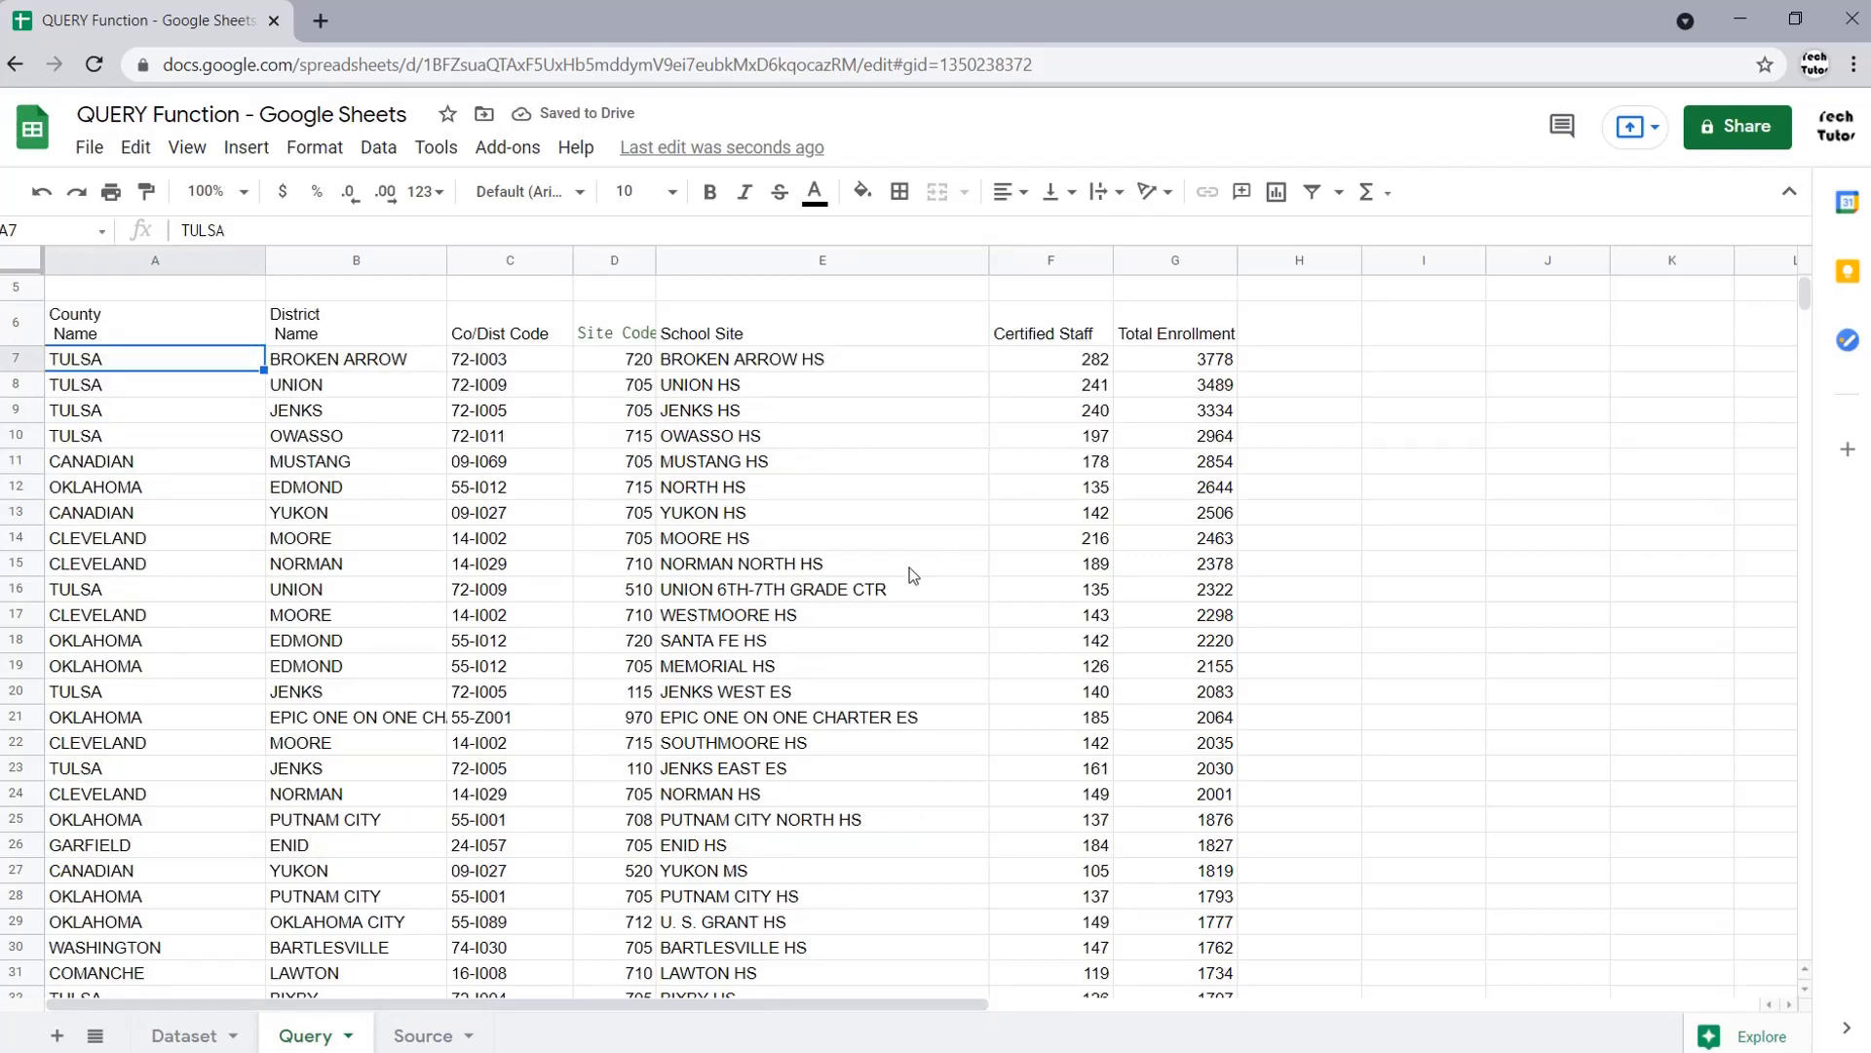
pyautogui.scroll(1, 909, 565)
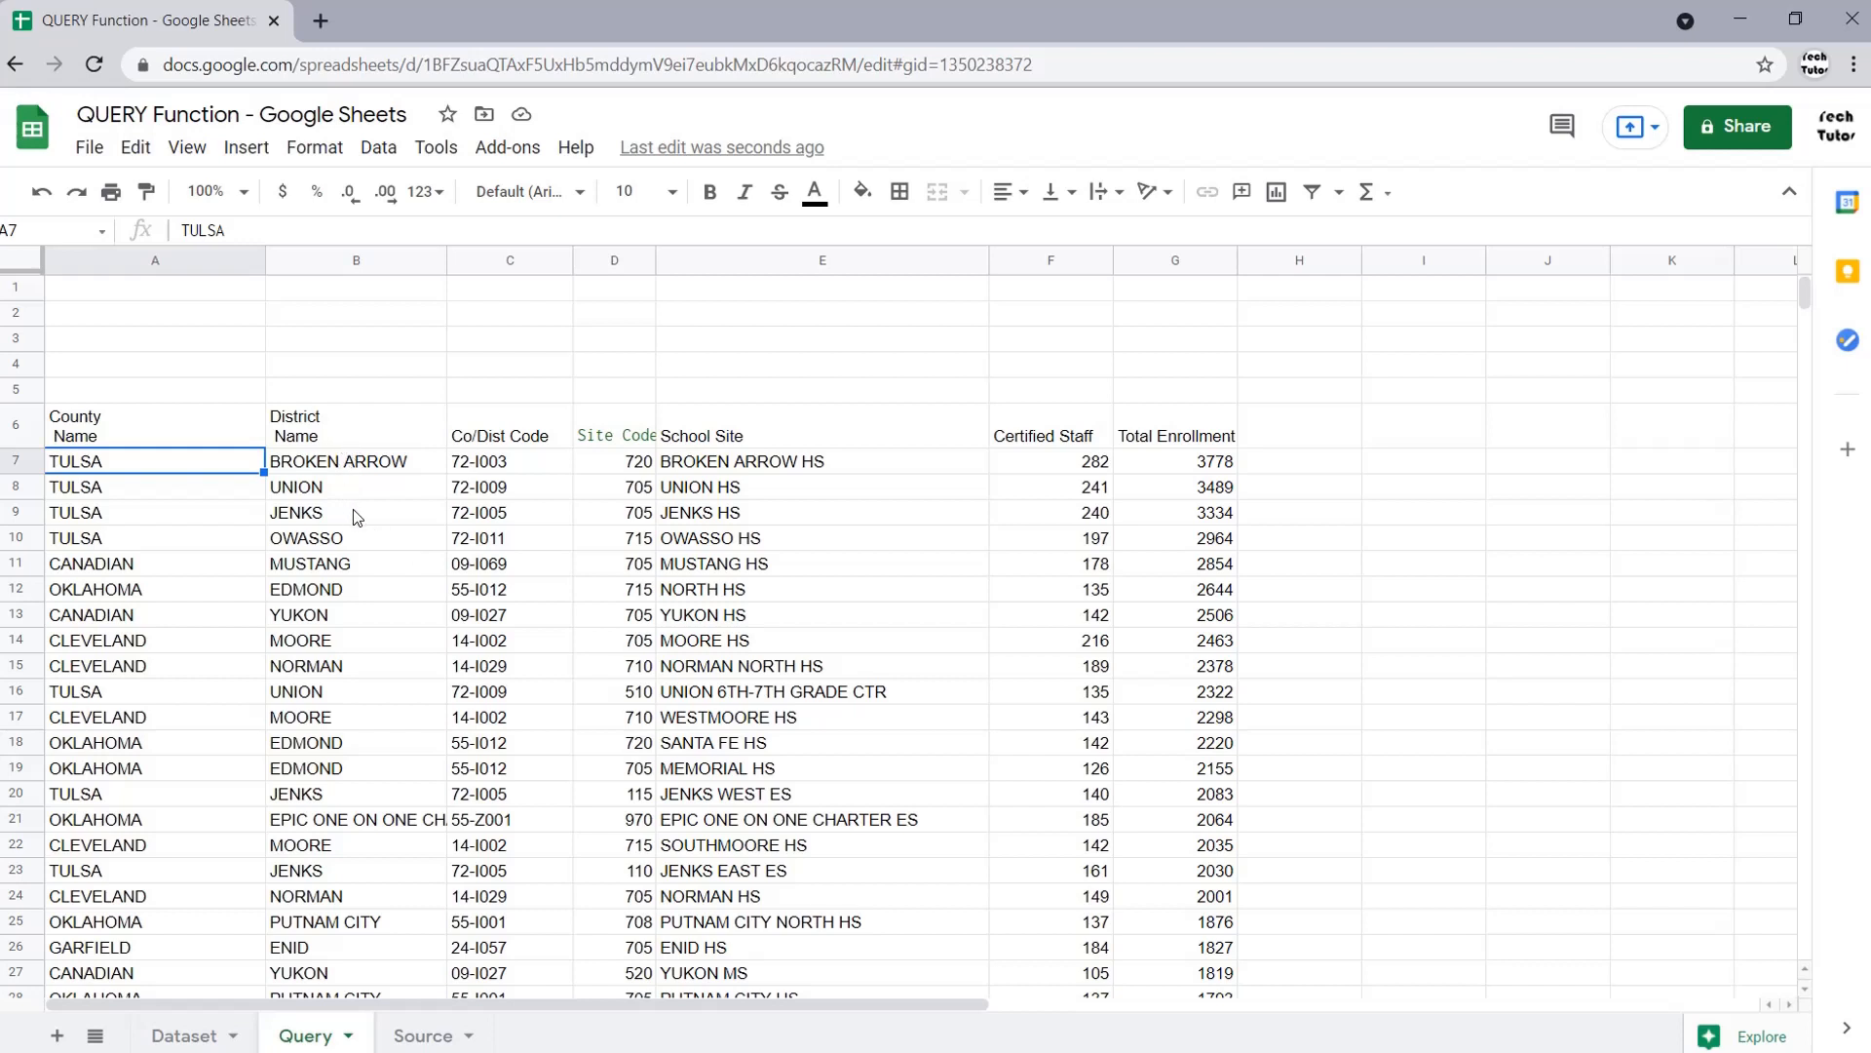
# - Insert the condition B LIKE 'UNION' AND after WHERE in the A6 query, apply the formula and review the District Name results
pyautogui.click(337, 690)
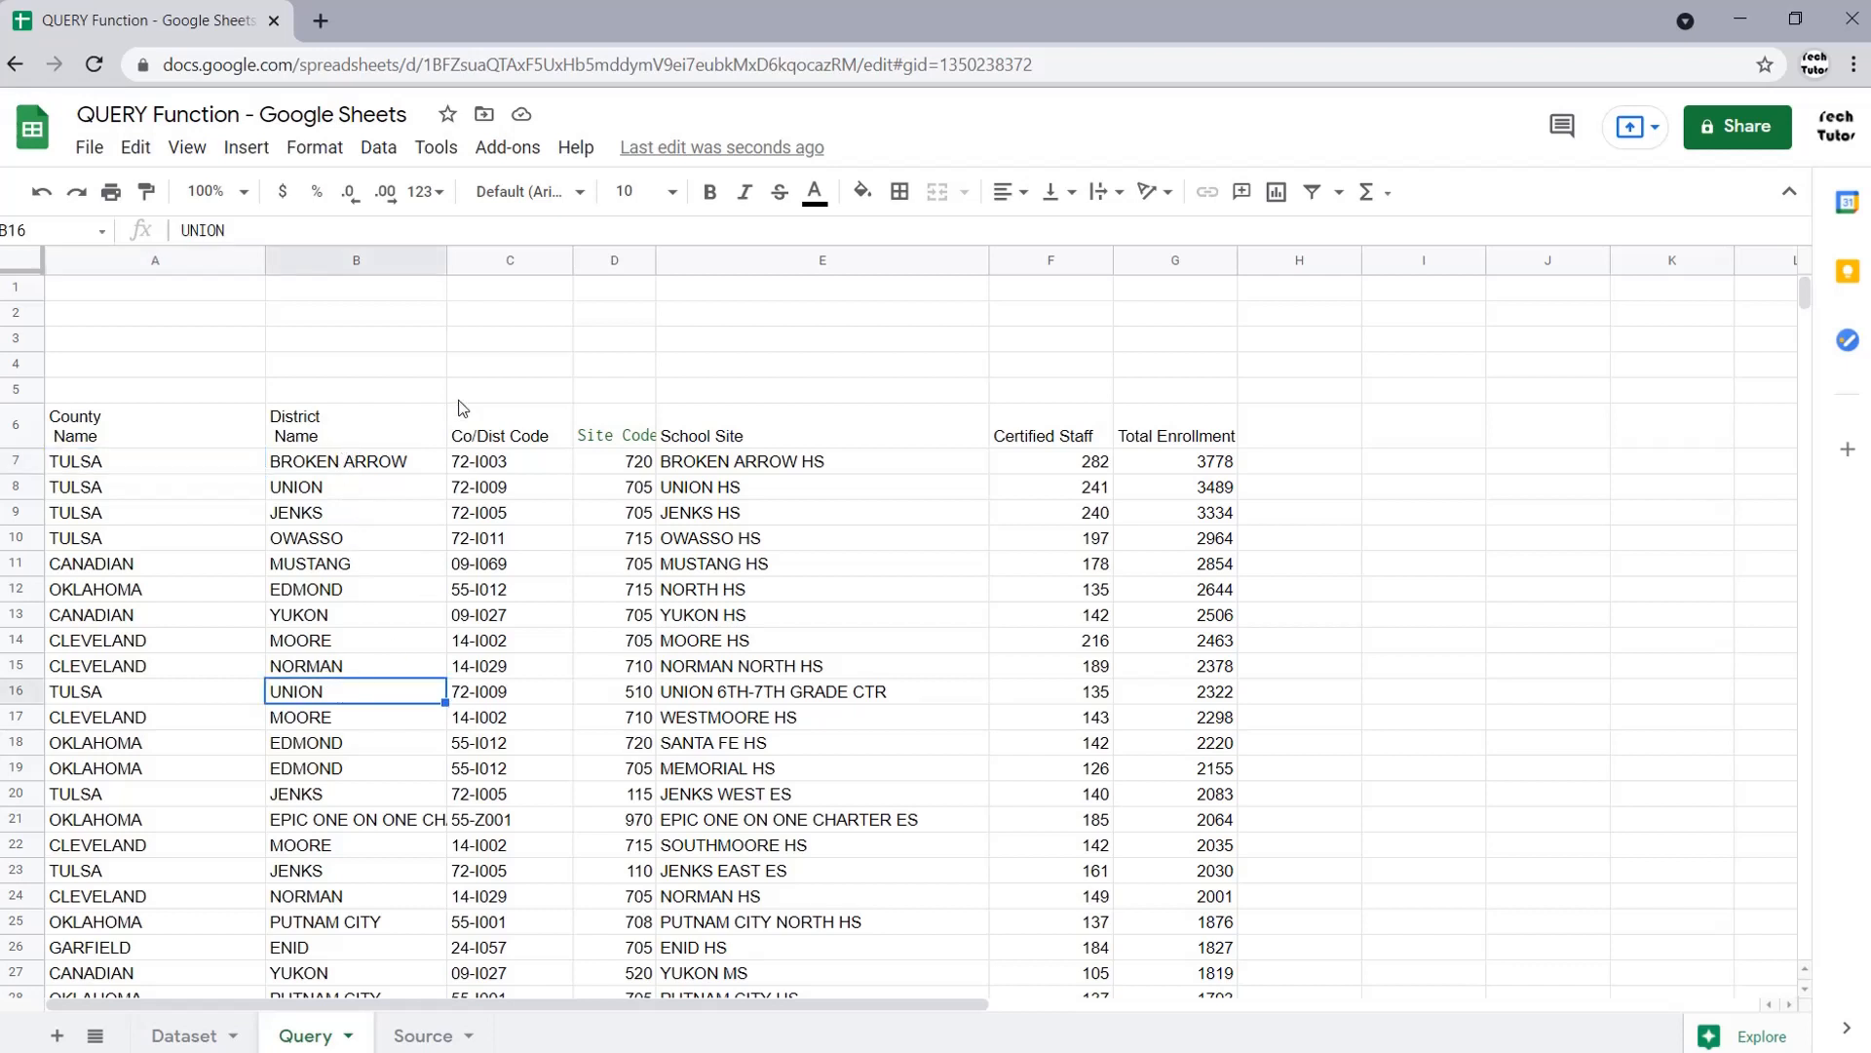
pyautogui.click(238, 429)
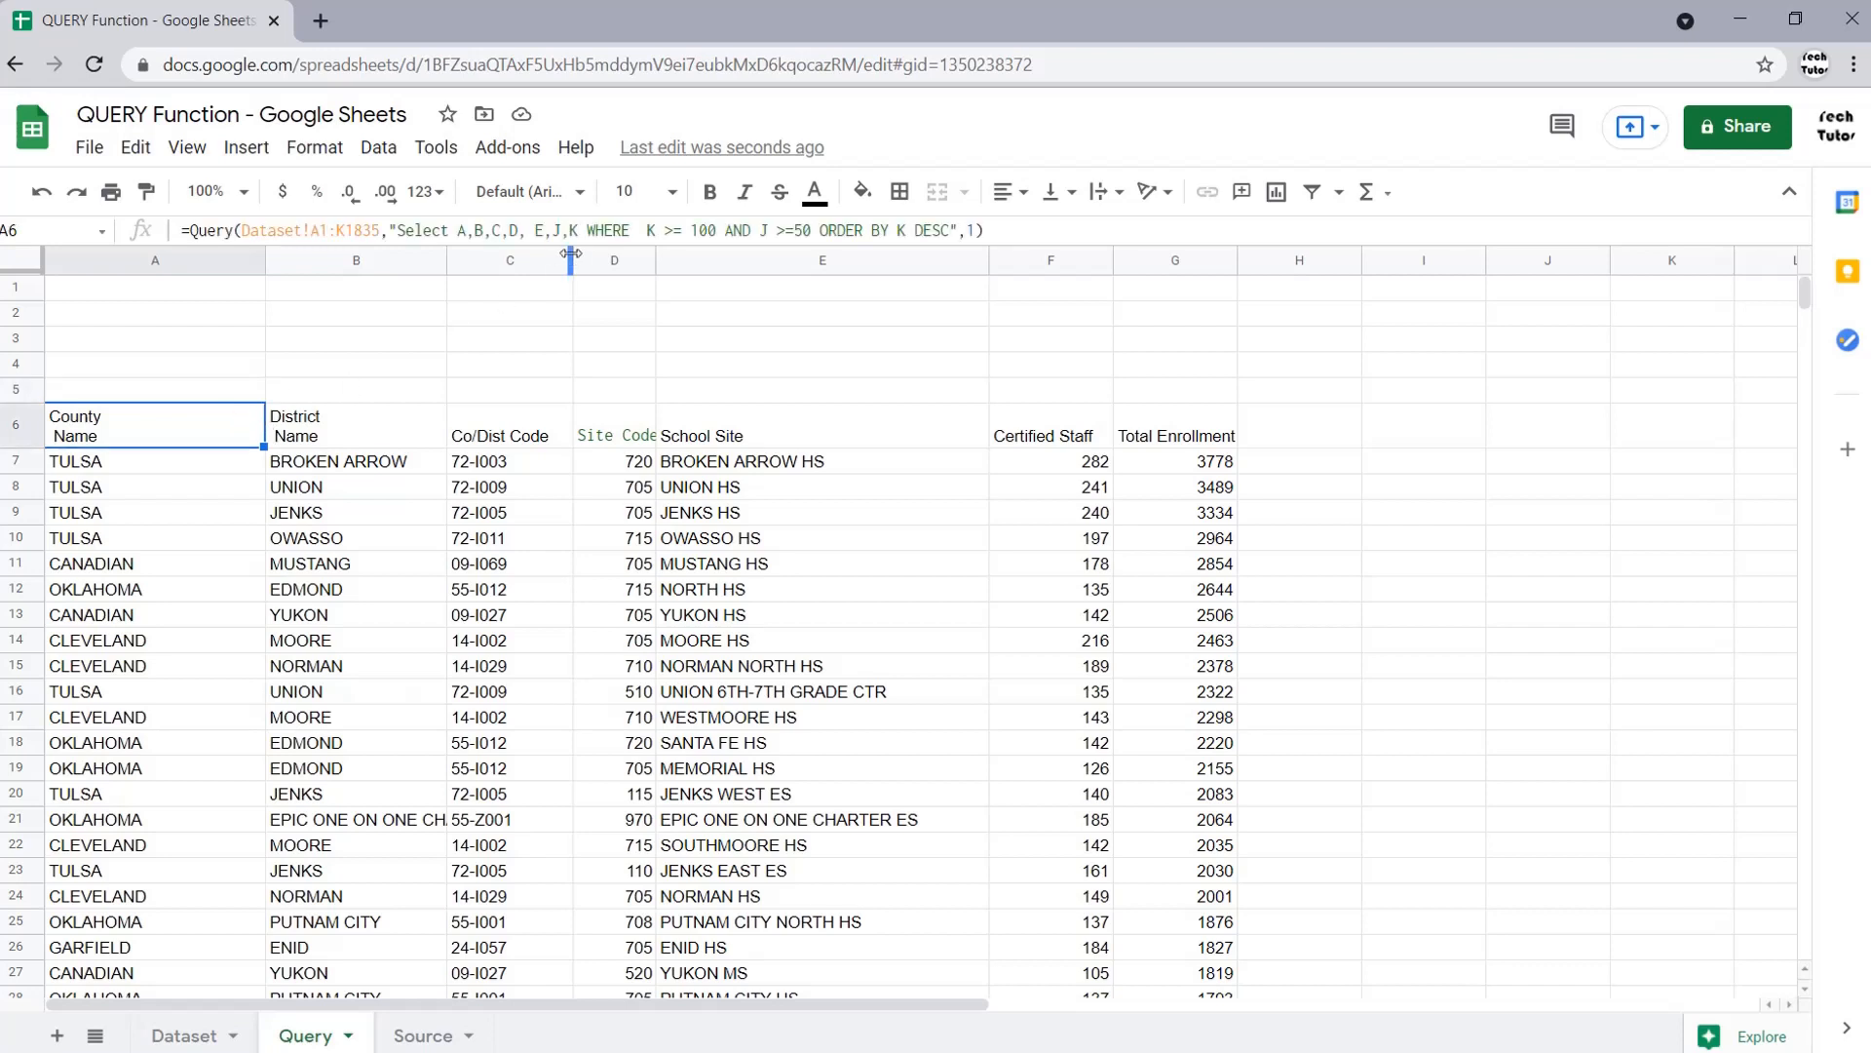
pyautogui.click(641, 231)
pyautogui.write('B ')
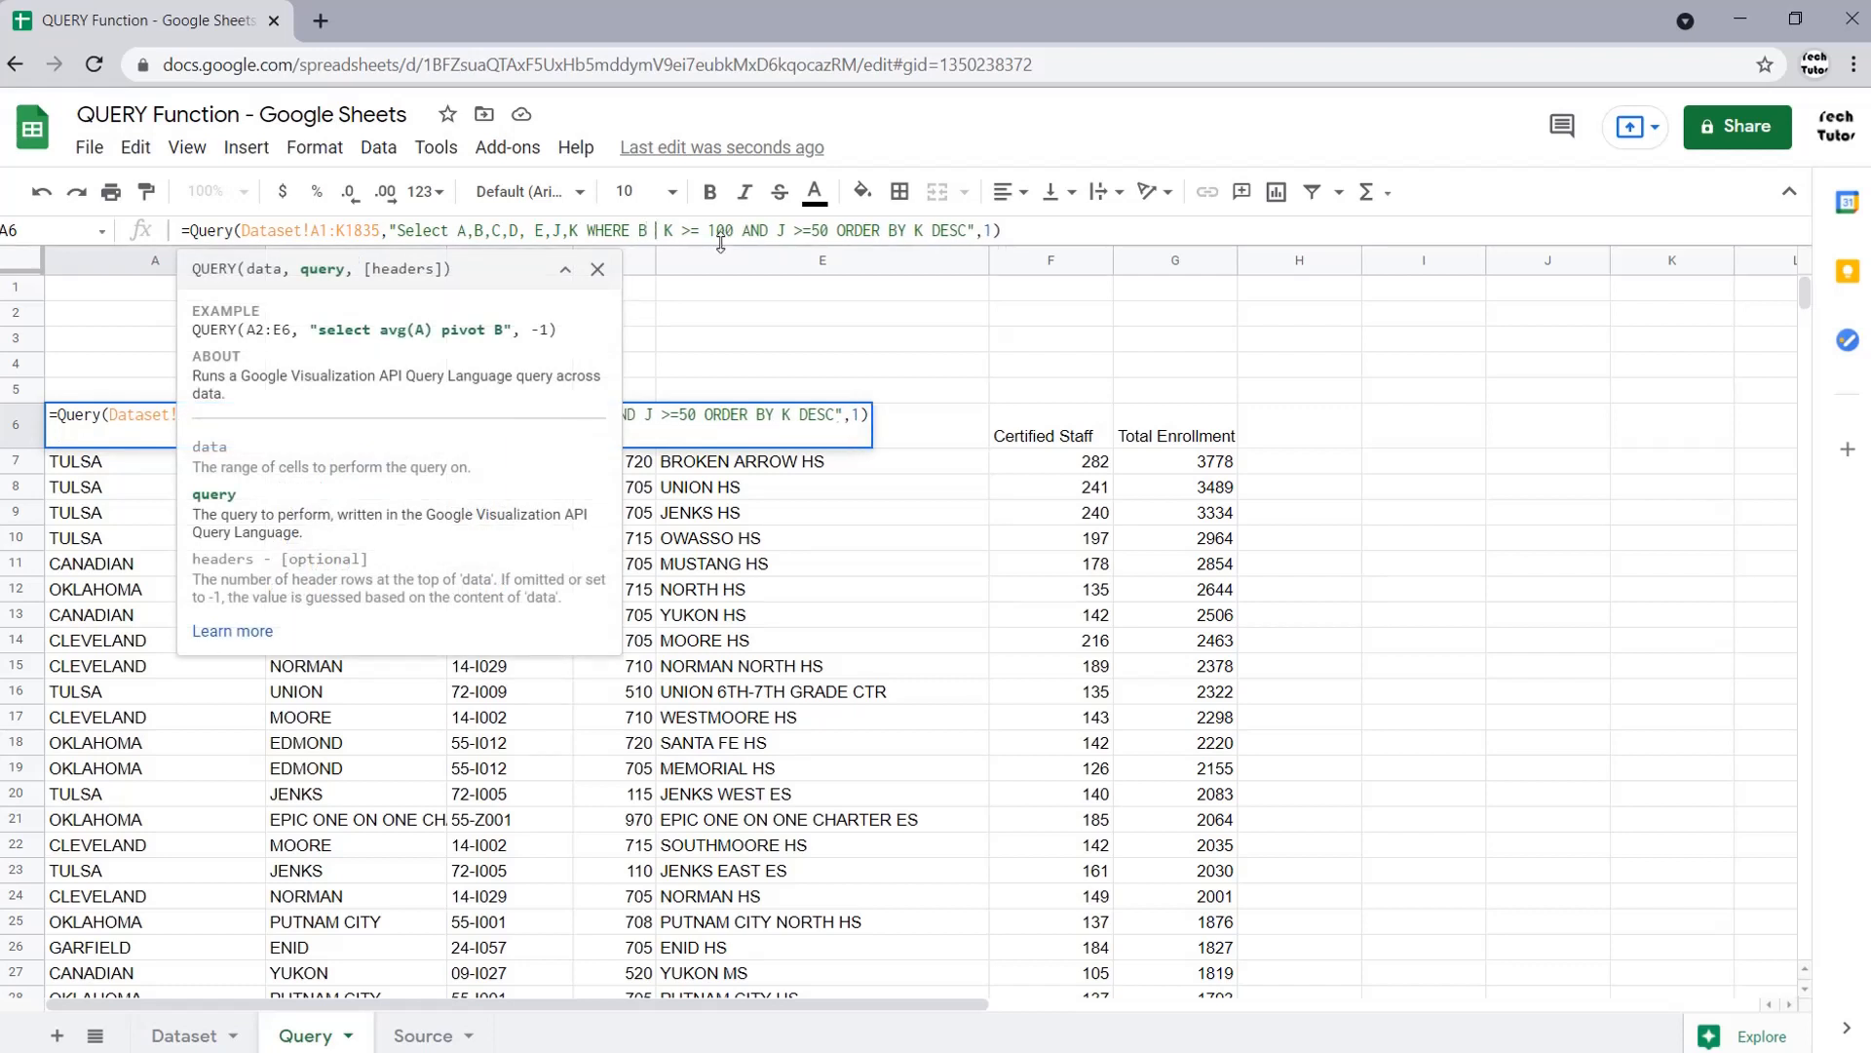
pyautogui.write('LIKE ')
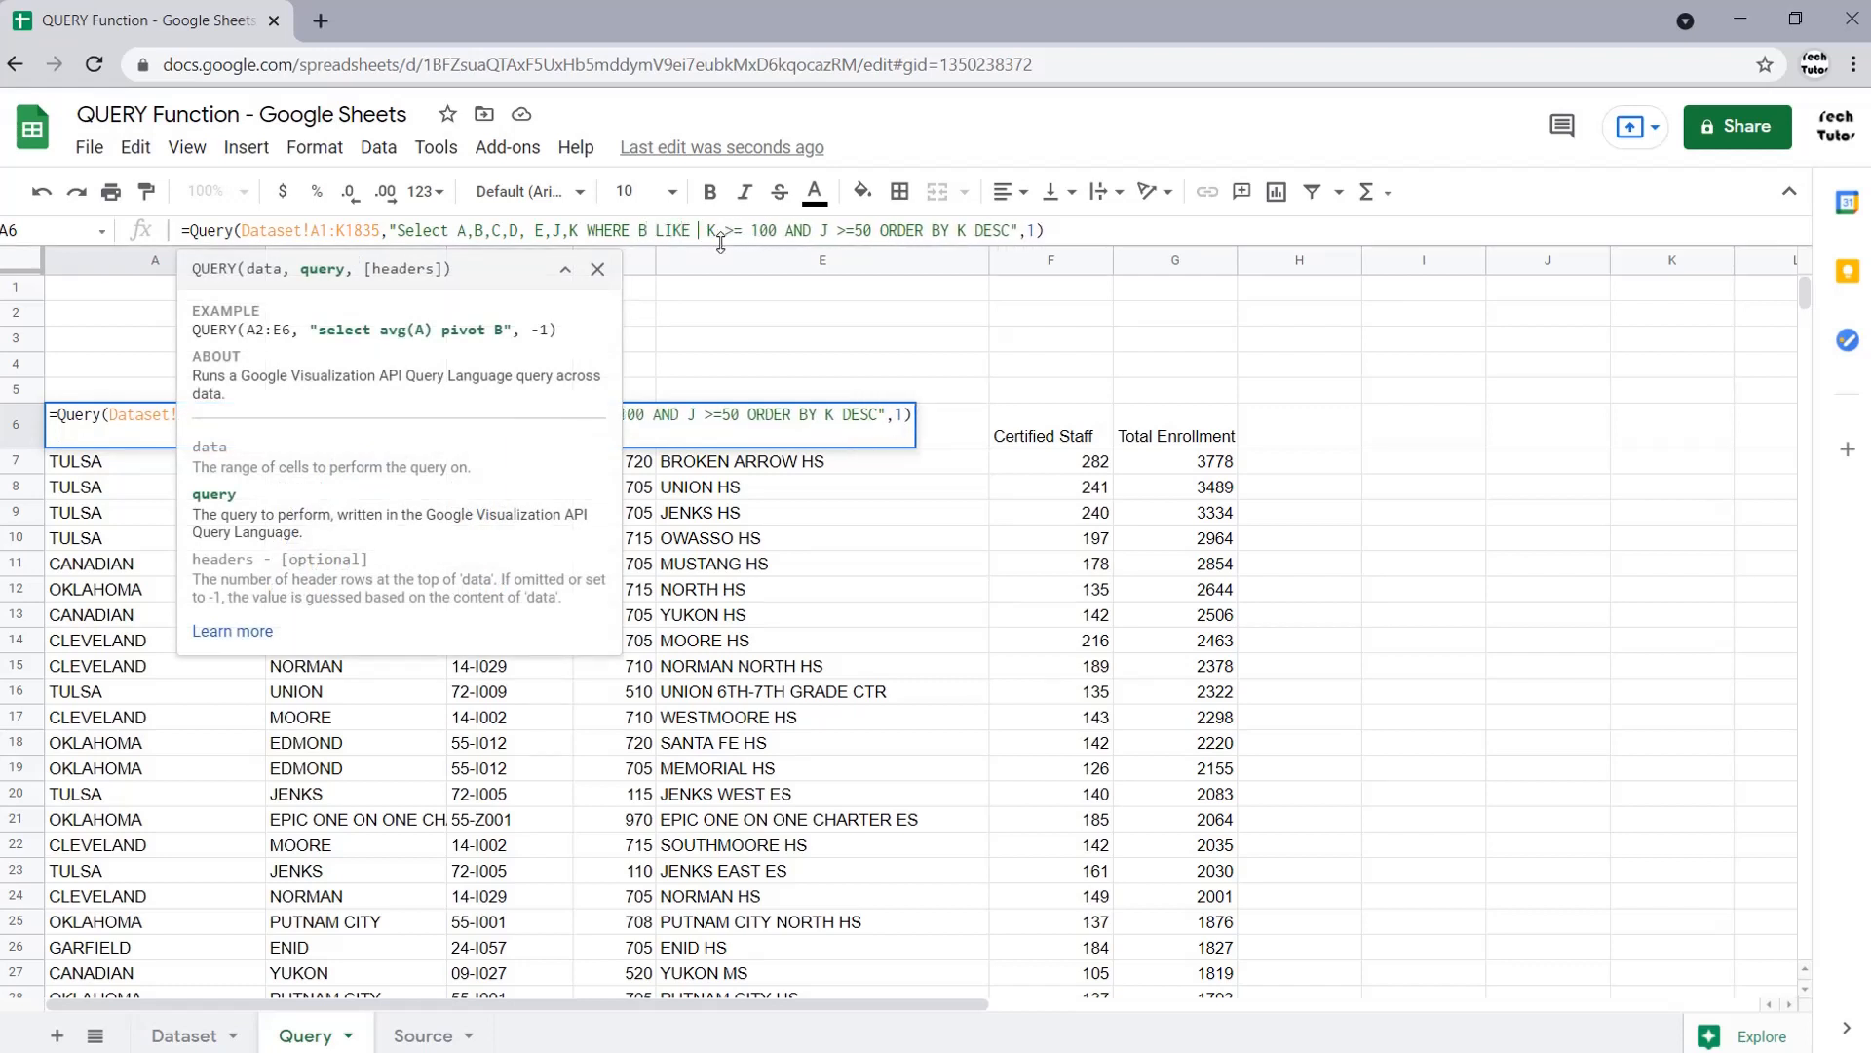
pyautogui.write("' ")
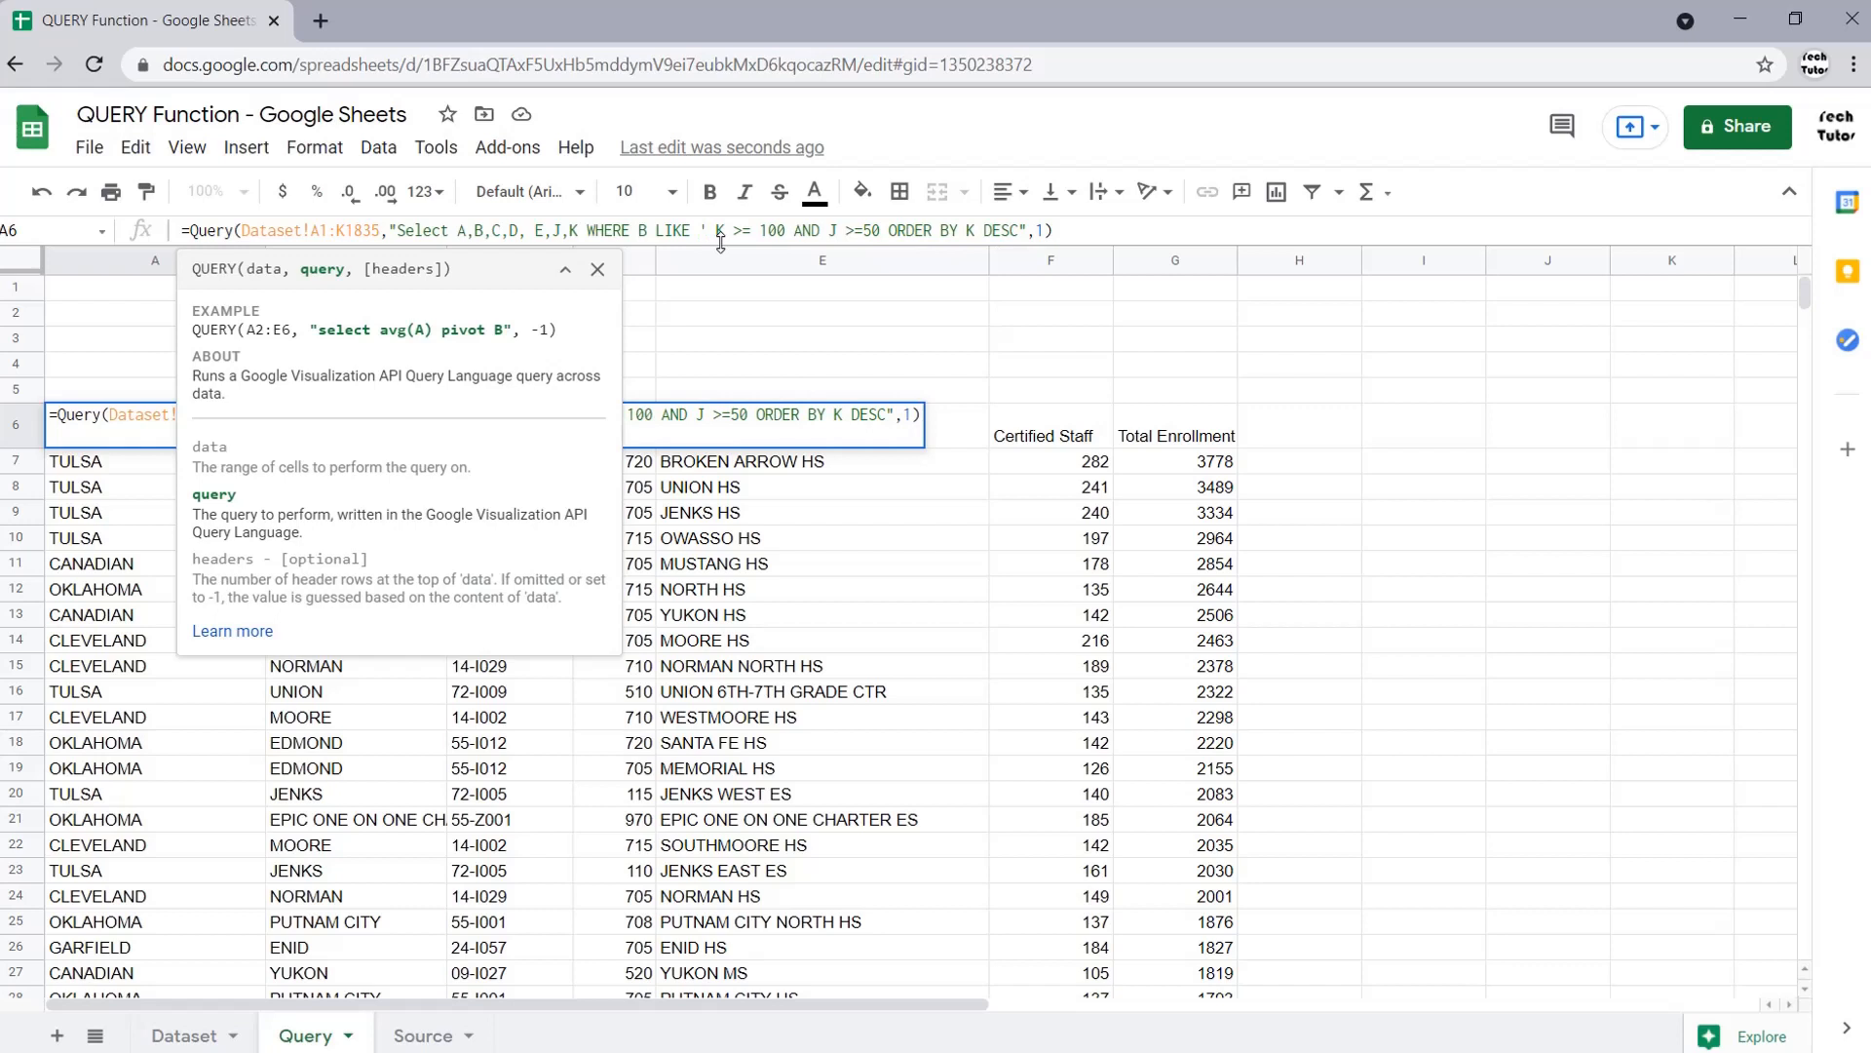
pyautogui.write('UNION')
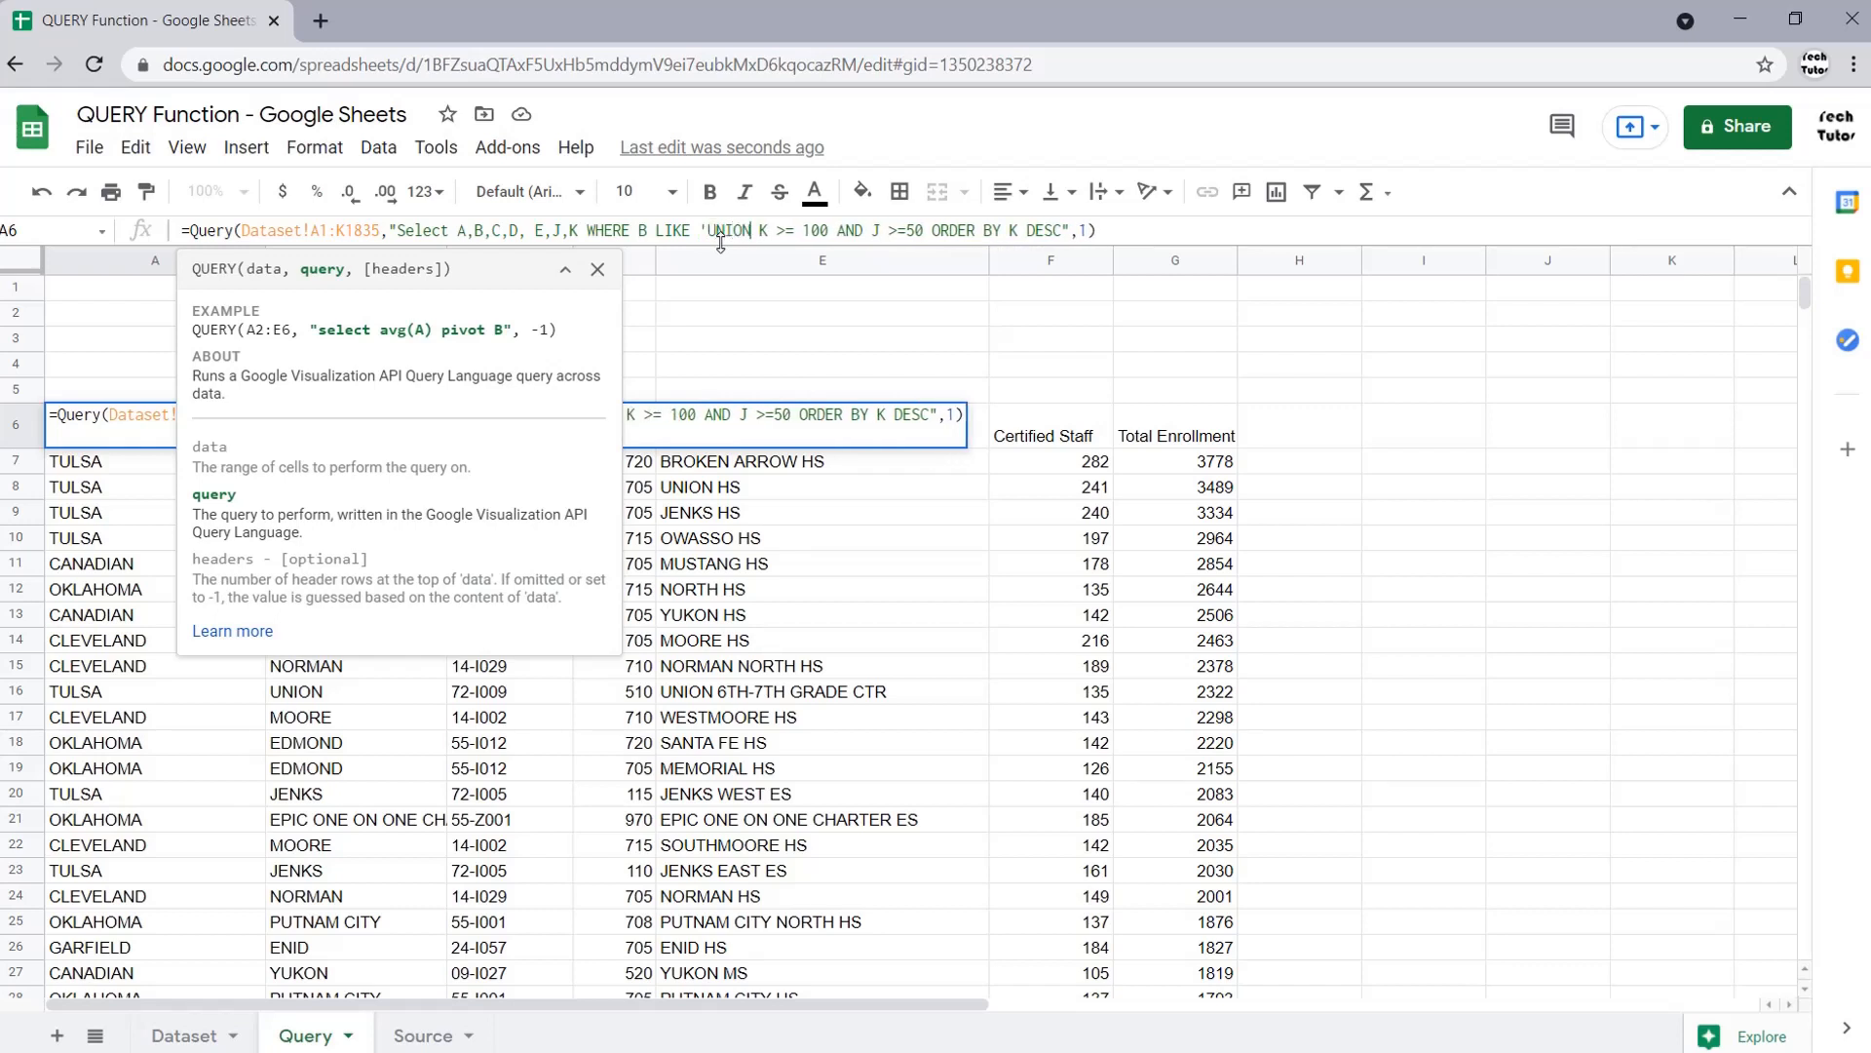
pyautogui.write("'")
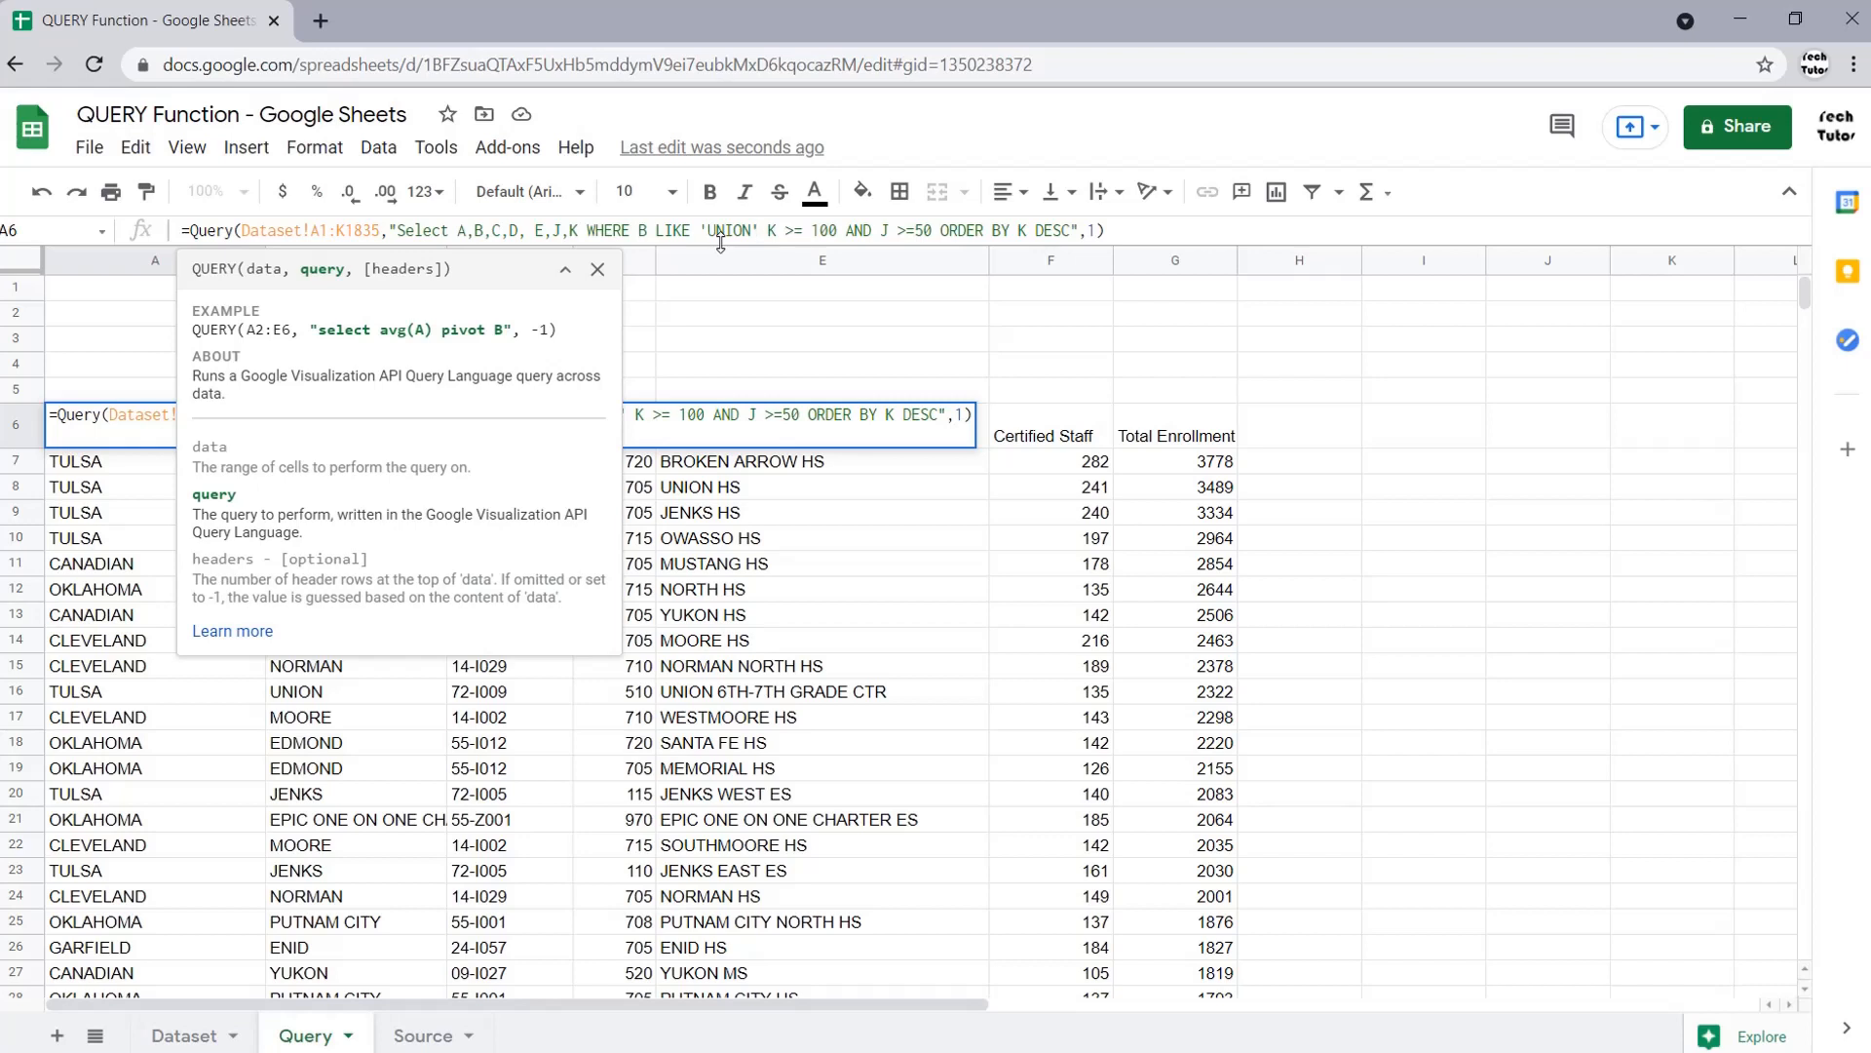
pyautogui.write(' AND')
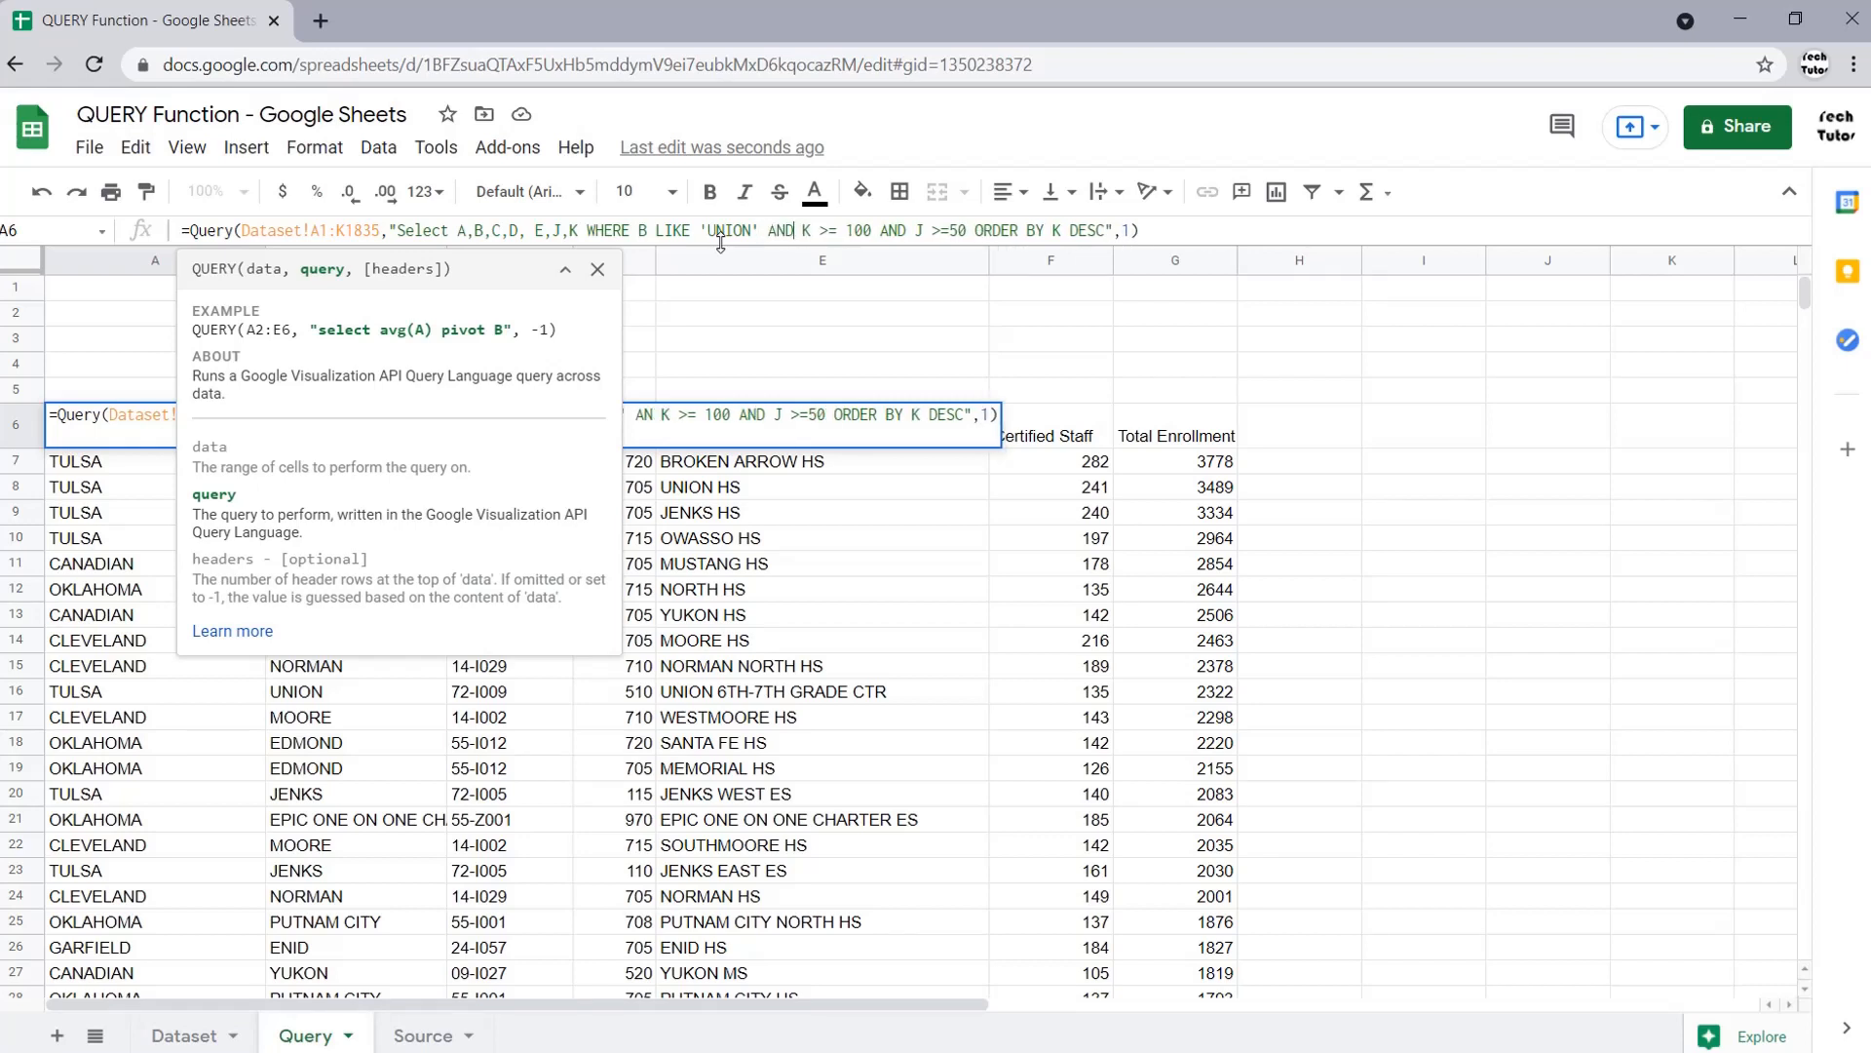
pyautogui.press('Return')
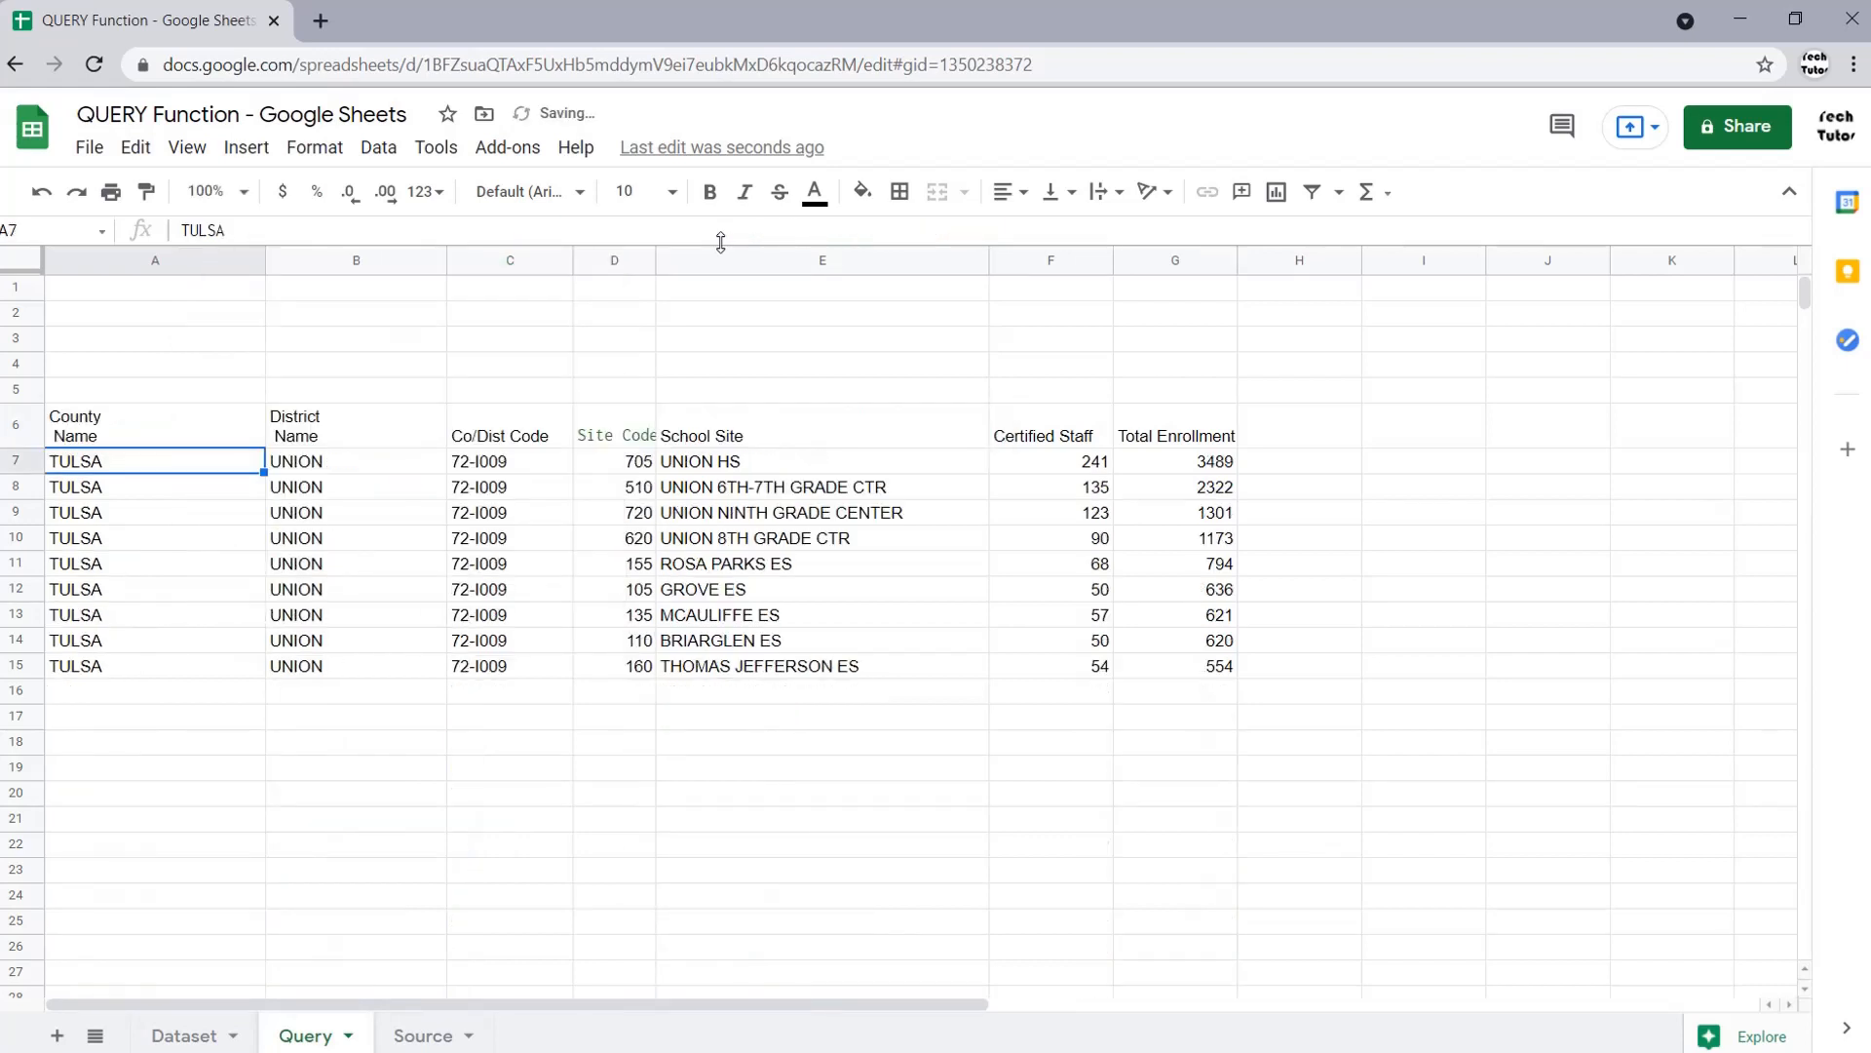
pyautogui.moveTo(373, 462); pyautogui.dragTo(370, 662)
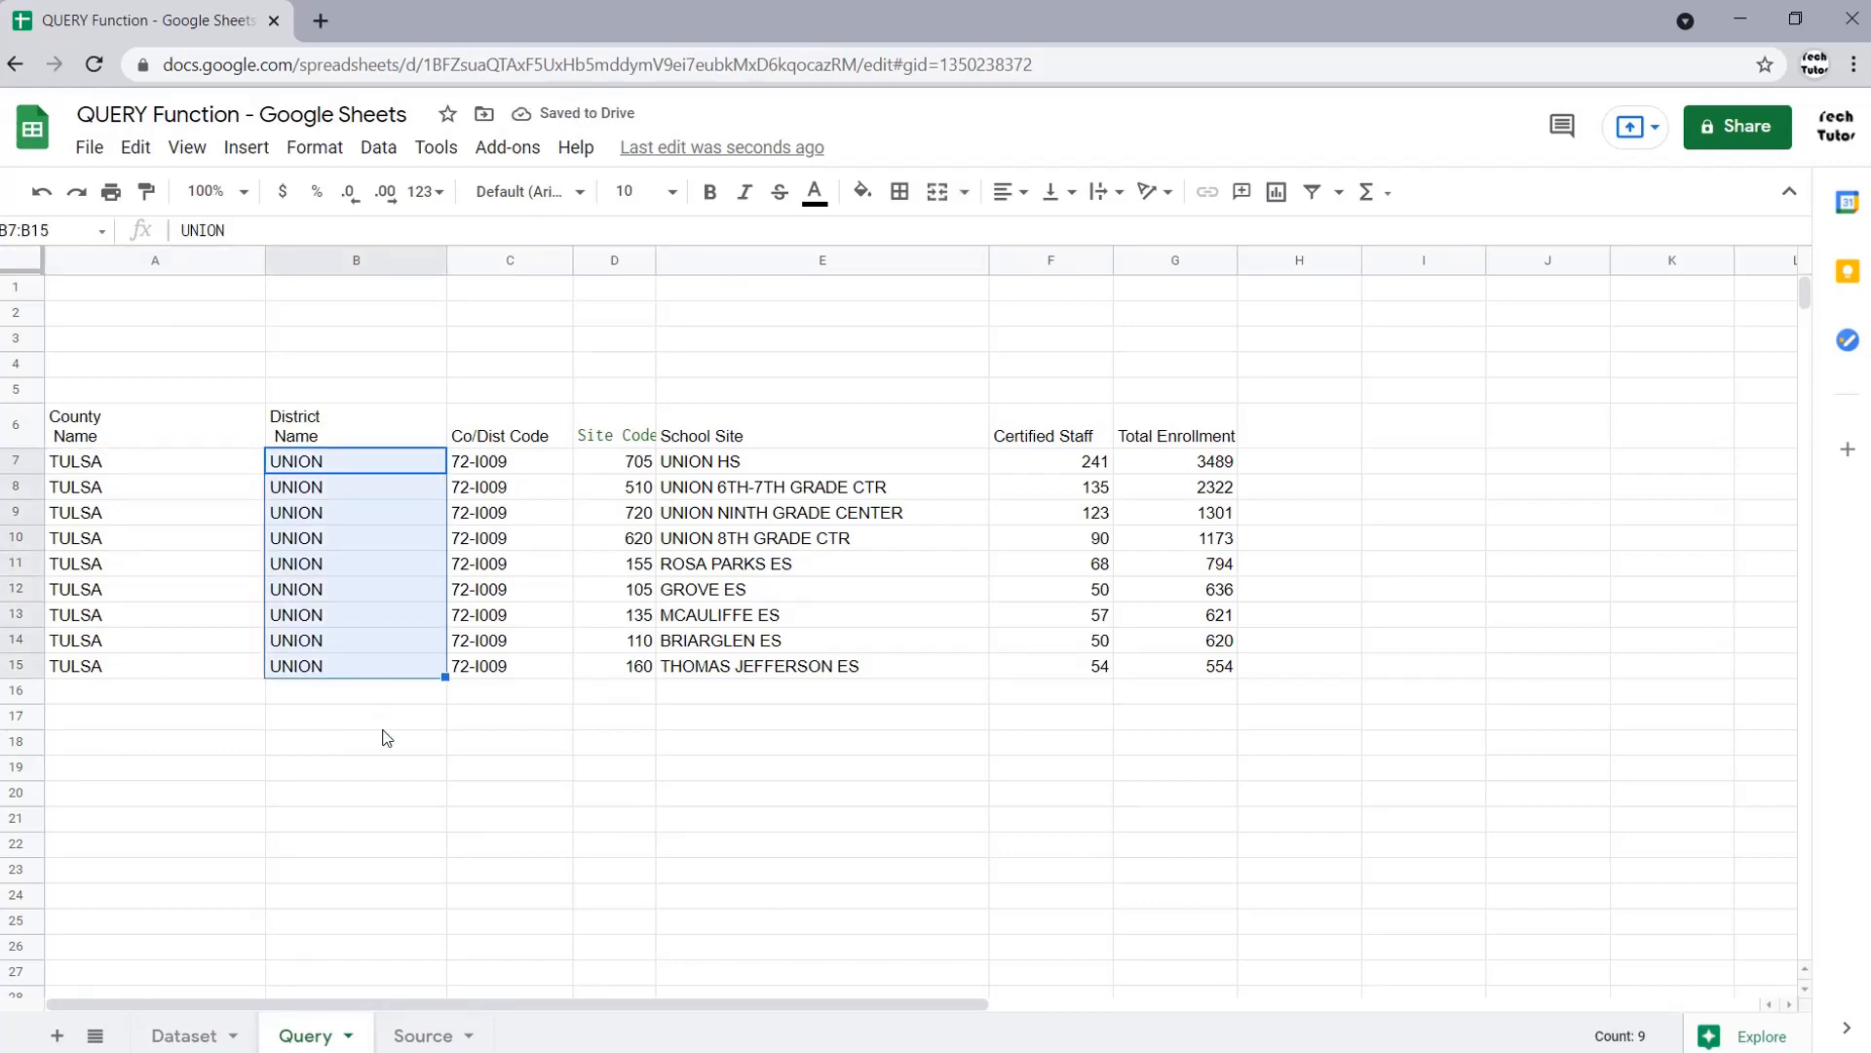
# - Examine the Dataset sheet's rows to see how the Co/Dist Code values in column C begin for each county
pyautogui.click(184, 1035)
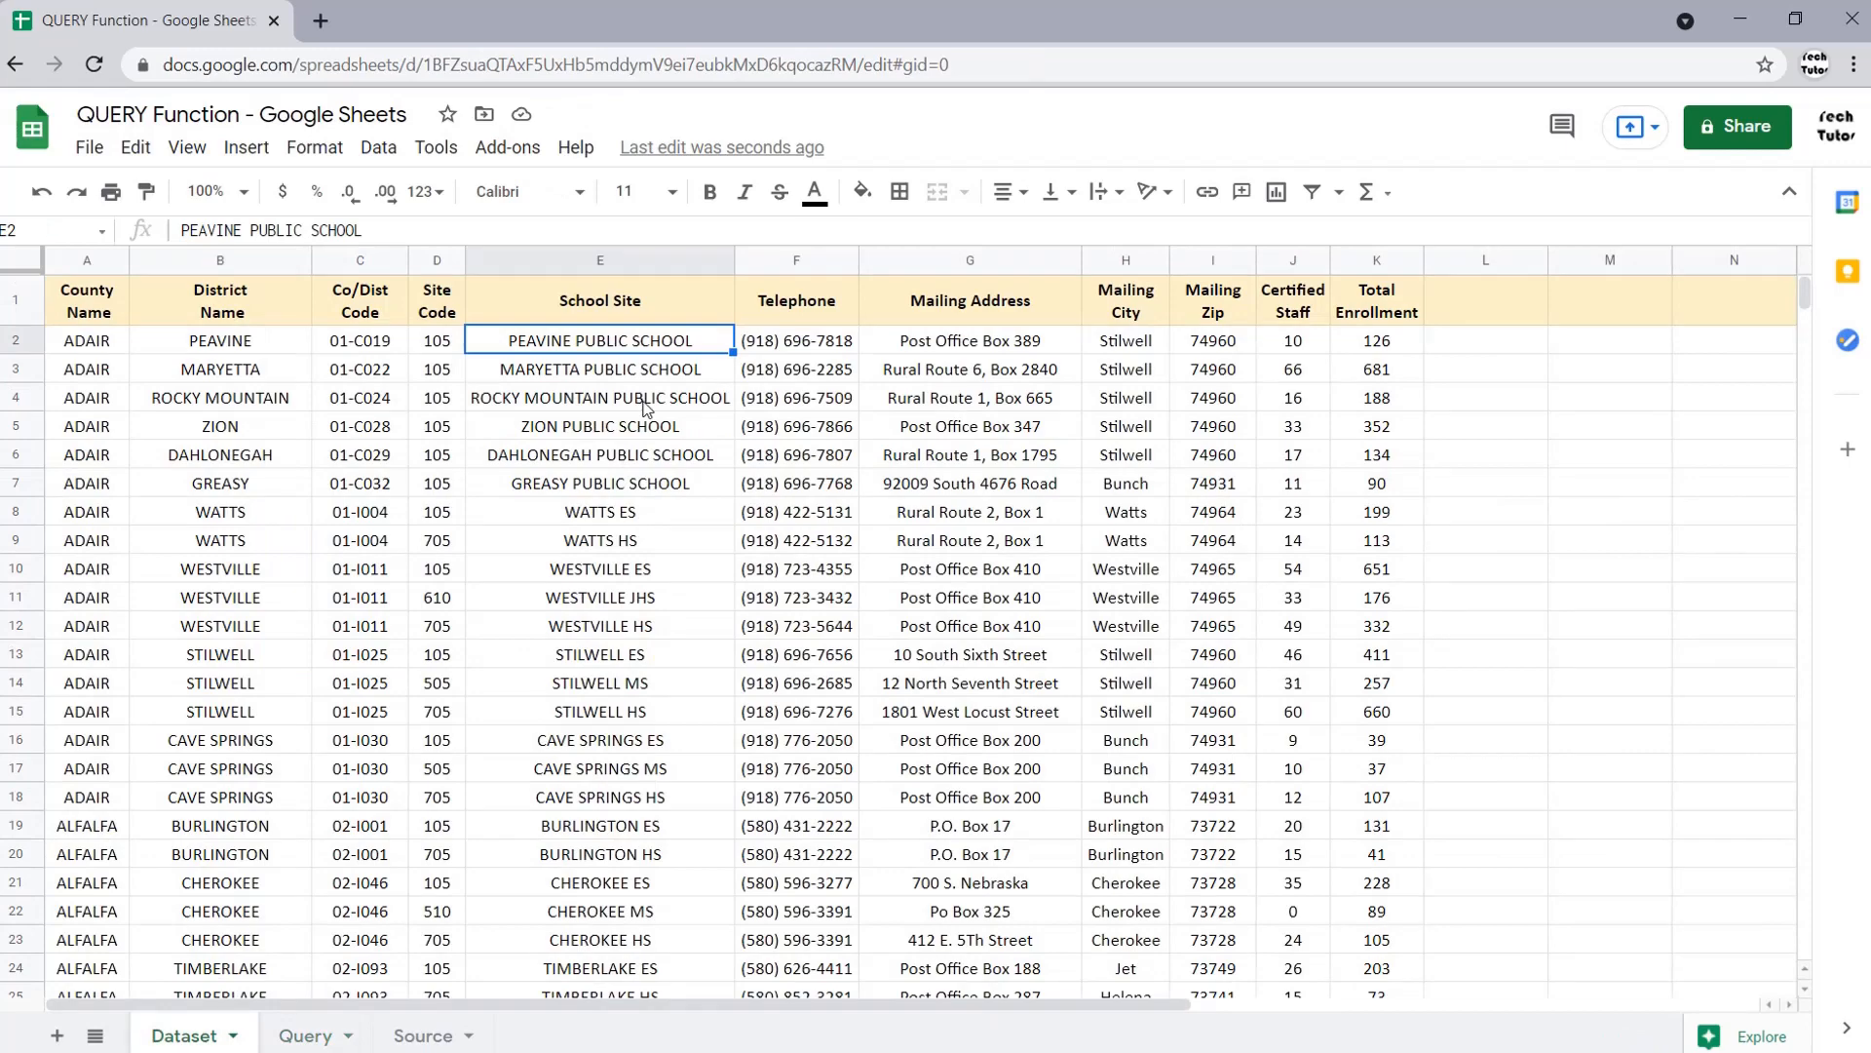
pyautogui.scroll(-6, 477, 460)
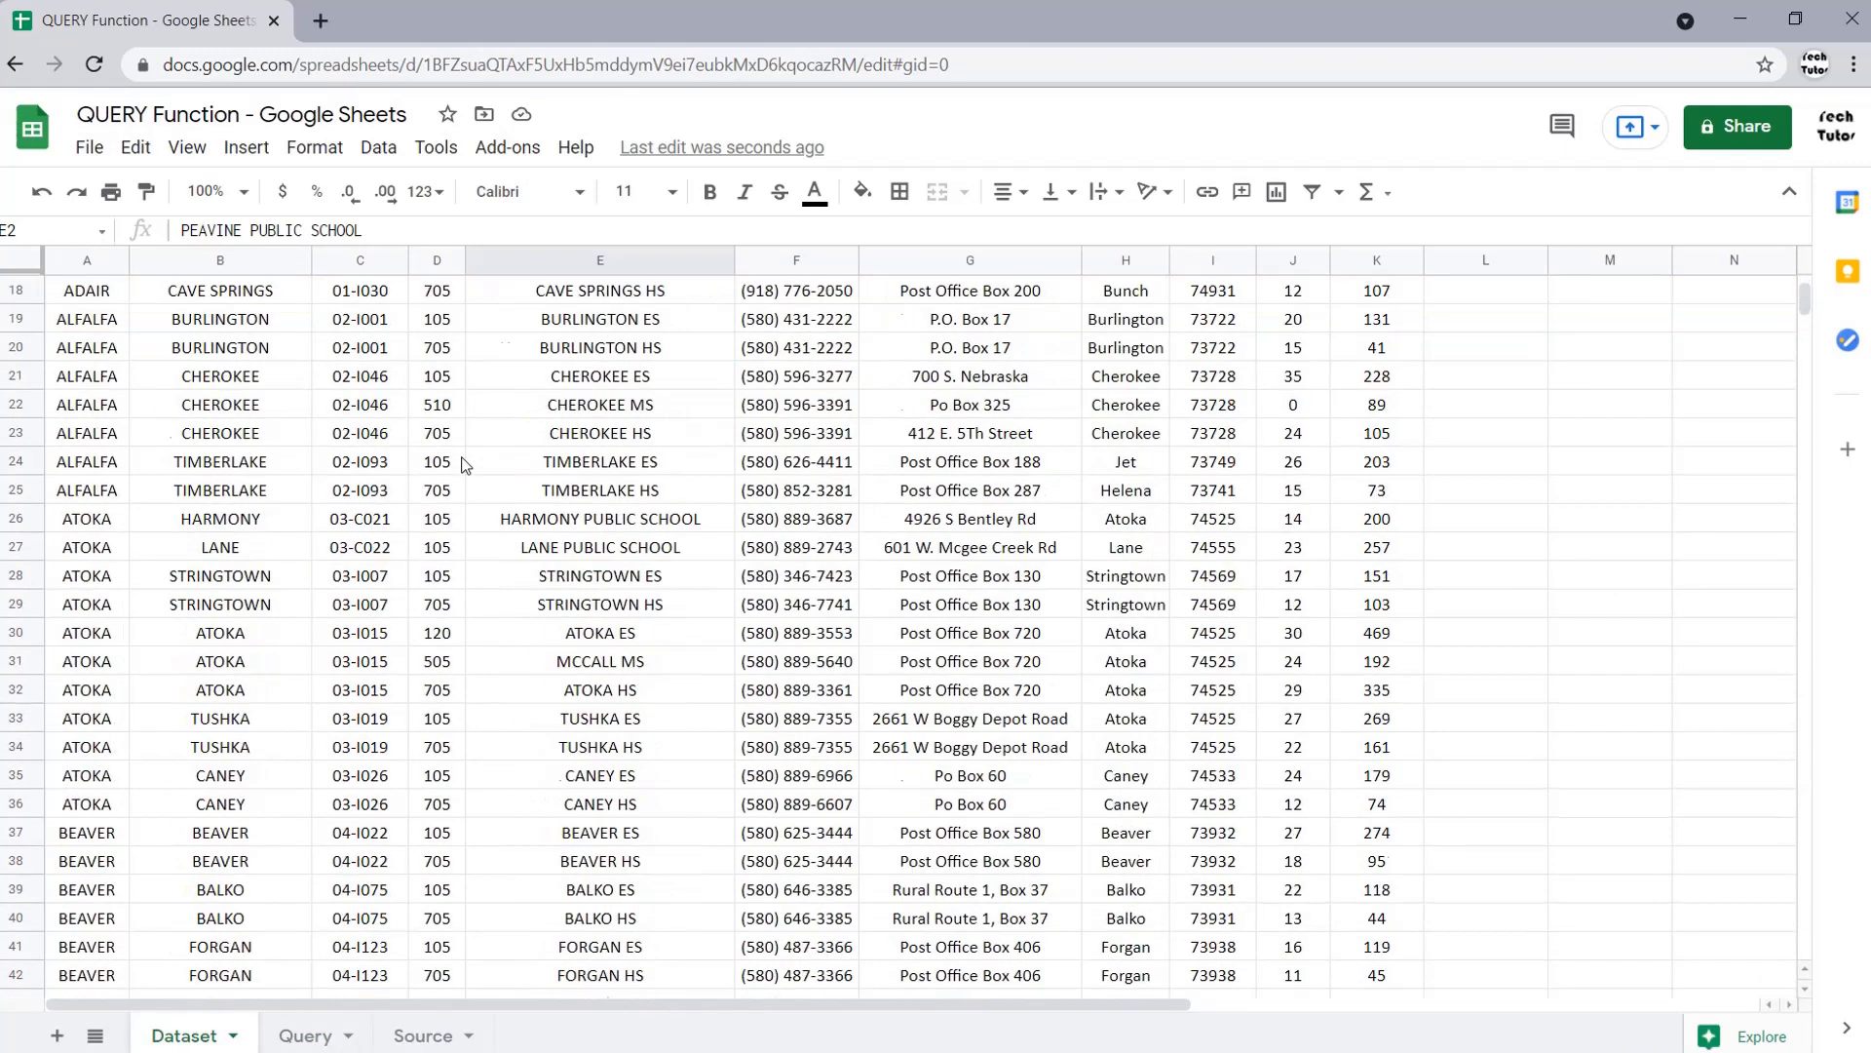
pyautogui.scroll(-5, 464, 465)
pyautogui.scroll(-8, 464, 465)
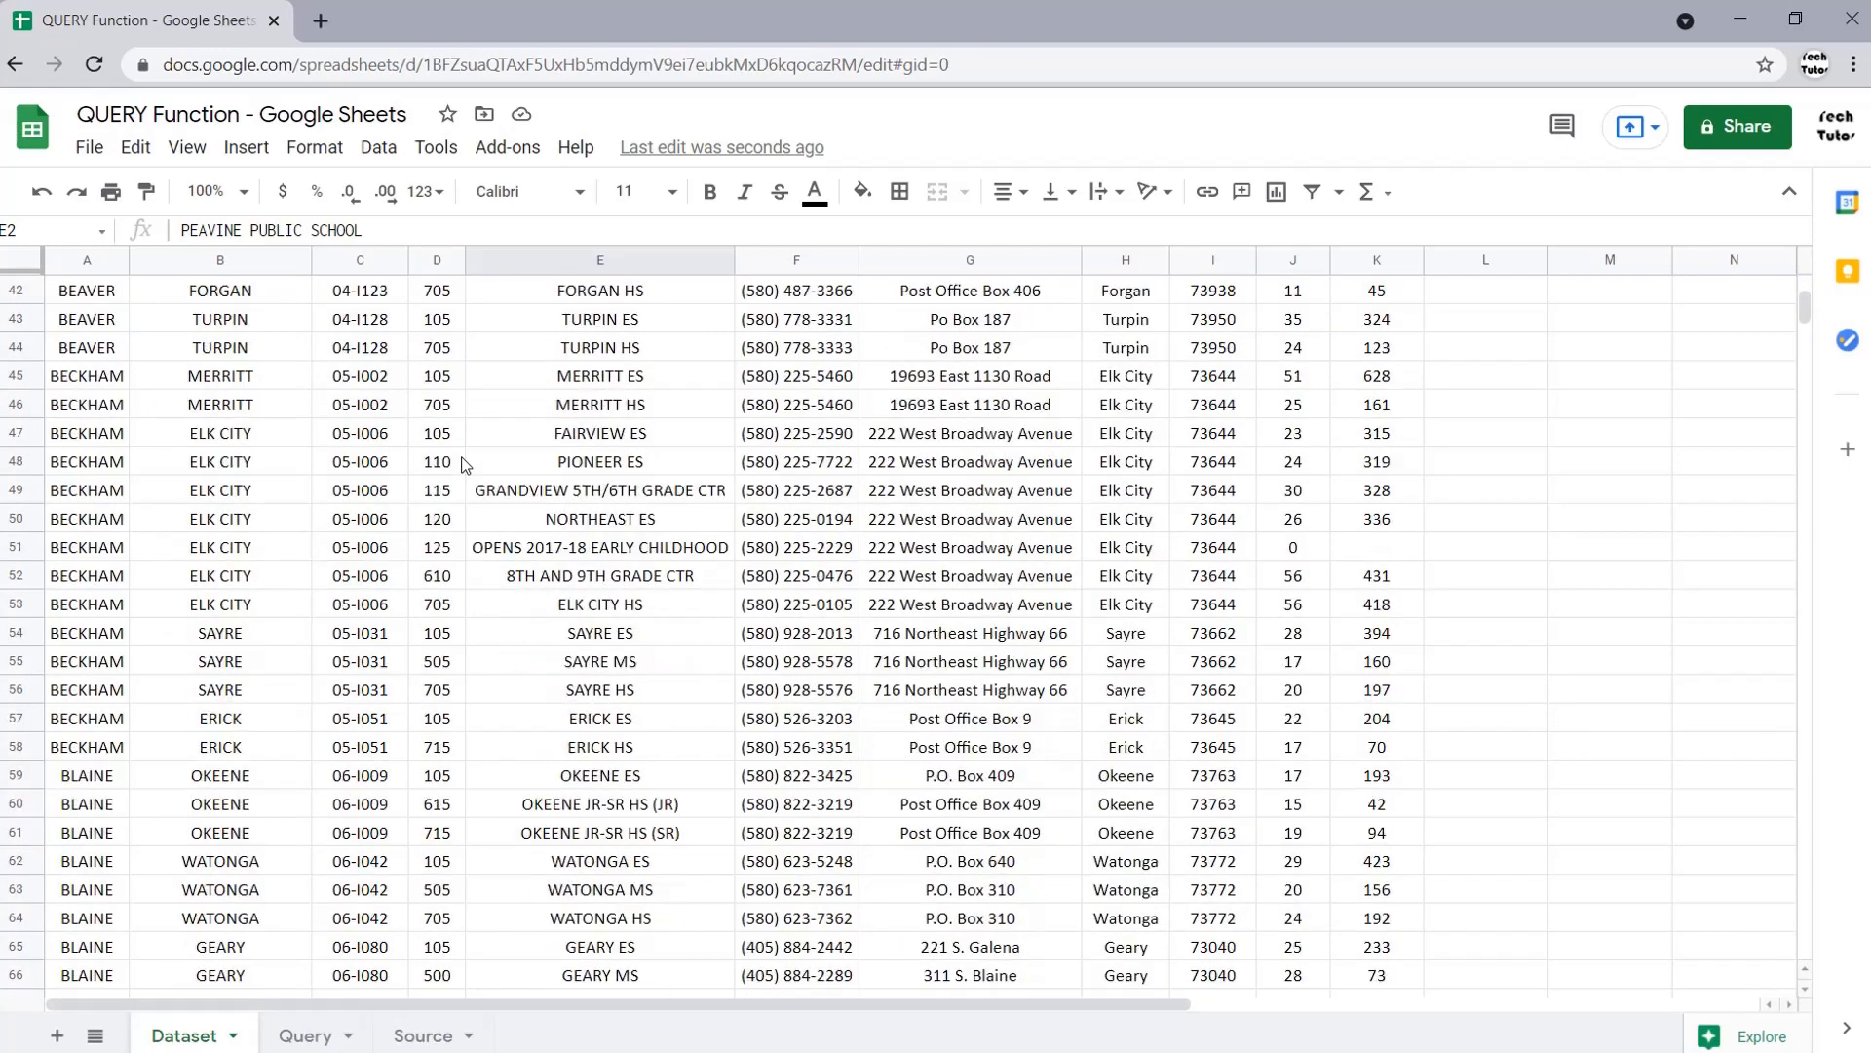
pyautogui.scroll(-6, 465, 464)
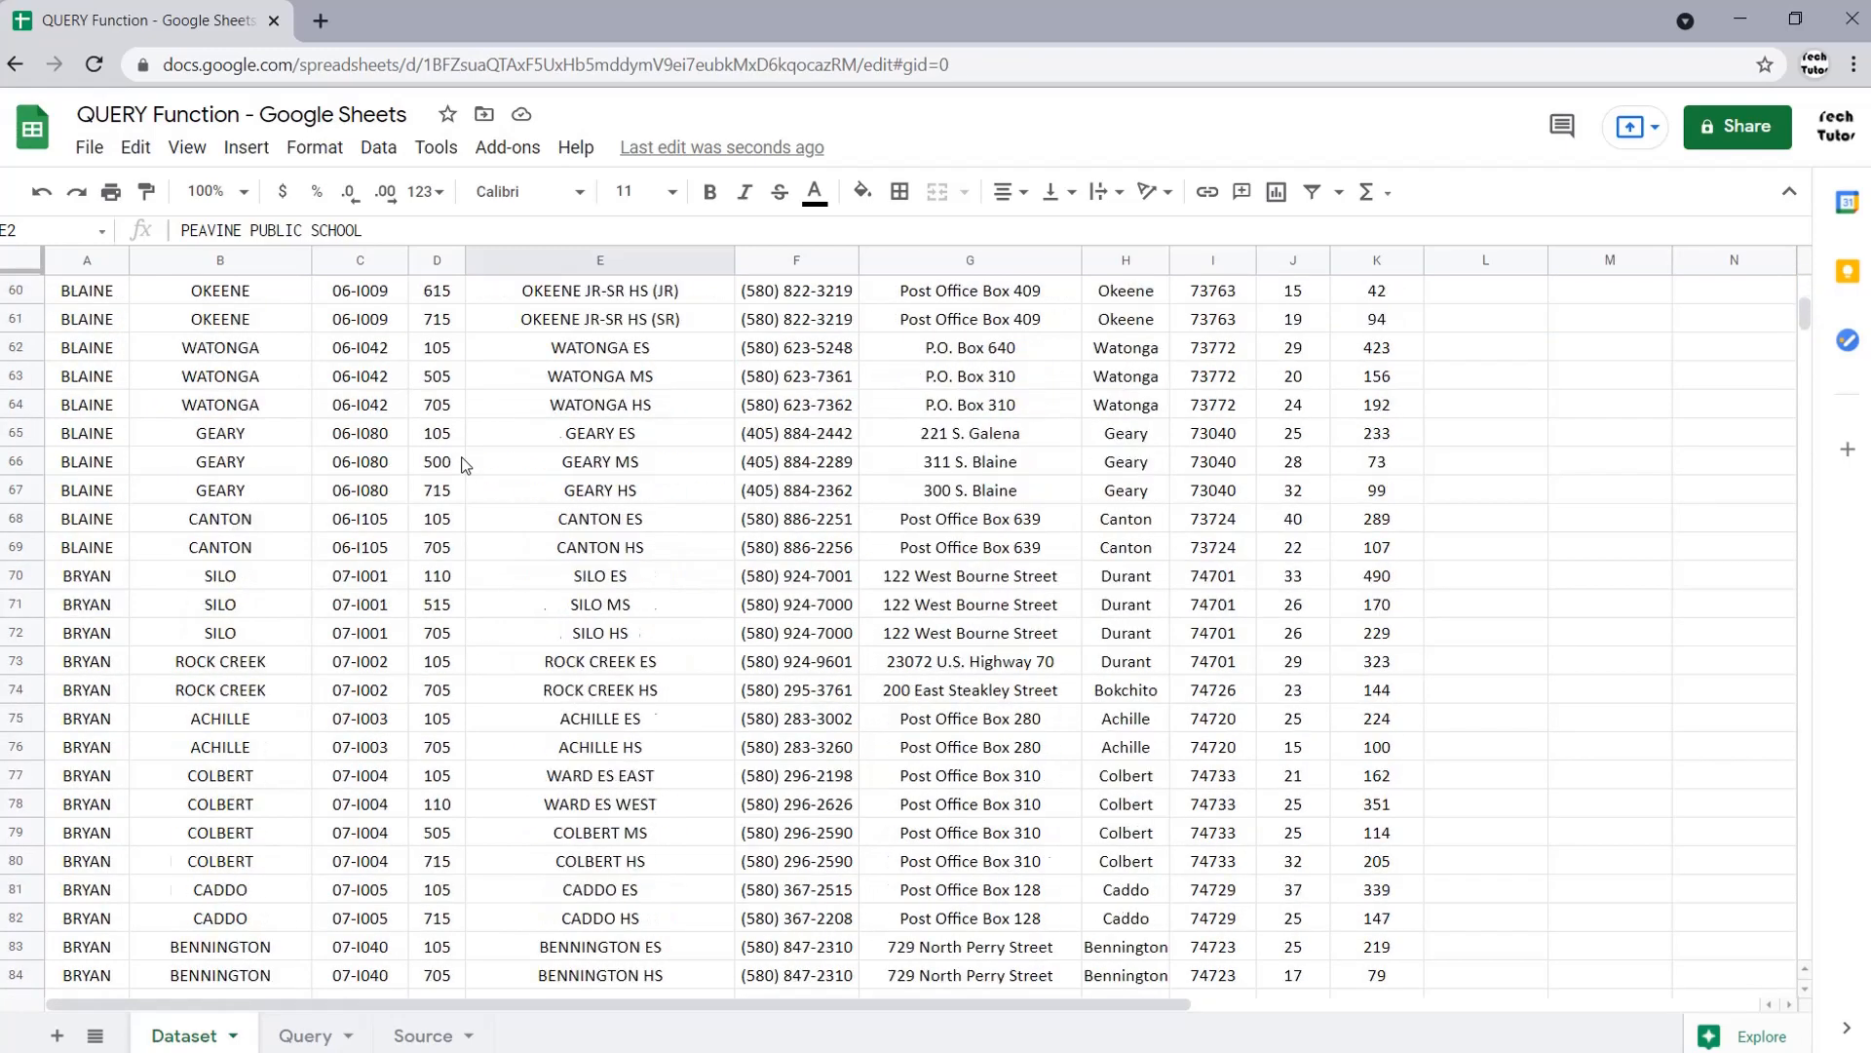
pyautogui.scroll(-20, 465, 464)
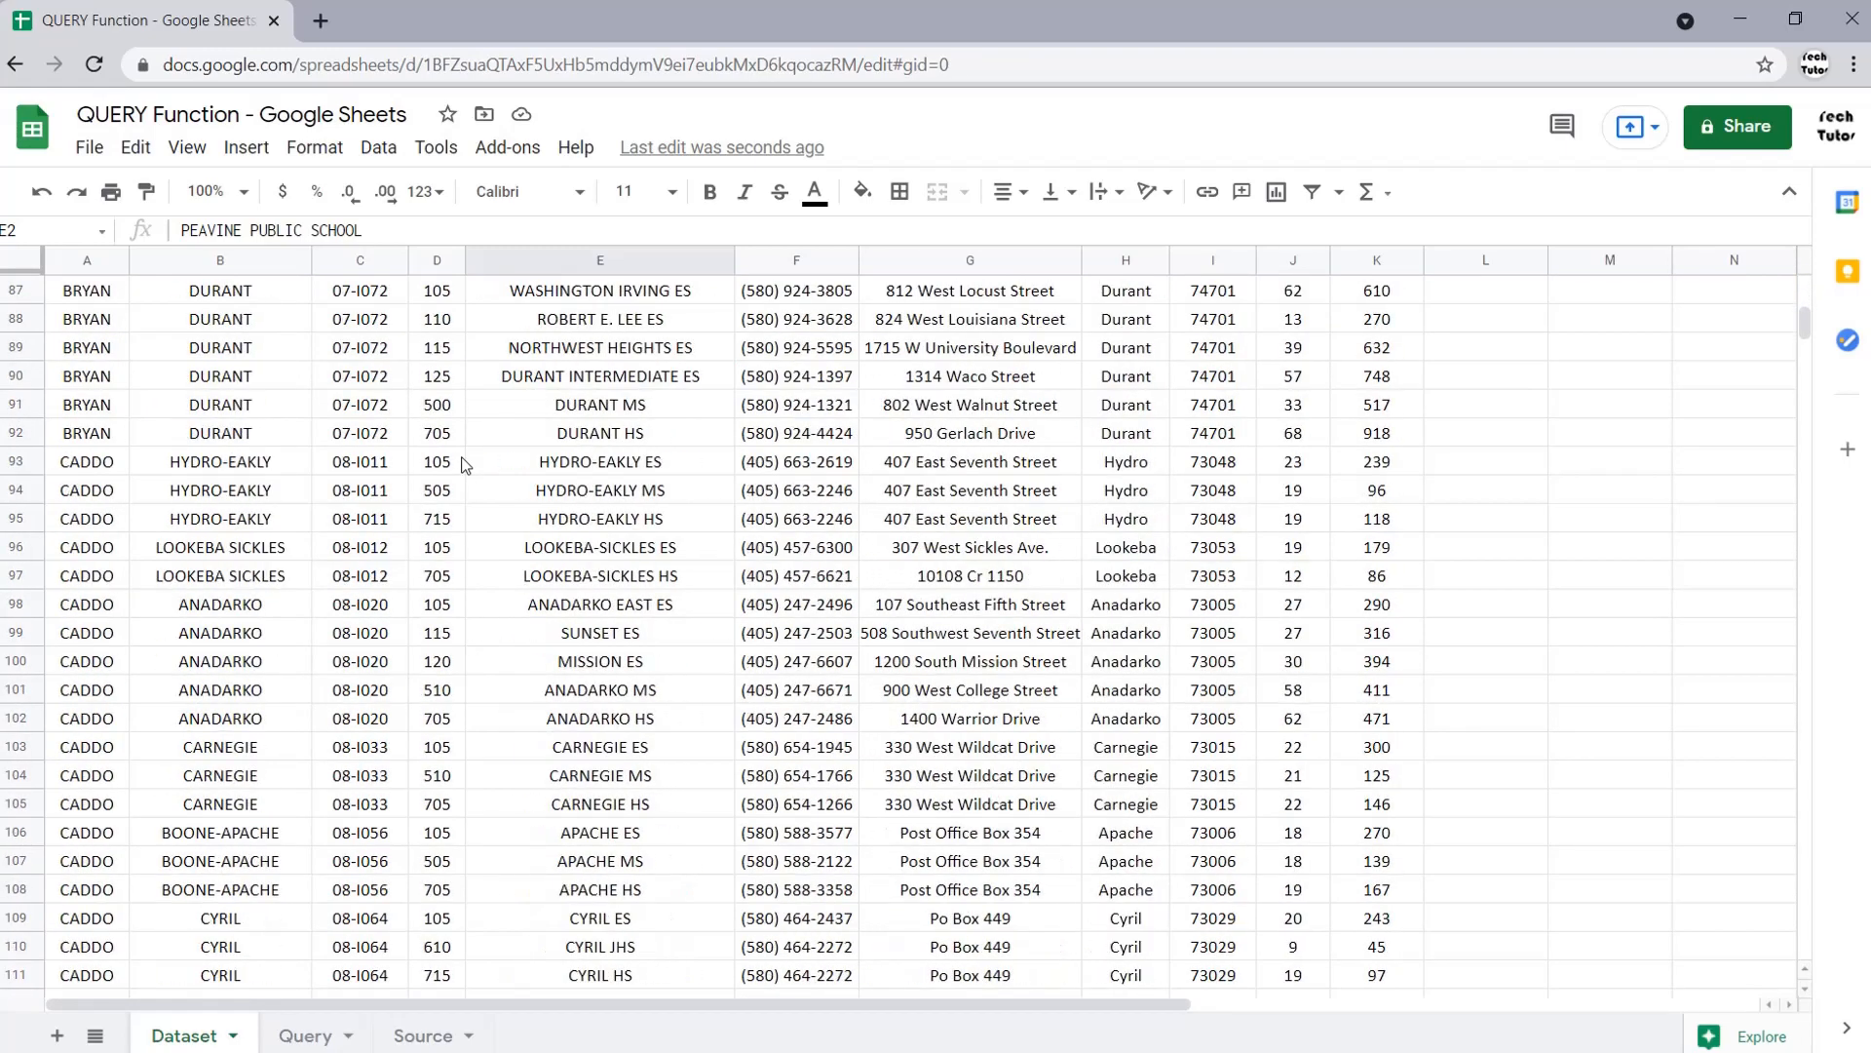
pyautogui.scroll(-7, 972, 468)
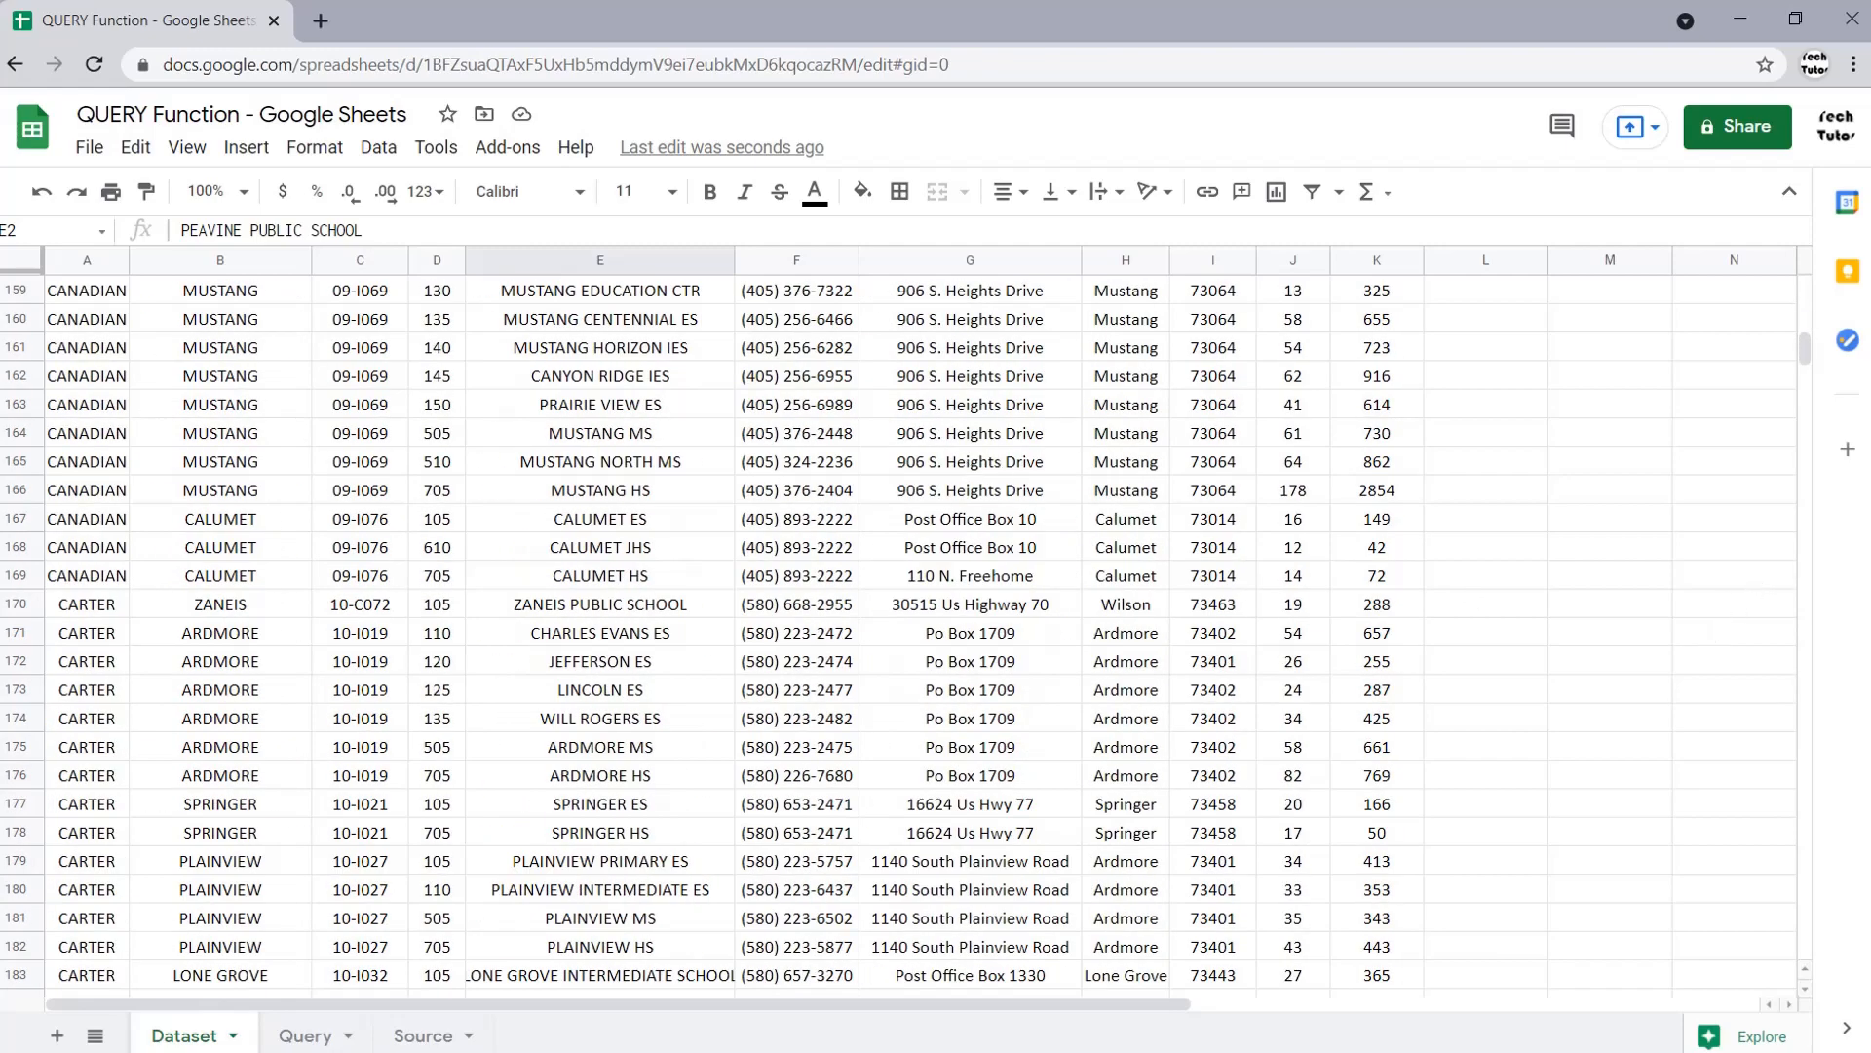
pyautogui.moveTo(1805, 351); pyautogui.dragTo(1805, 278)
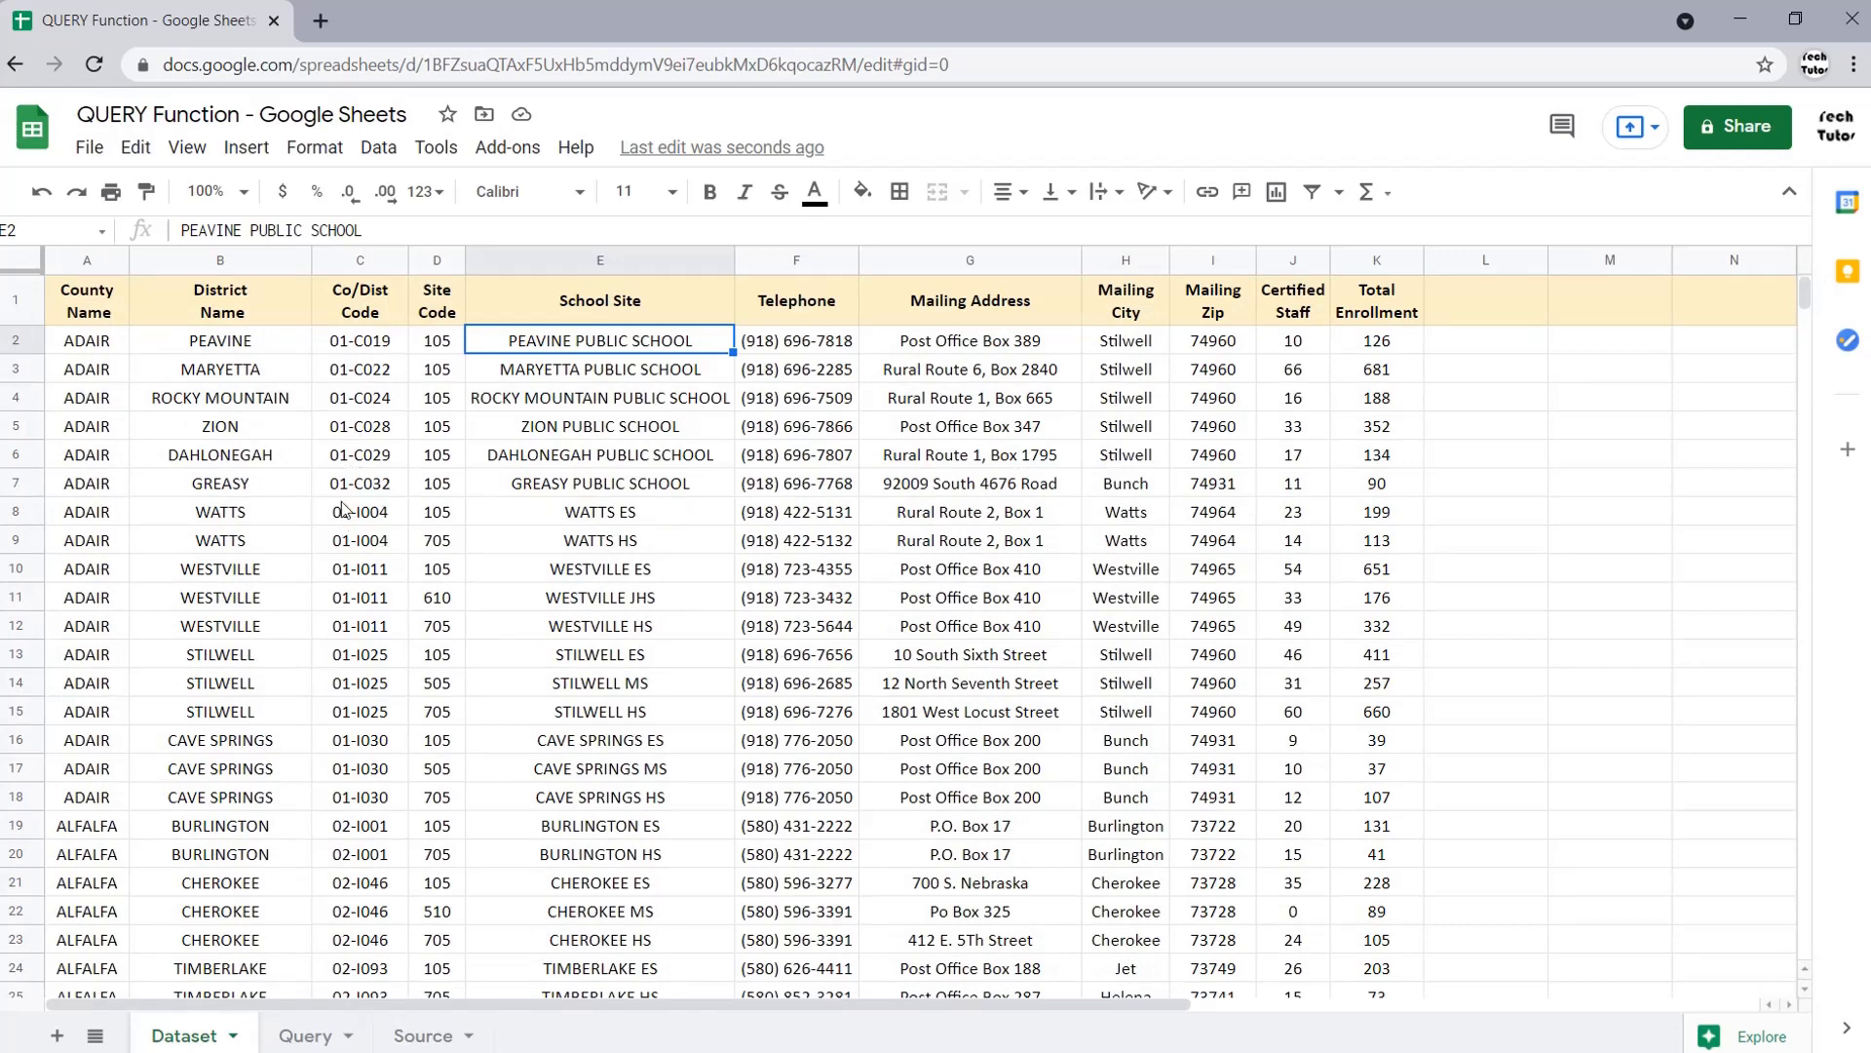
pyautogui.click(342, 487)
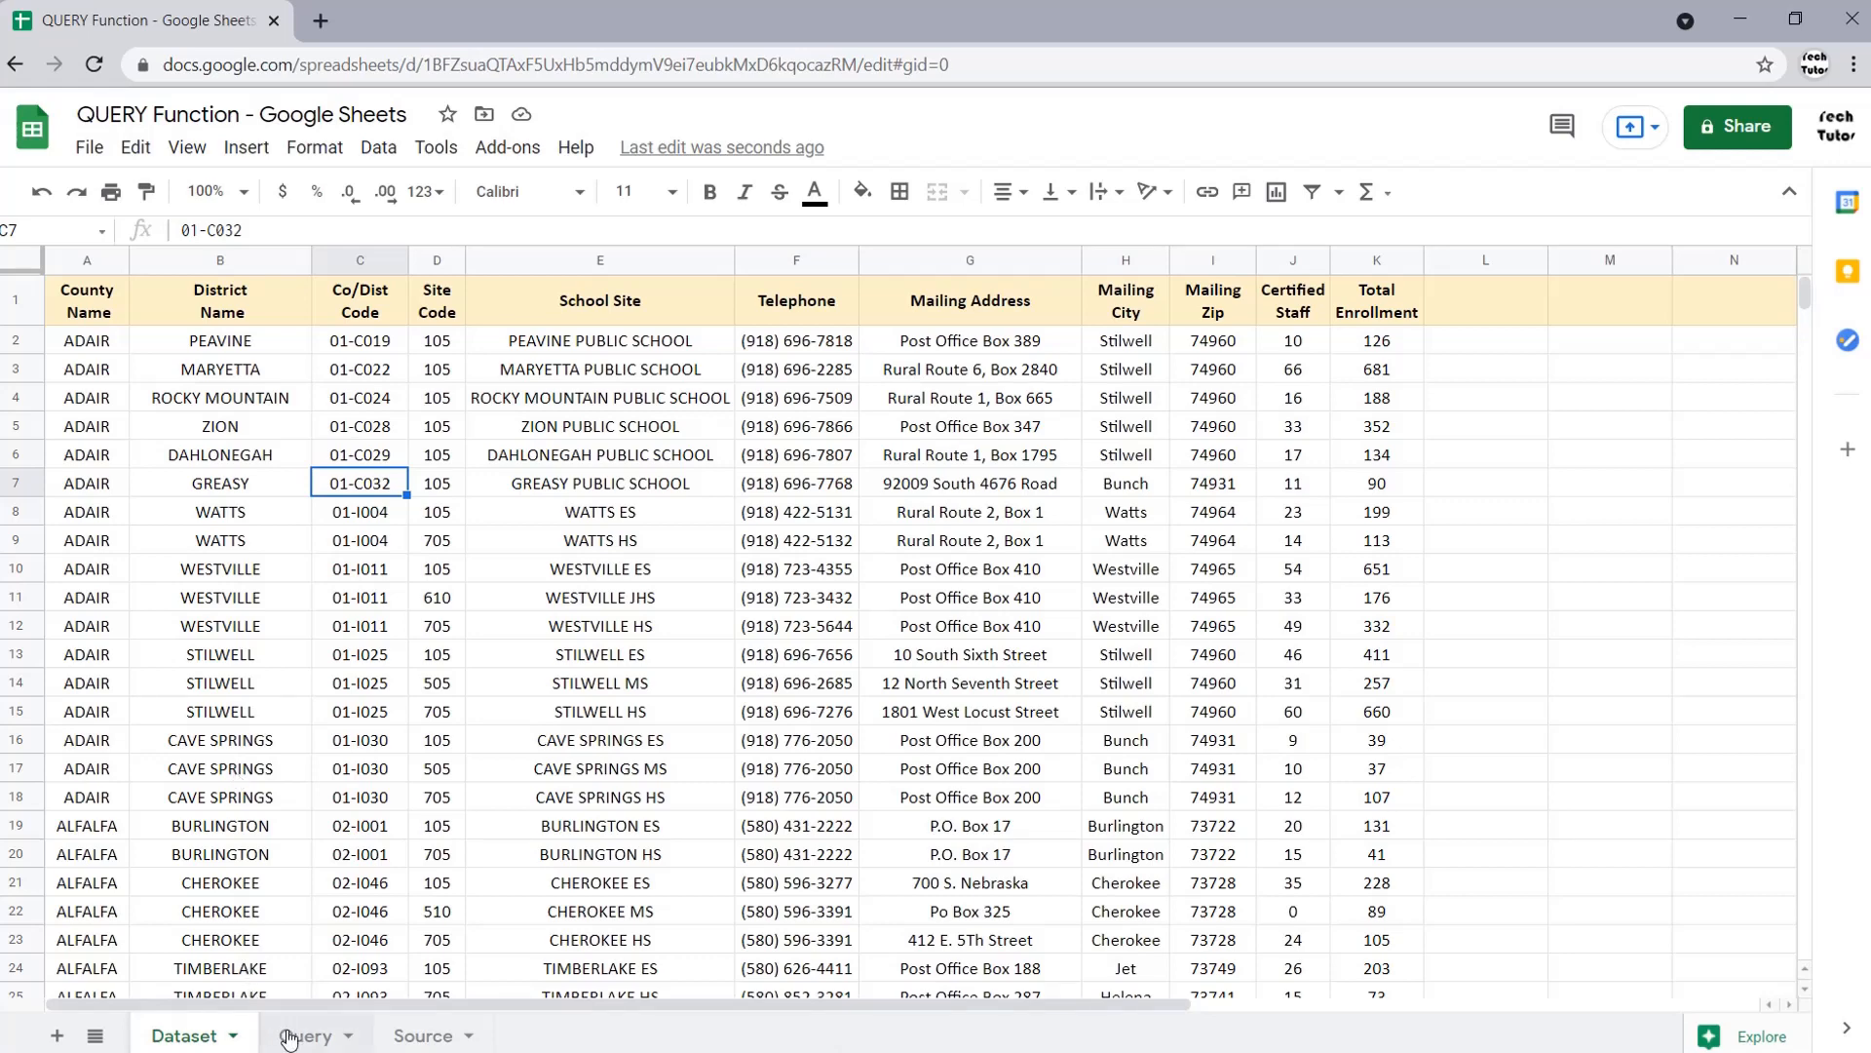
# - Change the LIKE condition in the Query sheet's A6 formula to C LIKE '01%' and apply it
pyautogui.click(293, 1035)
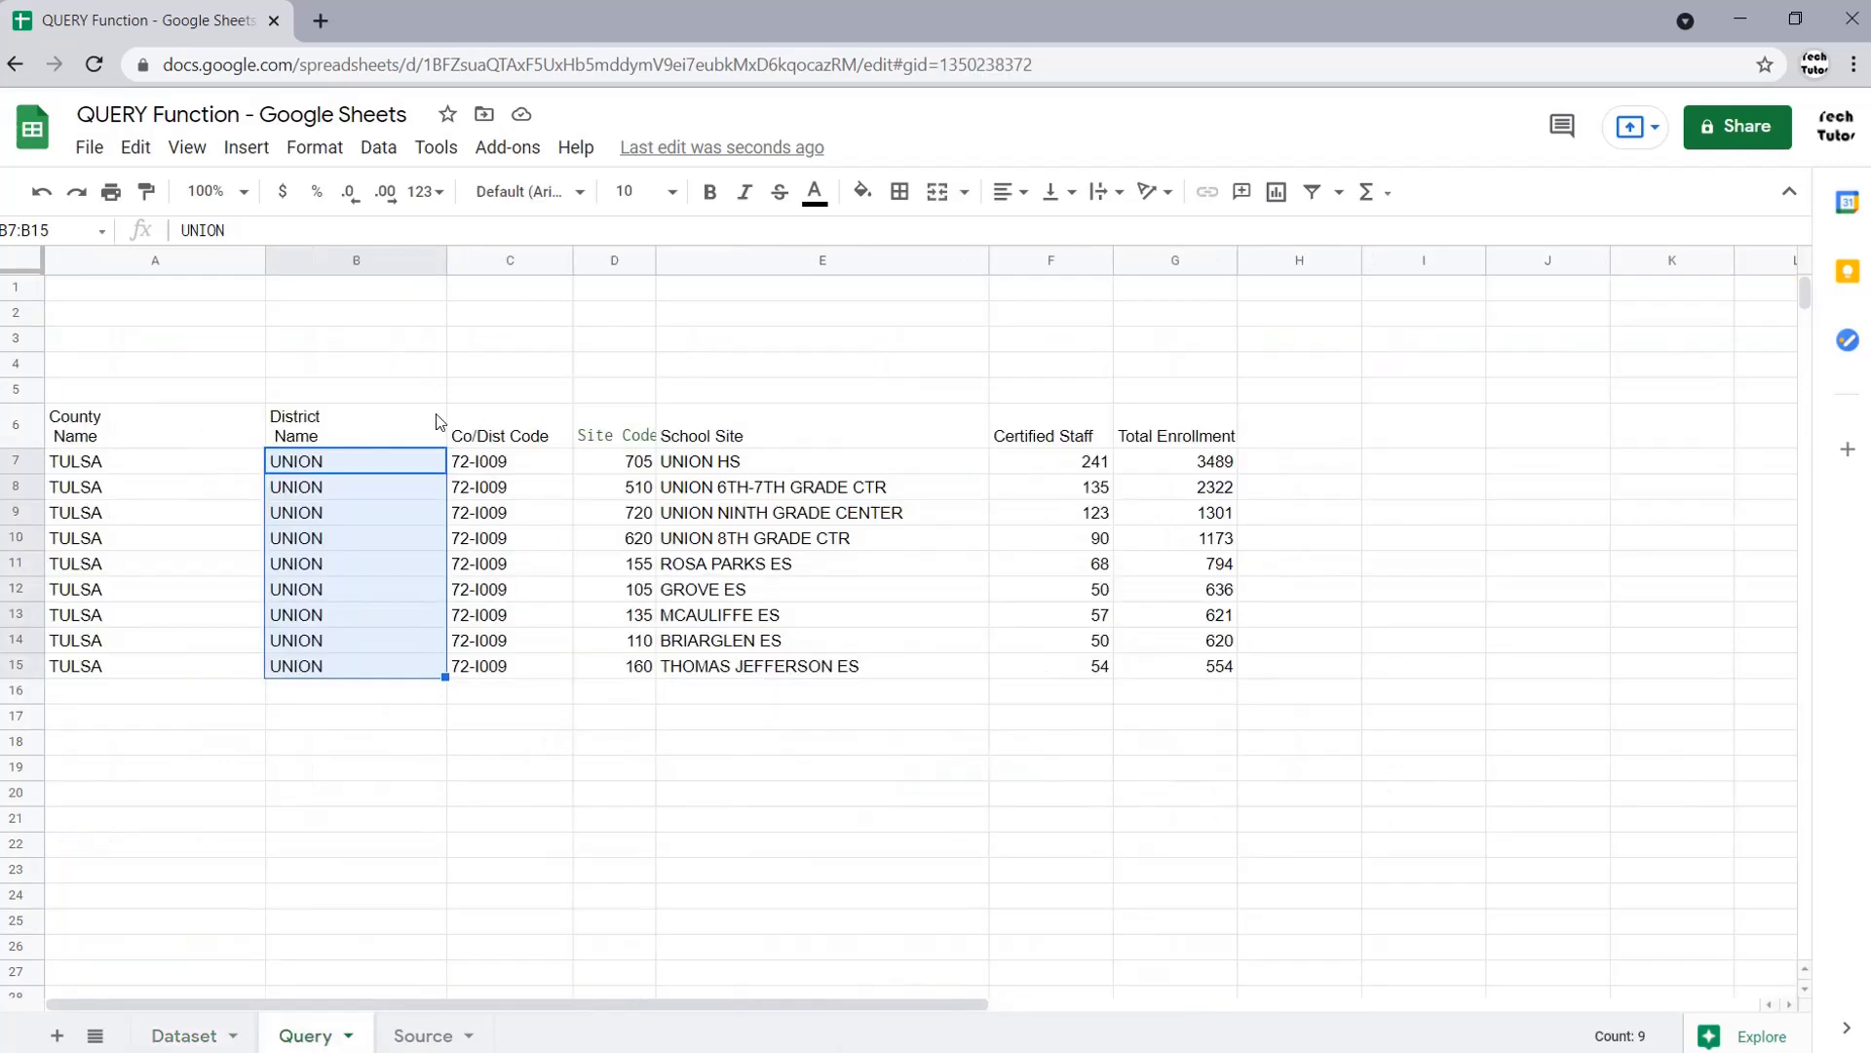
pyautogui.click(172, 435)
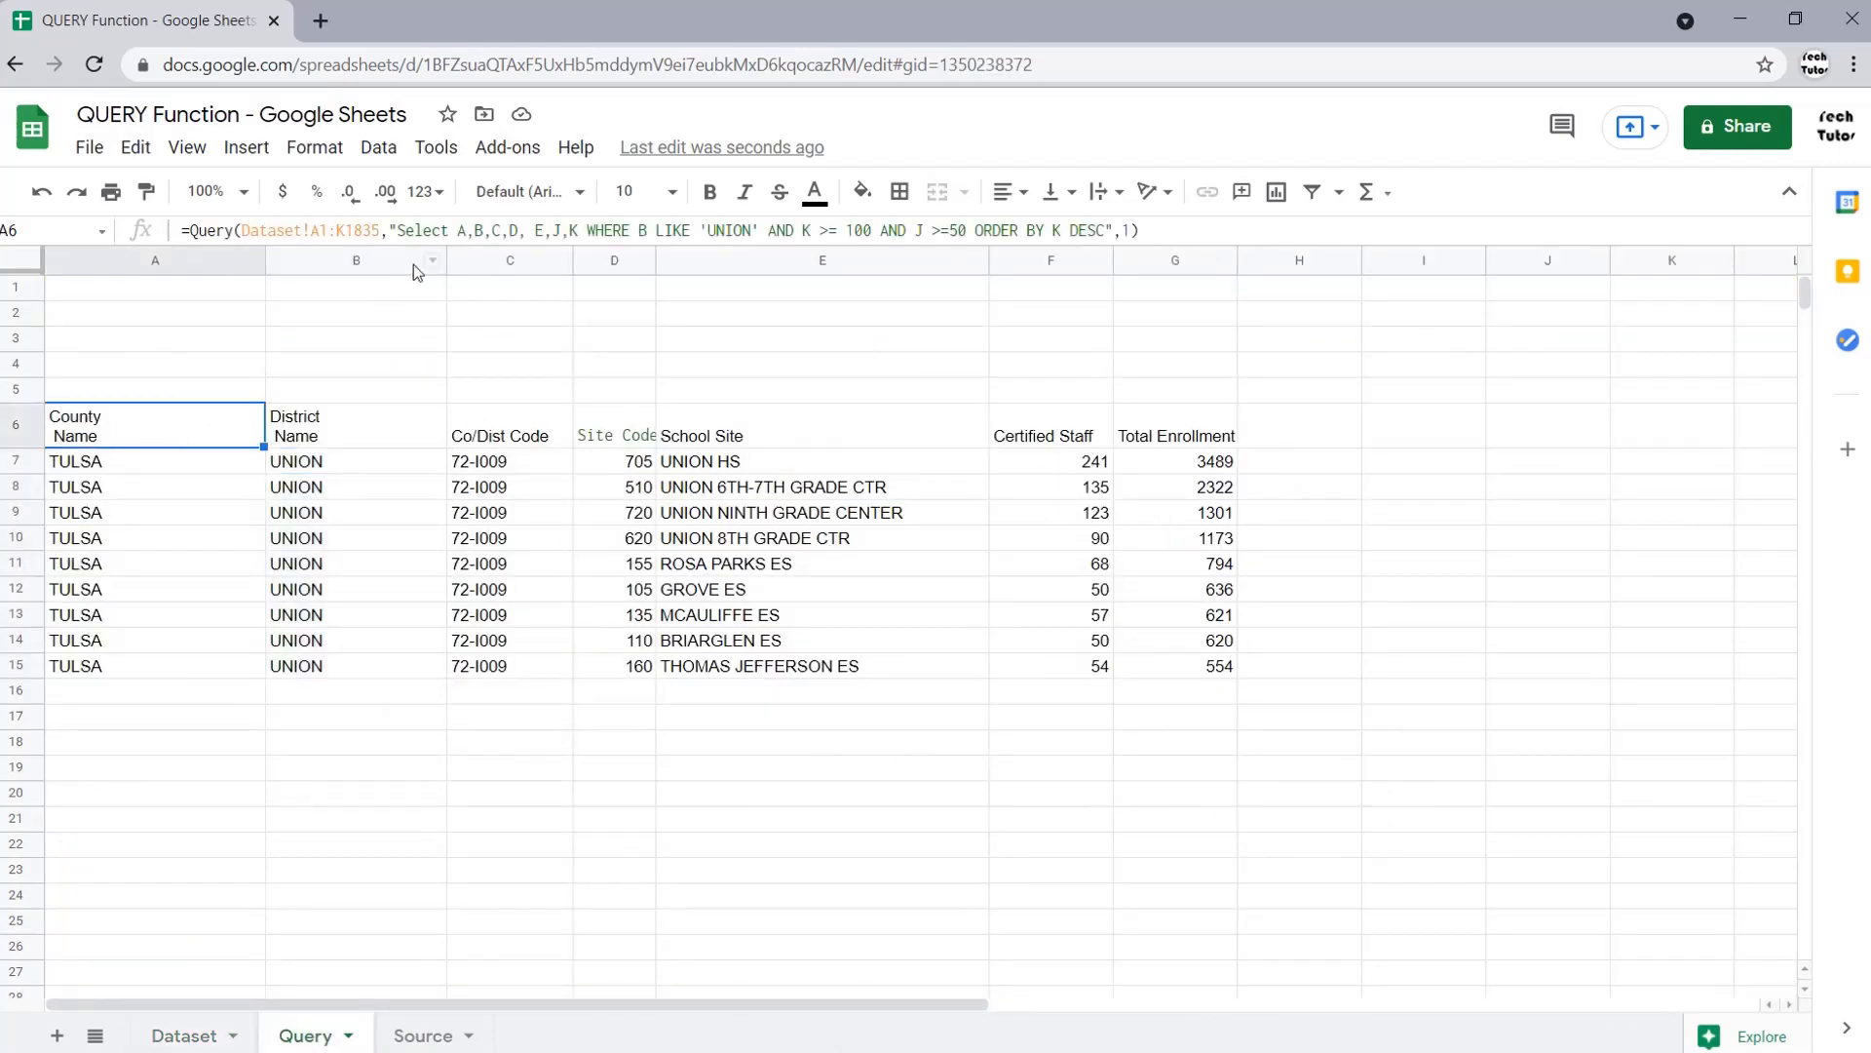
pyautogui.click(741, 234)
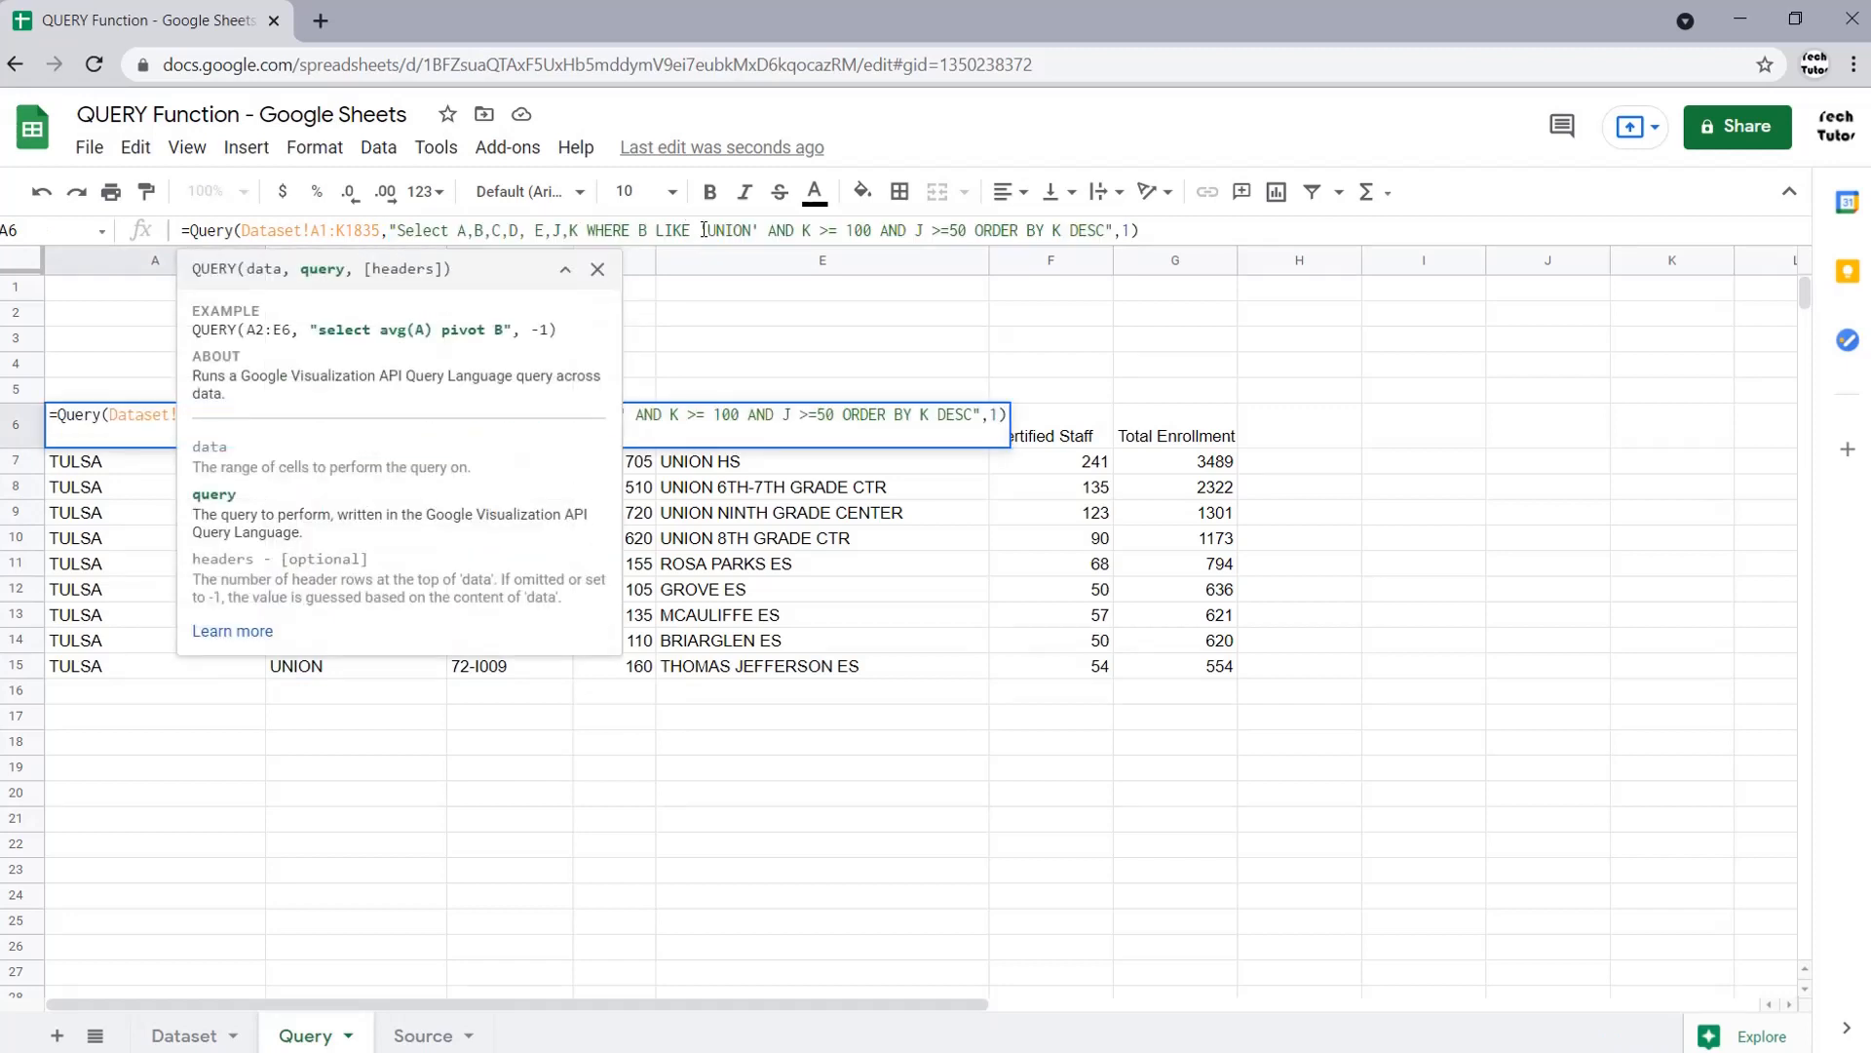
pyautogui.press('BackSpace')
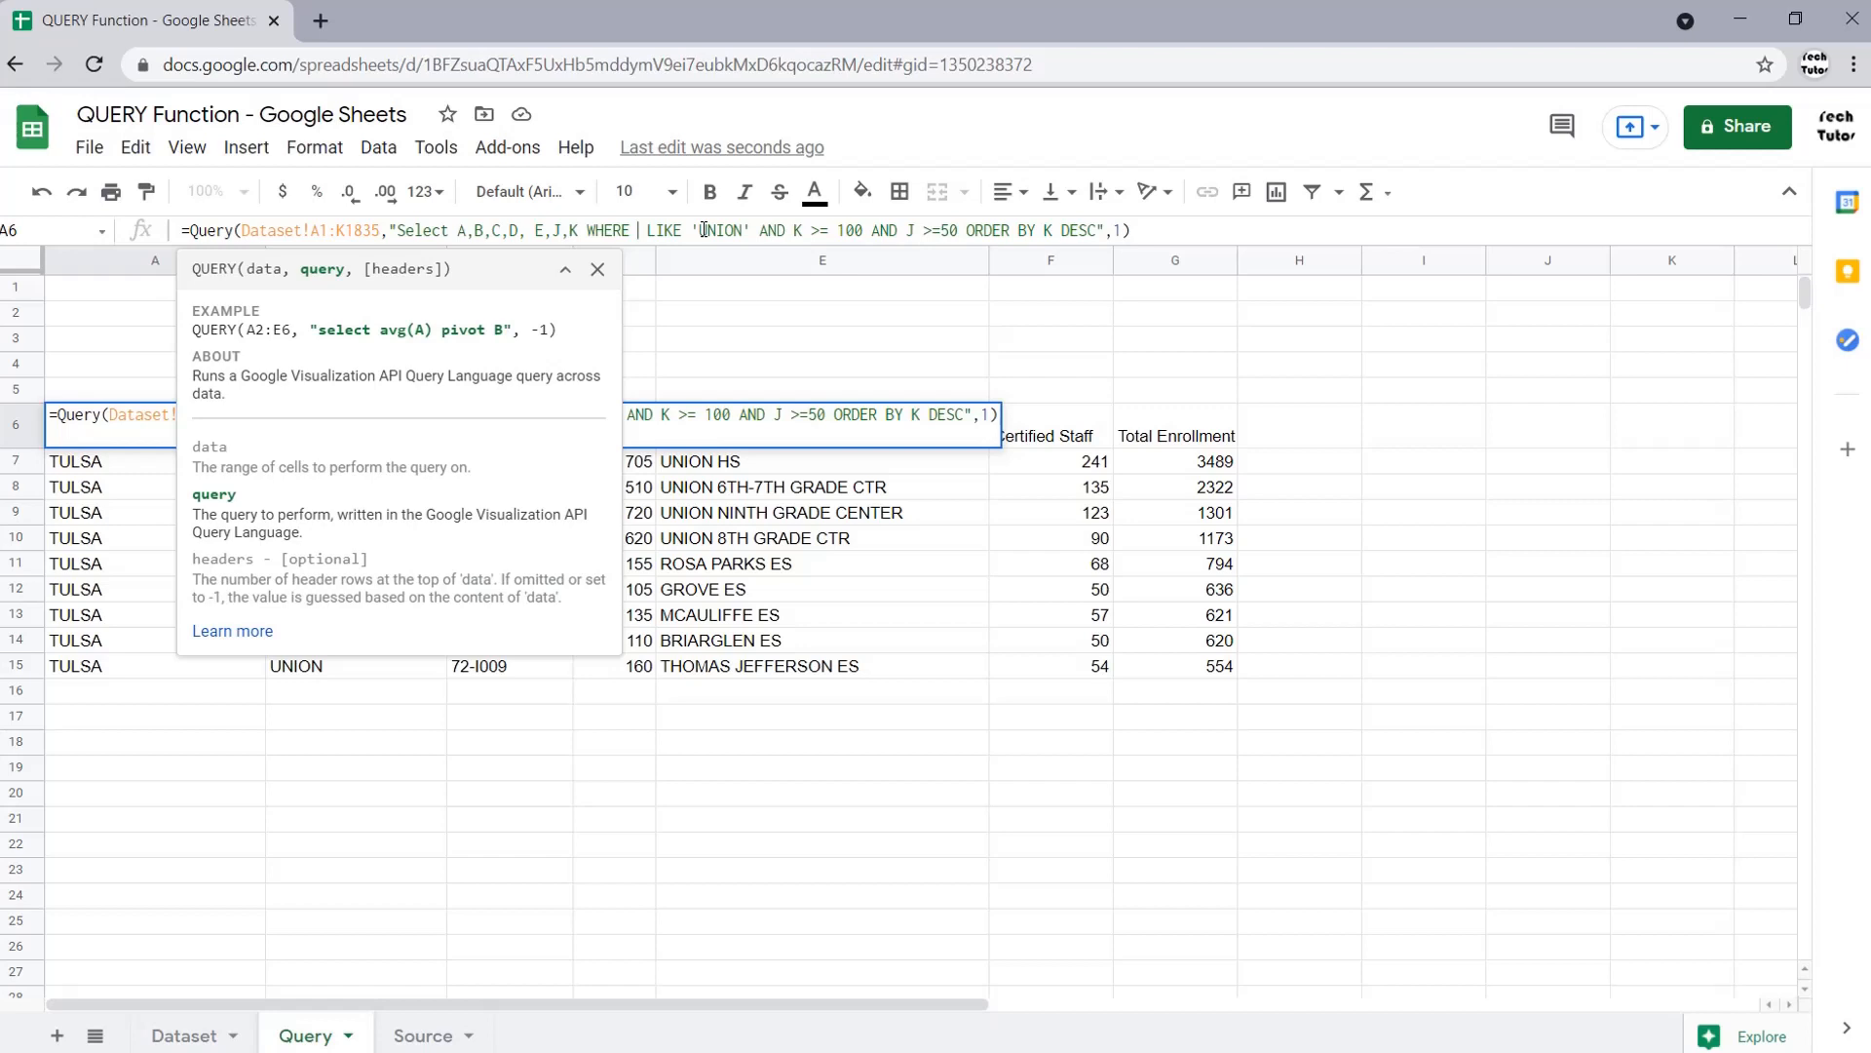
pyautogui.write('C')
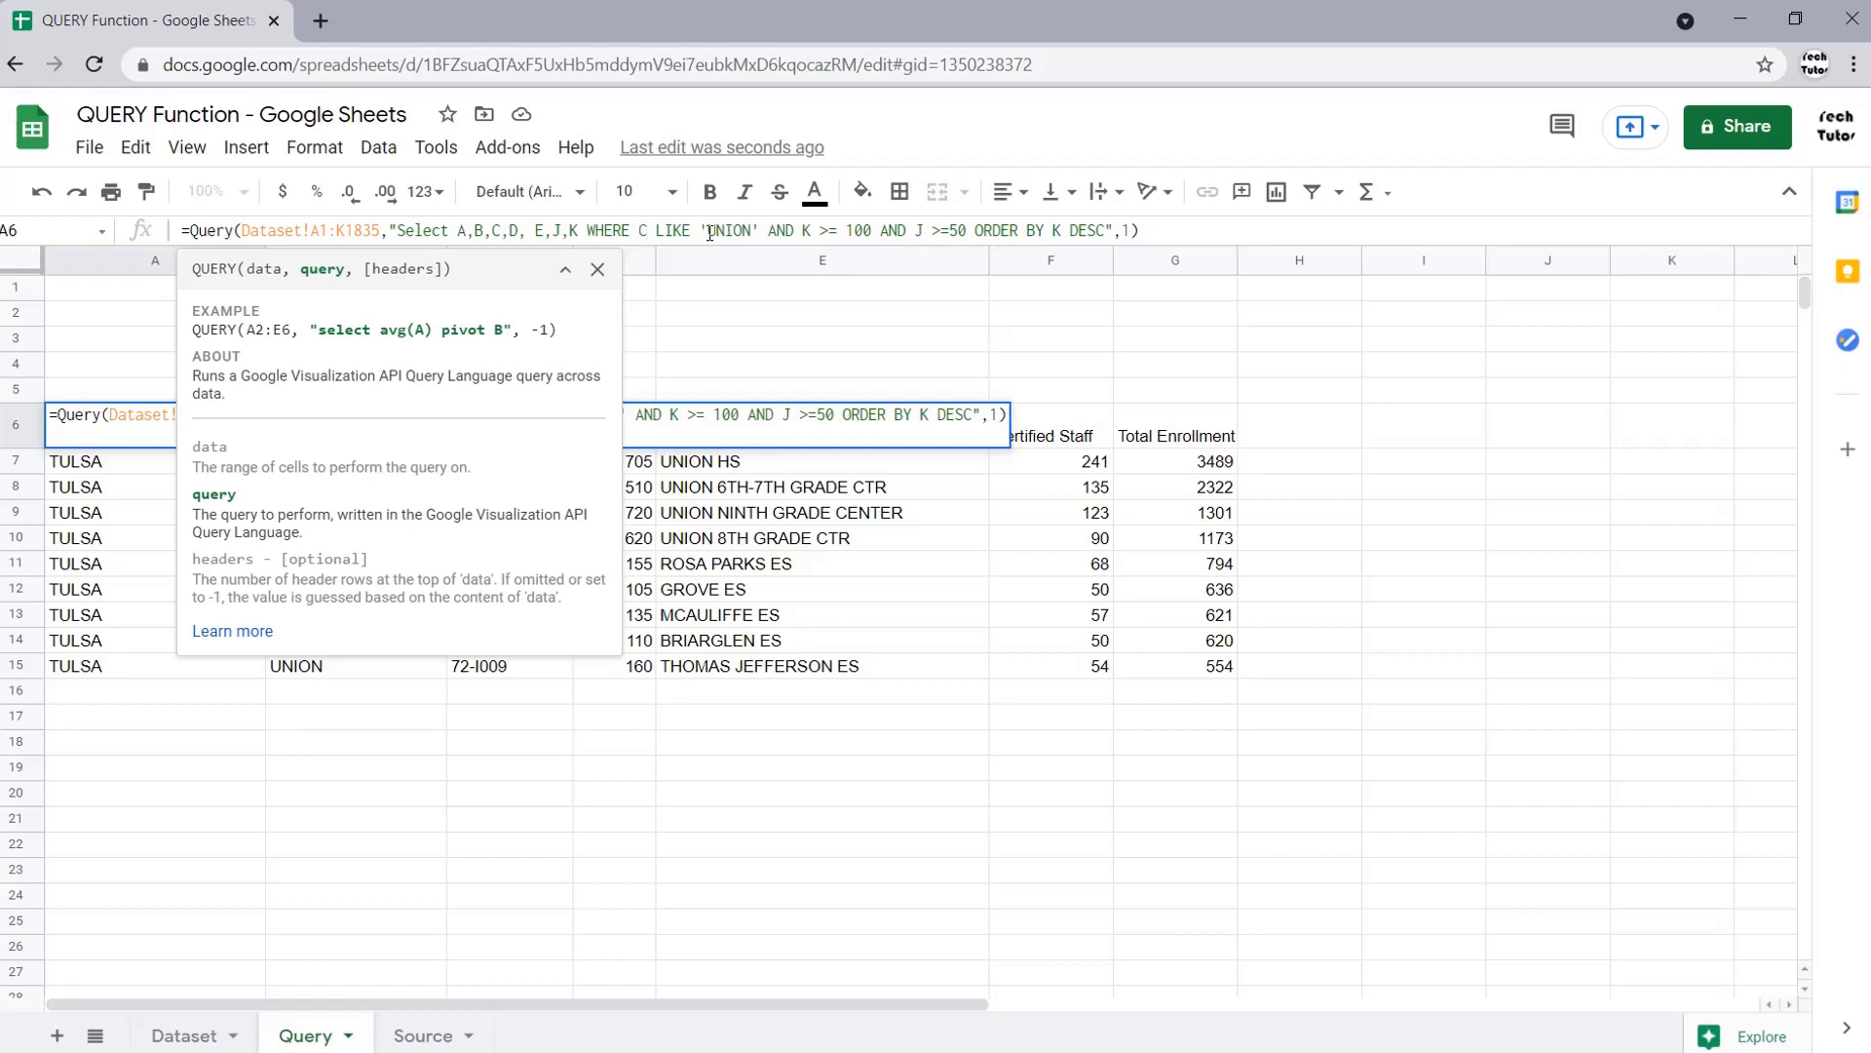
pyautogui.doubleClick(716, 232)
pyautogui.click(746, 229)
pyautogui.moveTo(751, 230); pyautogui.dragTo(708, 230)
pyautogui.write('01')
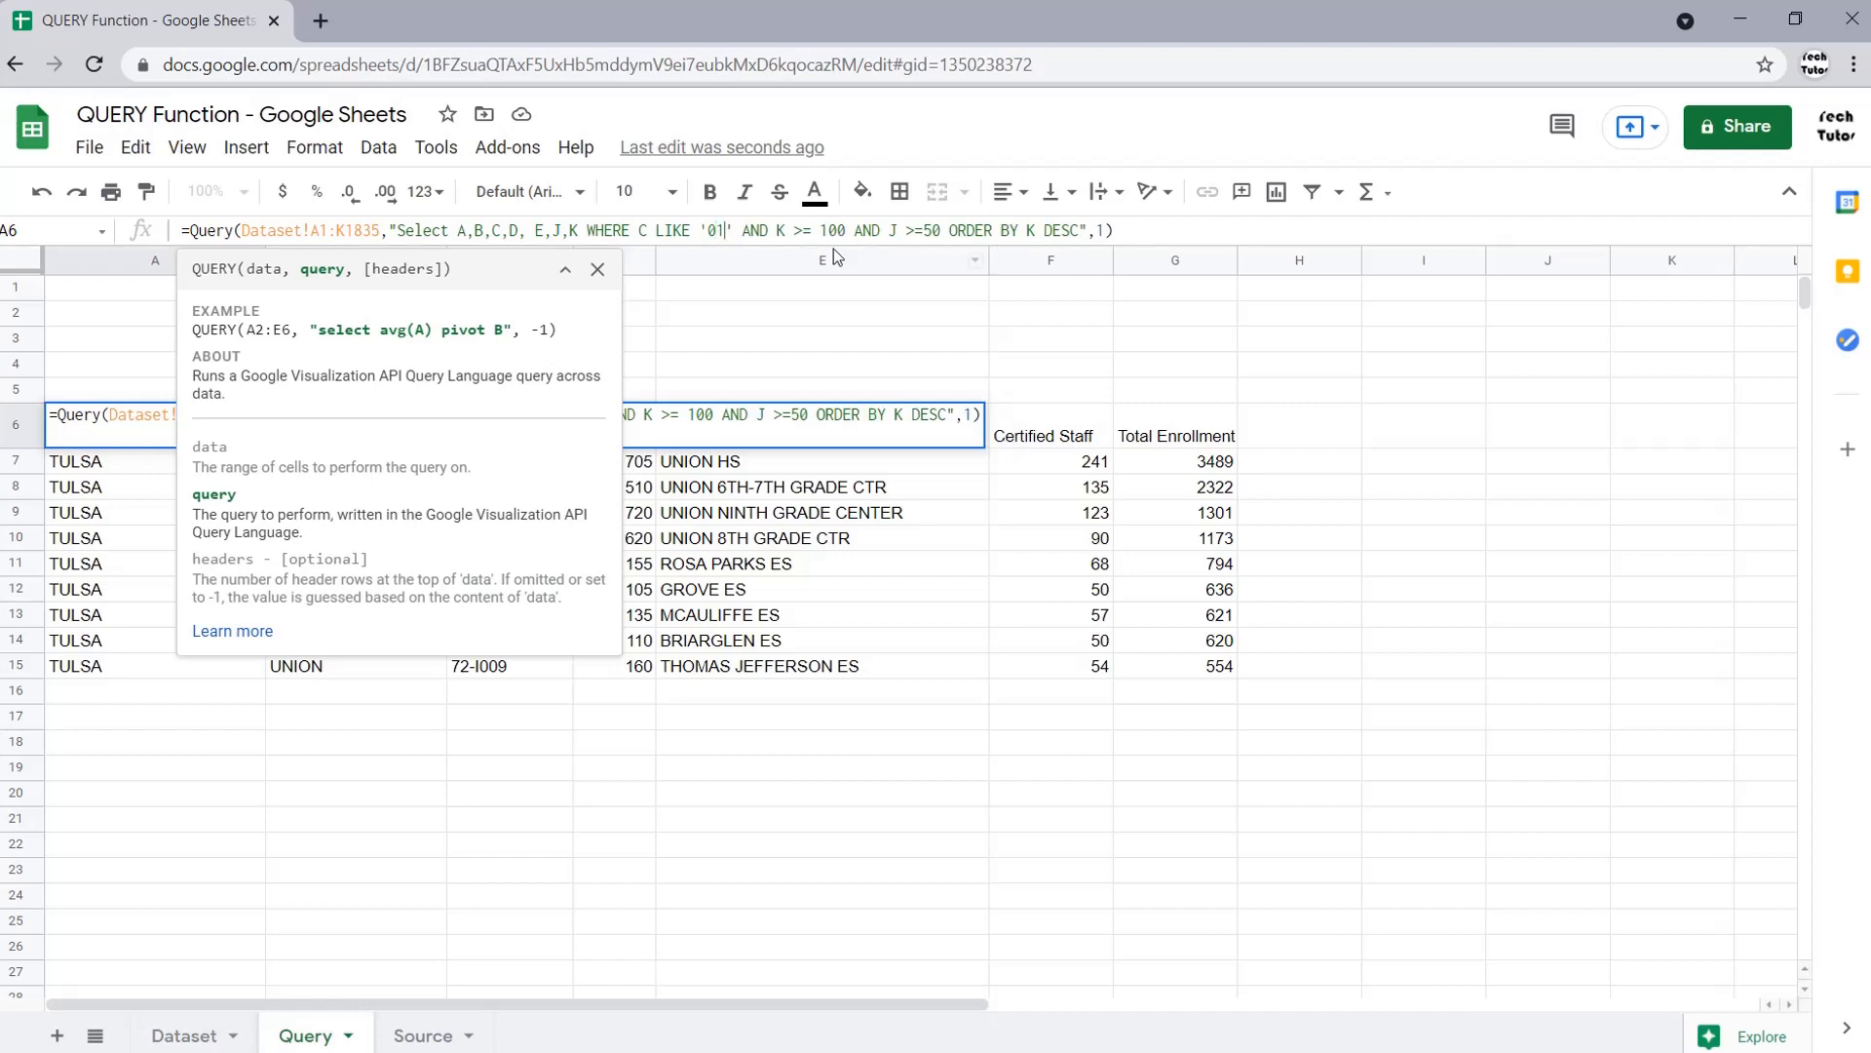
pyautogui.write('%')
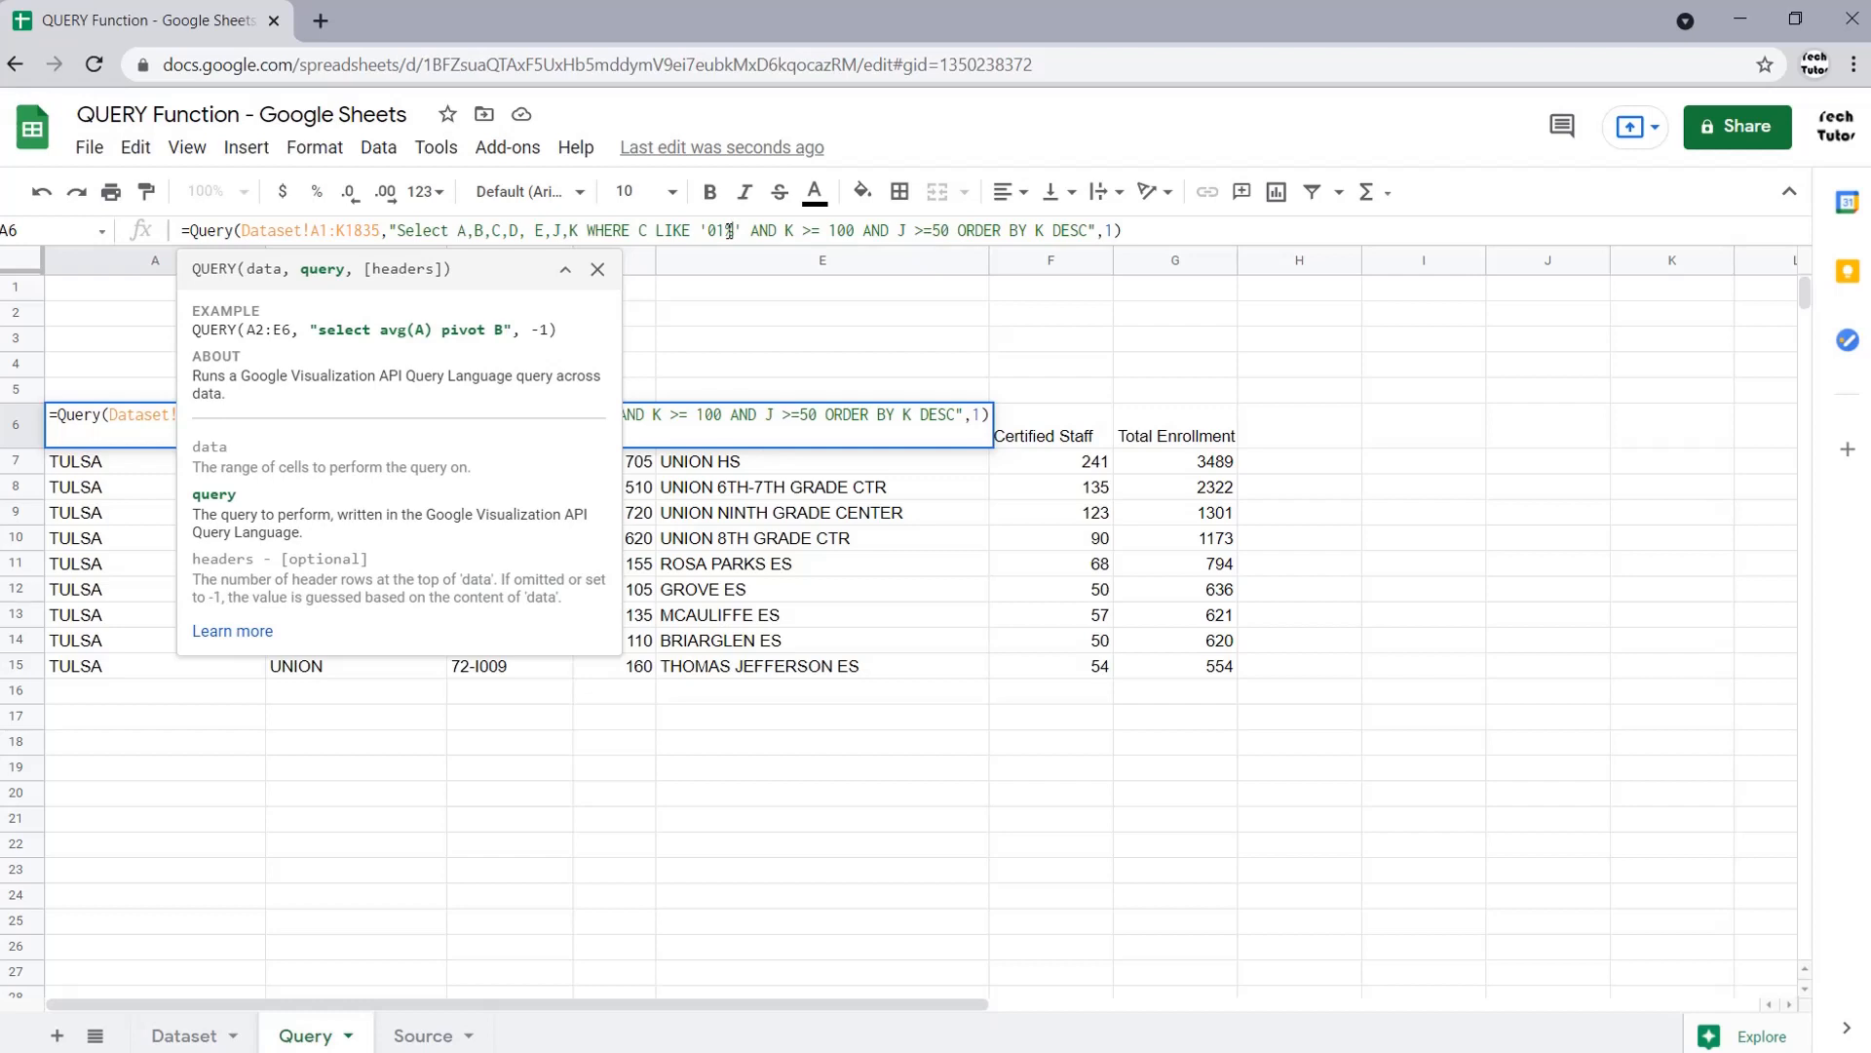
pyautogui.press('Return')
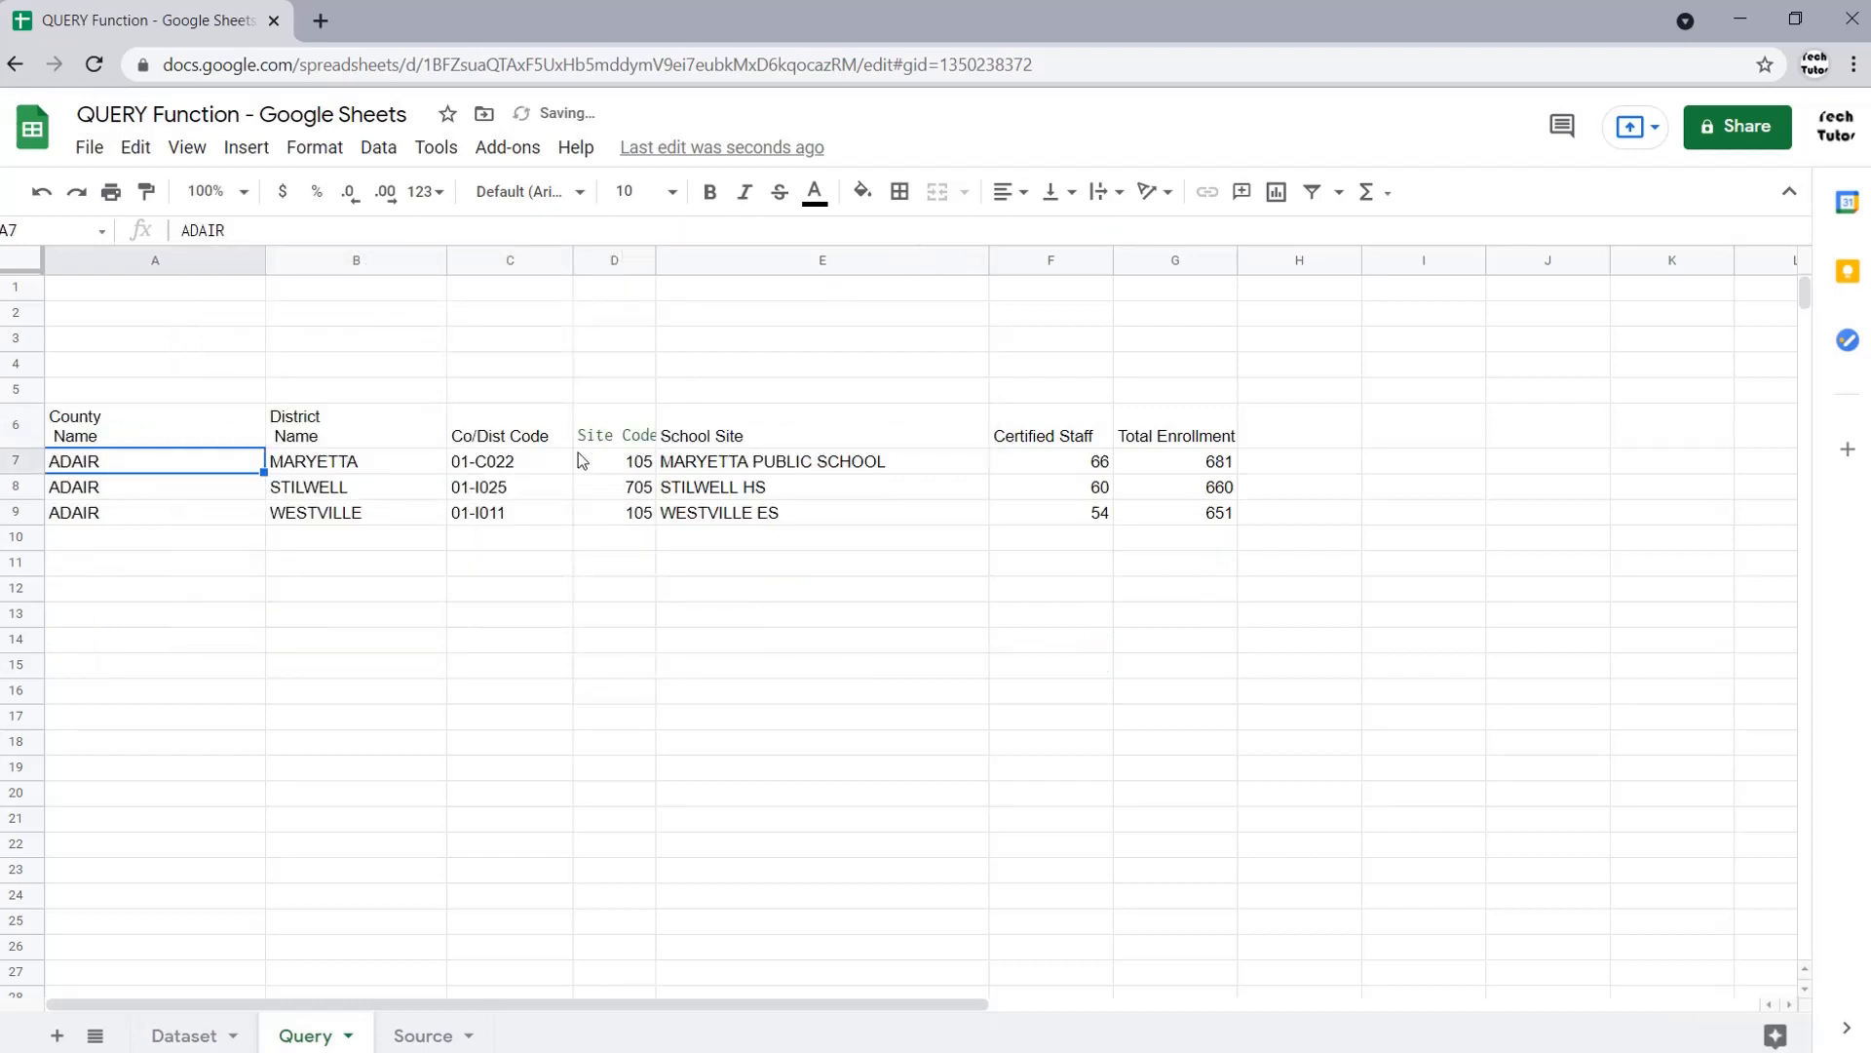
# - Remove the AND J >=50 condition from the A6 query, apply the formula and select A6 again
pyautogui.click(200, 428)
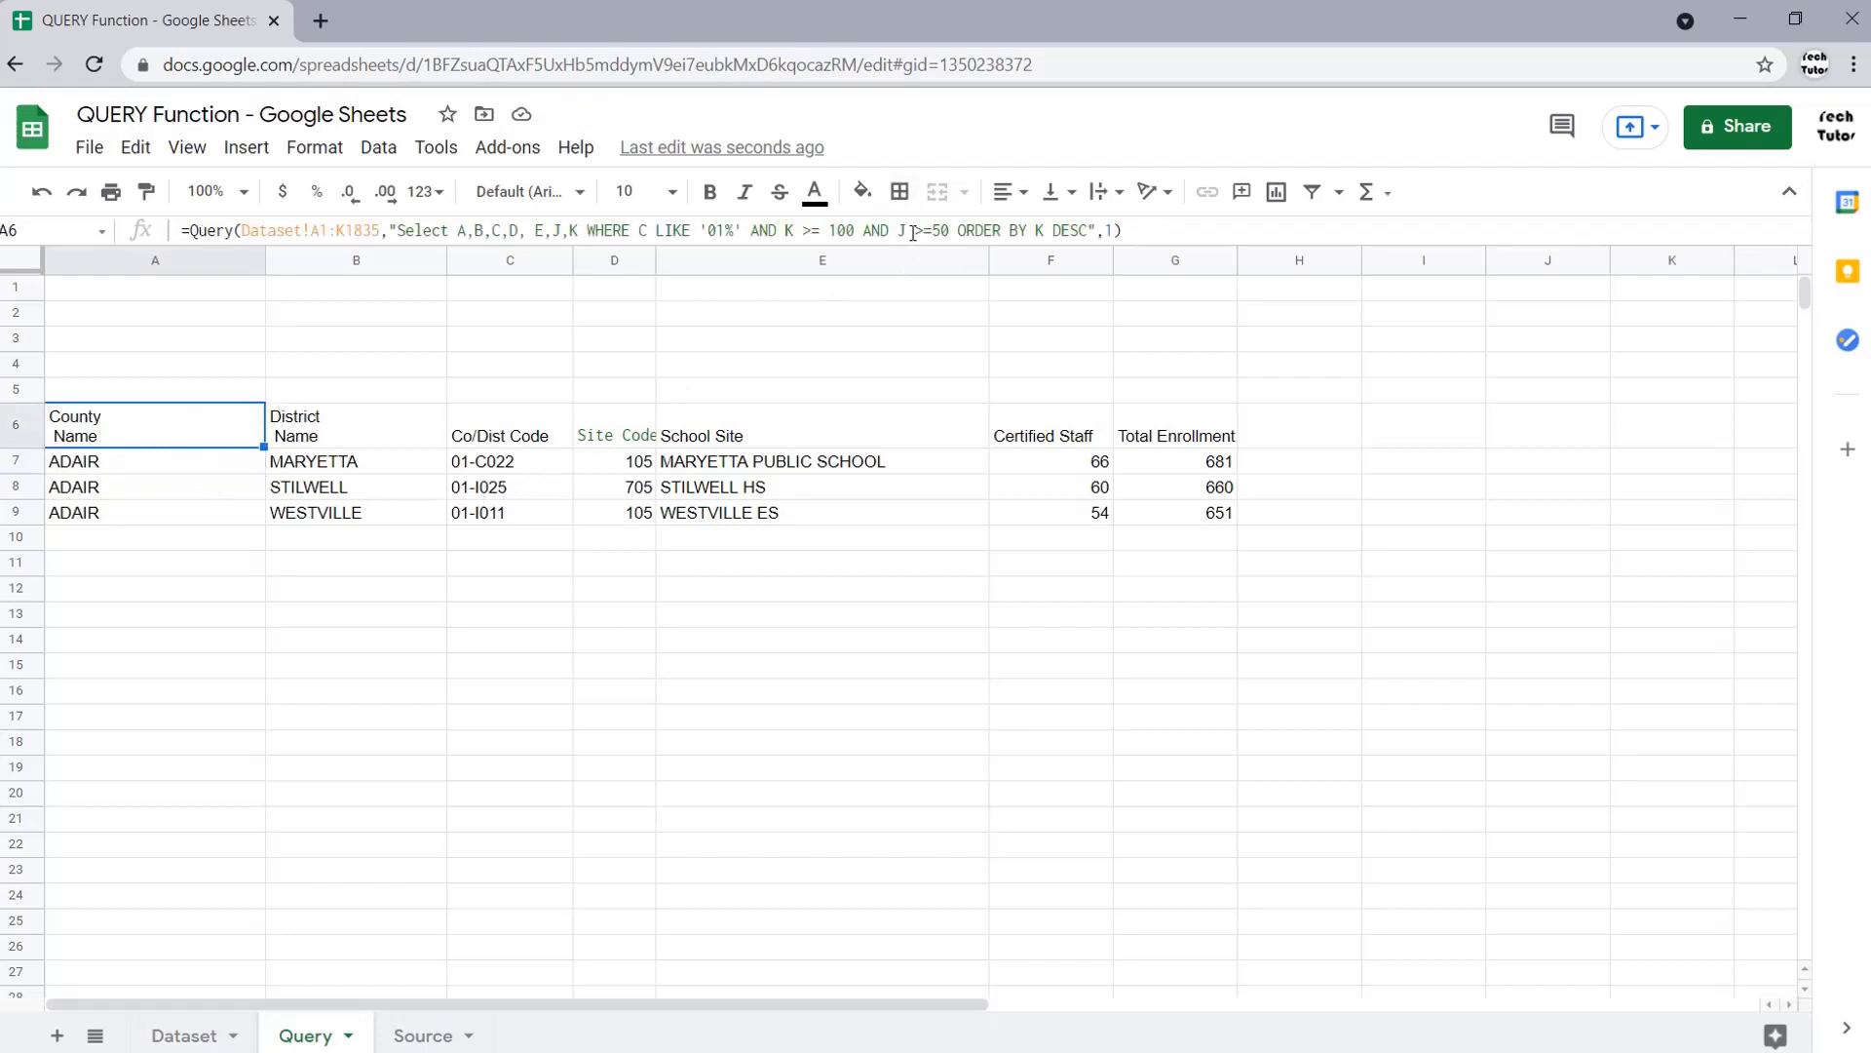
pyautogui.moveTo(864, 232); pyautogui.dragTo(950, 231)
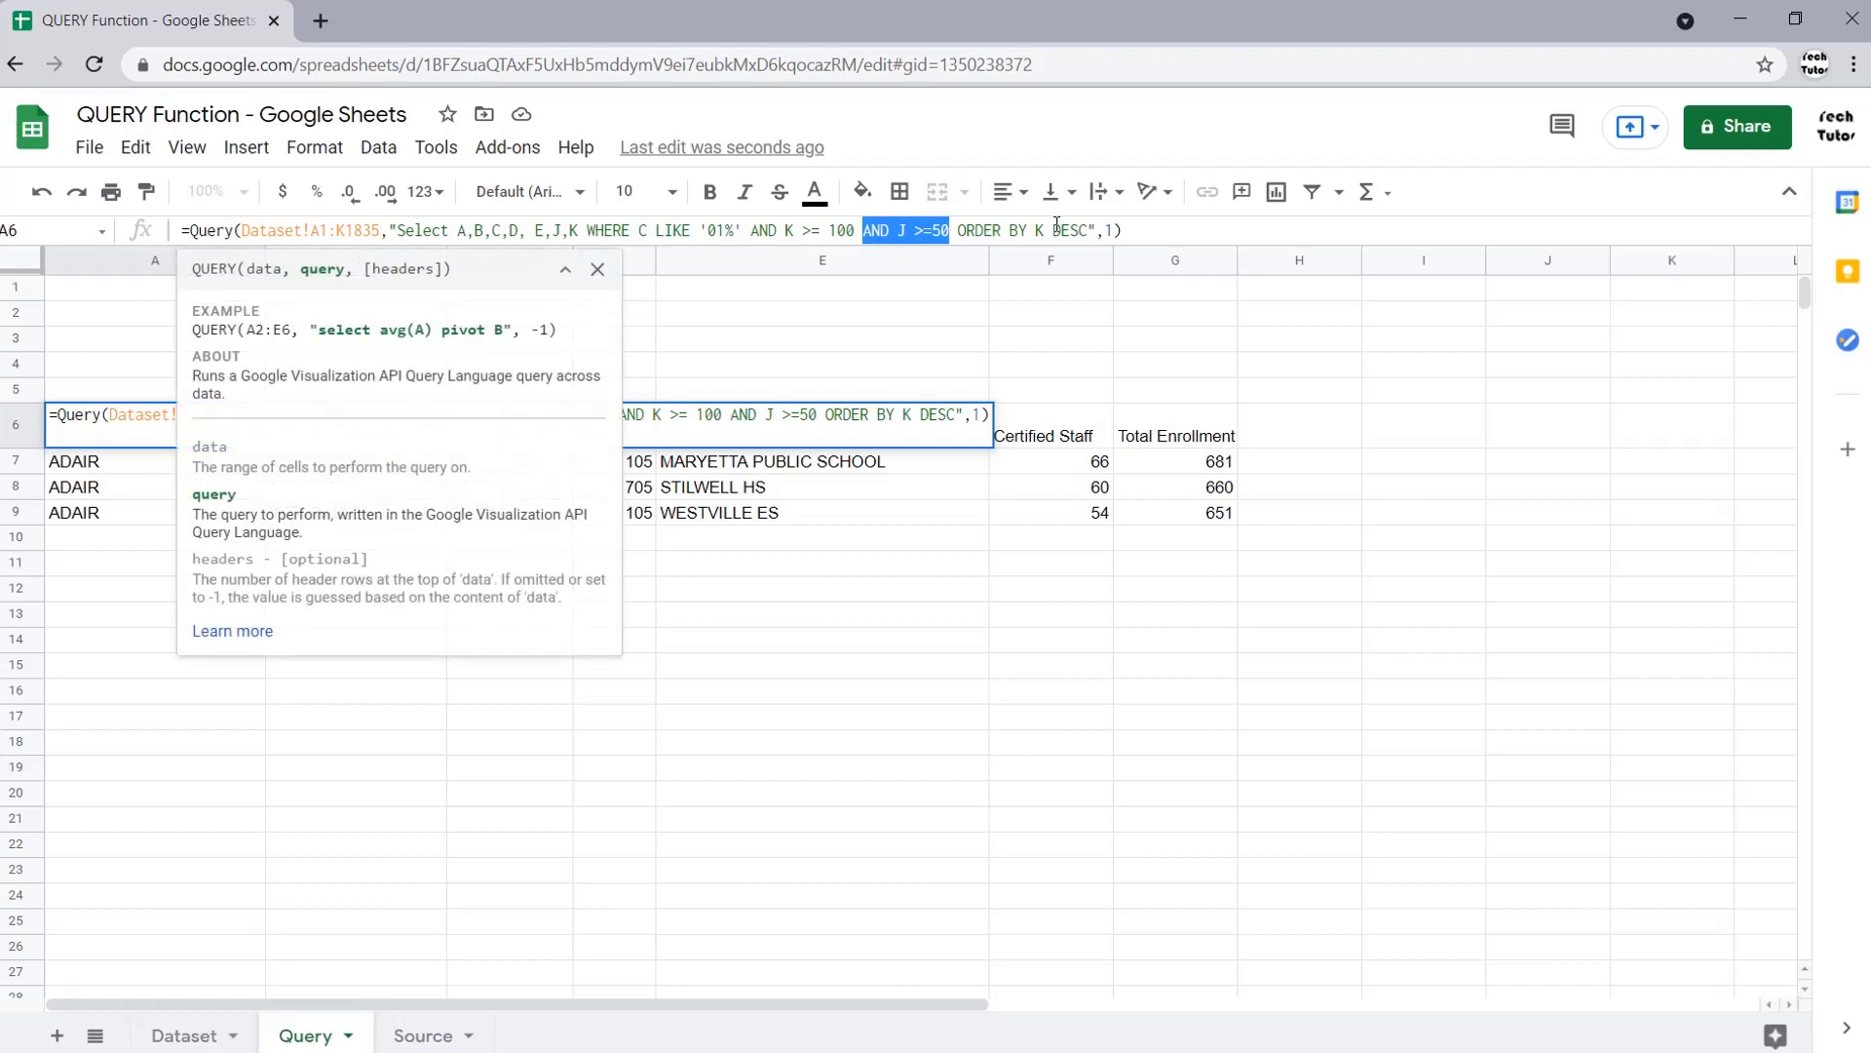
pyautogui.press('BackSpace')
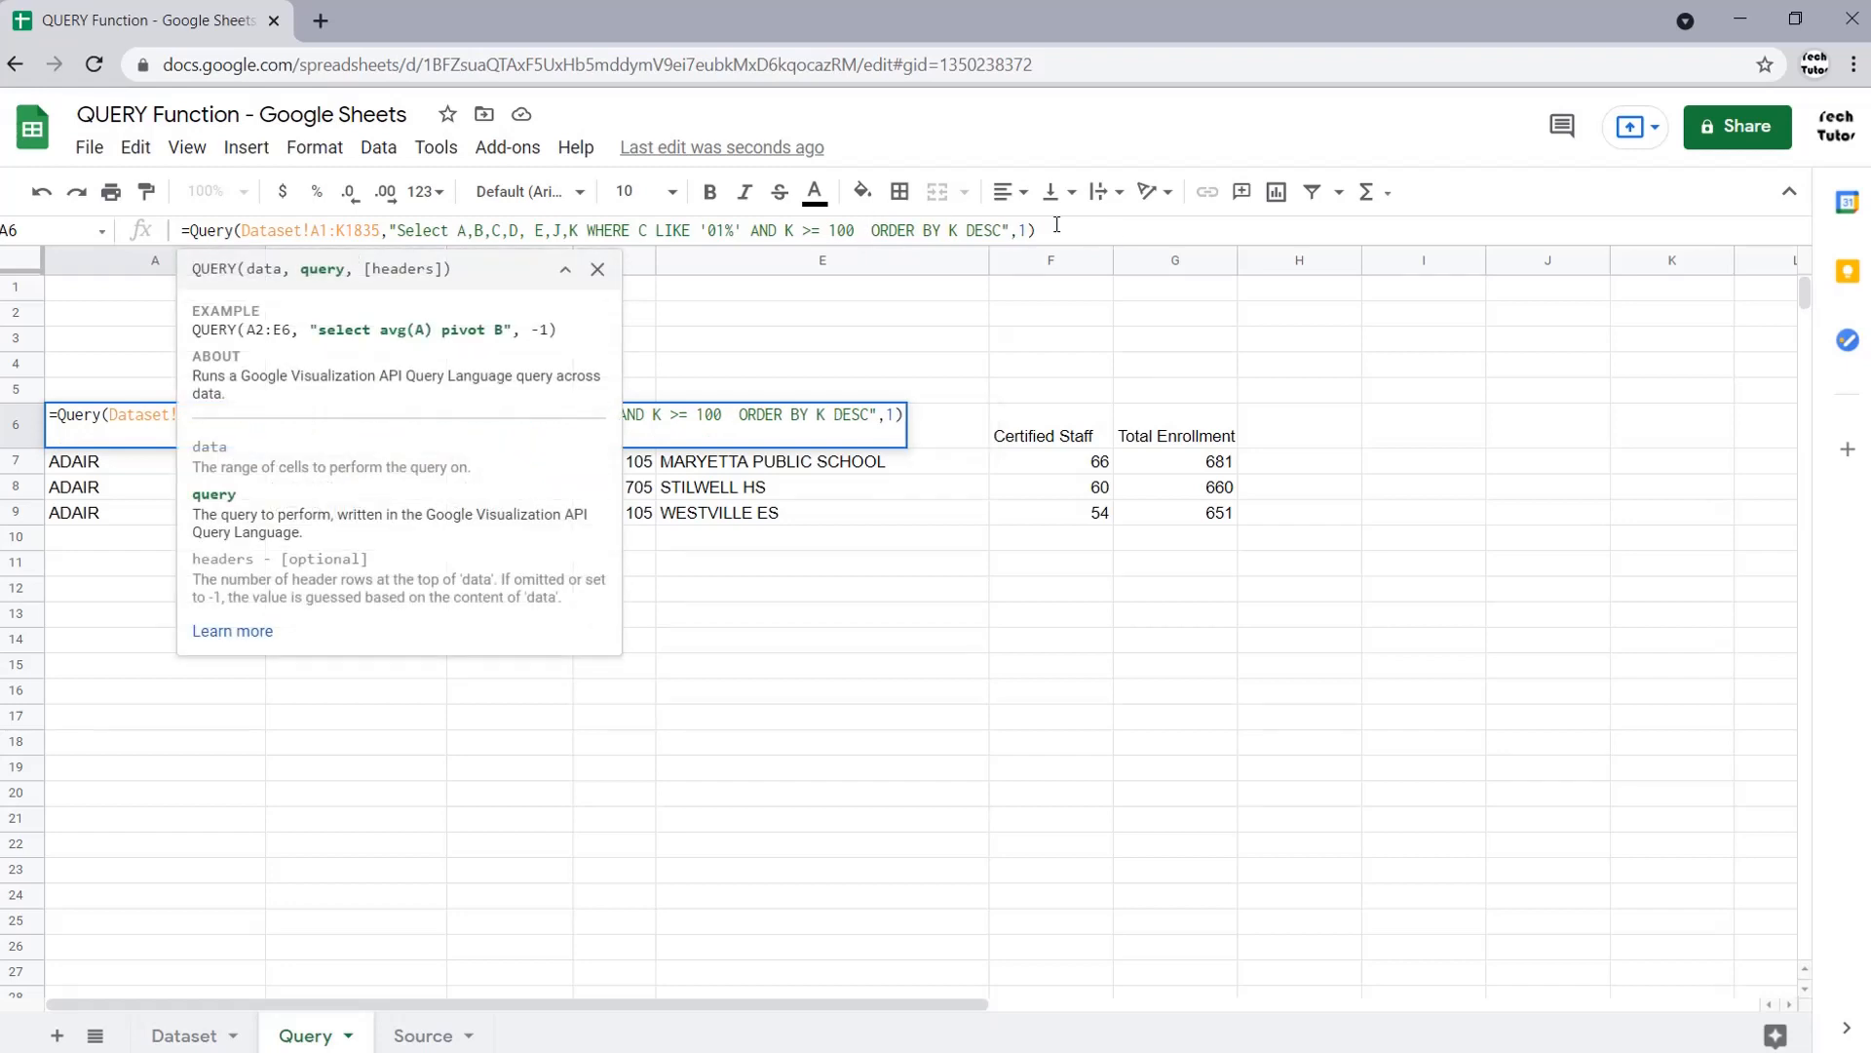
pyautogui.press('Return')
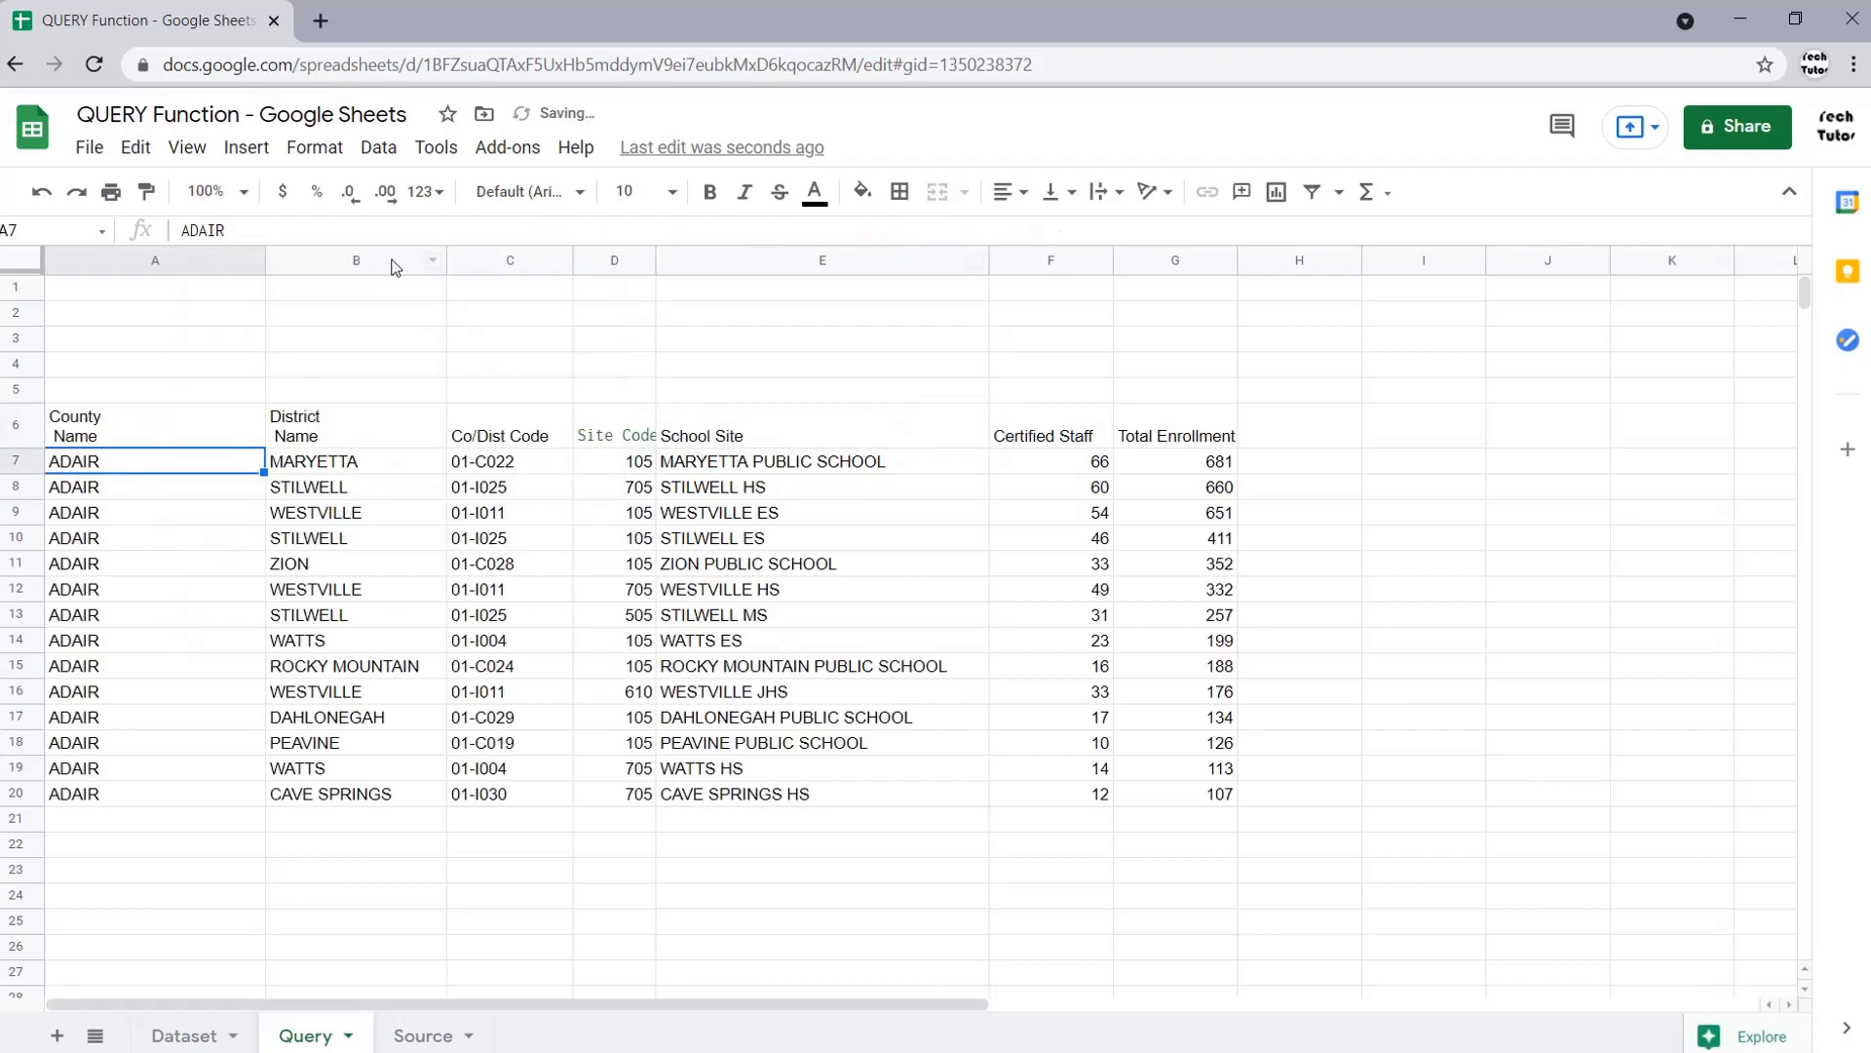
pyautogui.click(195, 418)
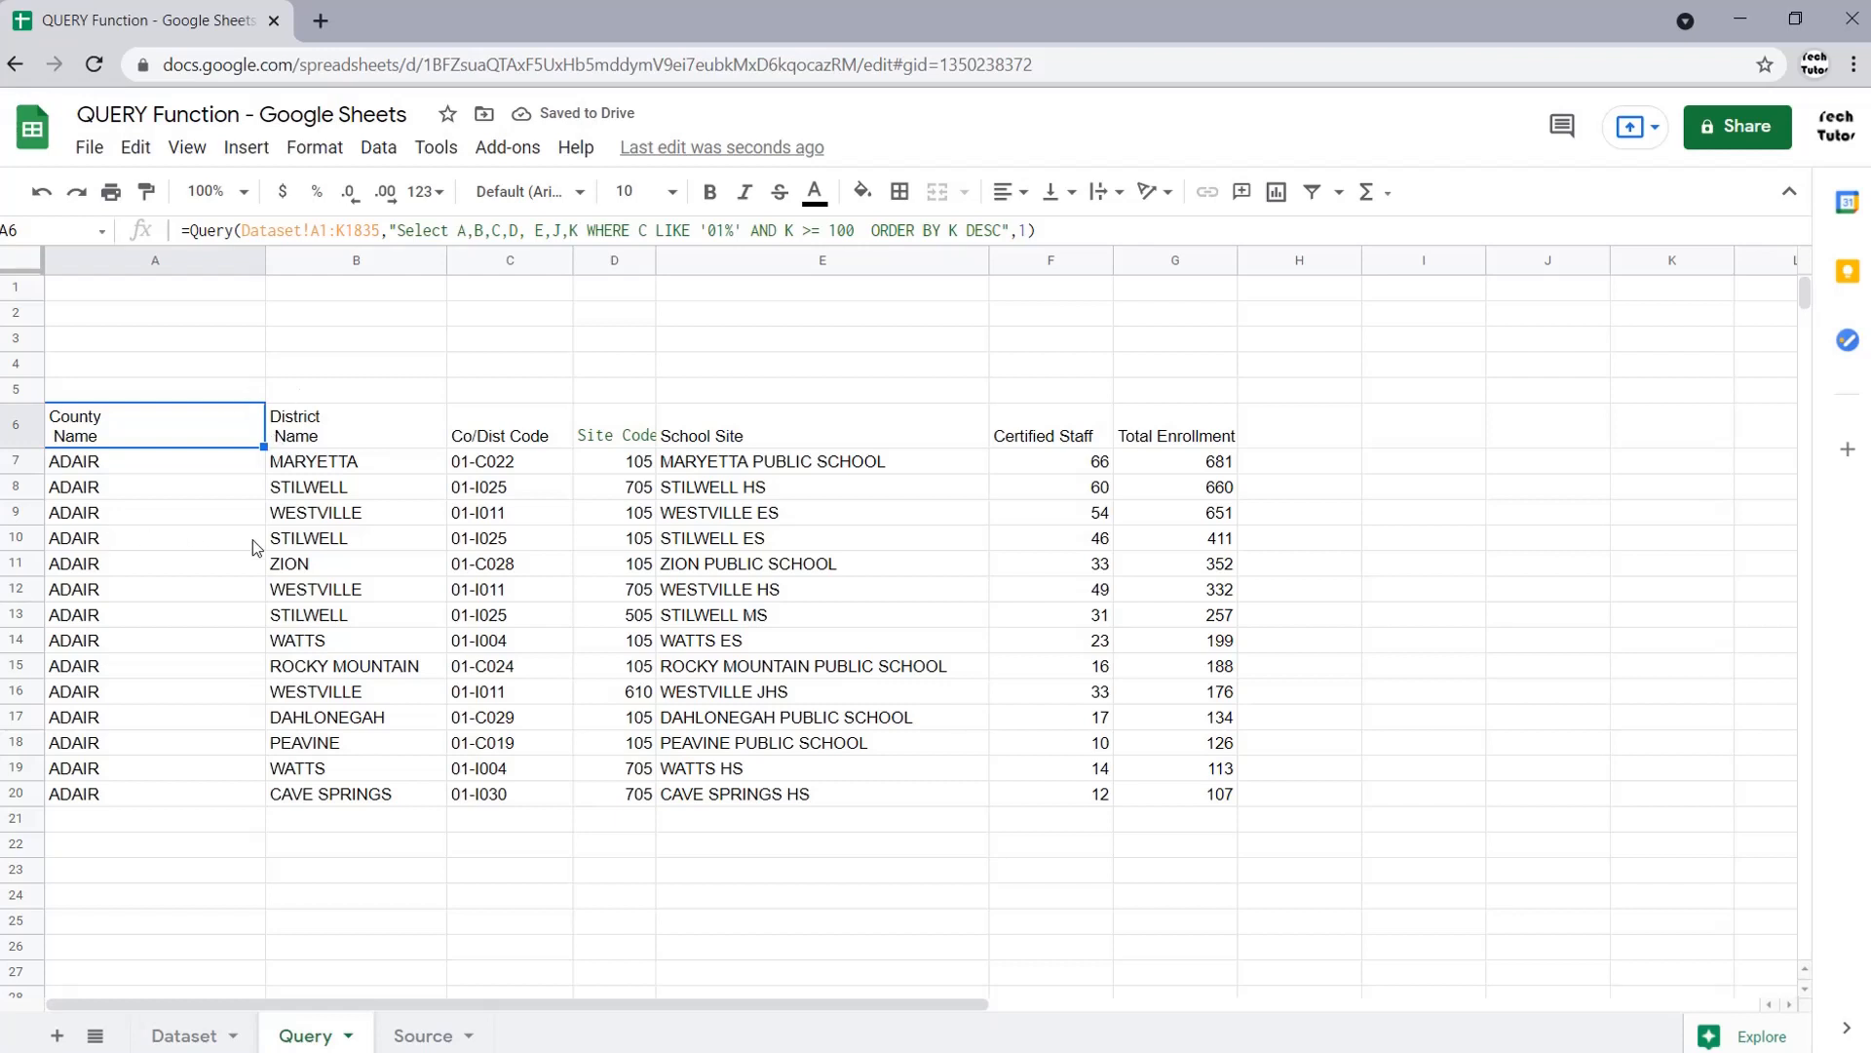